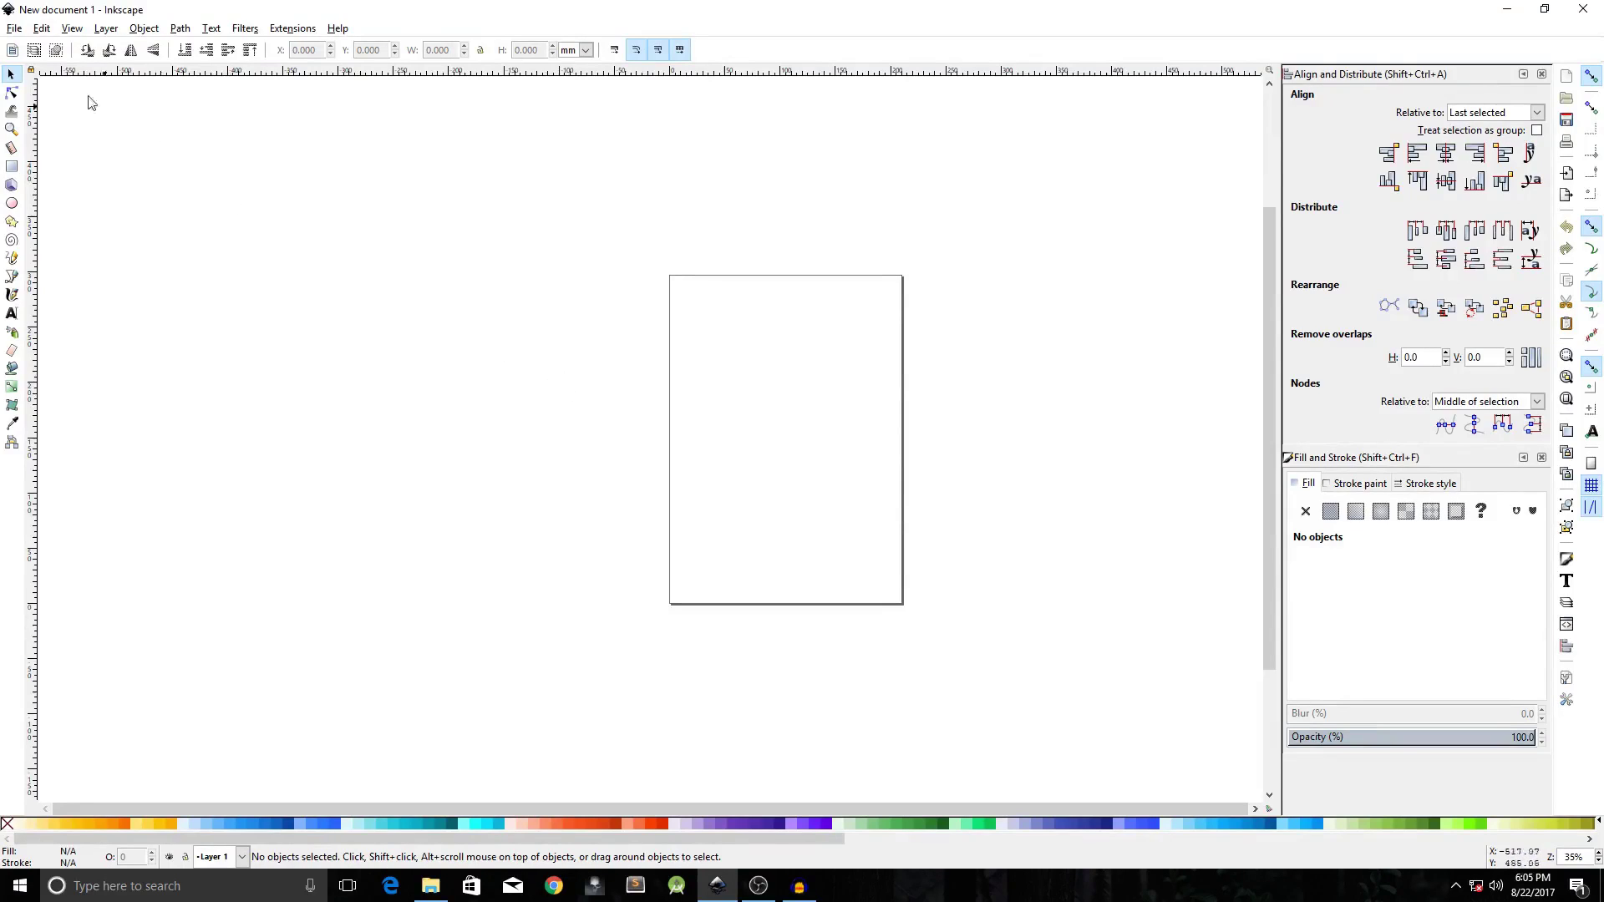
Make the page landscape in Document Properties with page size units set to px.
{"action": "left_click", "coordinate": [14, 29]}
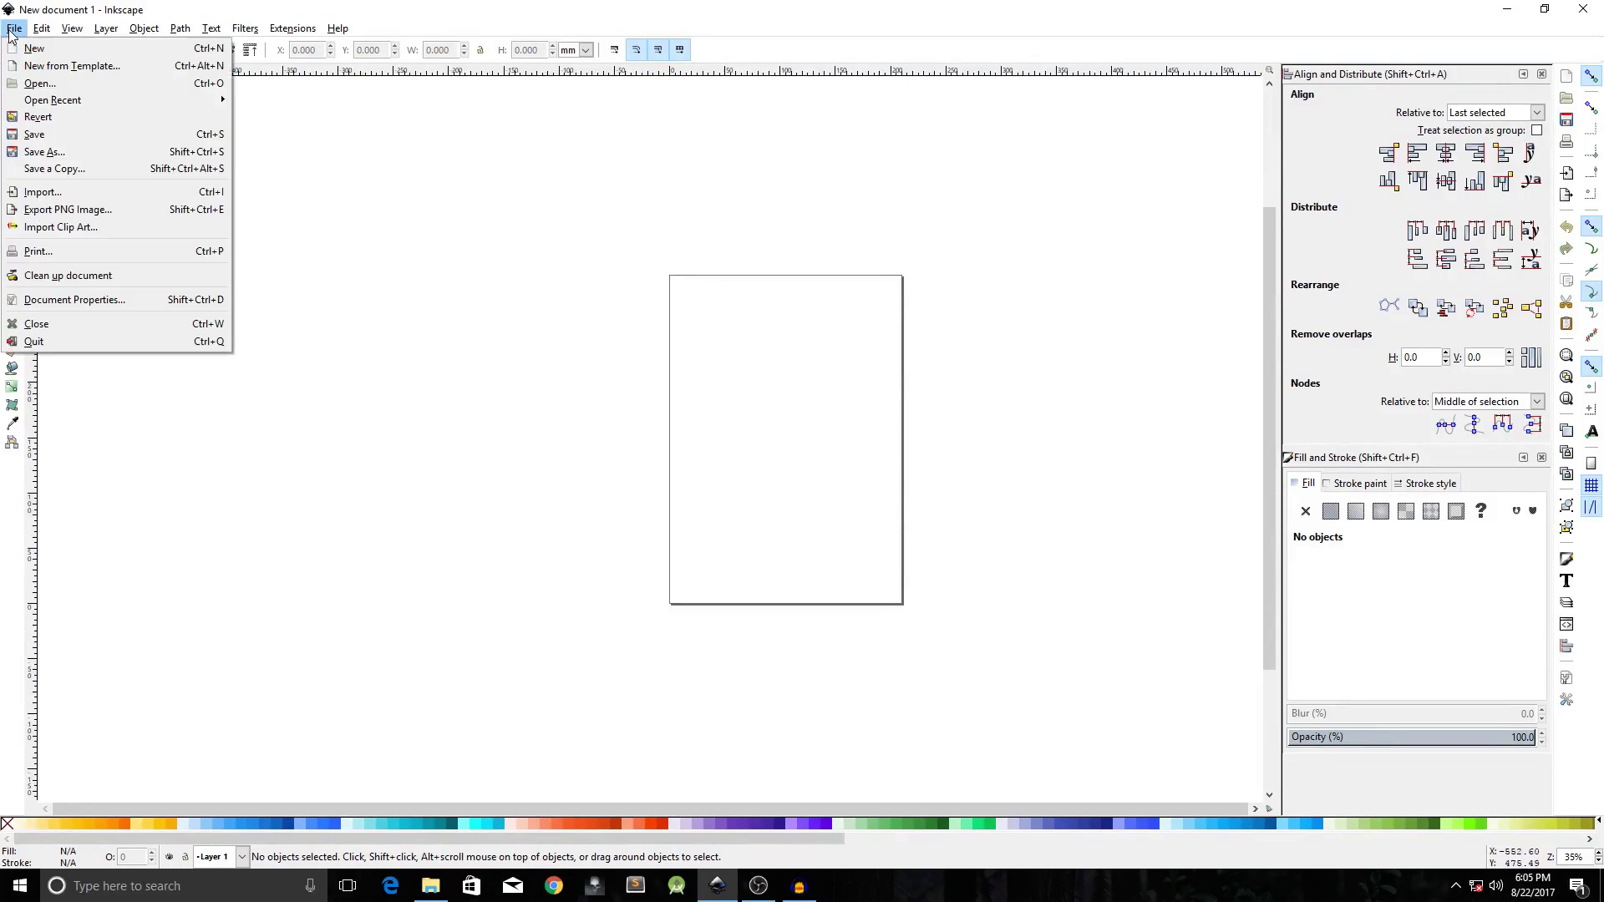
{"action": "left_click", "coordinate": [57, 308]}
{"action": "left_click_drag", "start_coordinate": [1168, 22], "coordinate": [979, 101]}
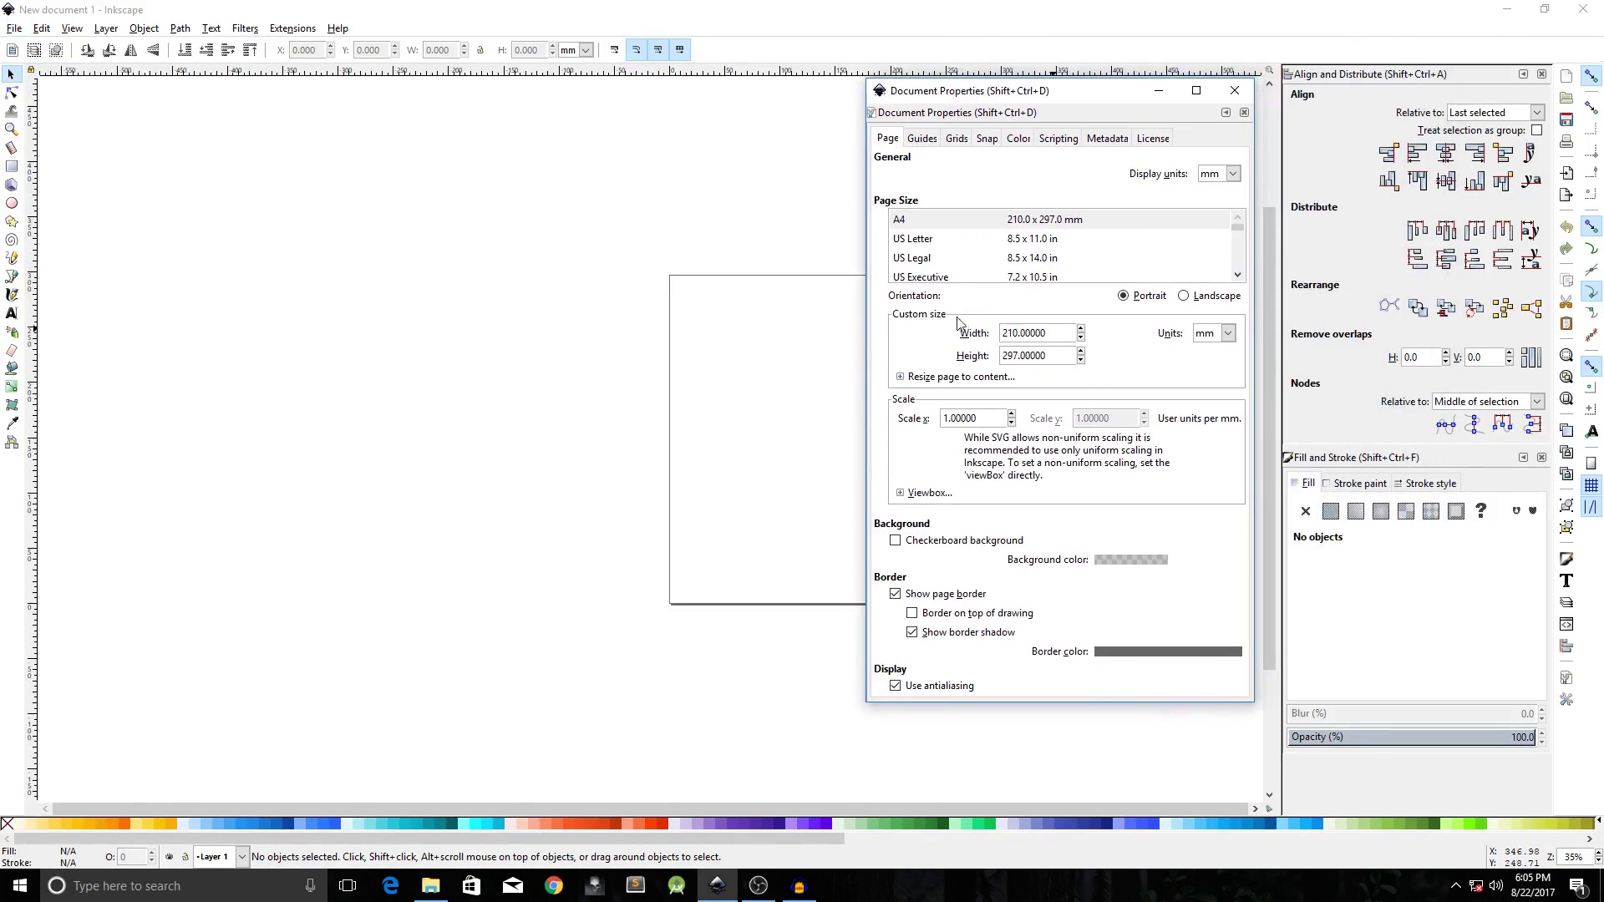
{"action": "left_click", "coordinate": [1190, 297]}
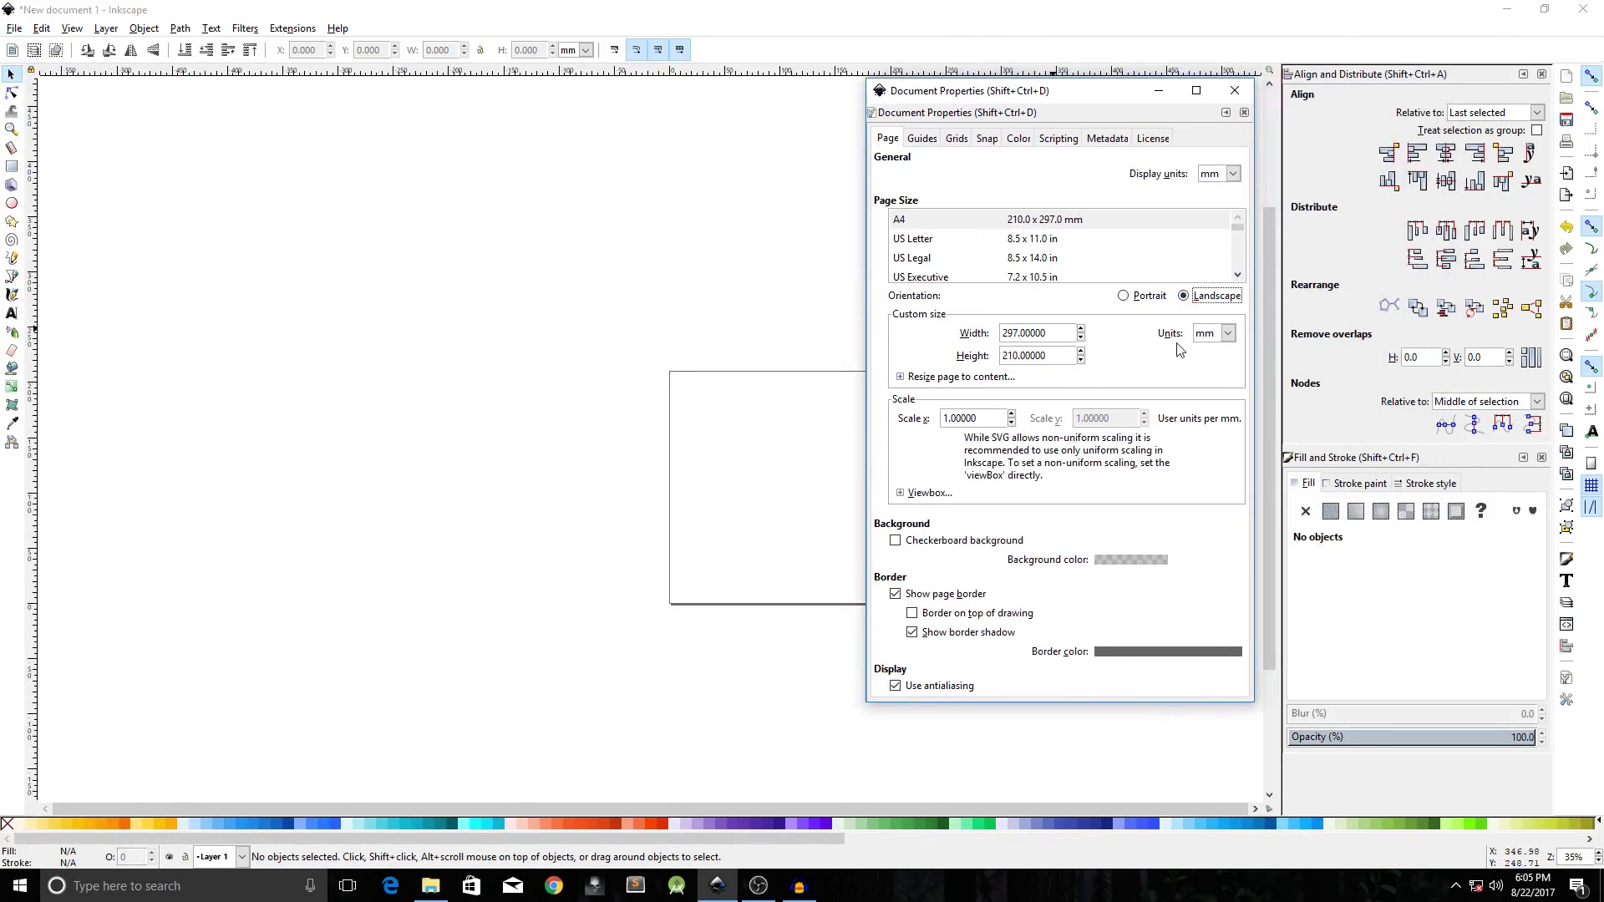
{"action": "left_click", "coordinate": [1227, 333]}
{"action": "left_click", "coordinate": [1215, 397]}
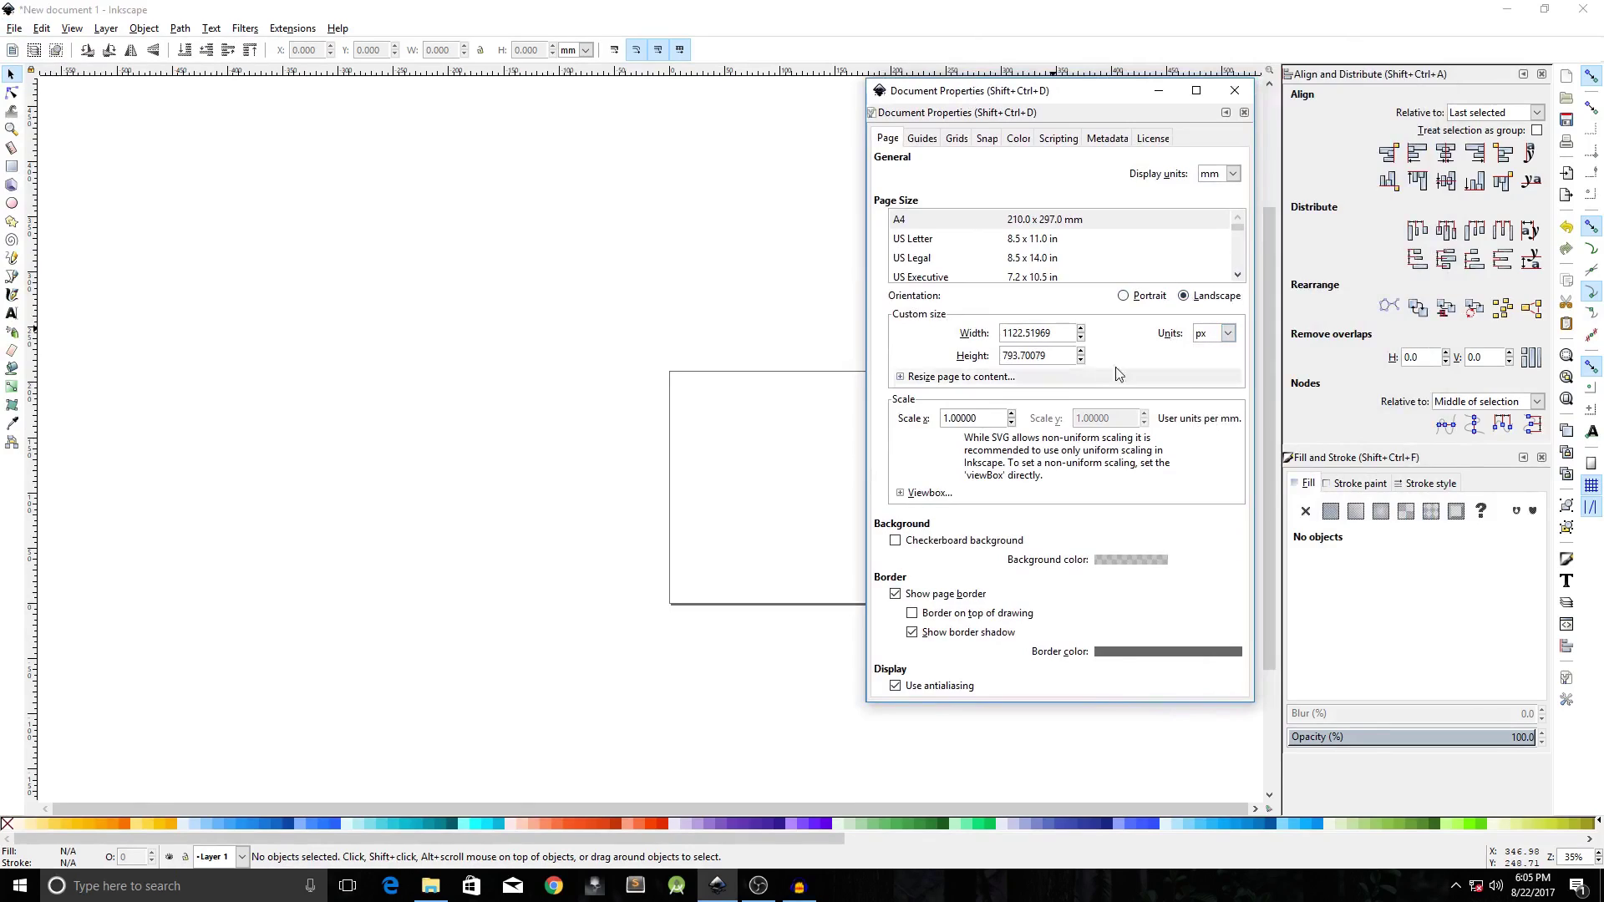
Set the page size to 1280 × 720 px and turn off the border shadow.
{"action": "triple_click", "coordinate": [1058, 333]}
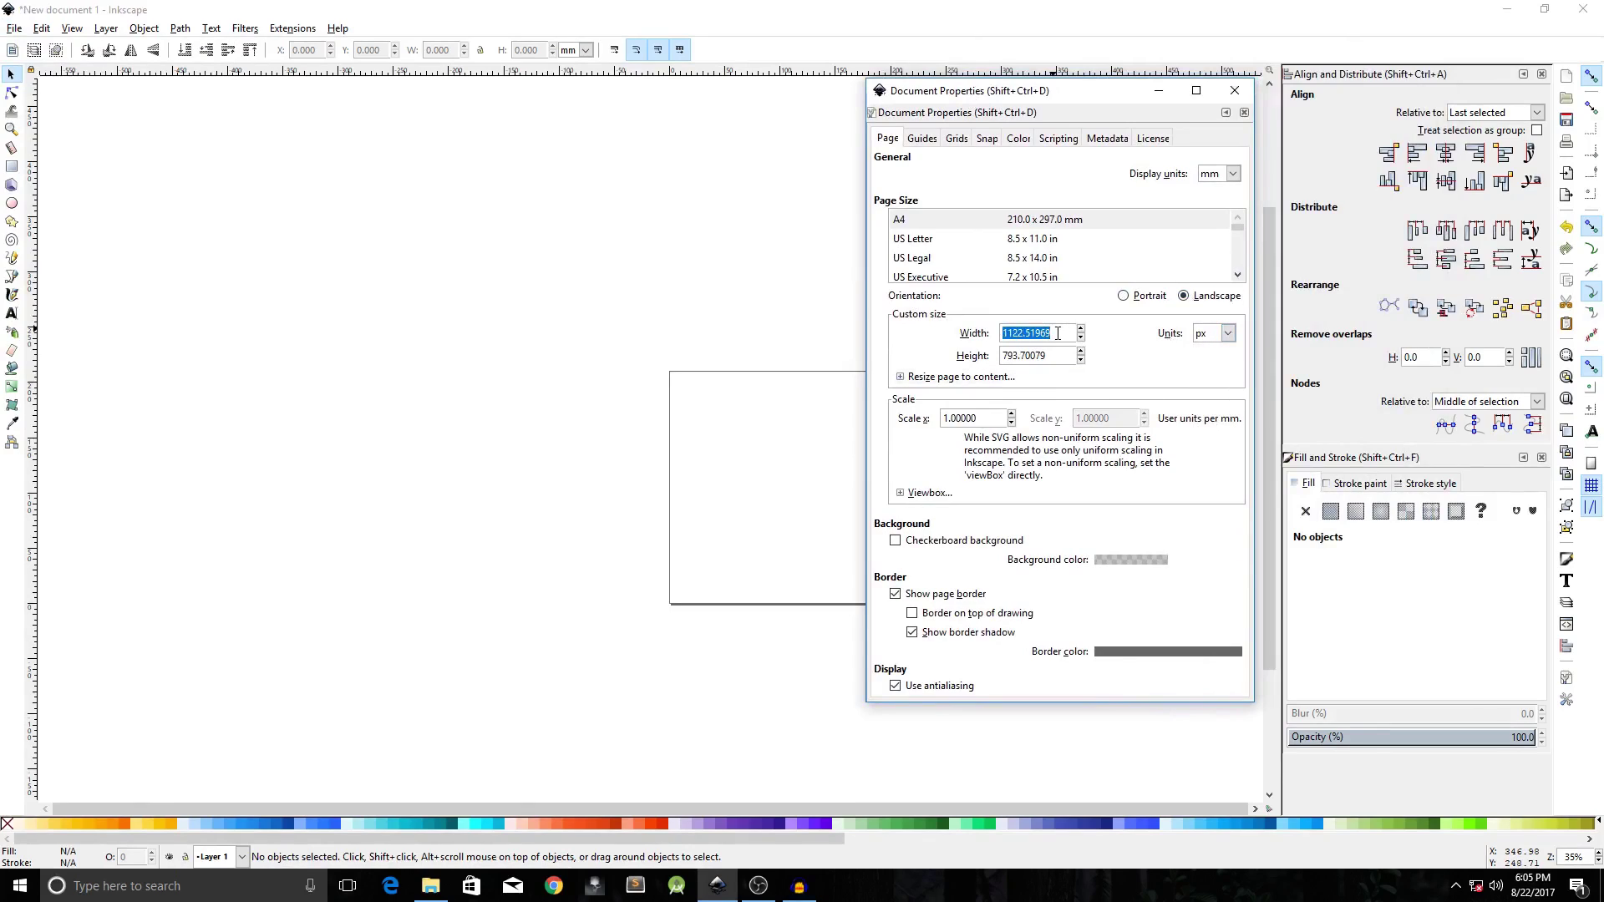
{"action": "type", "text": "1280"}
{"action": "key", "text": "Tab"}
{"action": "type", "text": "720"}
{"action": "key", "text": "Return"}
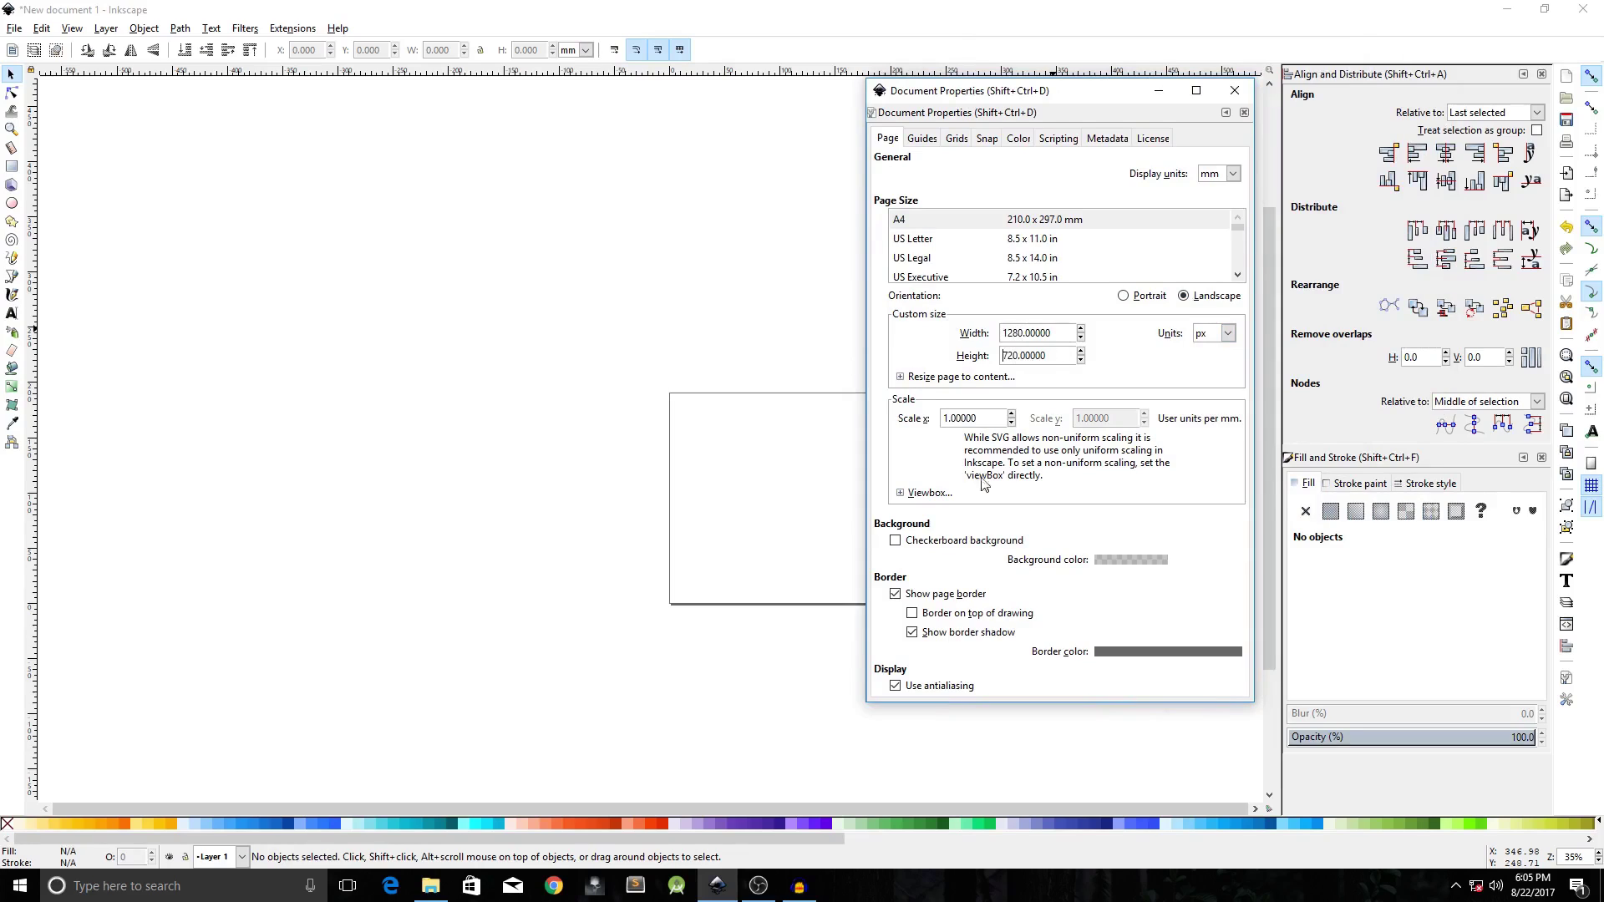
{"action": "left_click", "coordinate": [912, 633]}
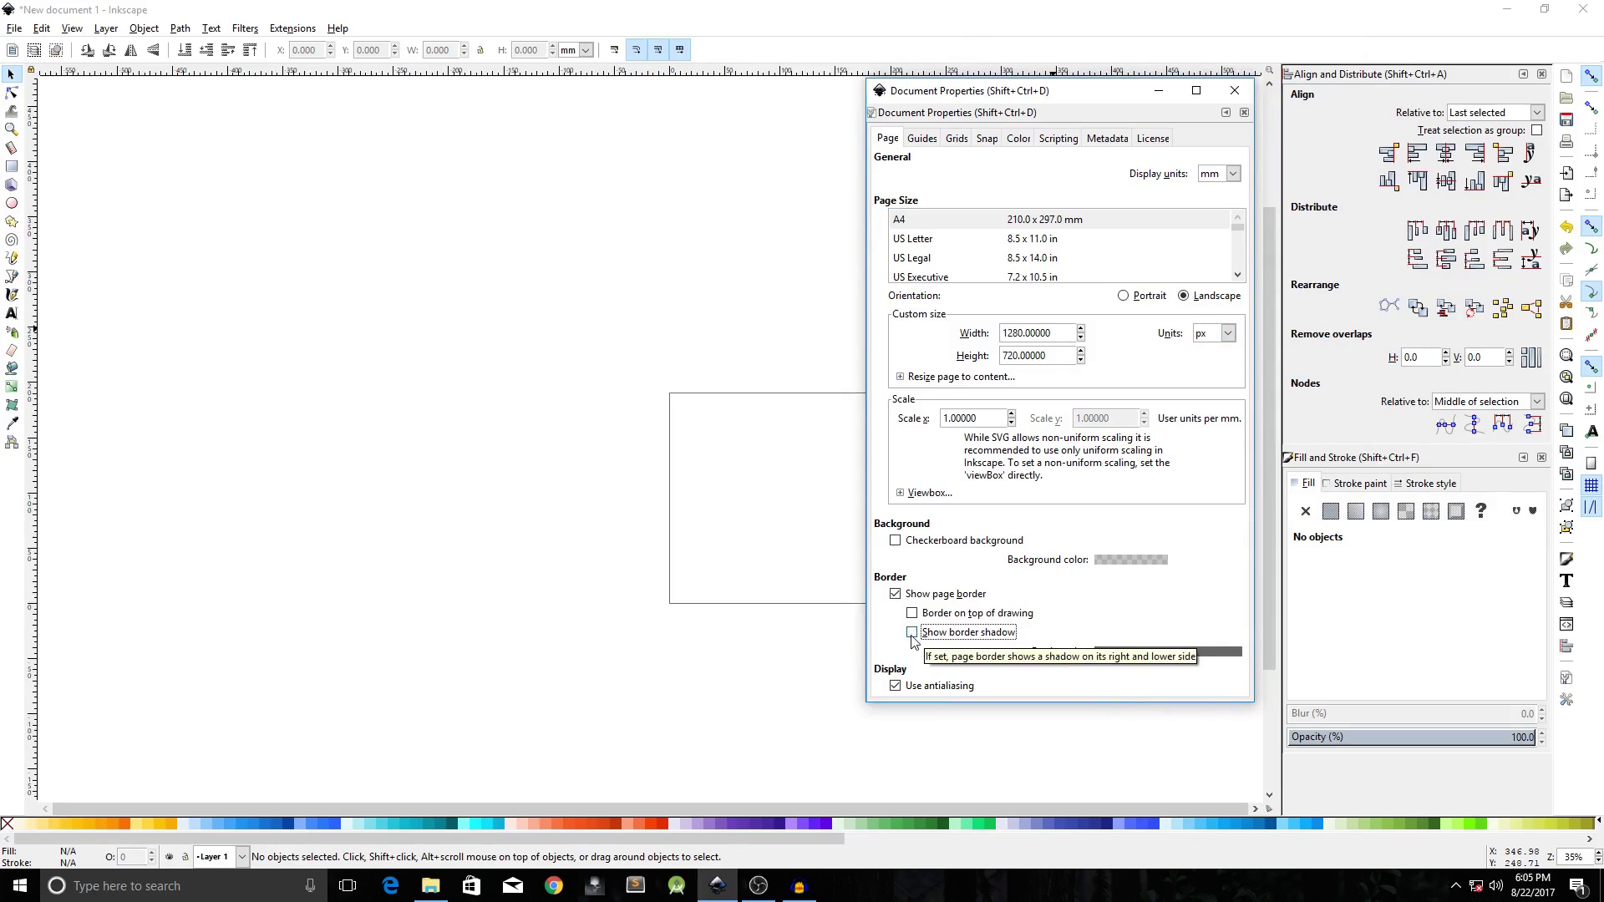
{"action": "left_click", "coordinate": [1233, 92]}
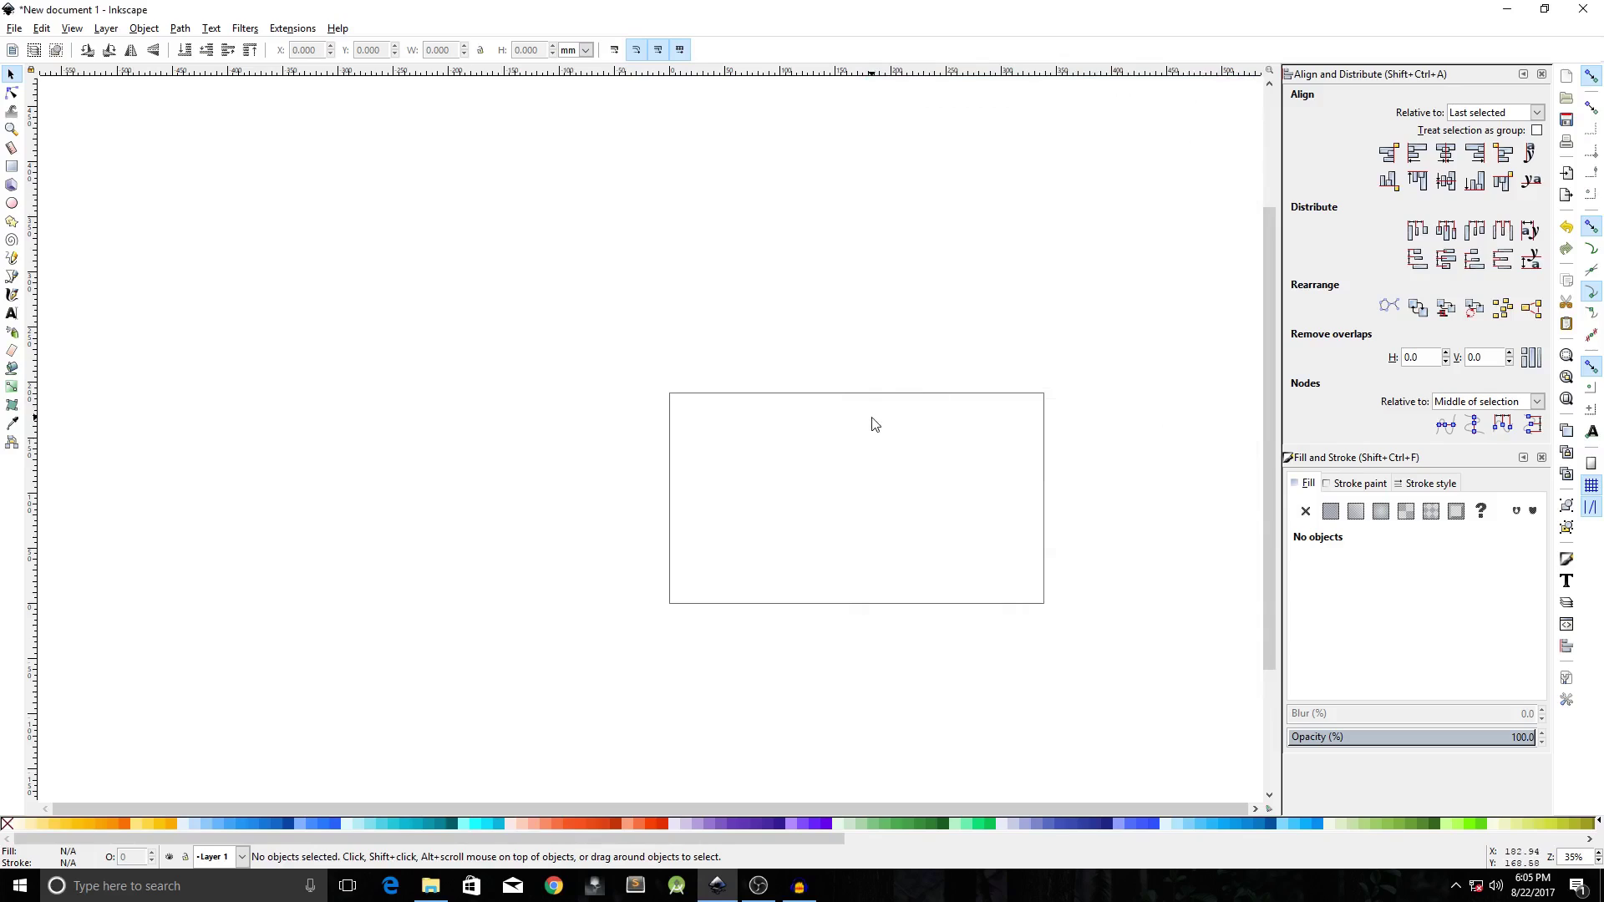
Zoom to the page and Ctrl-drag a large orange circle in the page's upper middle.
{"action": "key", "text": "5"}
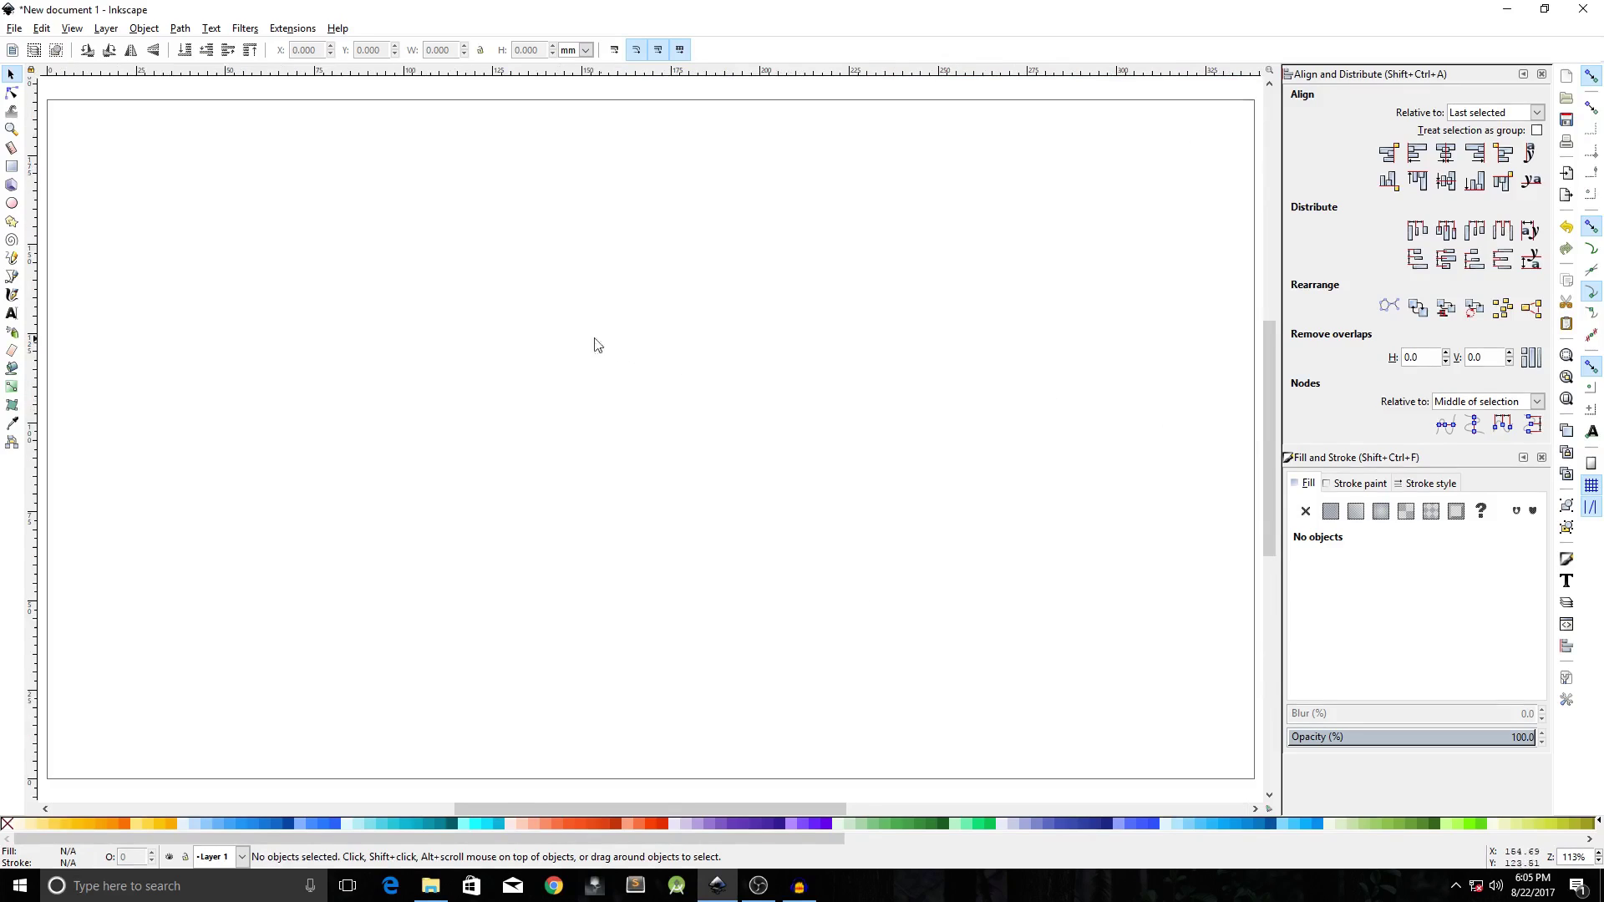
{"action": "left_click", "coordinate": [11, 204]}
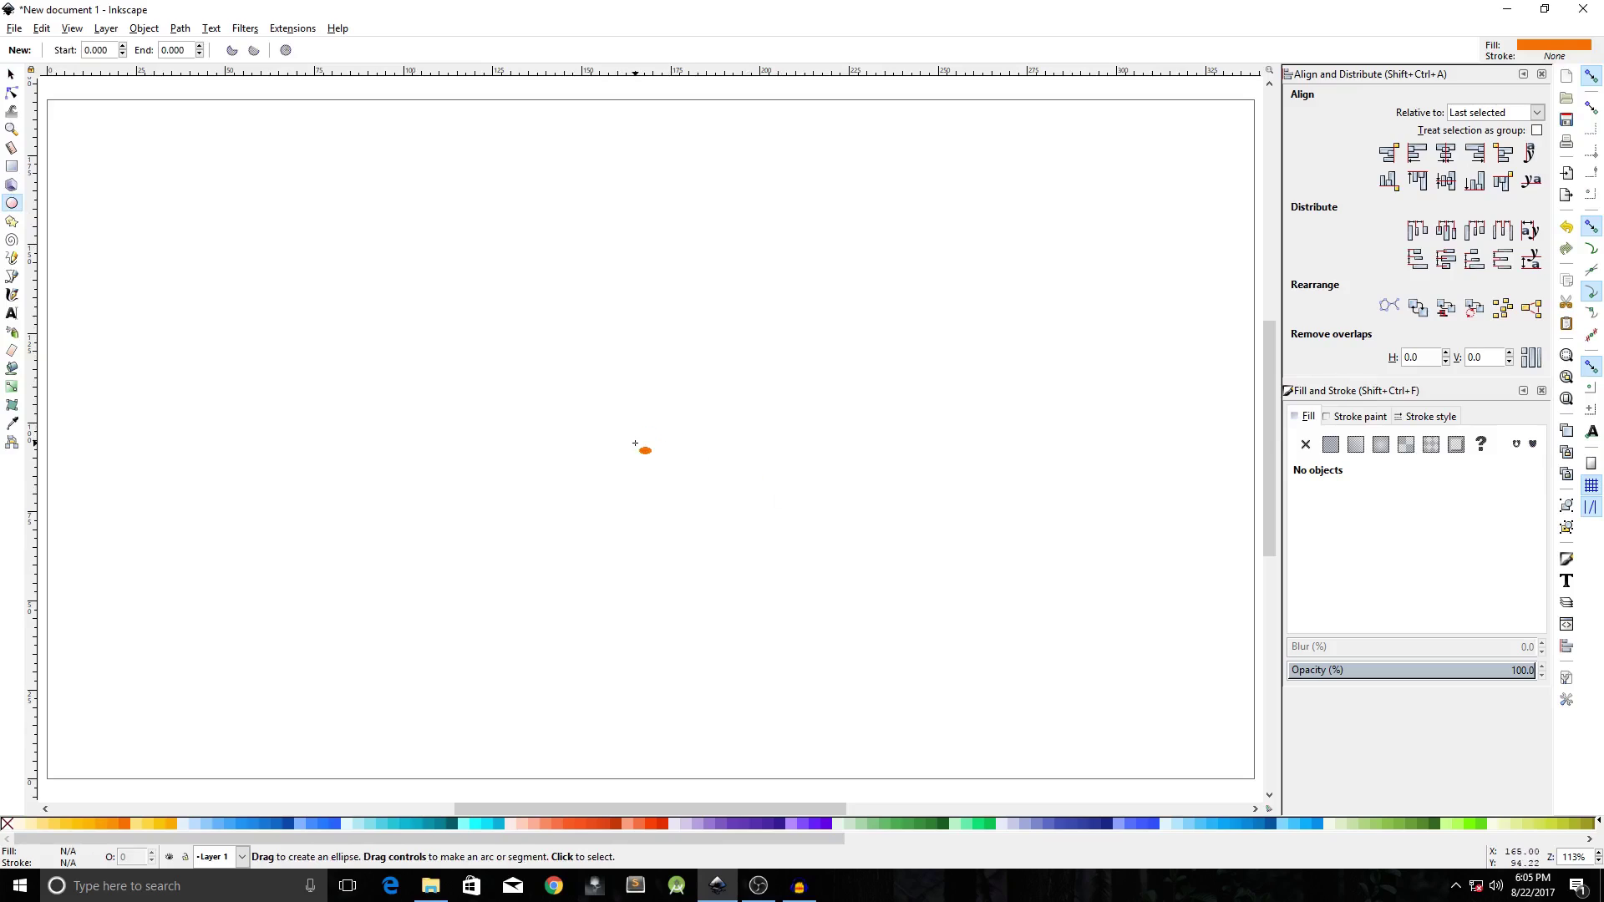
{"action": "key", "text": "ctrl"}
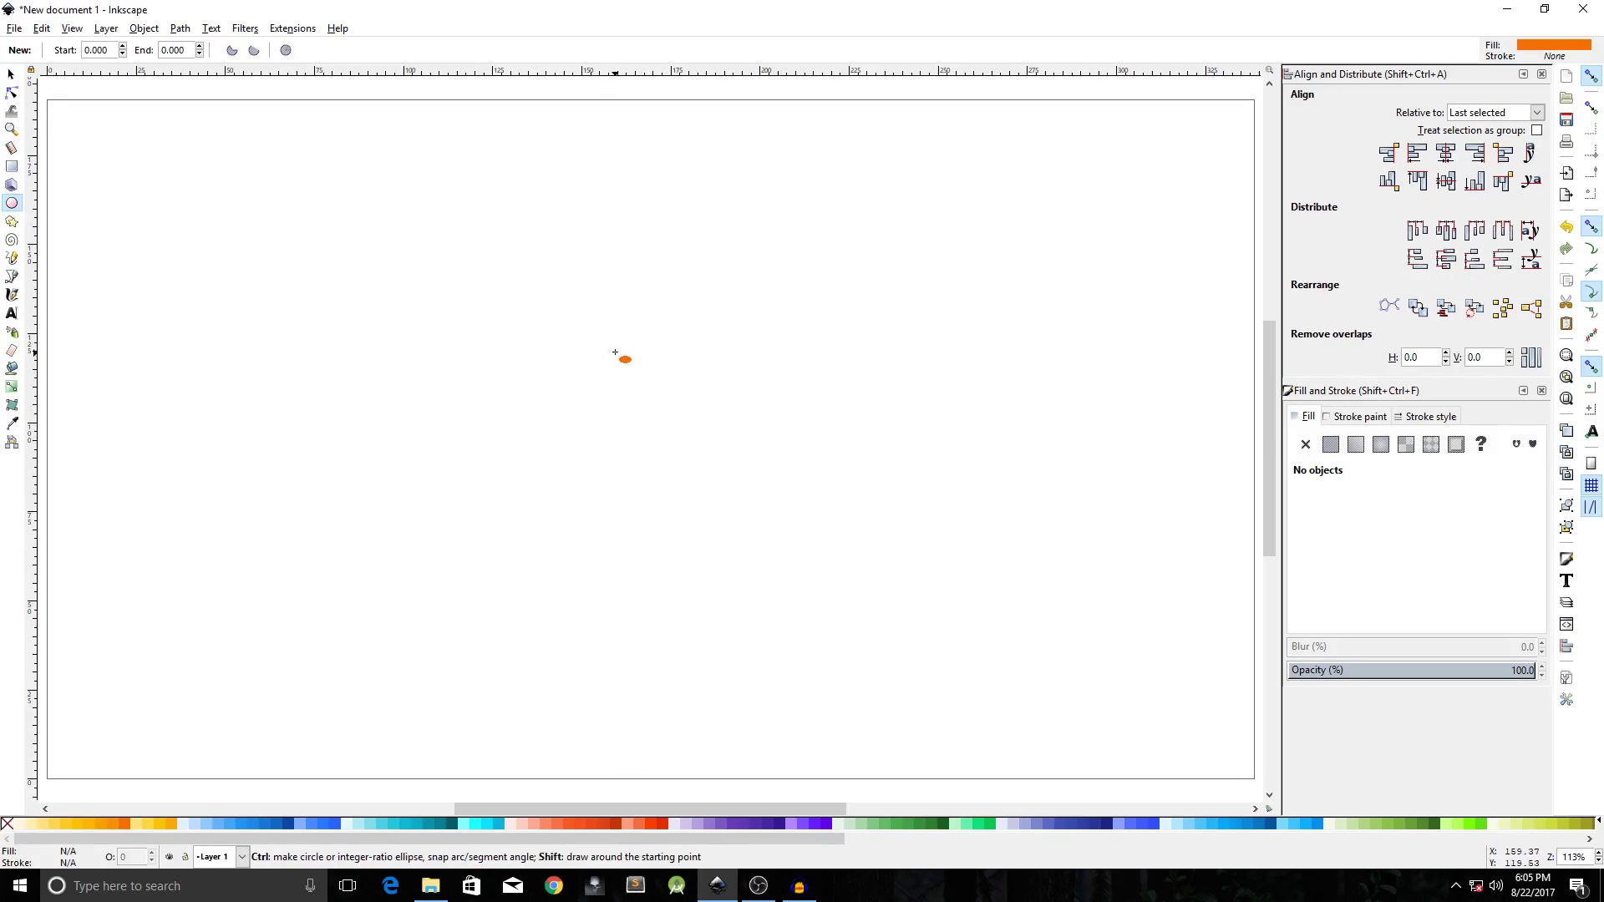
{"action": "left_click_drag", "start_coordinate": [616, 353], "coordinate": [853, 566]}
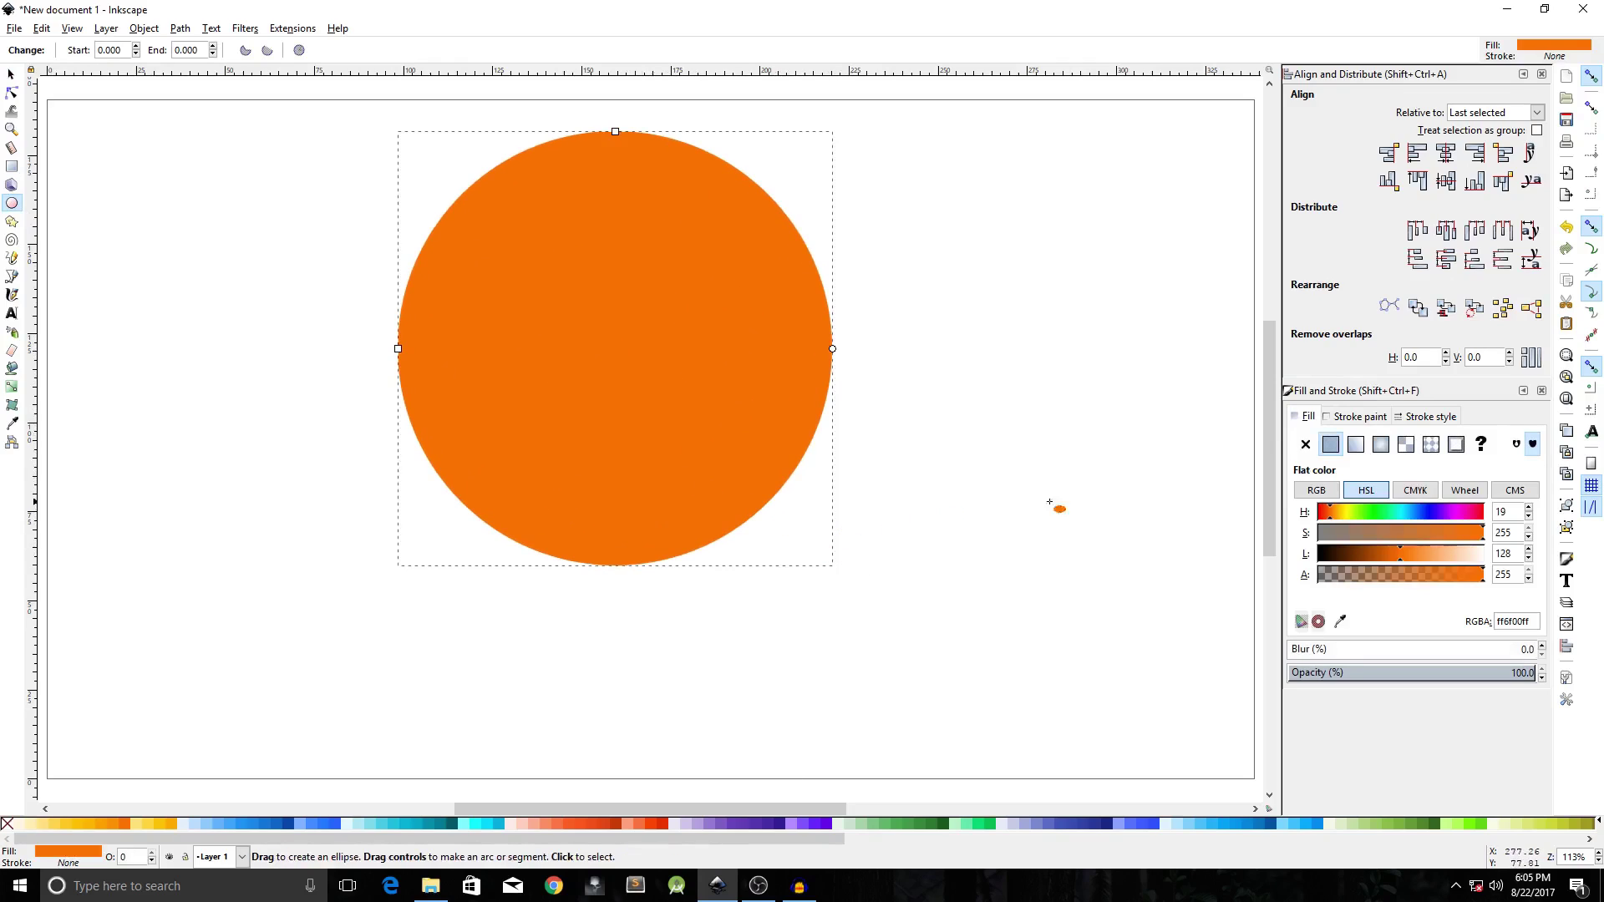
Set the circle to no fill and a flat black stroke, with stroke width in pt.
{"action": "left_click", "coordinate": [1306, 446]}
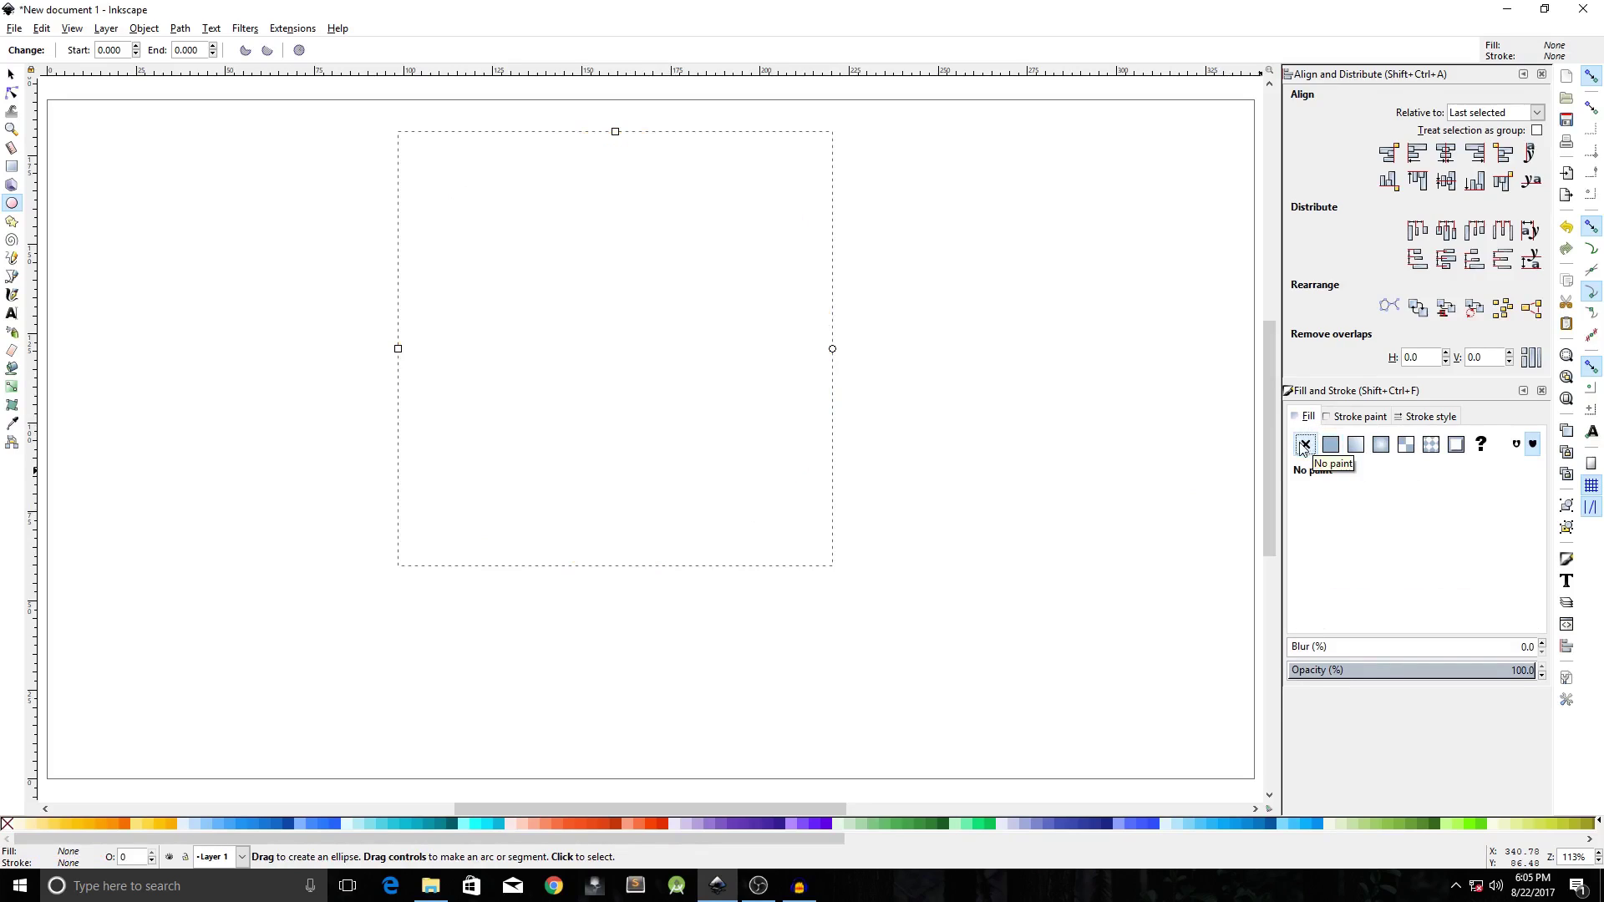
{"action": "left_click", "coordinate": [1353, 418]}
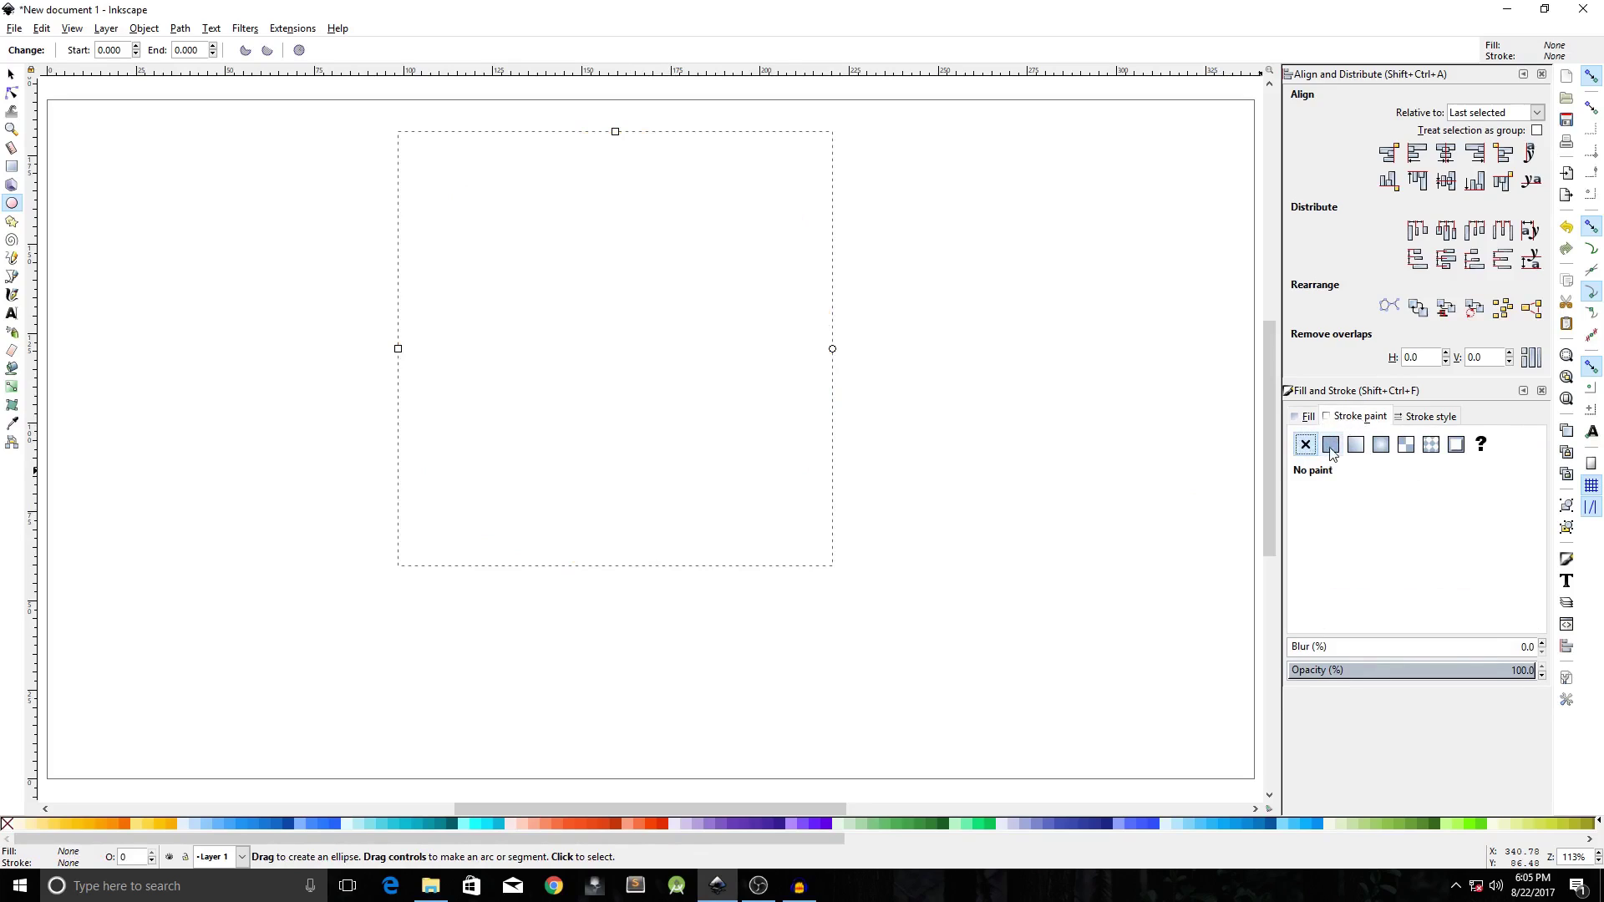
{"action": "left_click", "coordinate": [1330, 445]}
{"action": "left_click", "coordinate": [1424, 417]}
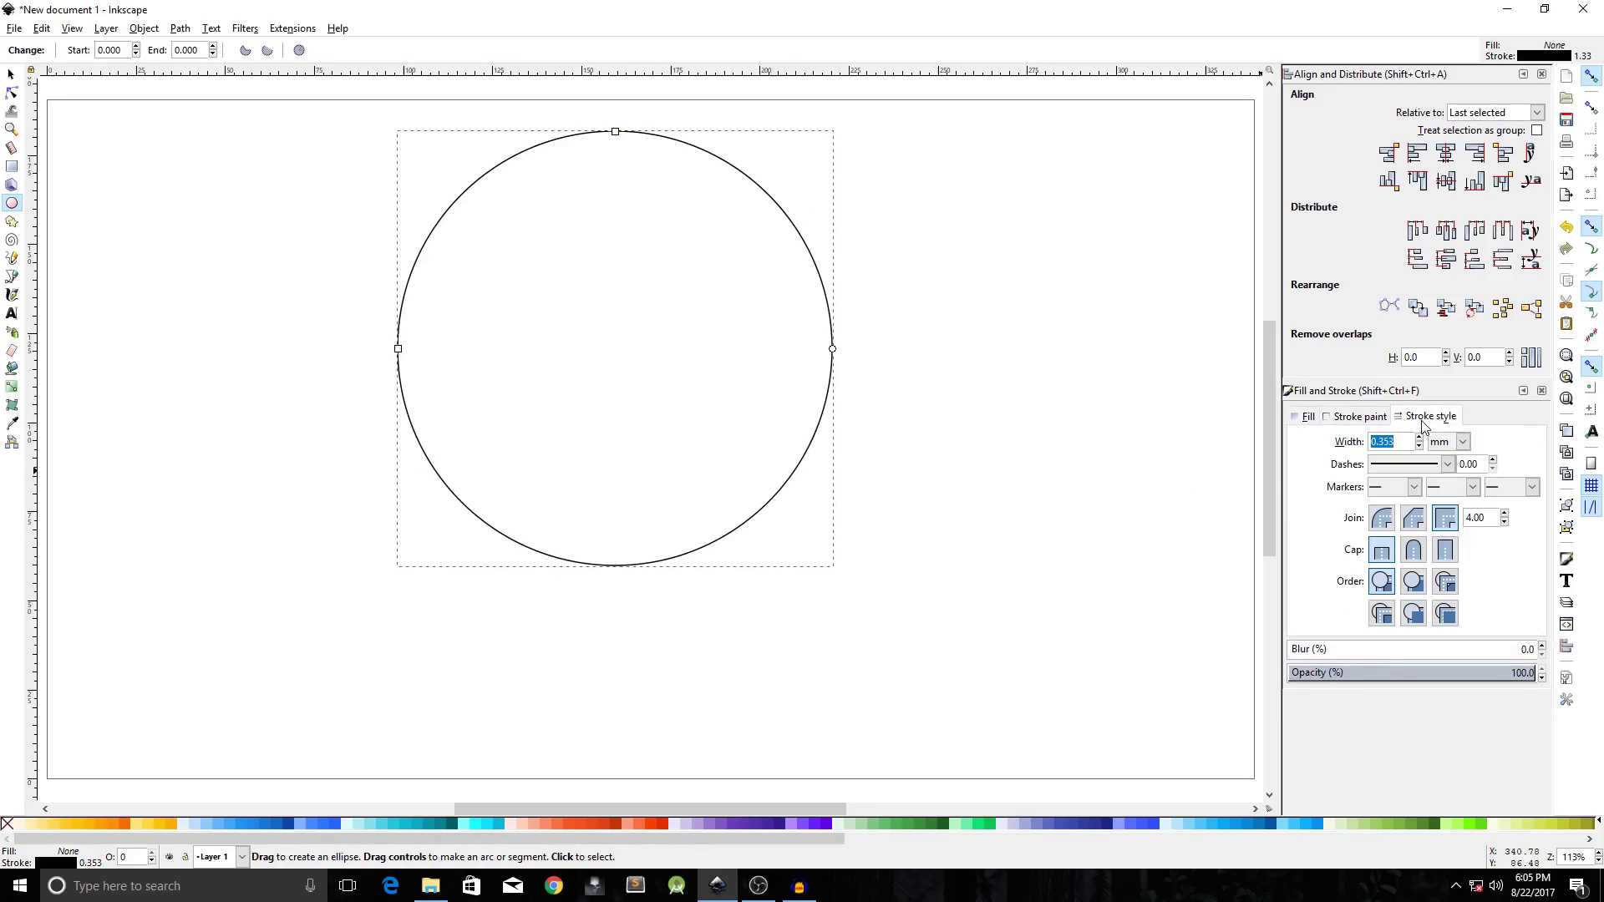
{"action": "left_click", "coordinate": [1442, 443]}
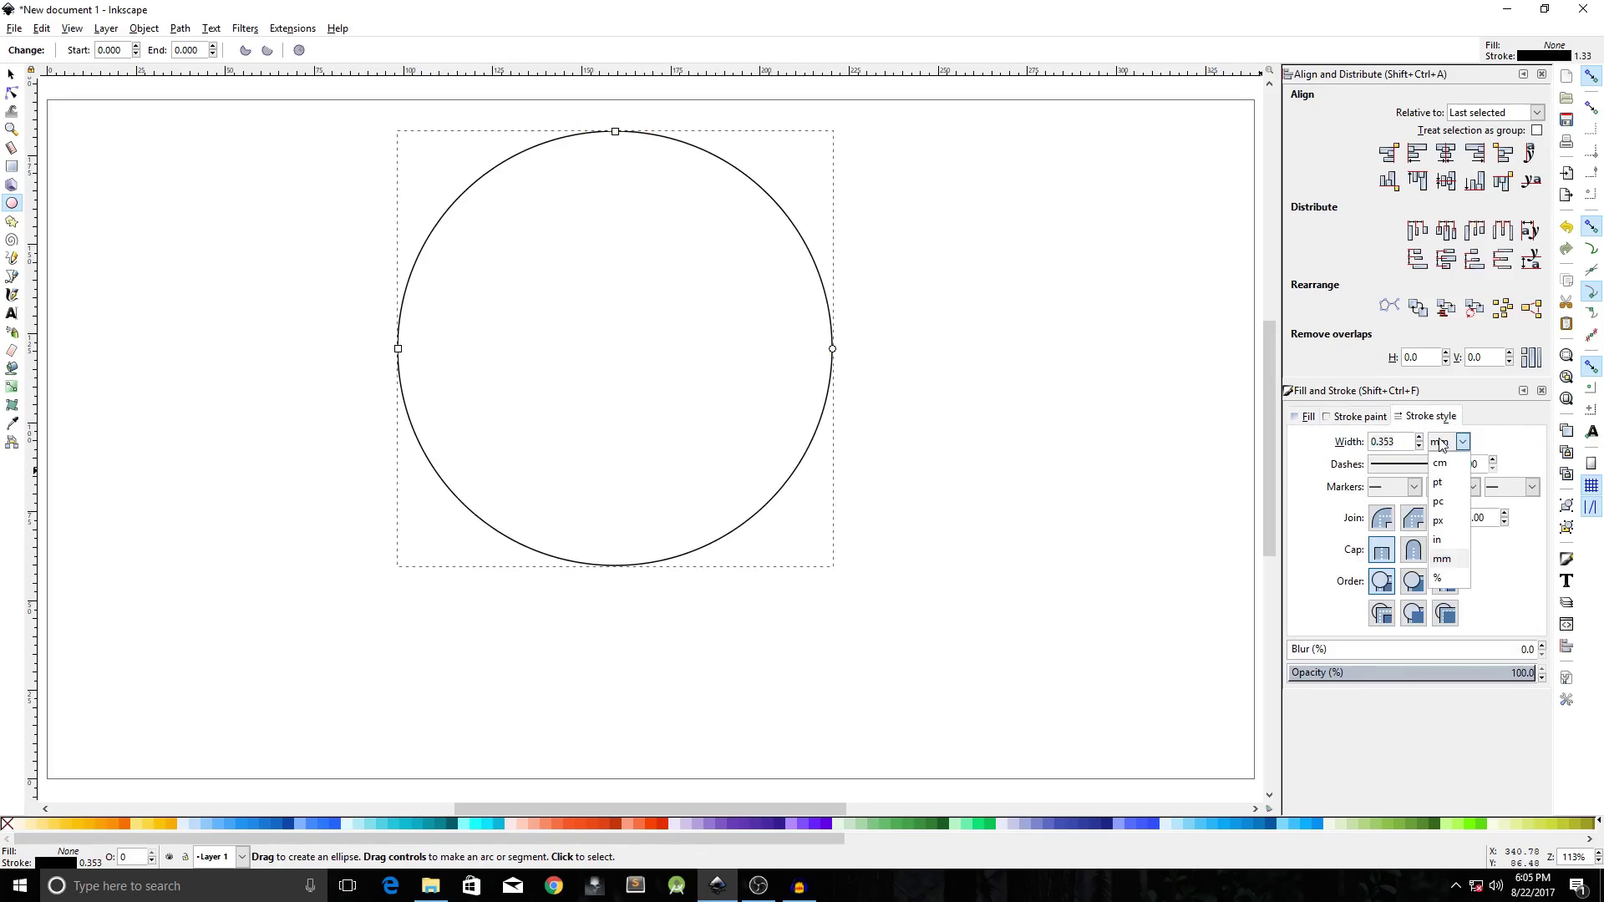
{"action": "left_click", "coordinate": [1437, 482]}
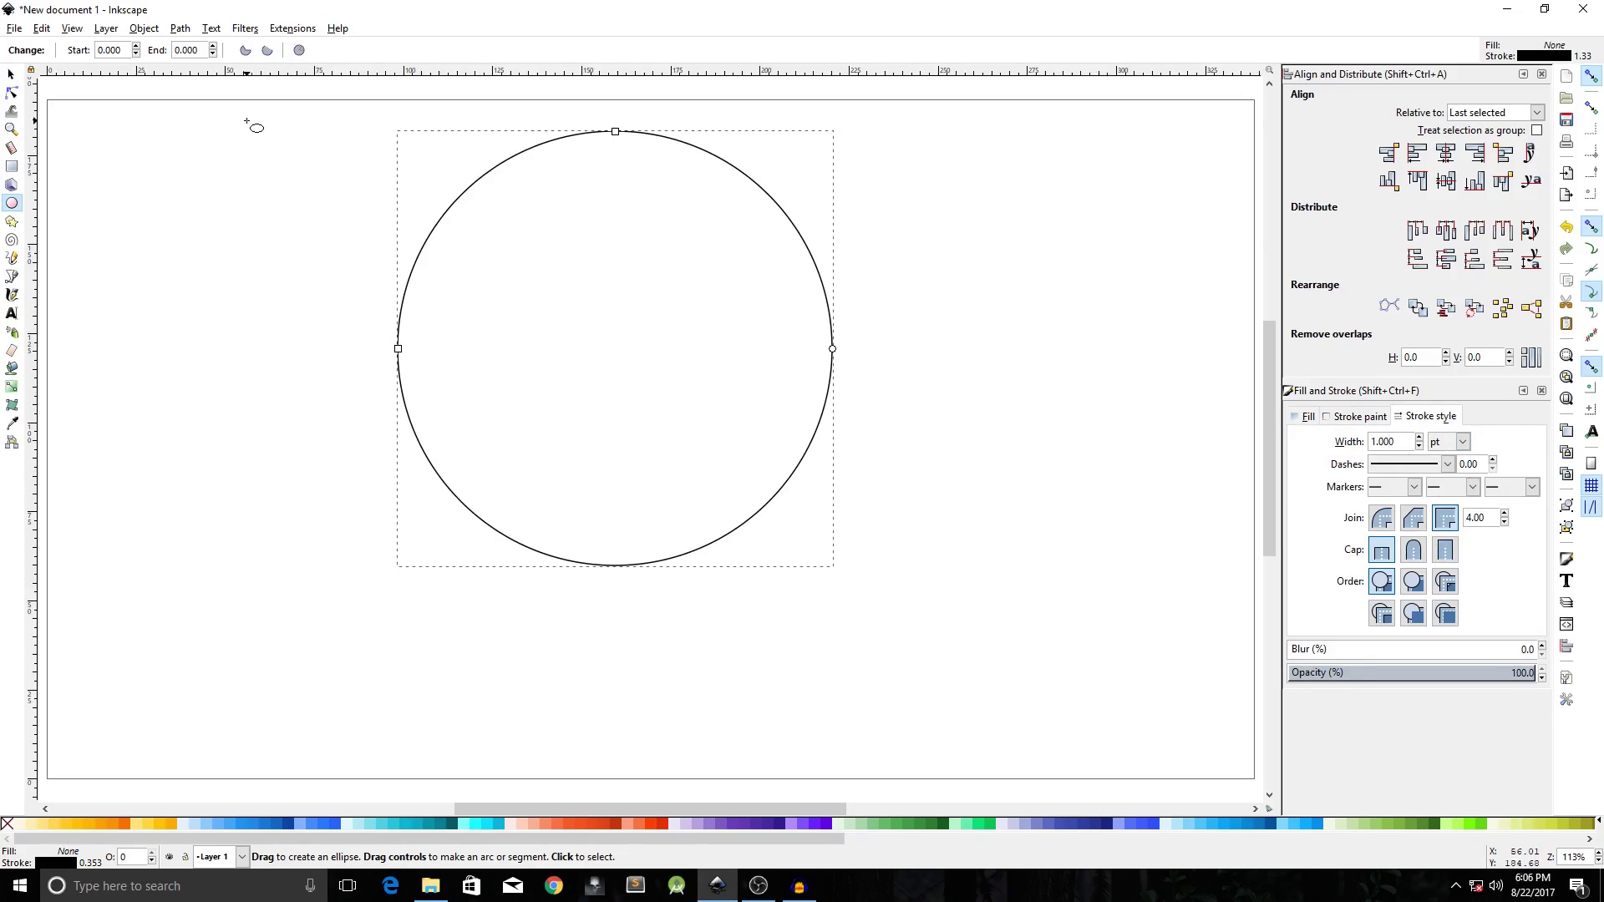
{"action": "key", "text": "s"}
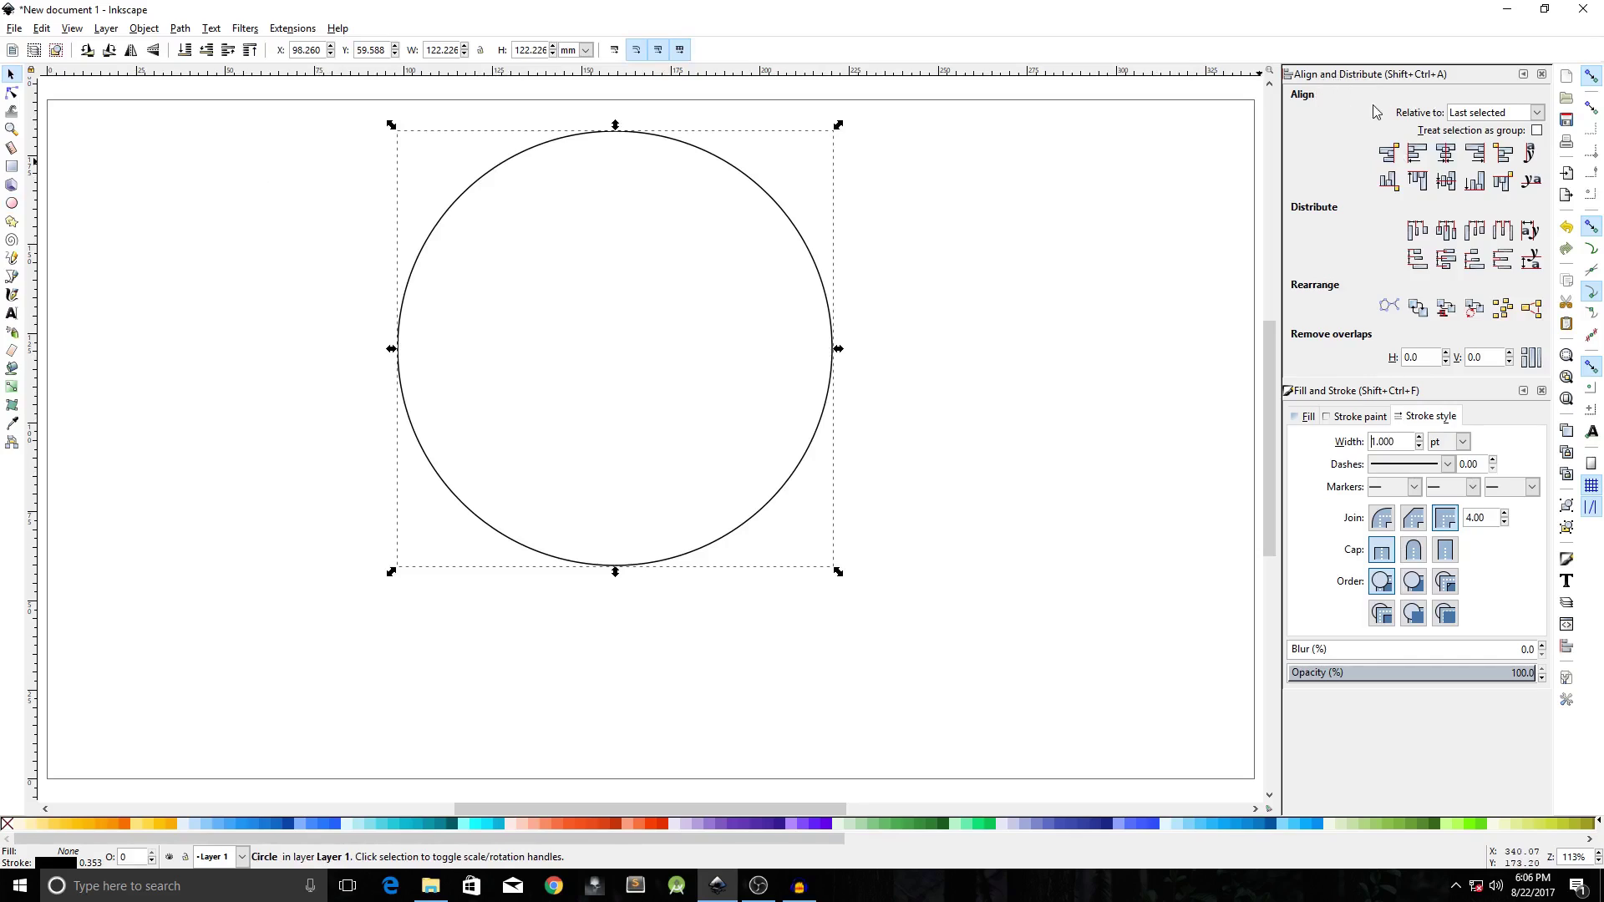
Align relative to the page and show the toolbar position and size in px.
{"action": "left_click", "coordinate": [1457, 114]}
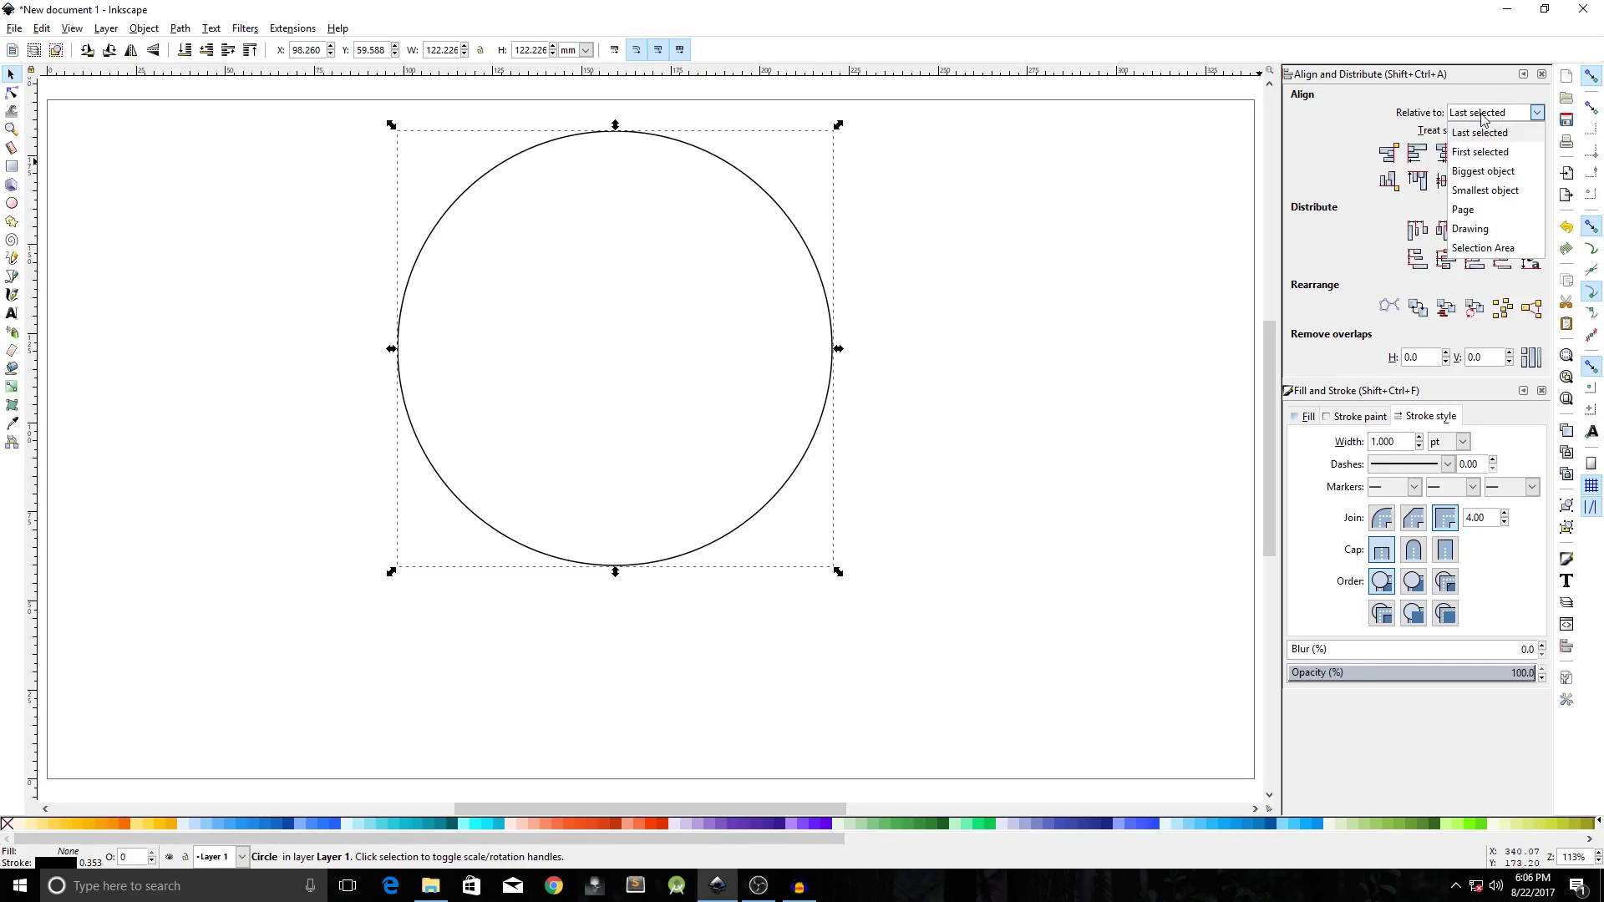
{"action": "left_click", "coordinate": [1463, 208]}
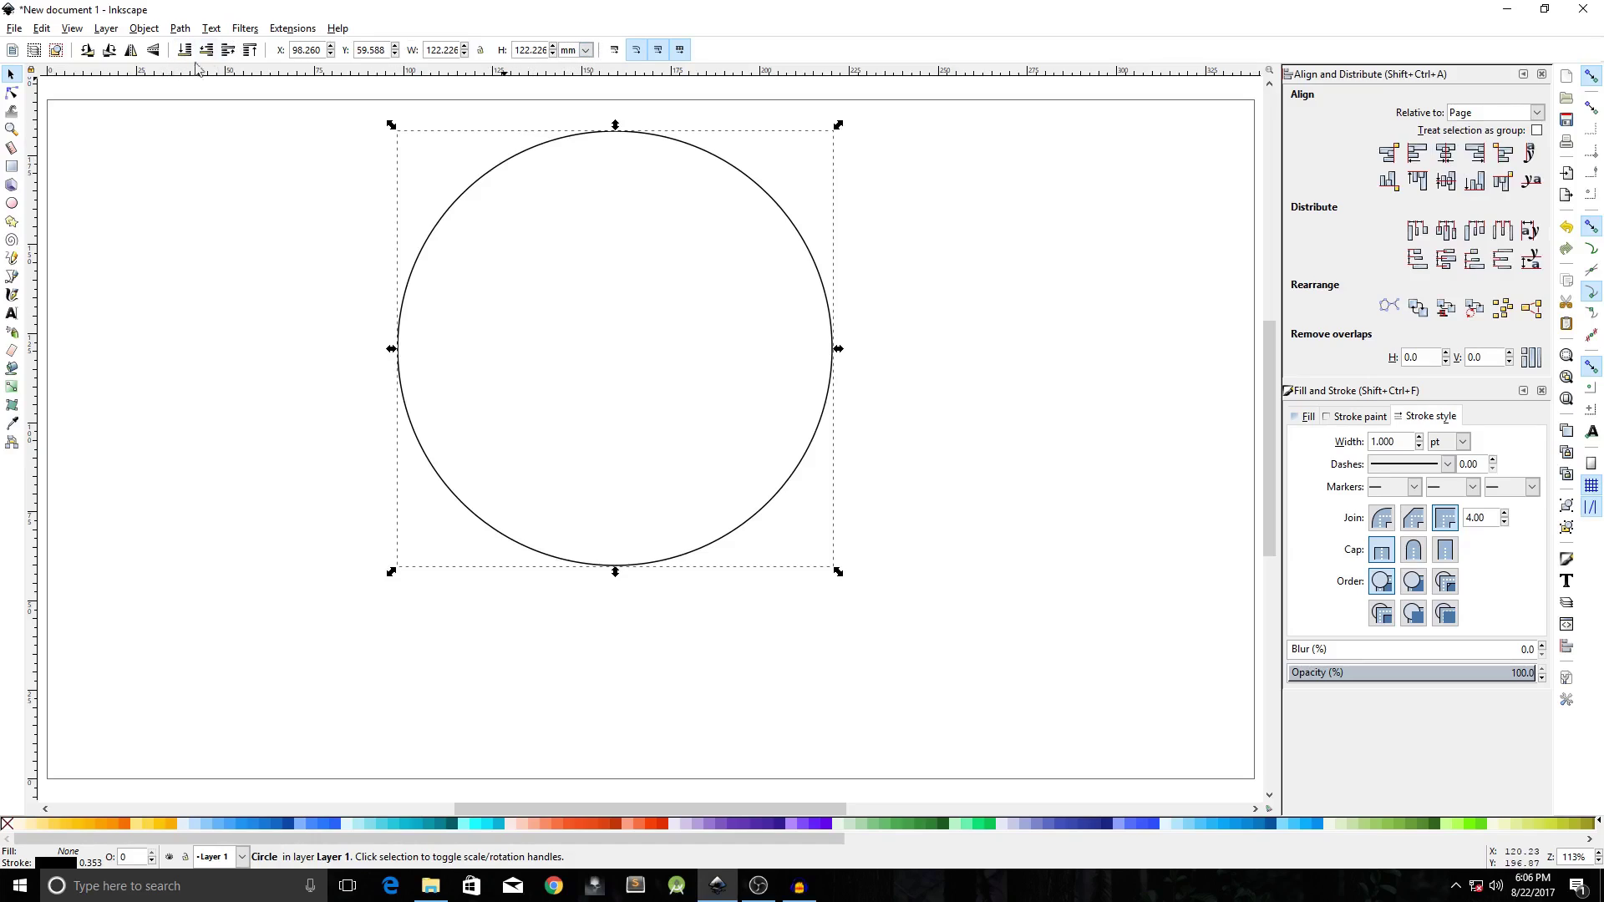
{"action": "left_click", "coordinate": [583, 51]}
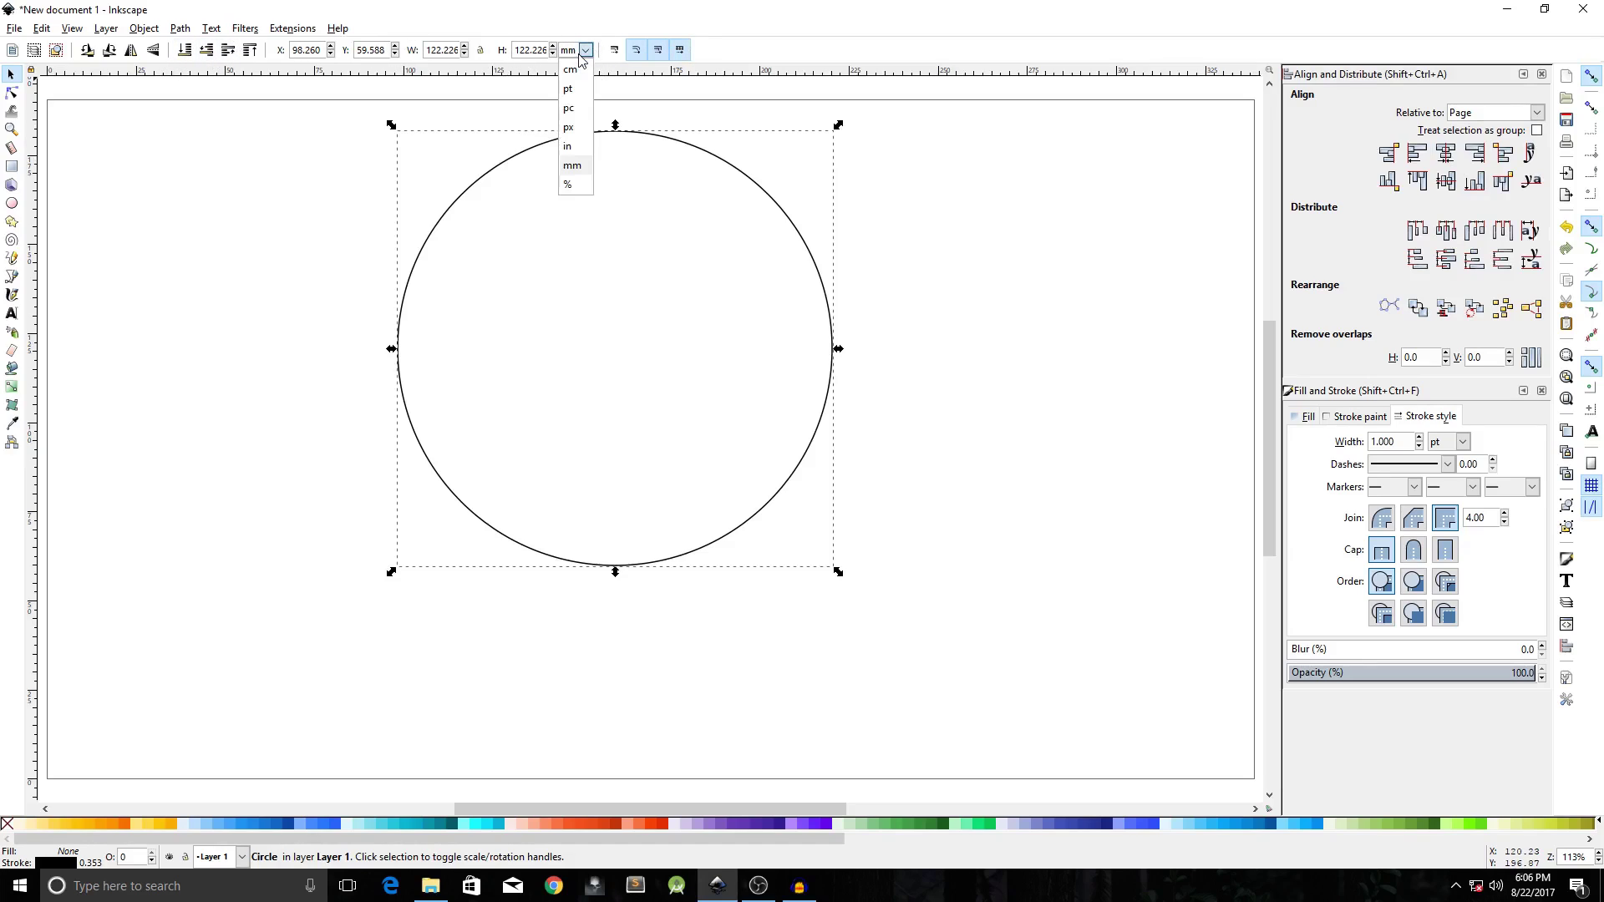
{"action": "left_click", "coordinate": [569, 127]}
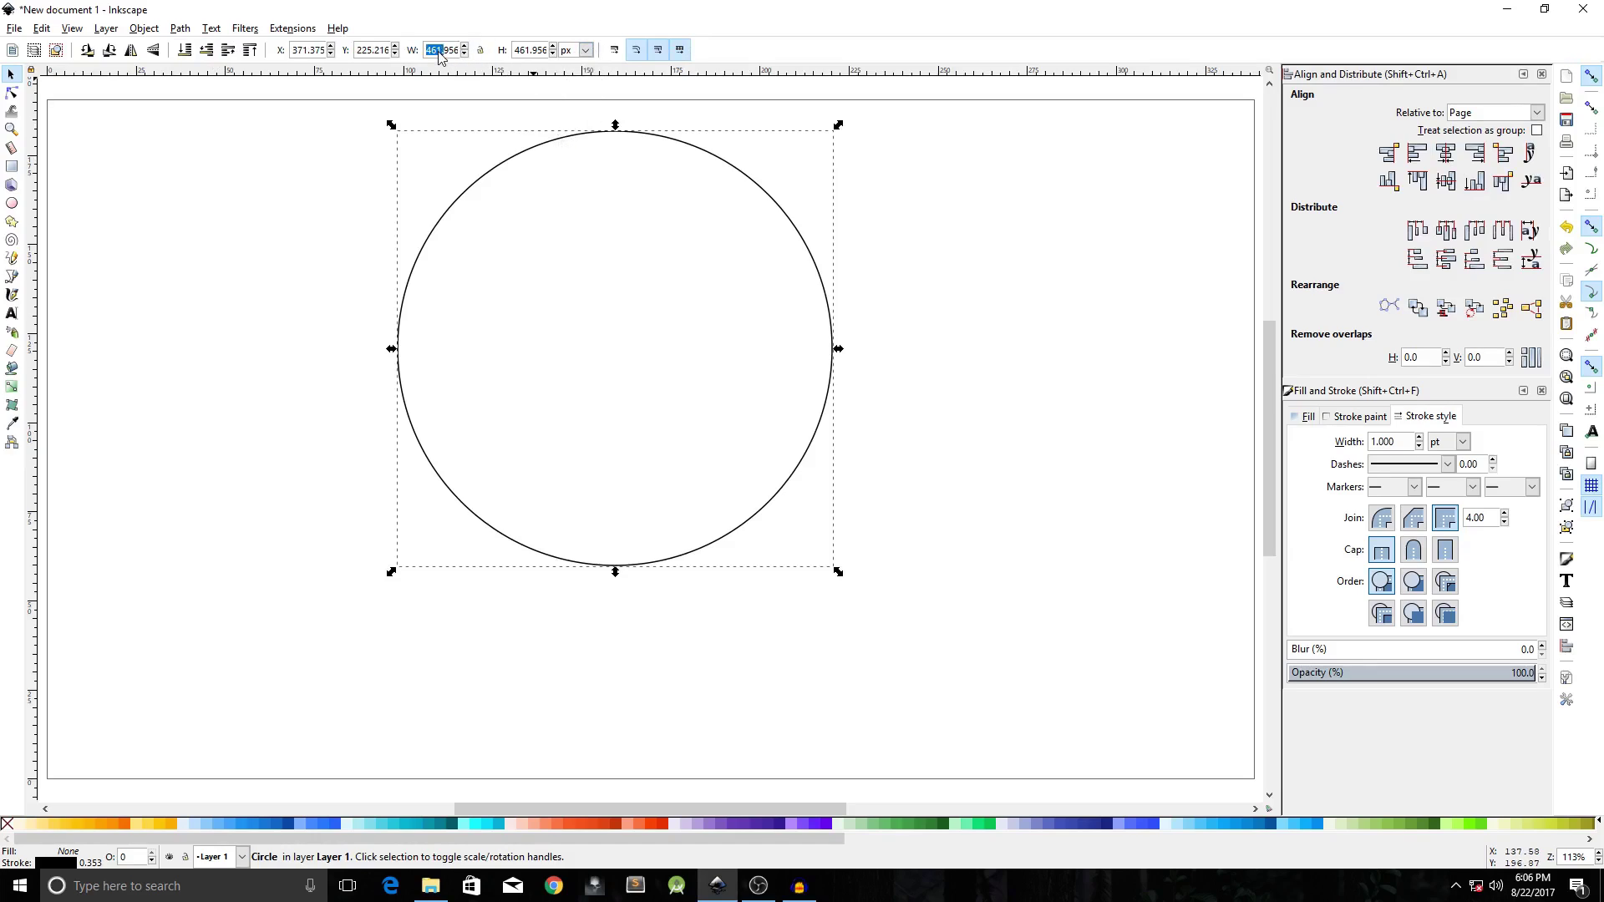
Resize the circle to a locked 700 × 700 px and centre it on the page.
{"action": "left_click_drag", "start_coordinate": [438, 55], "coordinate": [480, 57]}
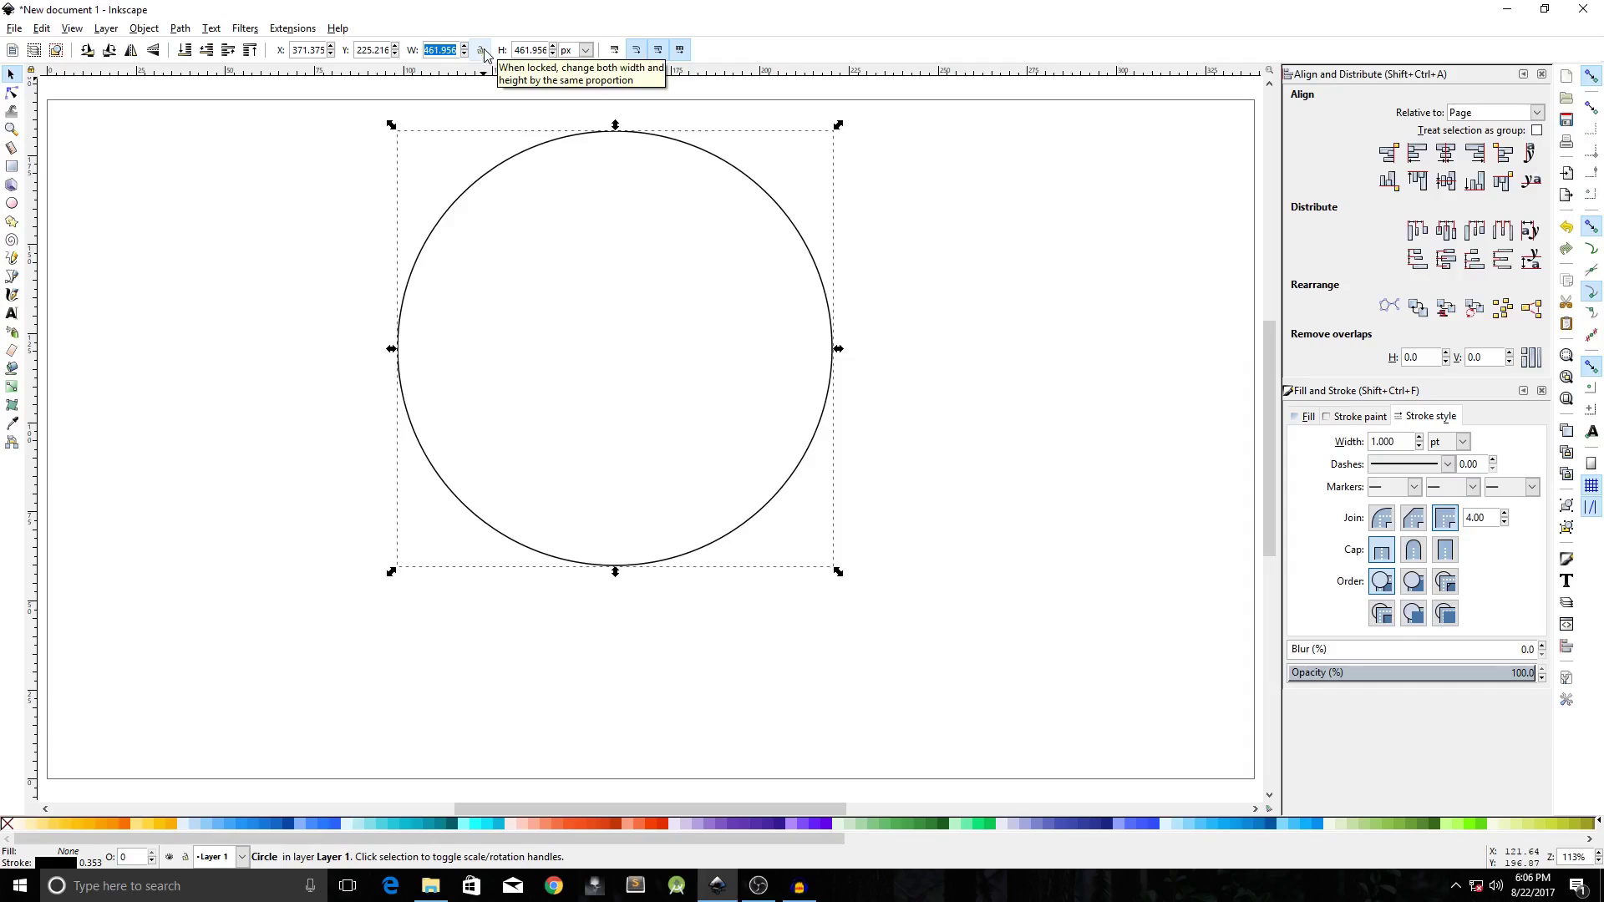
{"action": "left_click", "coordinate": [481, 52]}
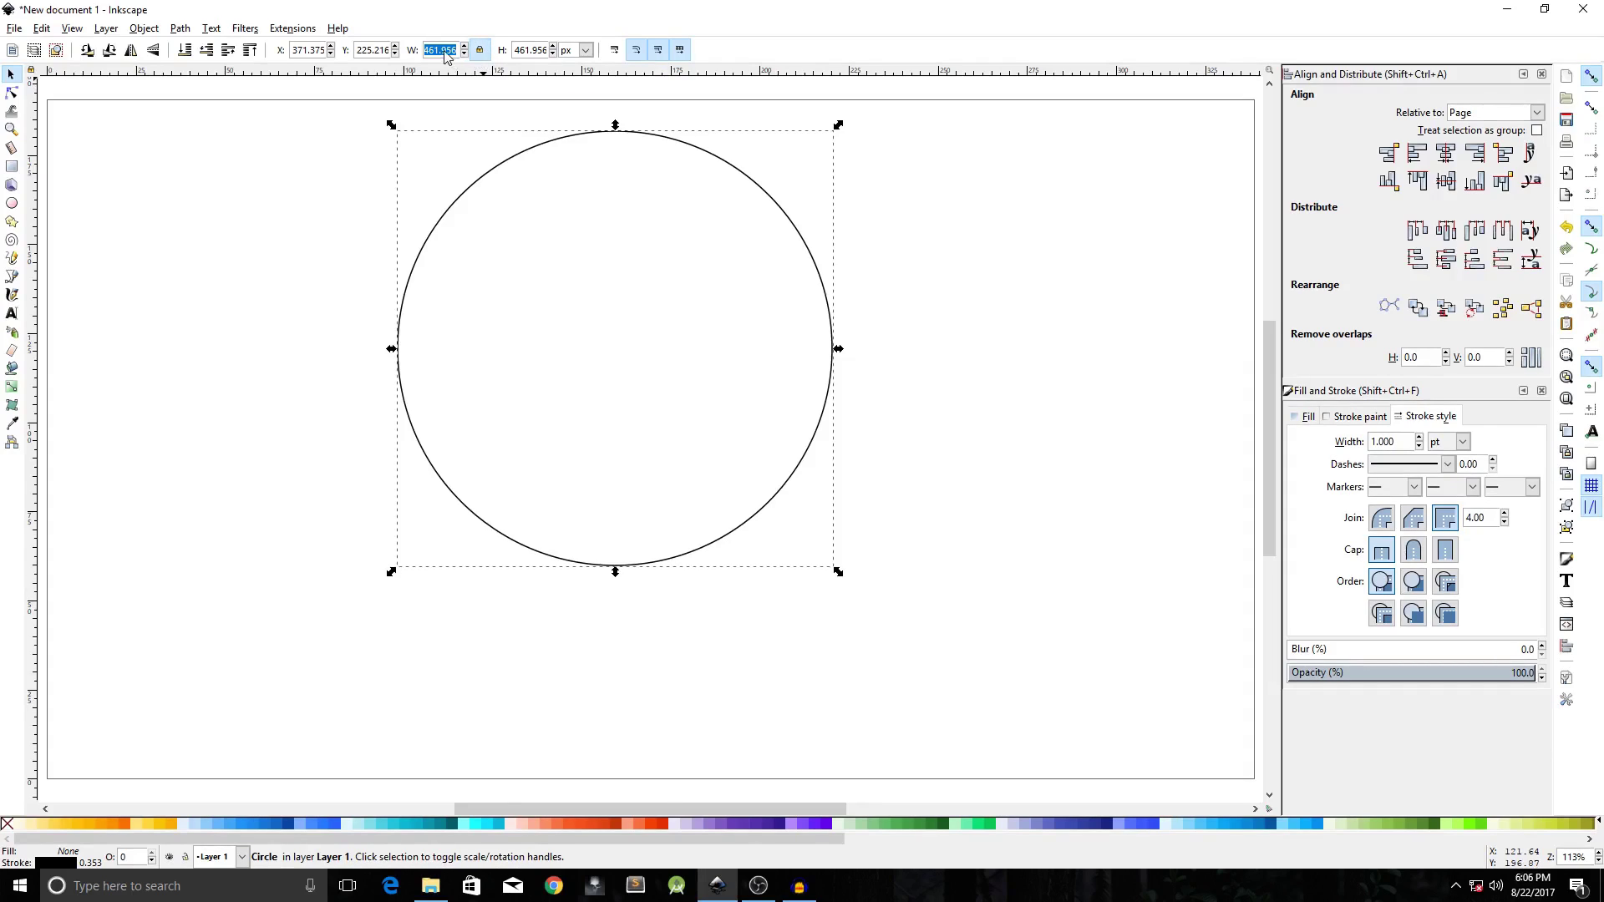
{"action": "type", "text": "700"}
{"action": "key", "text": "Return"}
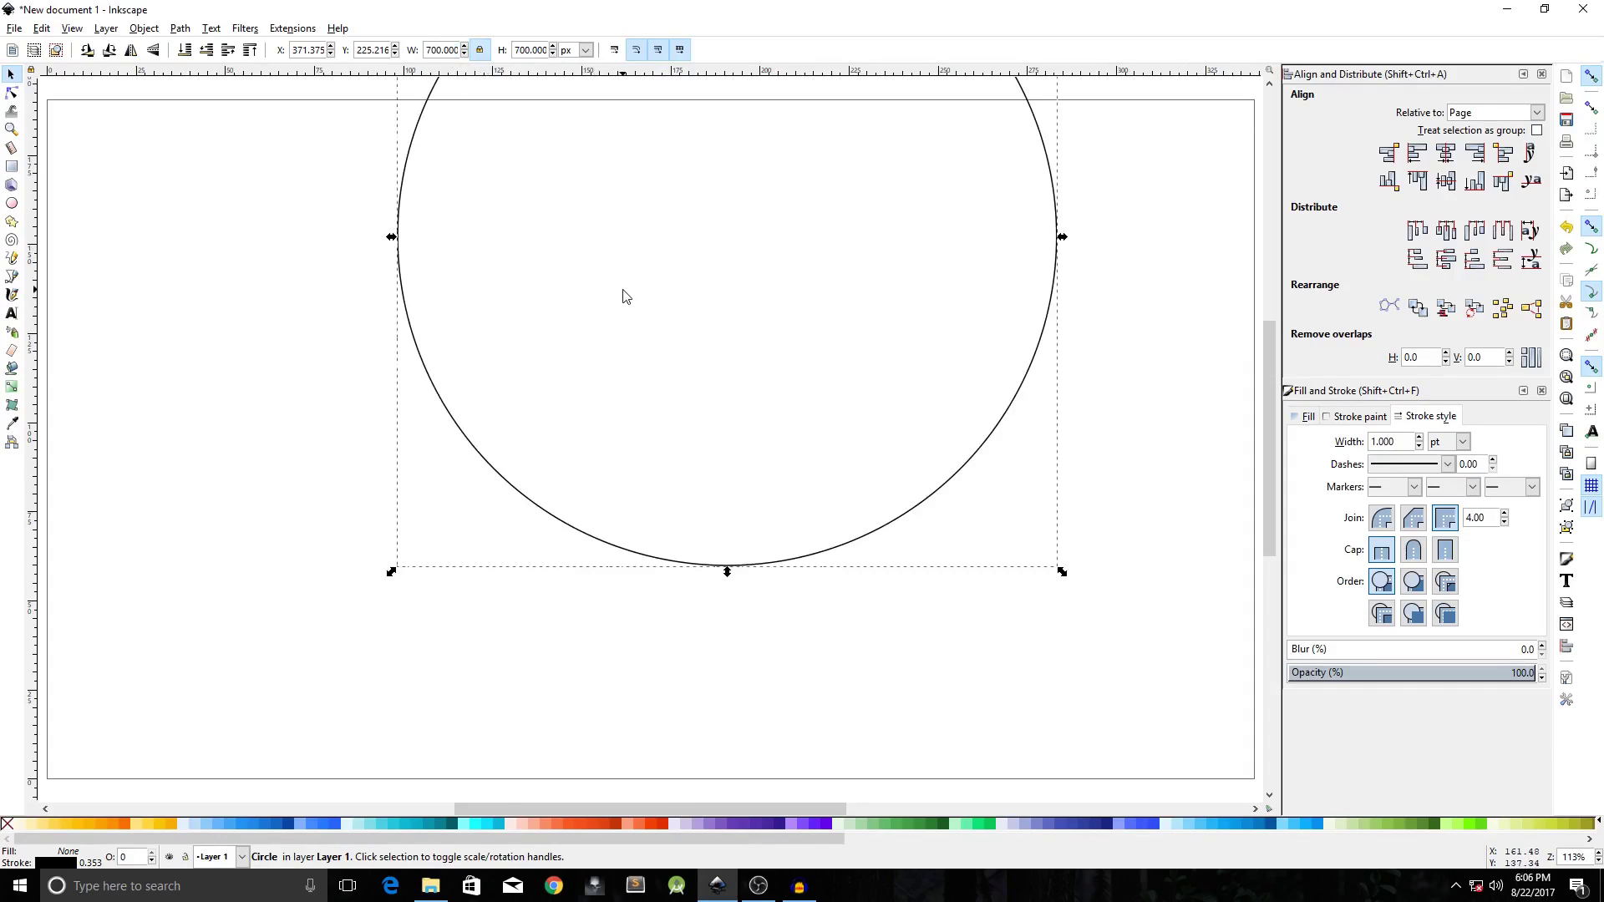
{"action": "left_click", "coordinate": [1447, 157]}
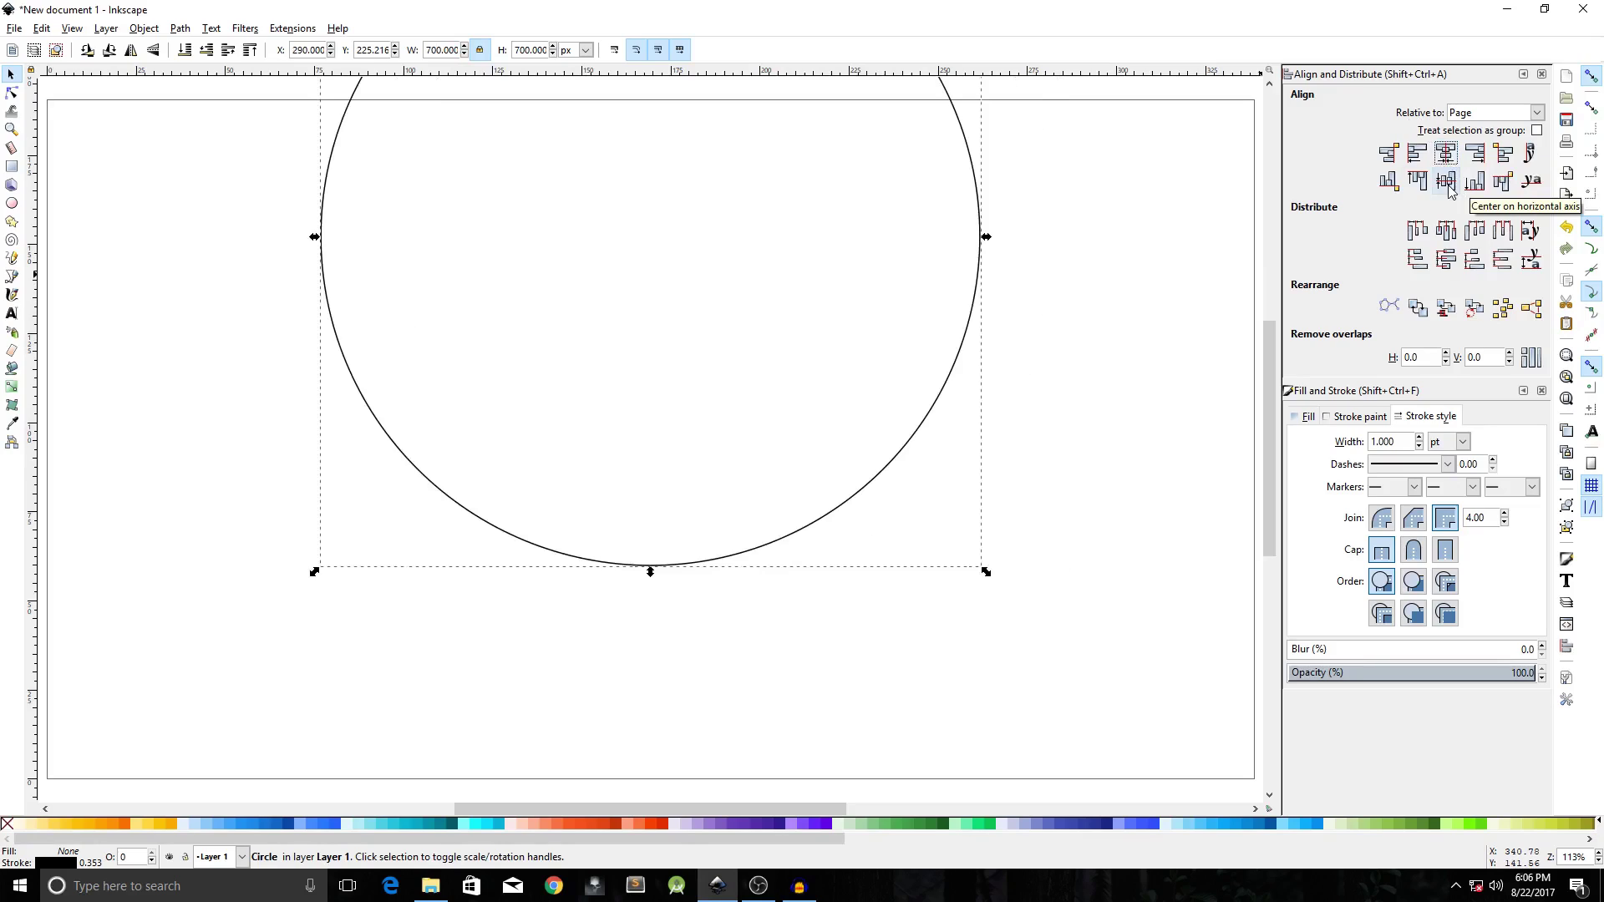
{"action": "left_click", "coordinate": [1447, 184]}
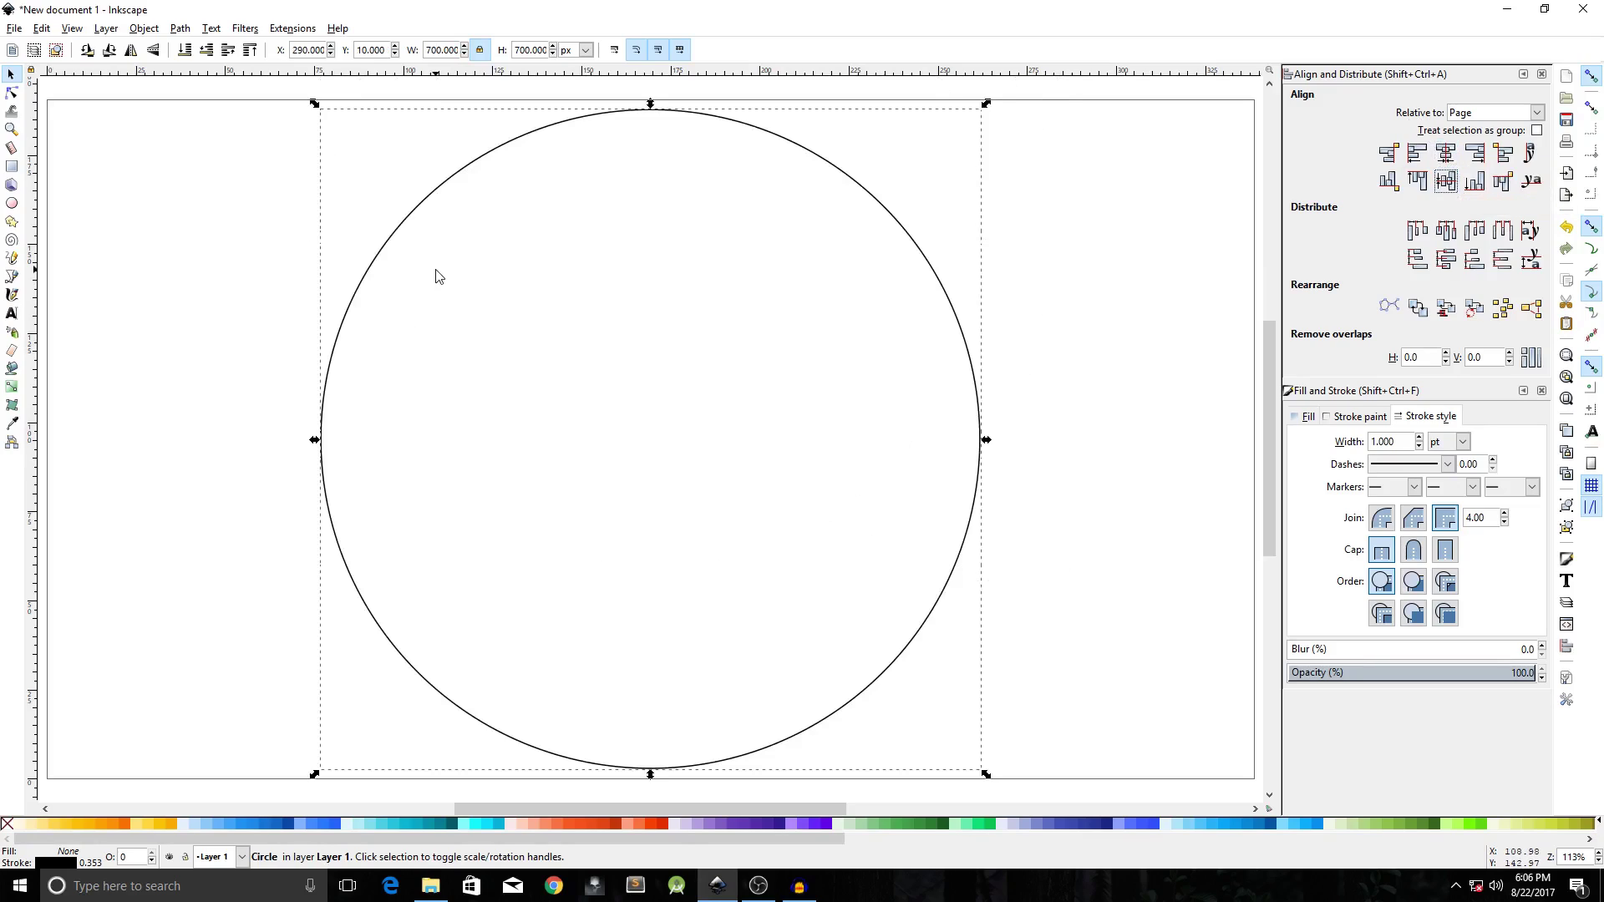
Duplicate the big circle, resize the copy to 474 px, and centre it on the page.
{"action": "right_click", "coordinate": [400, 234]}
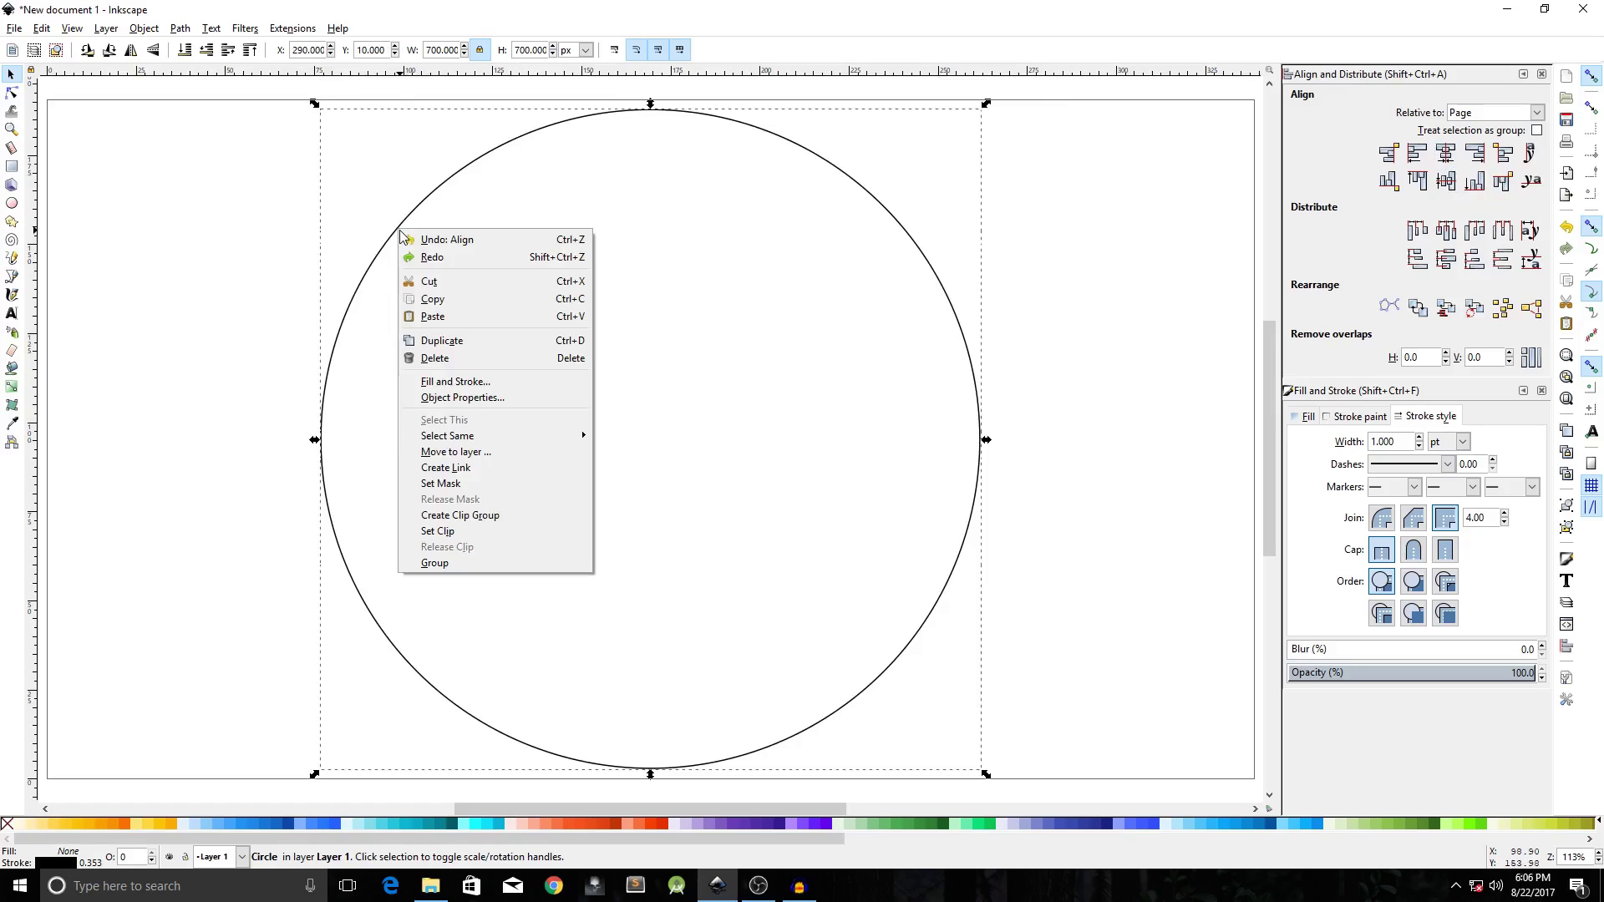
{"action": "left_click", "coordinate": [567, 344]}
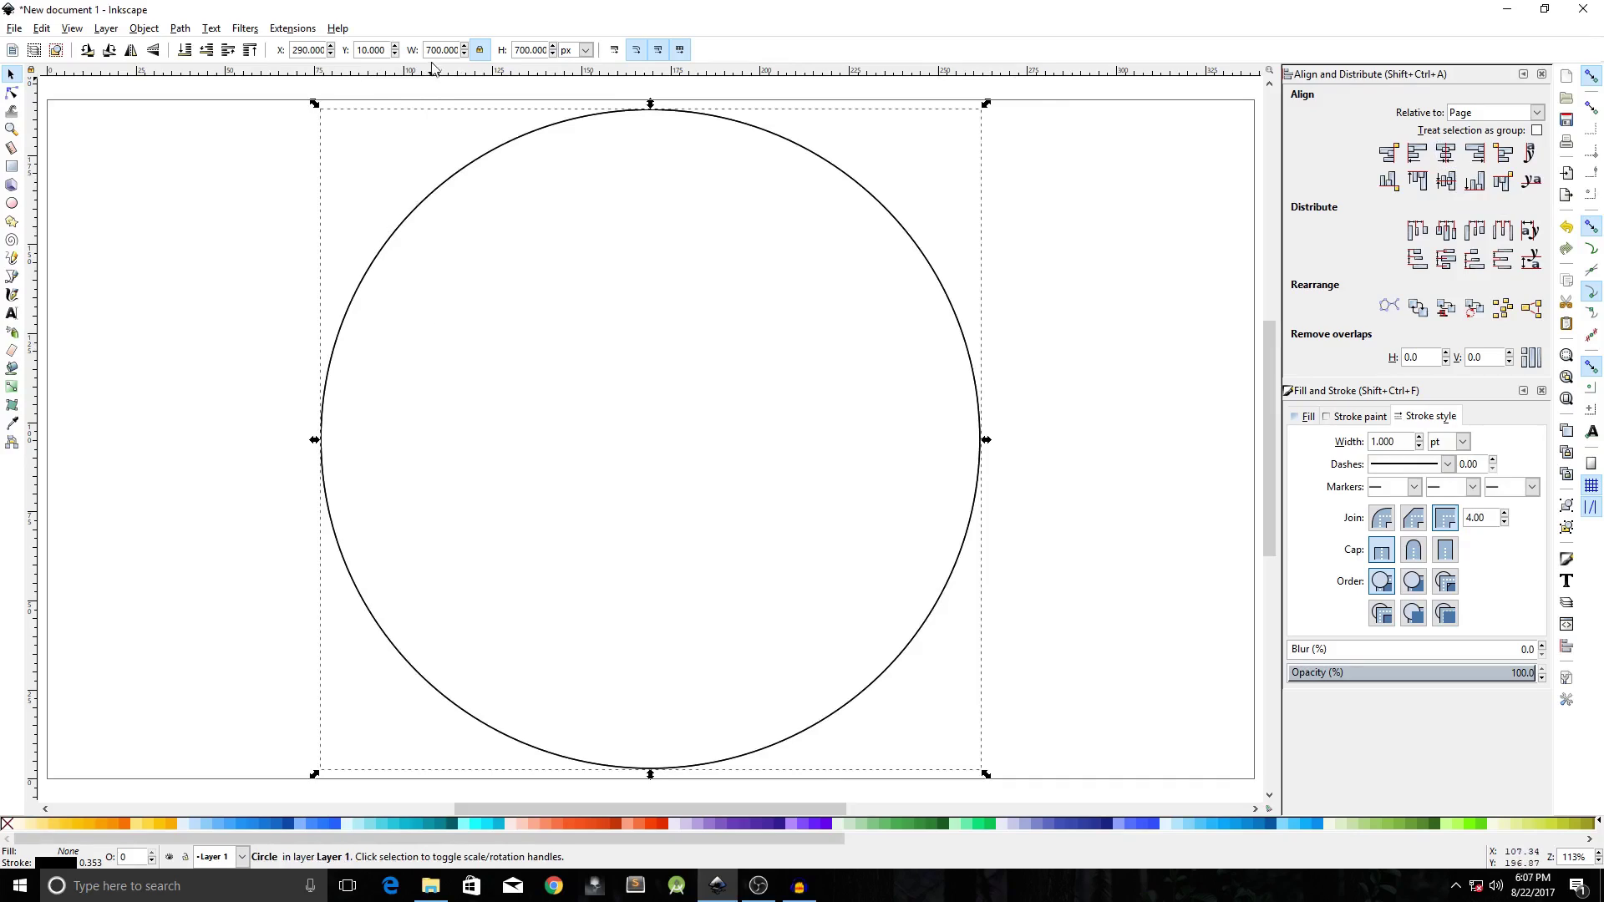
{"action": "left_click_drag", "start_coordinate": [437, 56], "coordinate": [459, 51]}
{"action": "type", "text": "474"}
{"action": "key", "text": "Return"}
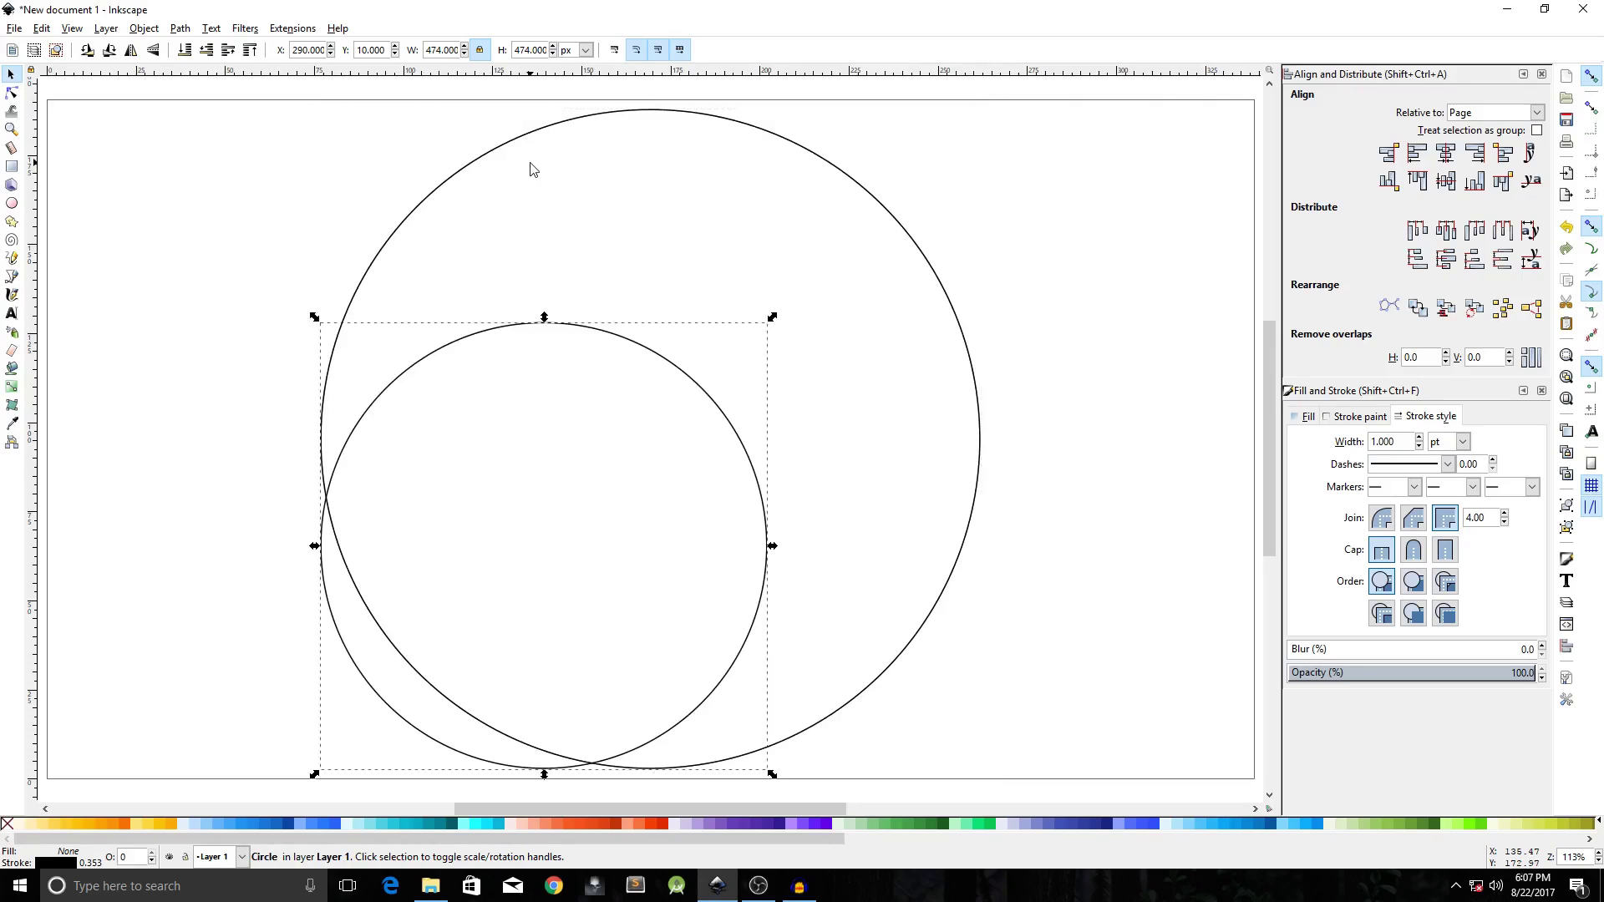
{"action": "left_click", "coordinate": [1447, 154]}
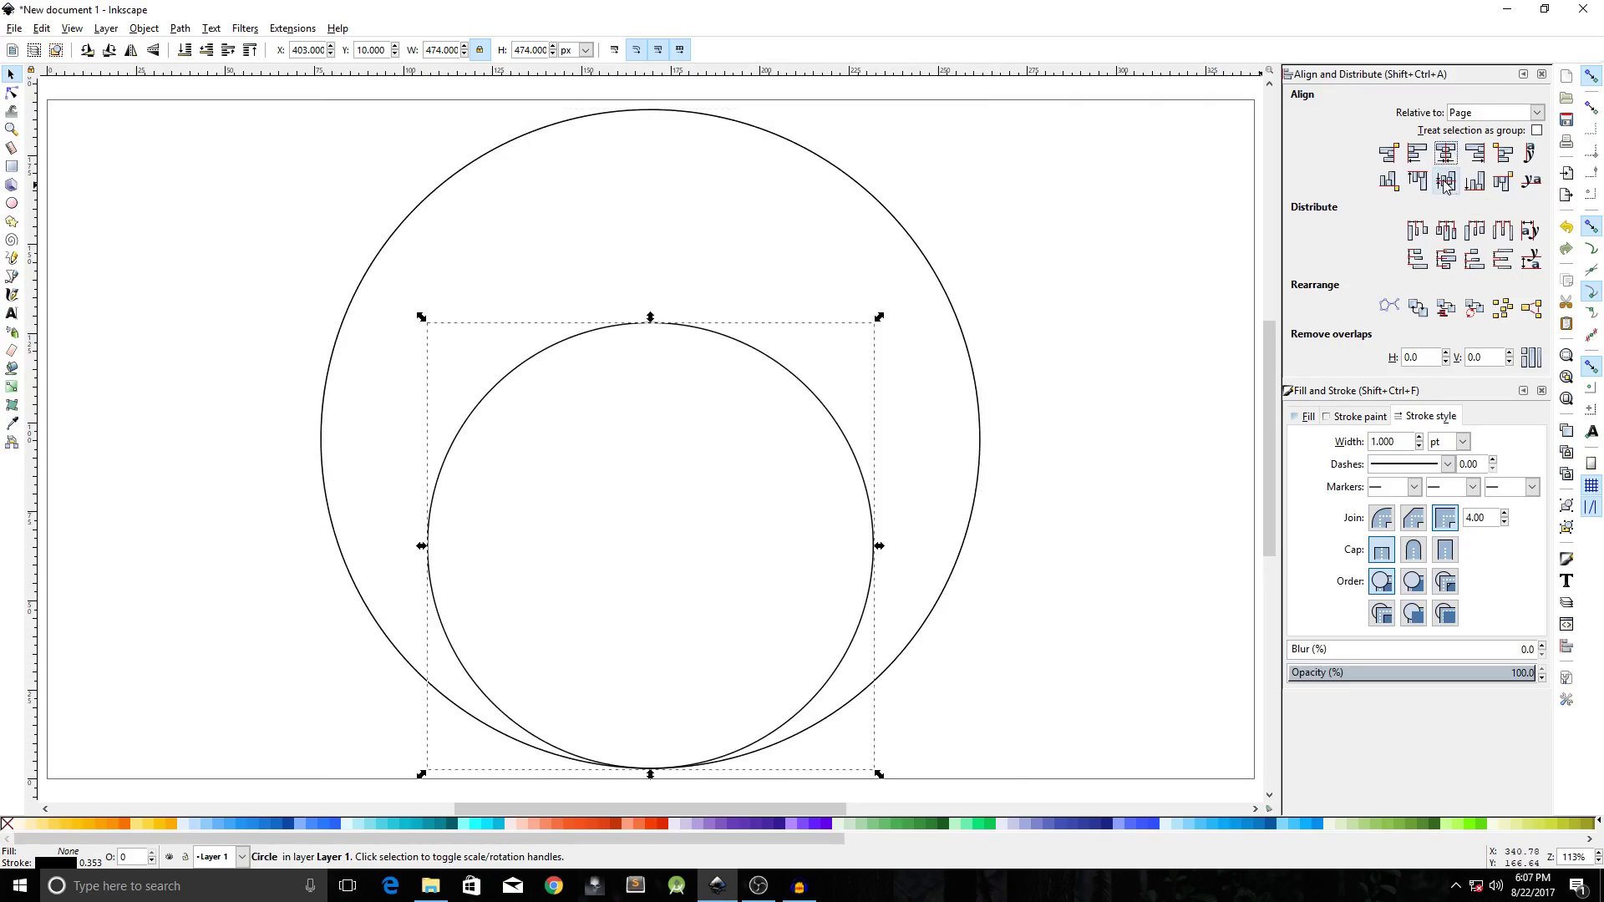
{"action": "left_click", "coordinate": [1445, 183]}
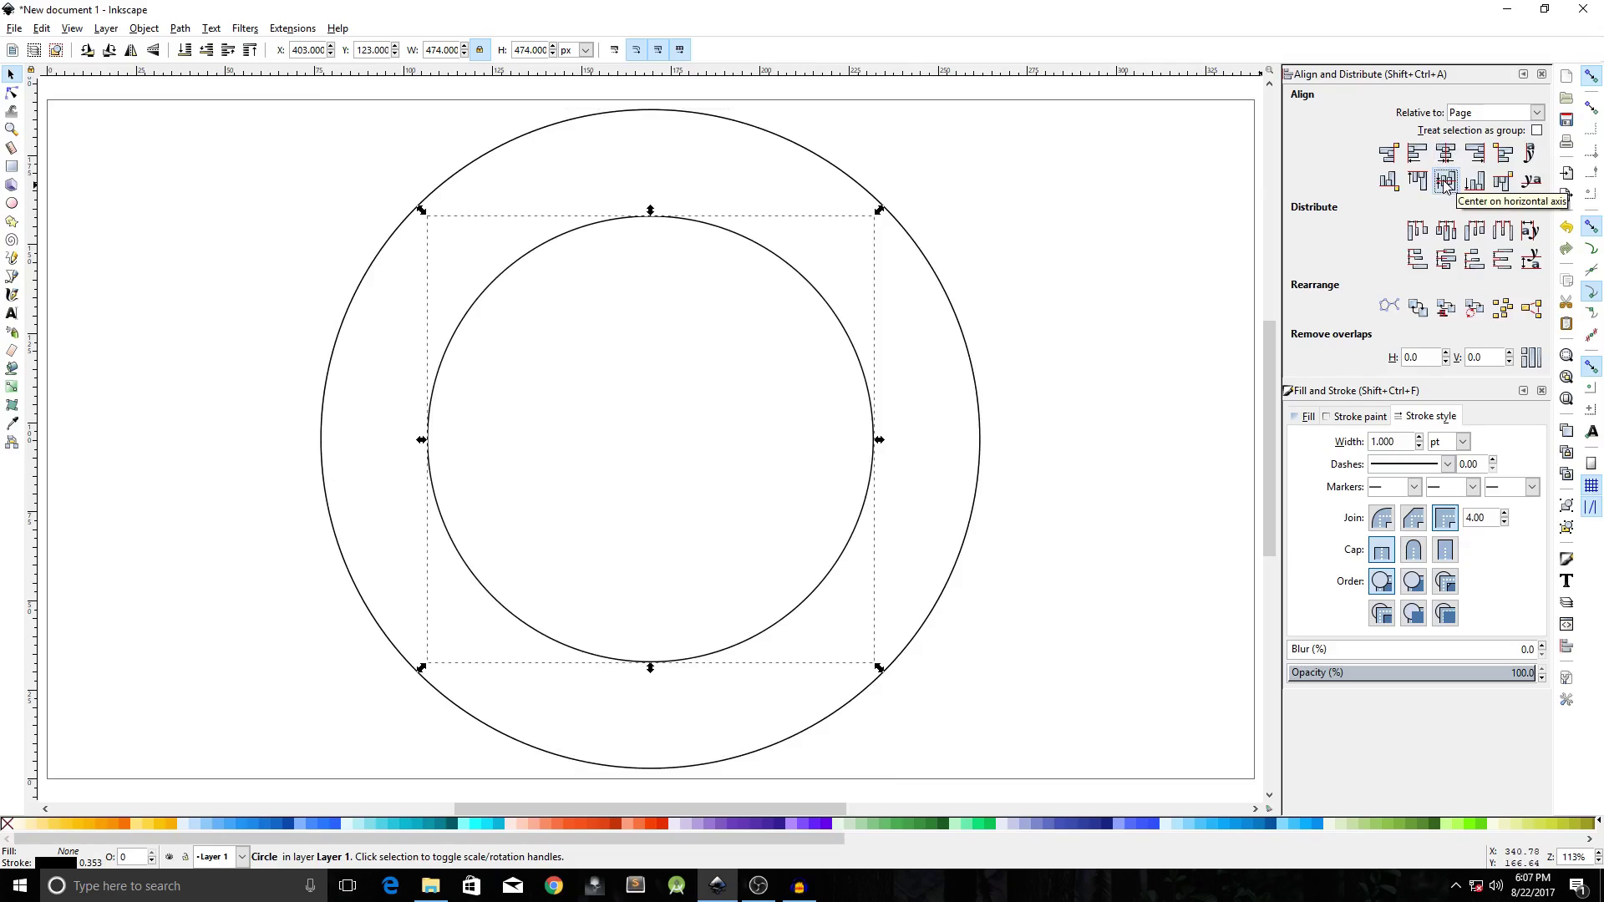
Duplicate the 474 px circle, shrink the copy to 248 px, centre it, and deselect.
{"action": "right_click", "coordinate": [470, 309]}
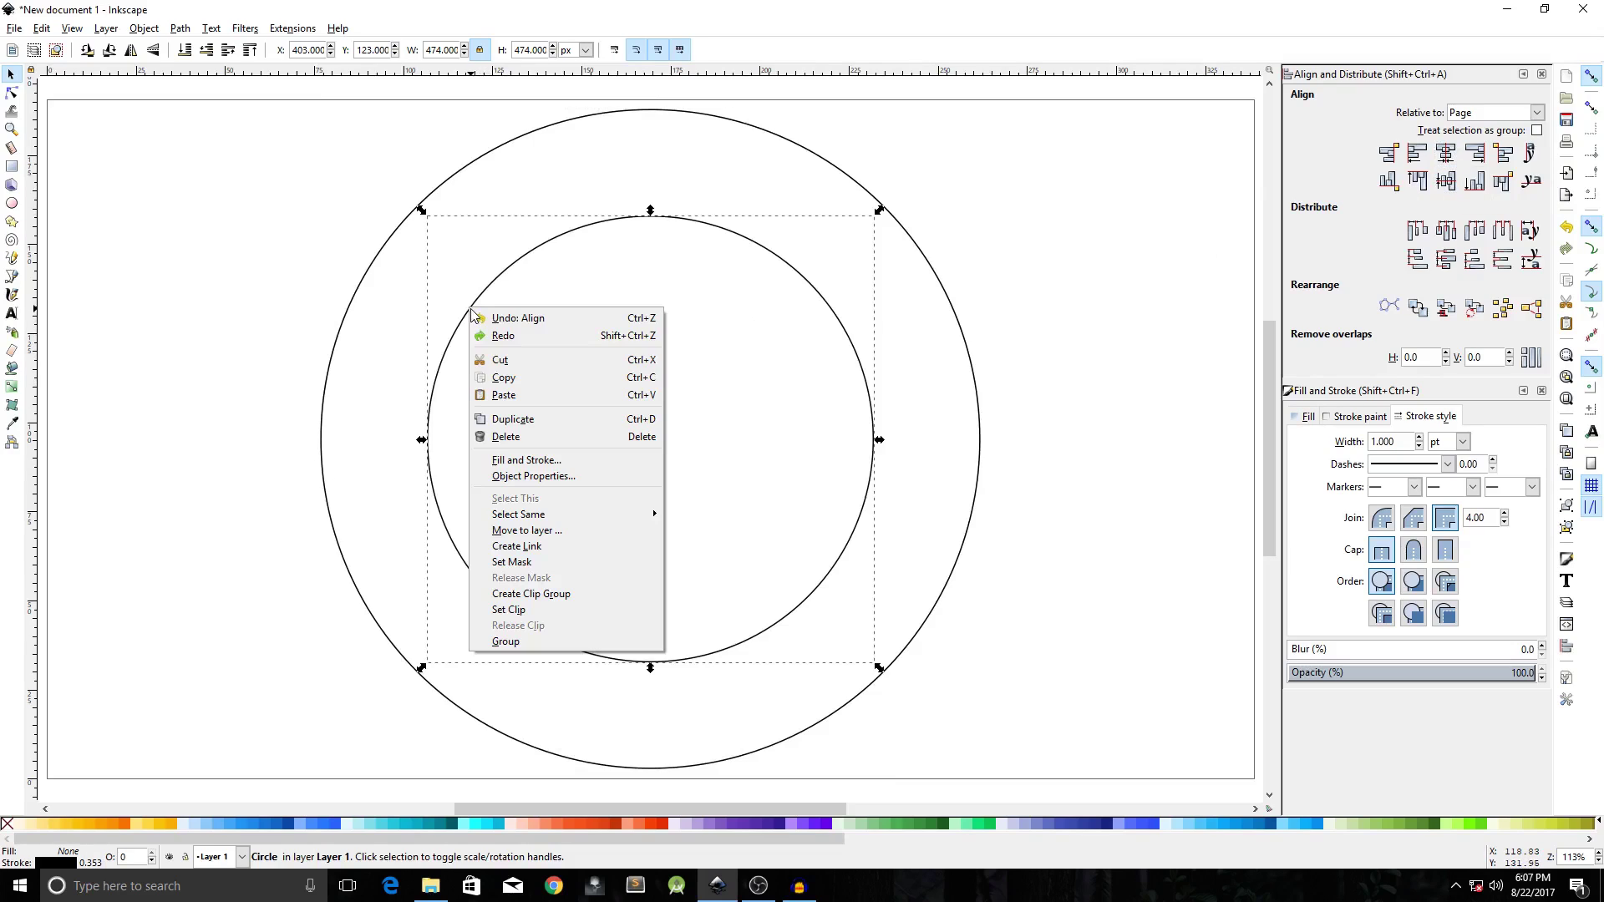
{"action": "left_click", "coordinate": [518, 420]}
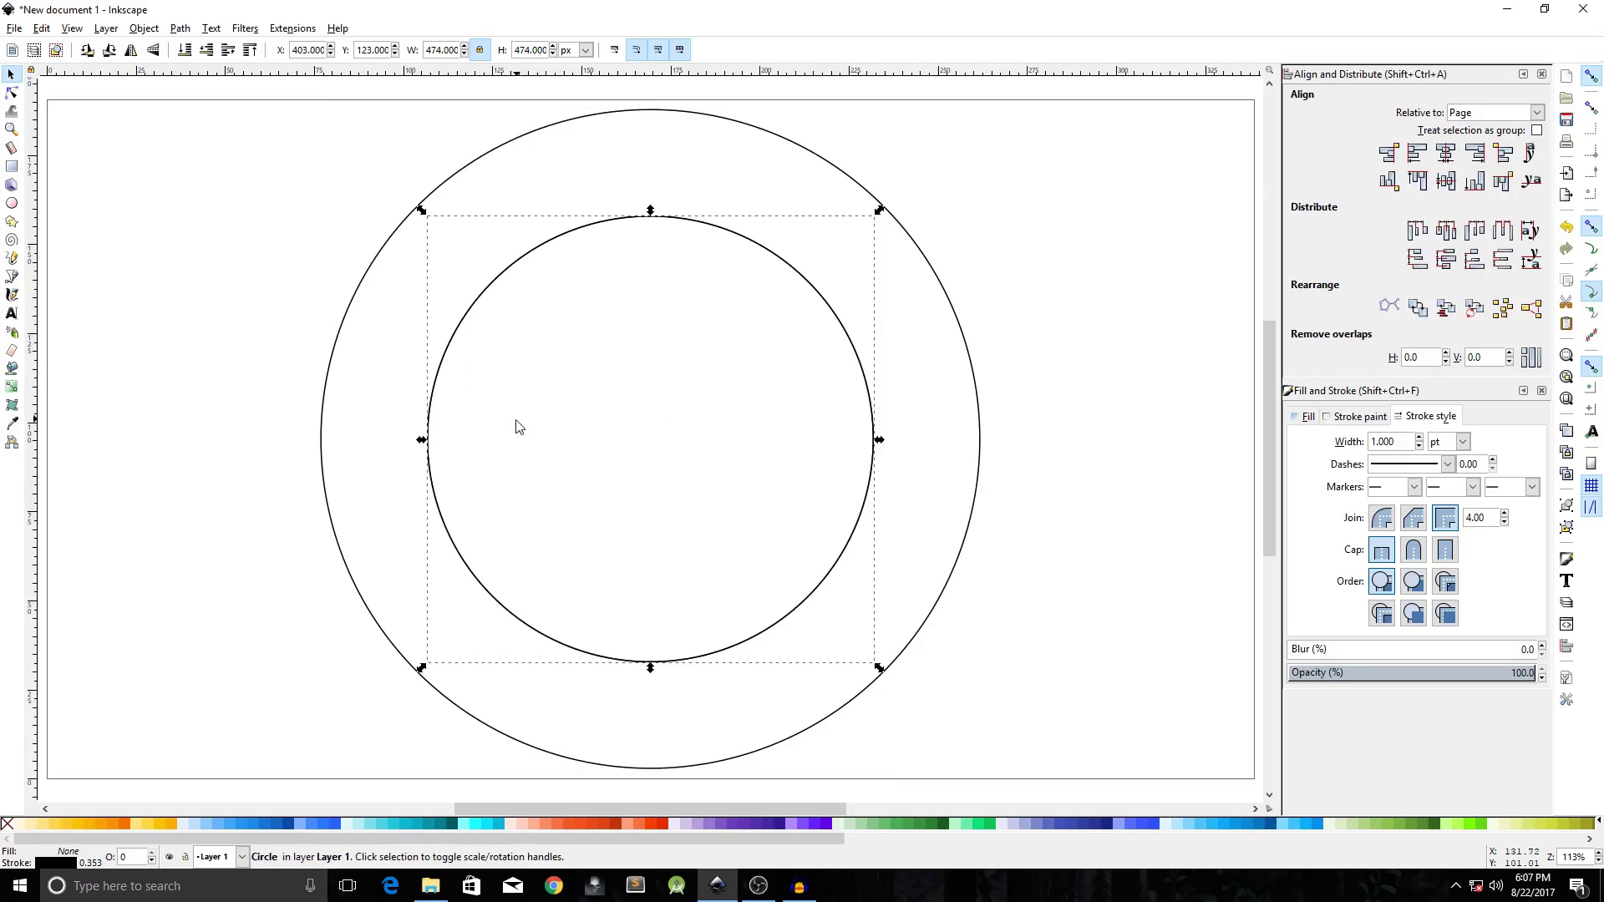
{"action": "triple_click", "coordinate": [441, 49]}
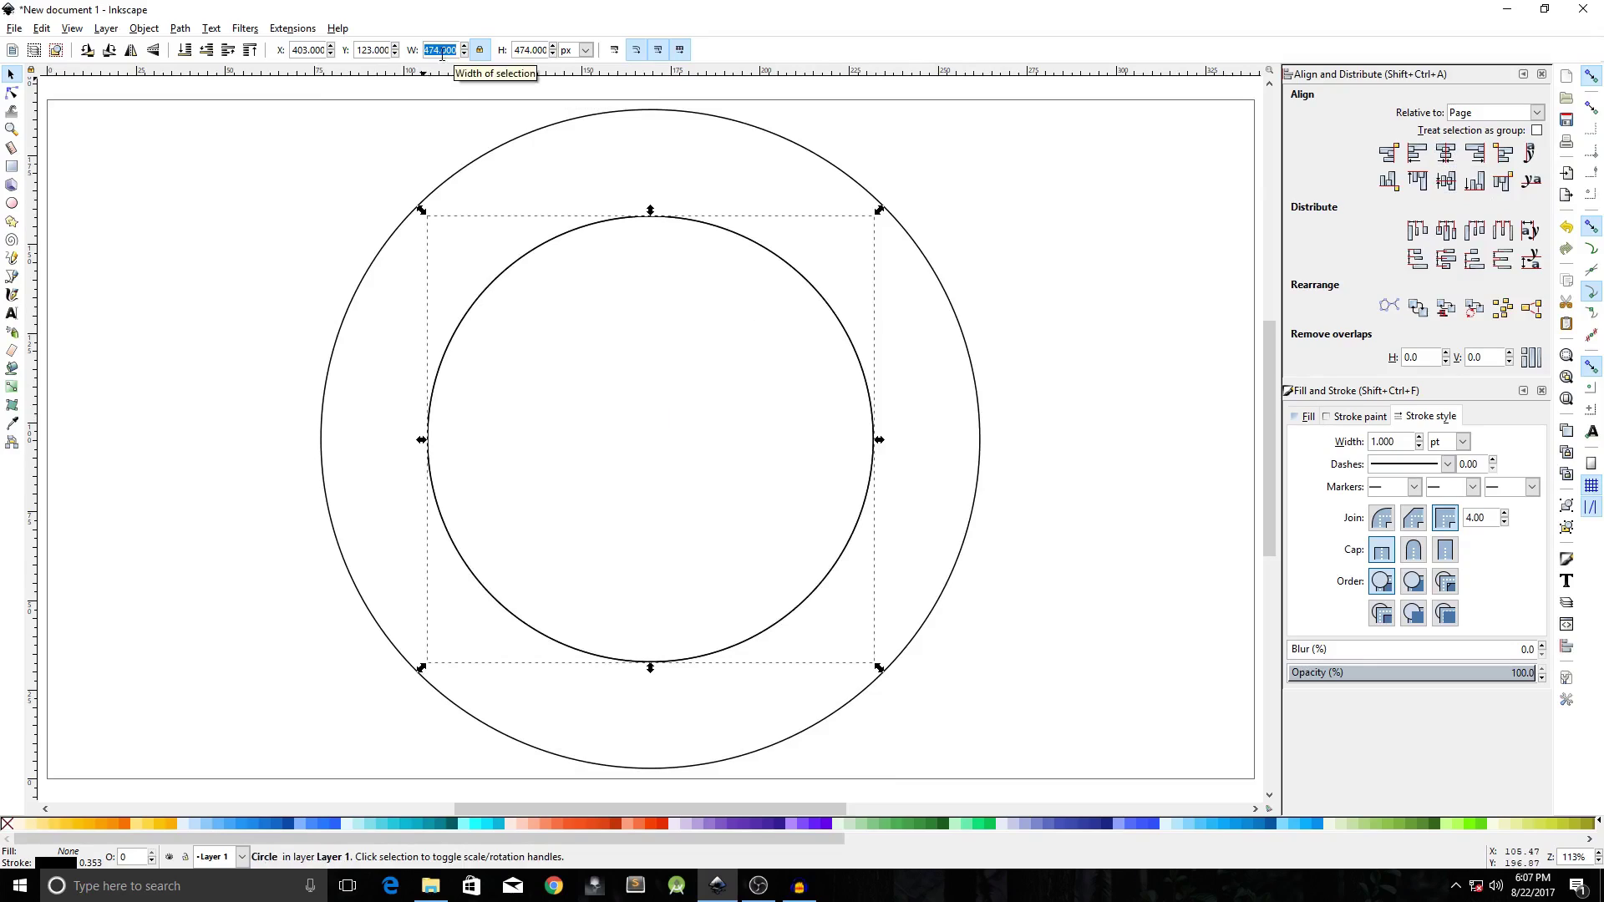
{"action": "type", "text": "2"}
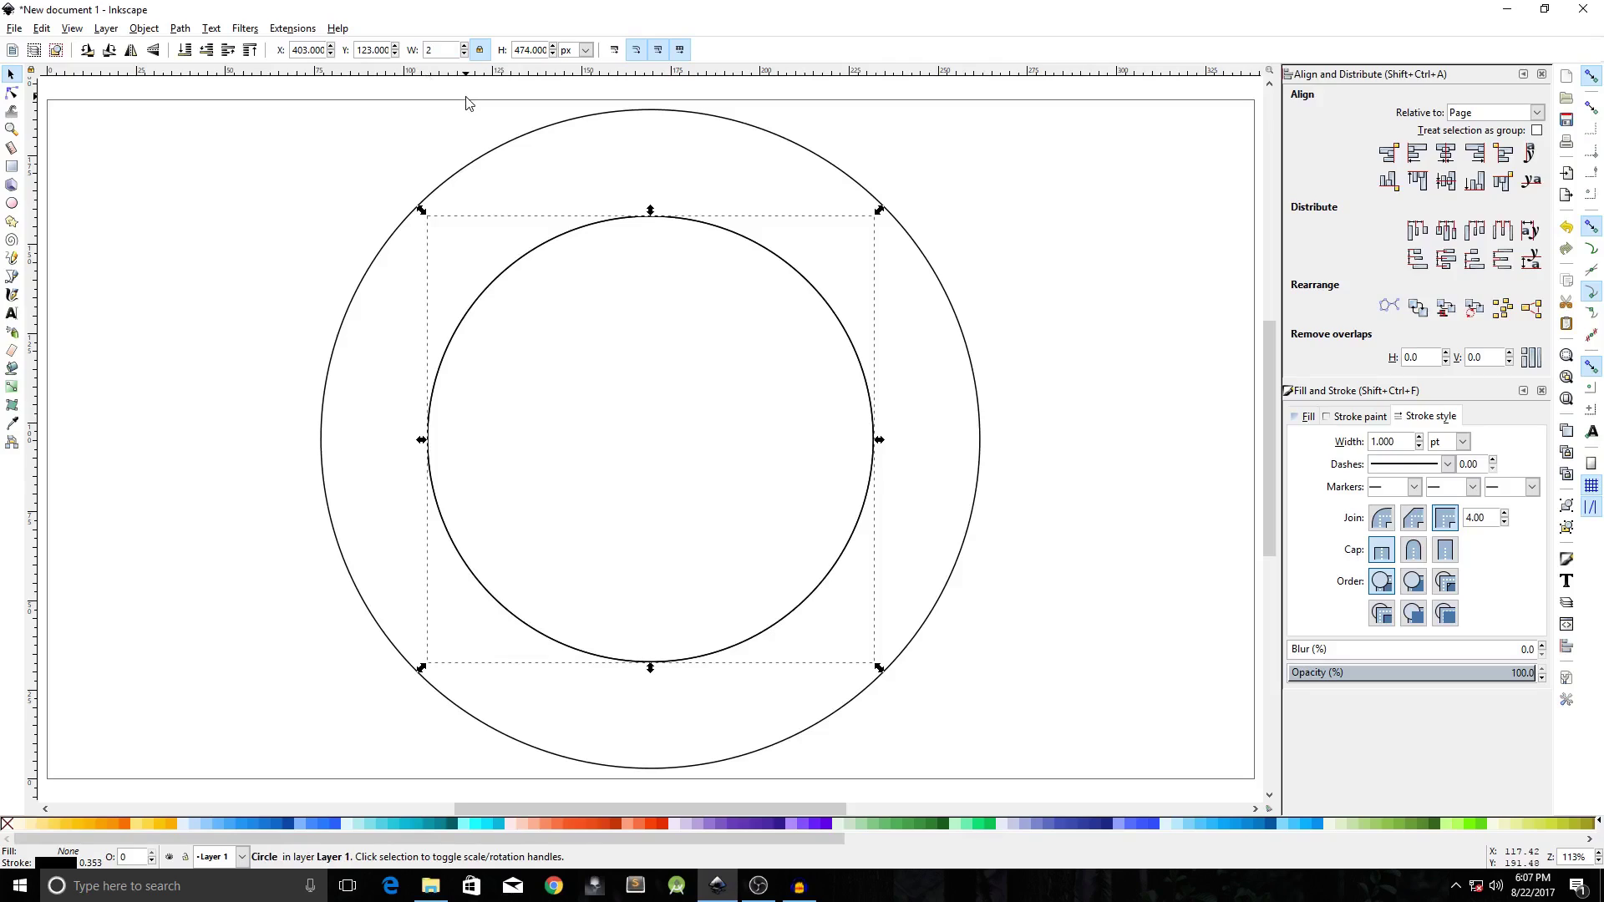
{"action": "type", "text": "48"}
{"action": "key", "text": "Return"}
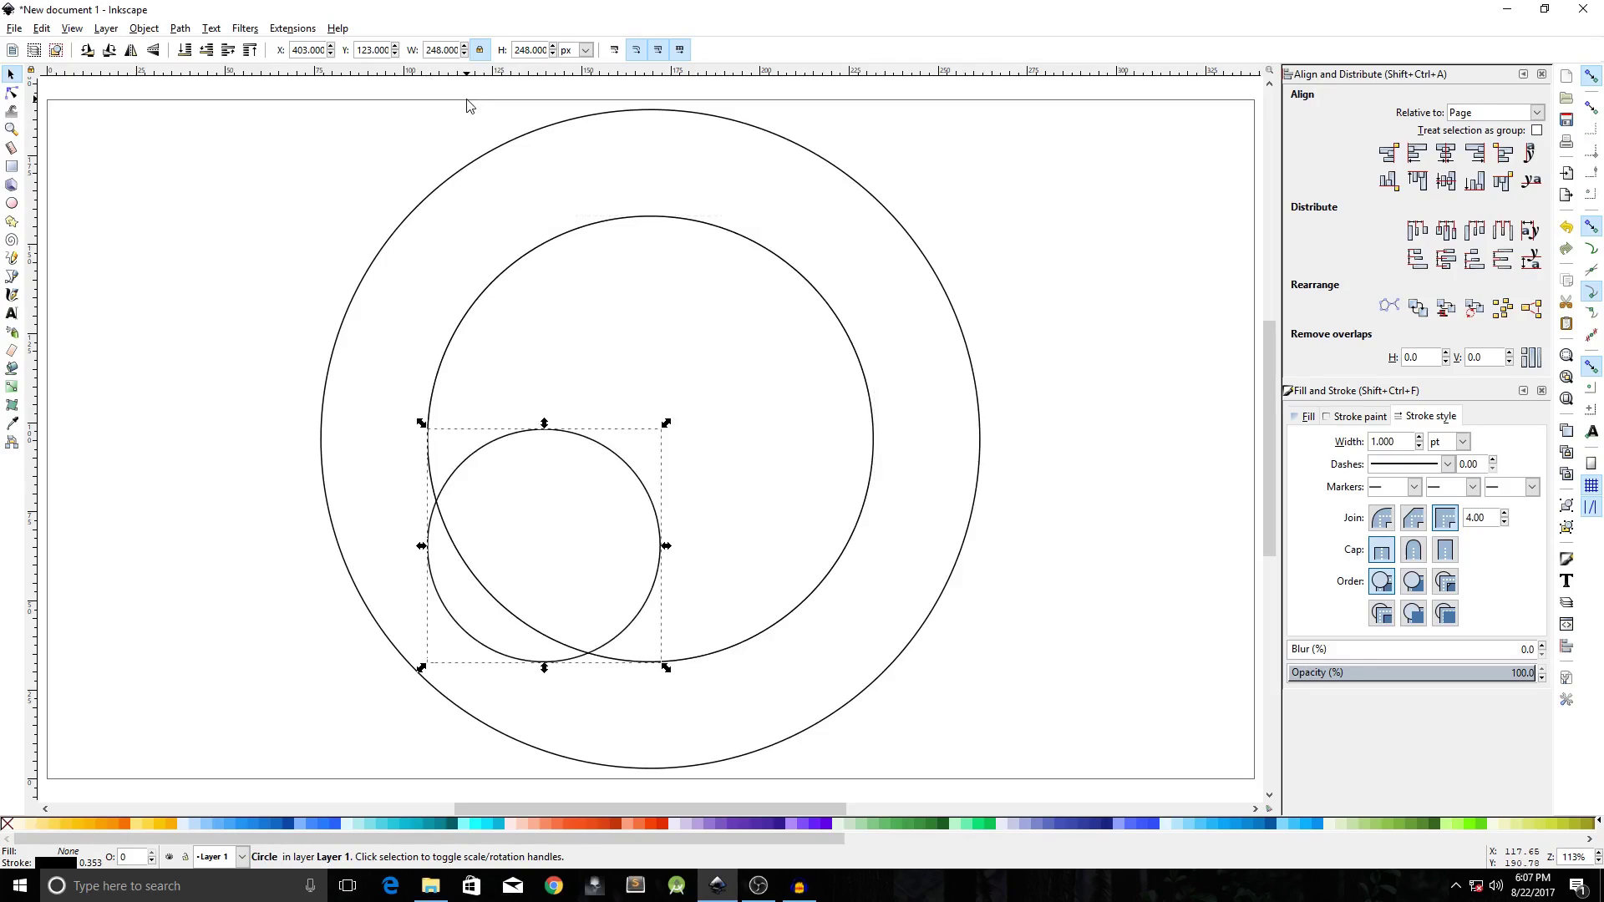
{"action": "left_click", "coordinate": [1448, 157]}
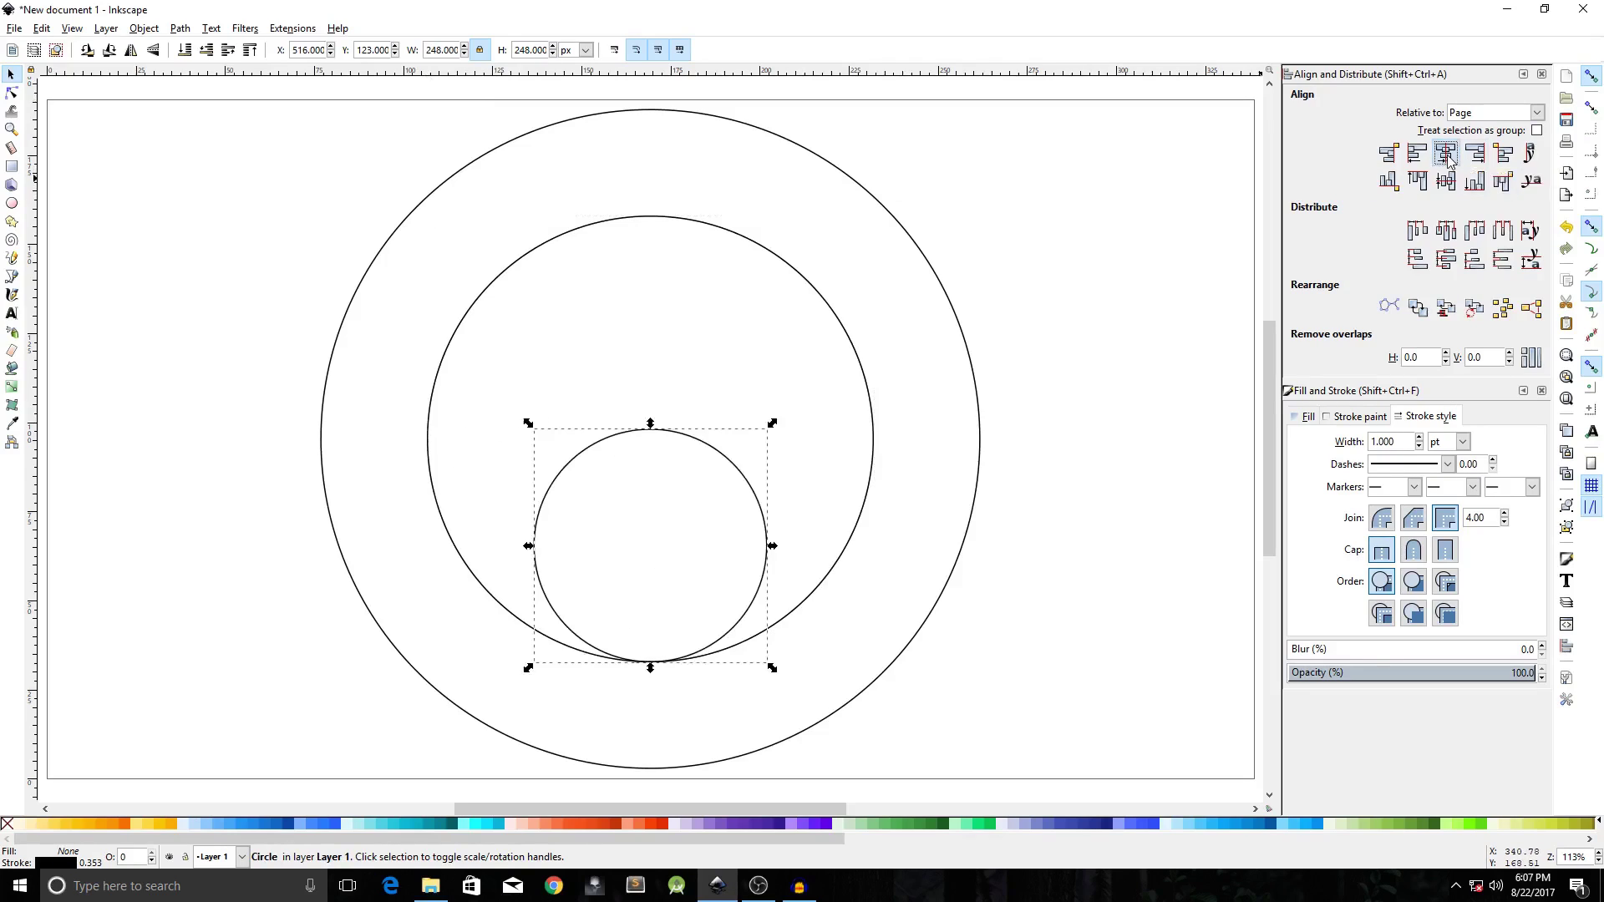
{"action": "left_click", "coordinate": [1446, 180]}
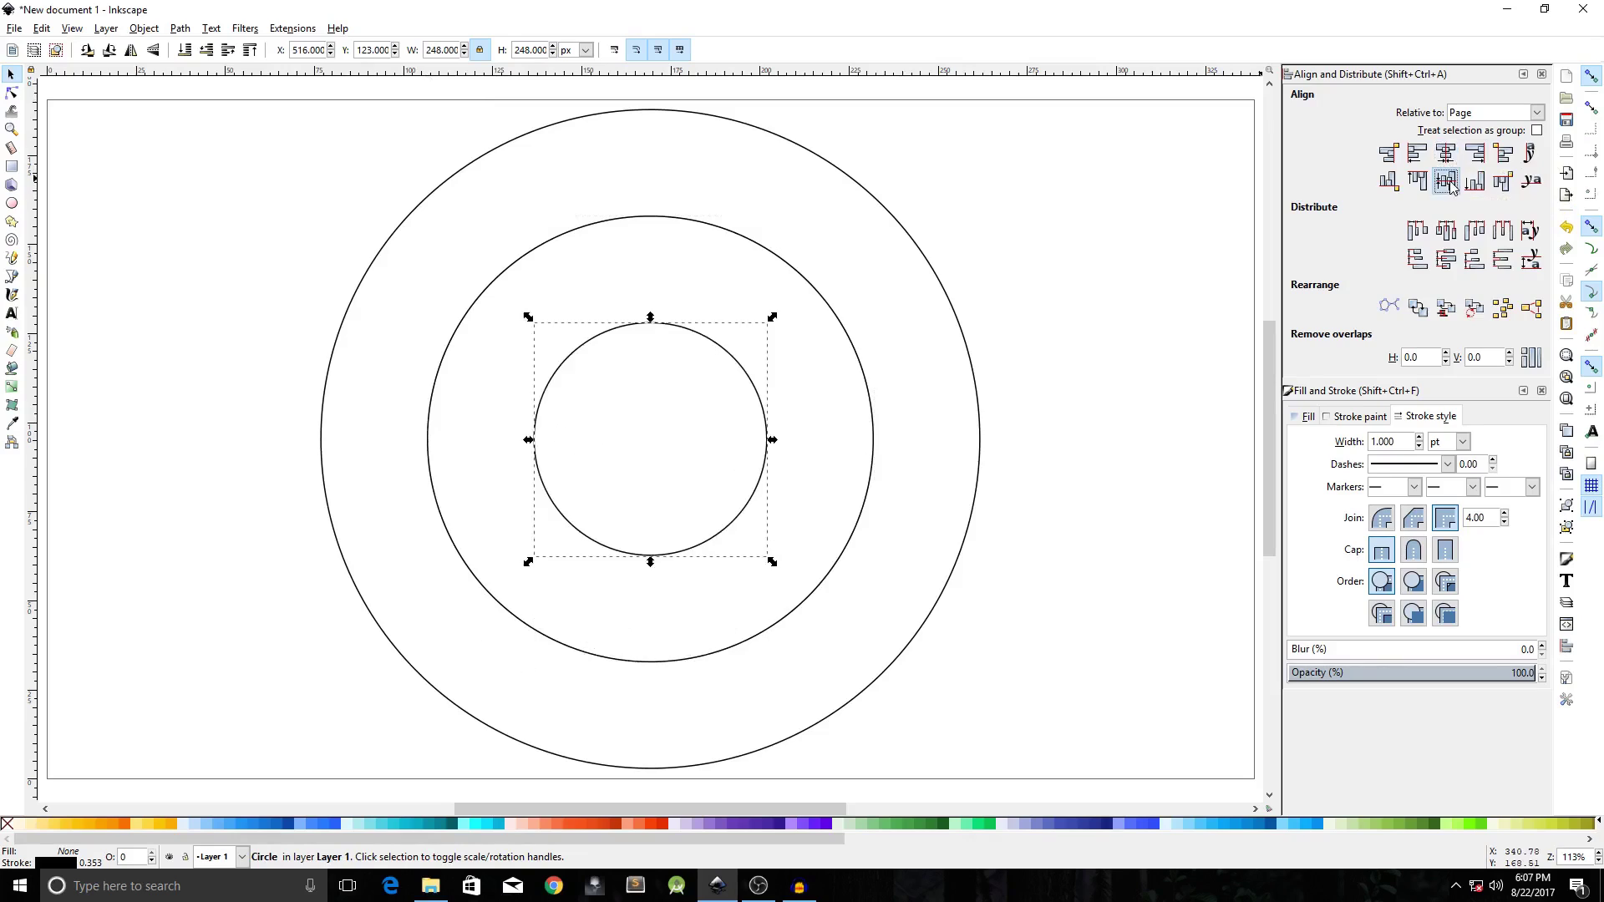
{"action": "left_click", "coordinate": [1057, 284]}
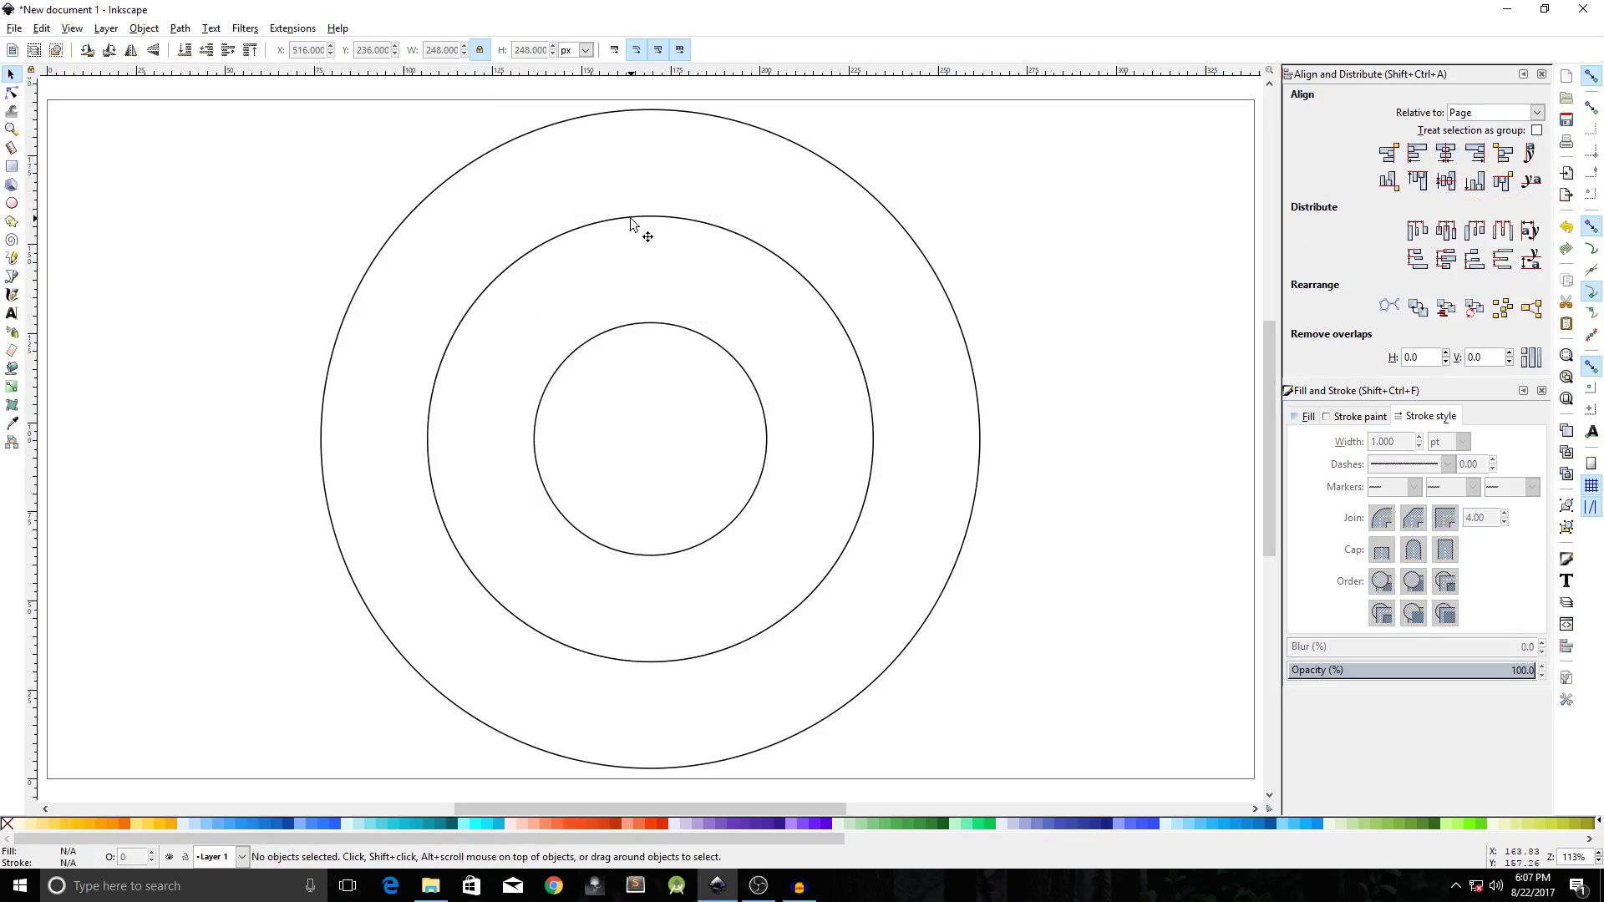
Align relative to Last selected, then select the middle circle and Shift-add the outer one.
{"action": "left_click", "coordinate": [1474, 117]}
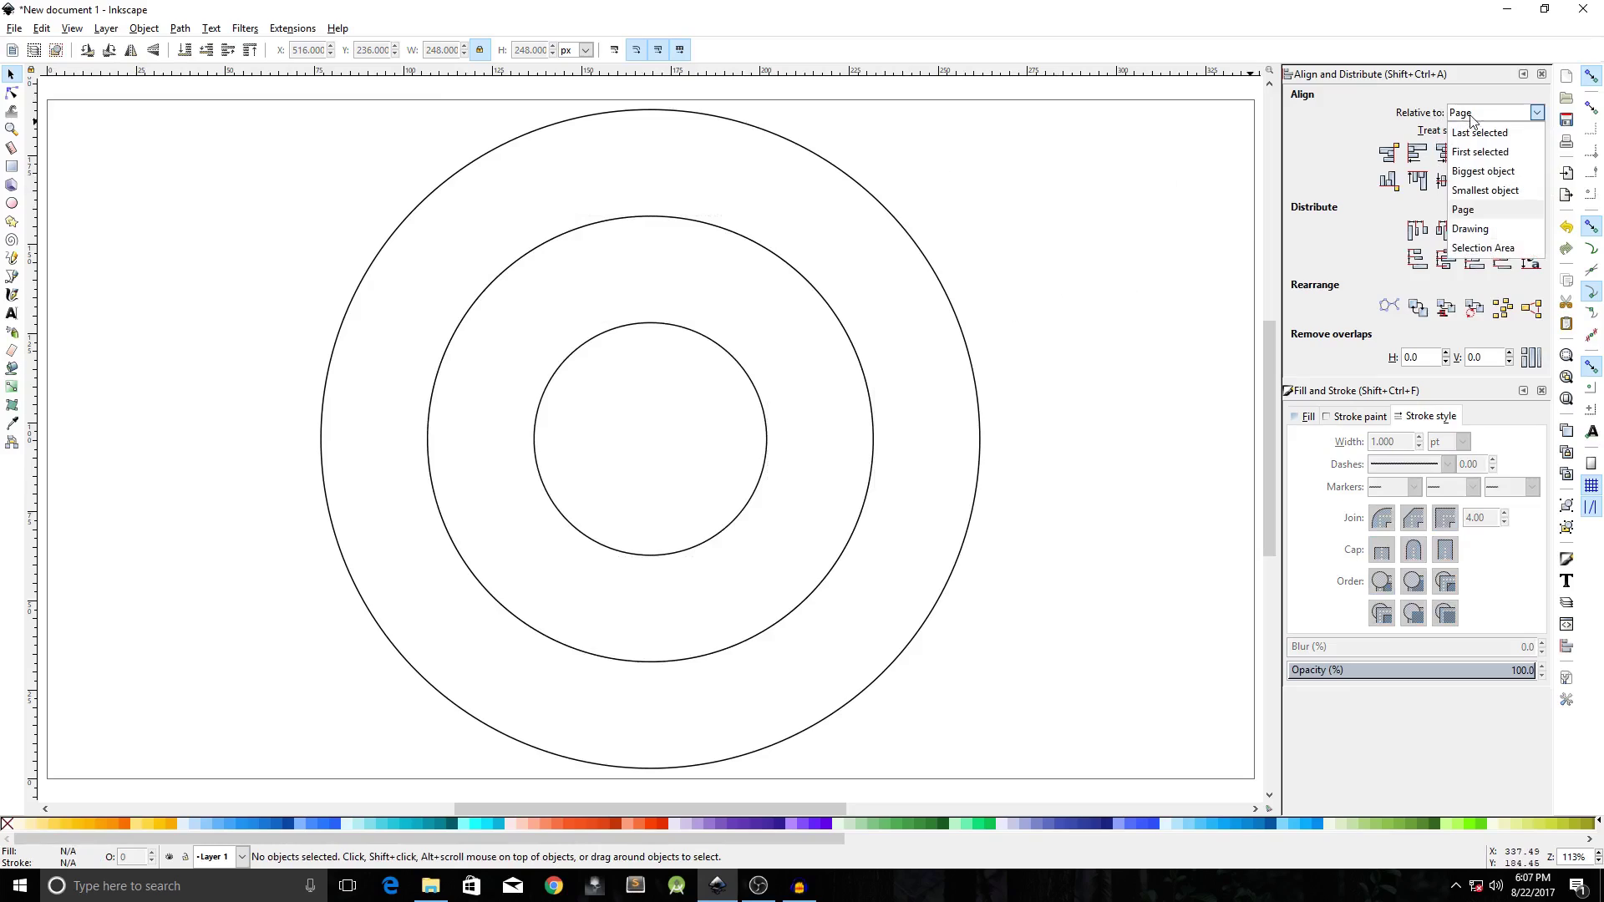
{"action": "left_click", "coordinate": [1463, 134]}
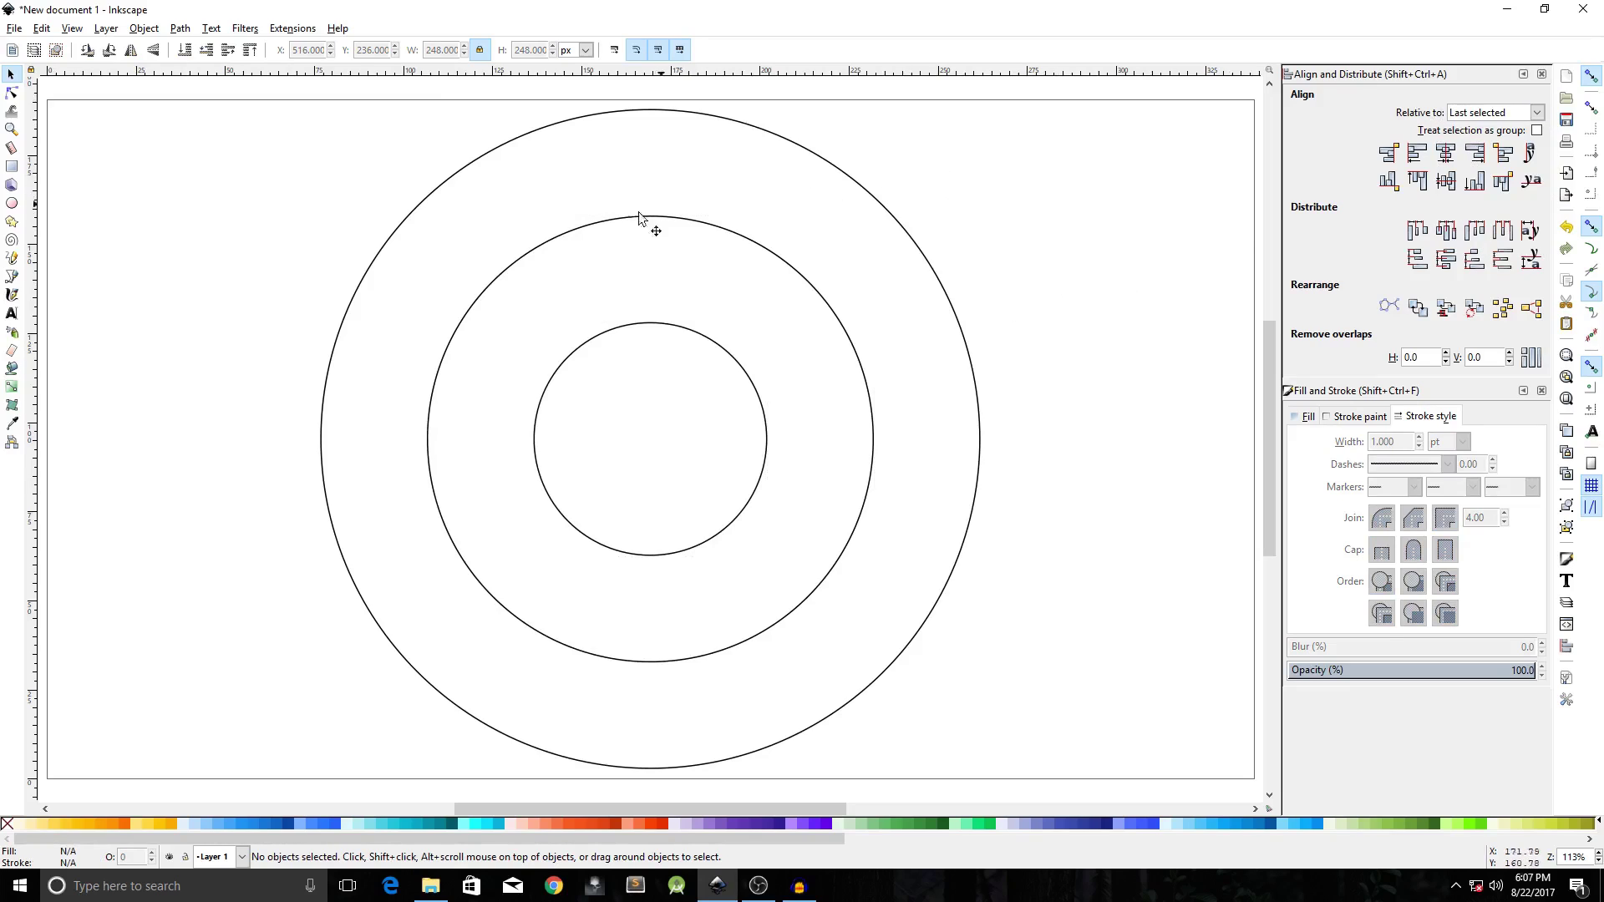
{"action": "left_click", "coordinate": [586, 225]}
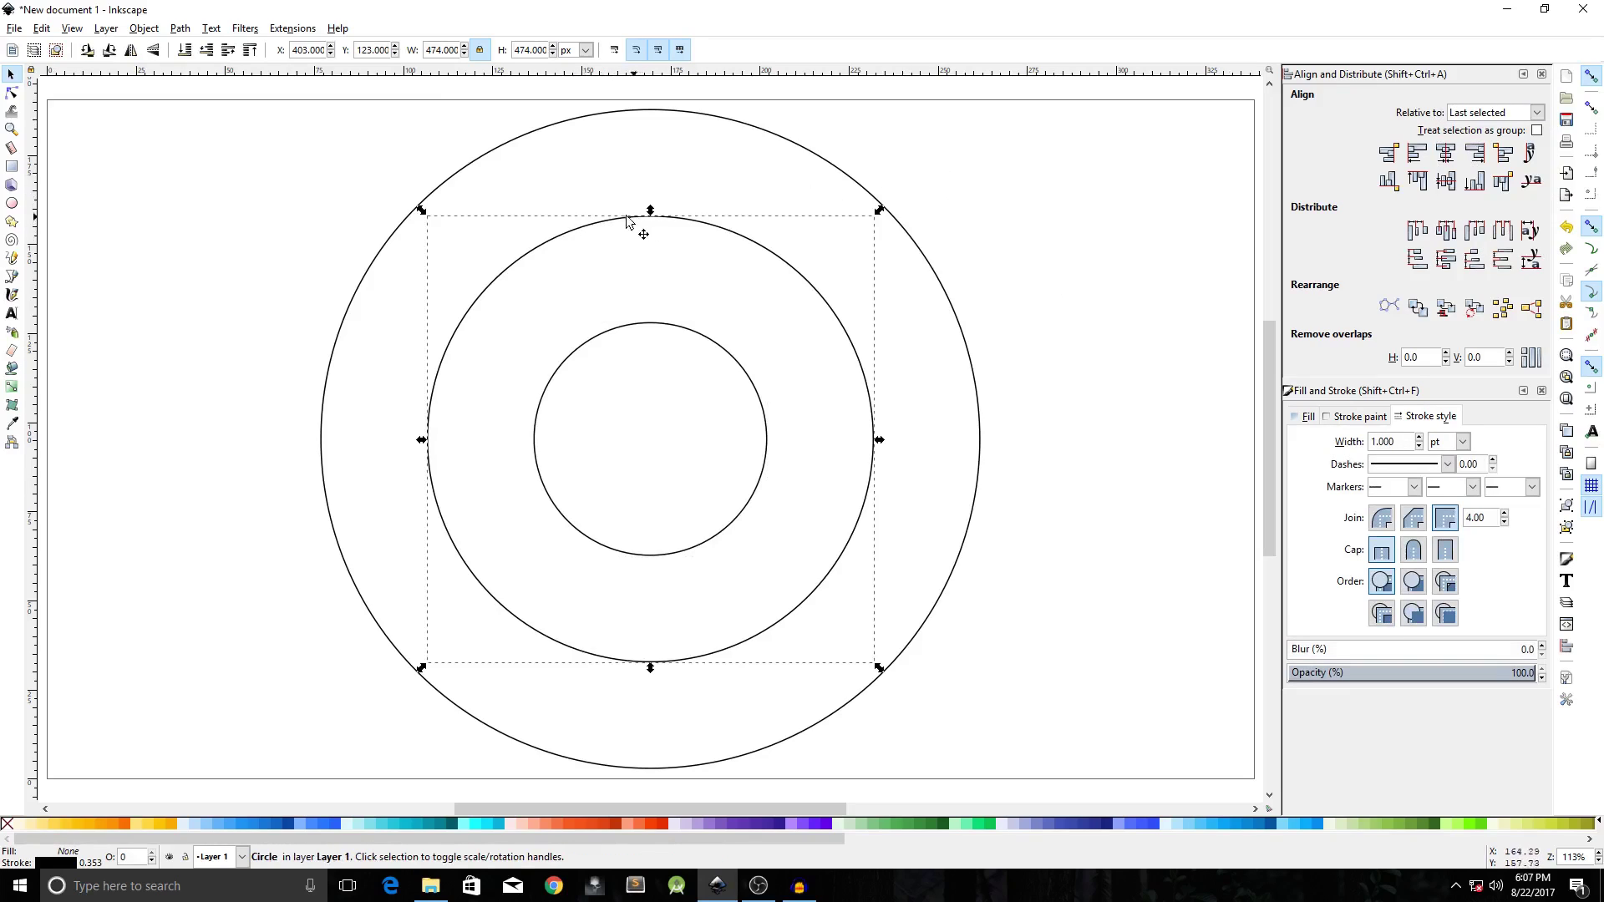
{"action": "key", "text": "shift"}
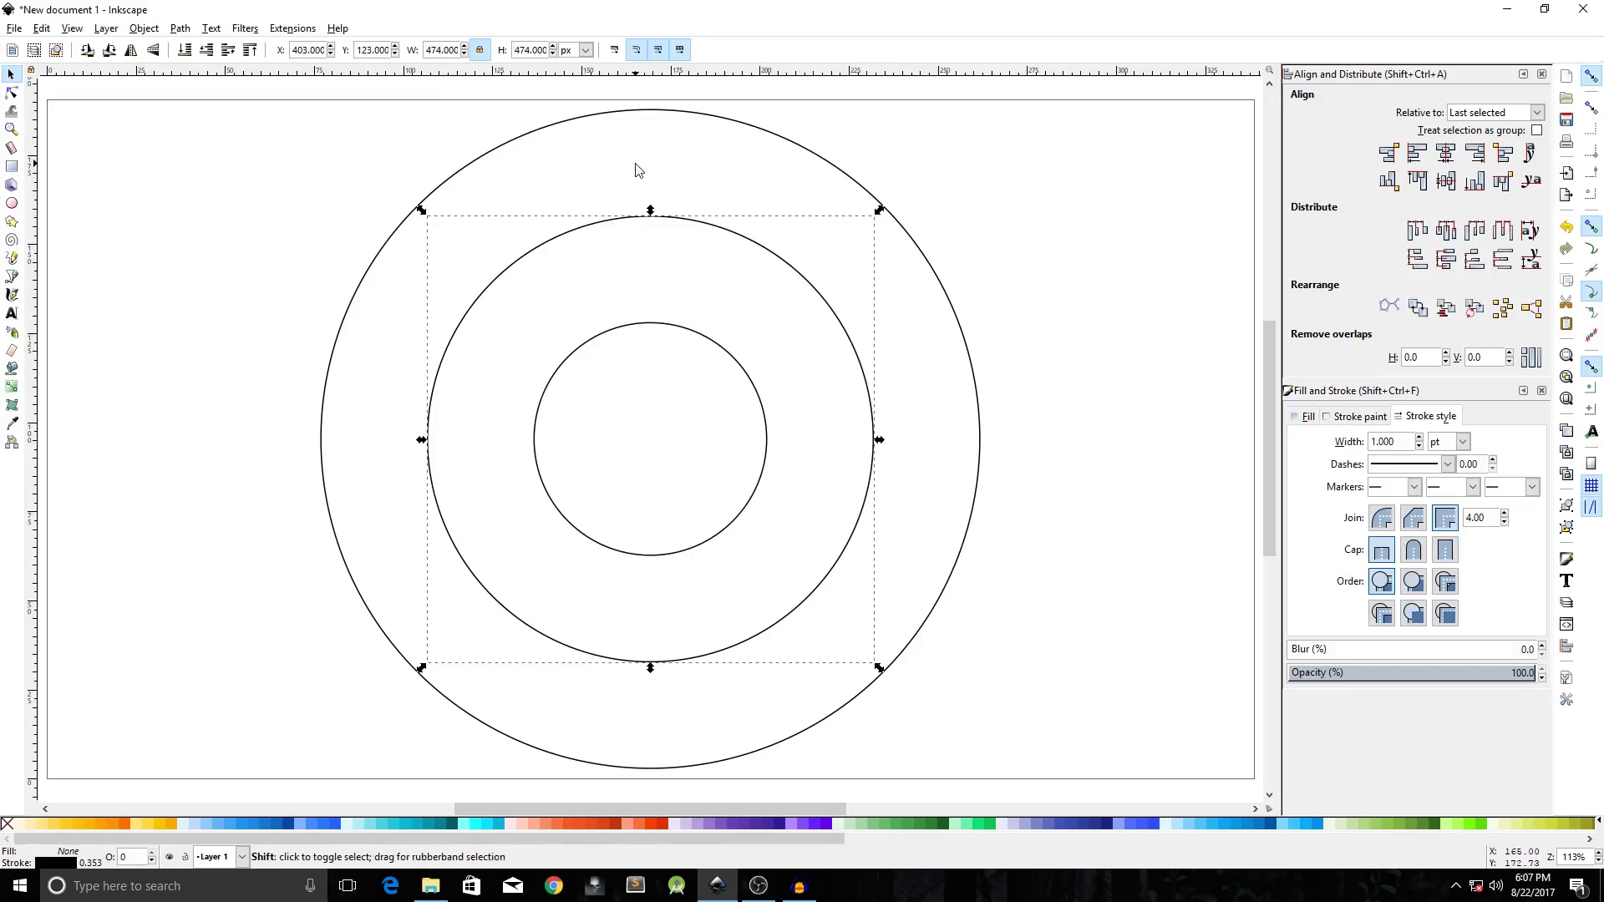
{"action": "left_click", "coordinate": [650, 110], "text": "shift"}
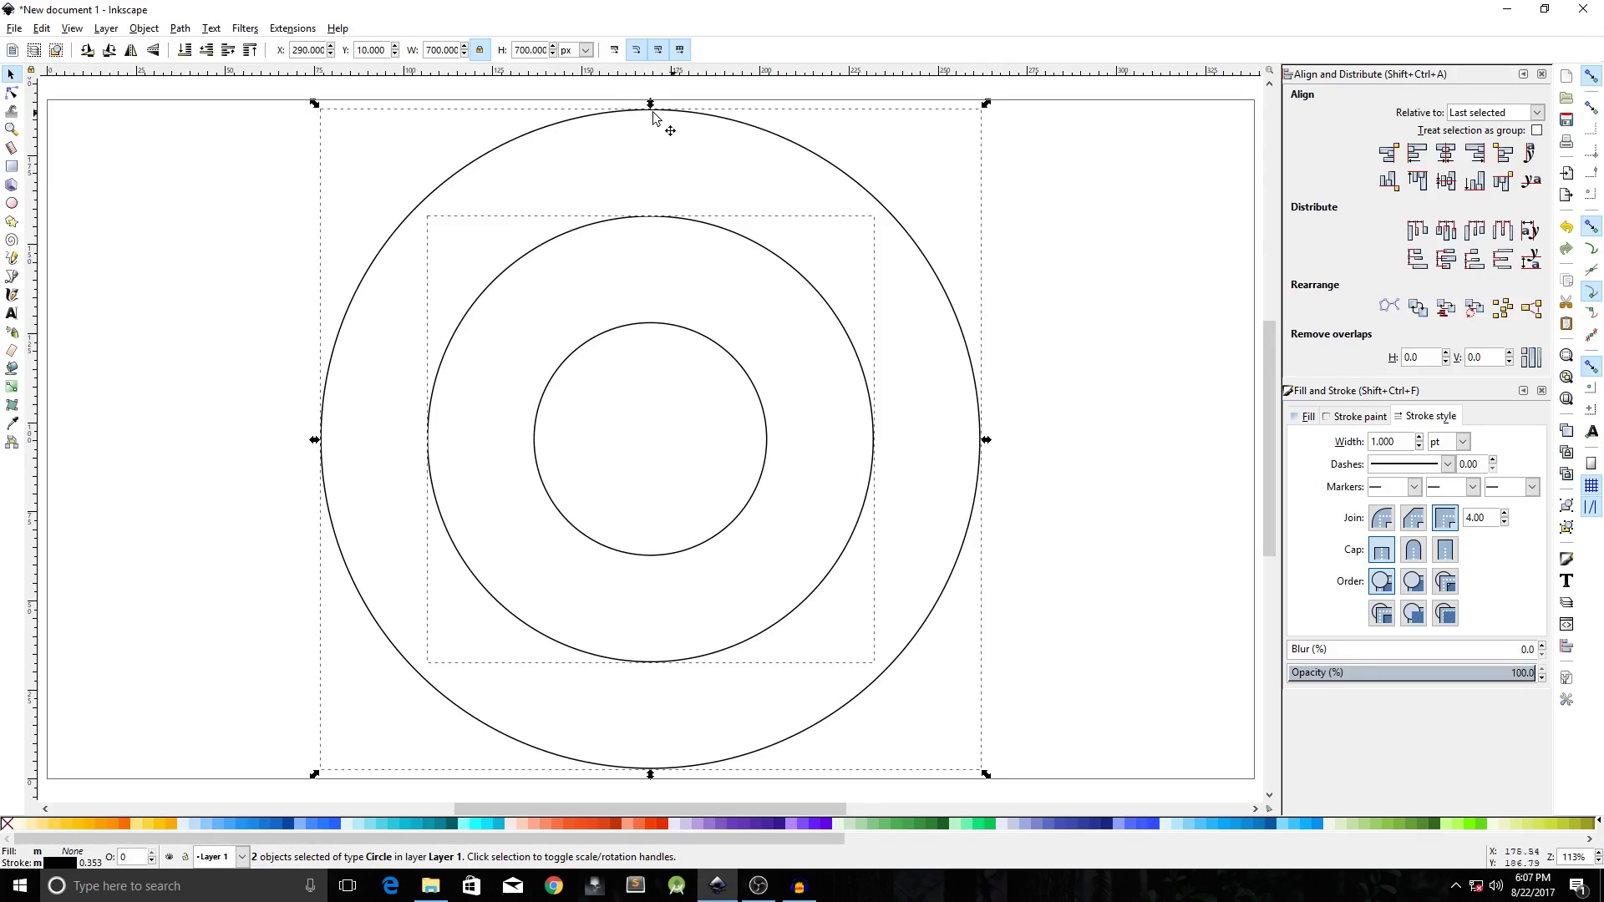
Align the middle circle's top edge with the outer circle's top, then deselect.
{"action": "left_click", "coordinate": [1419, 180]}
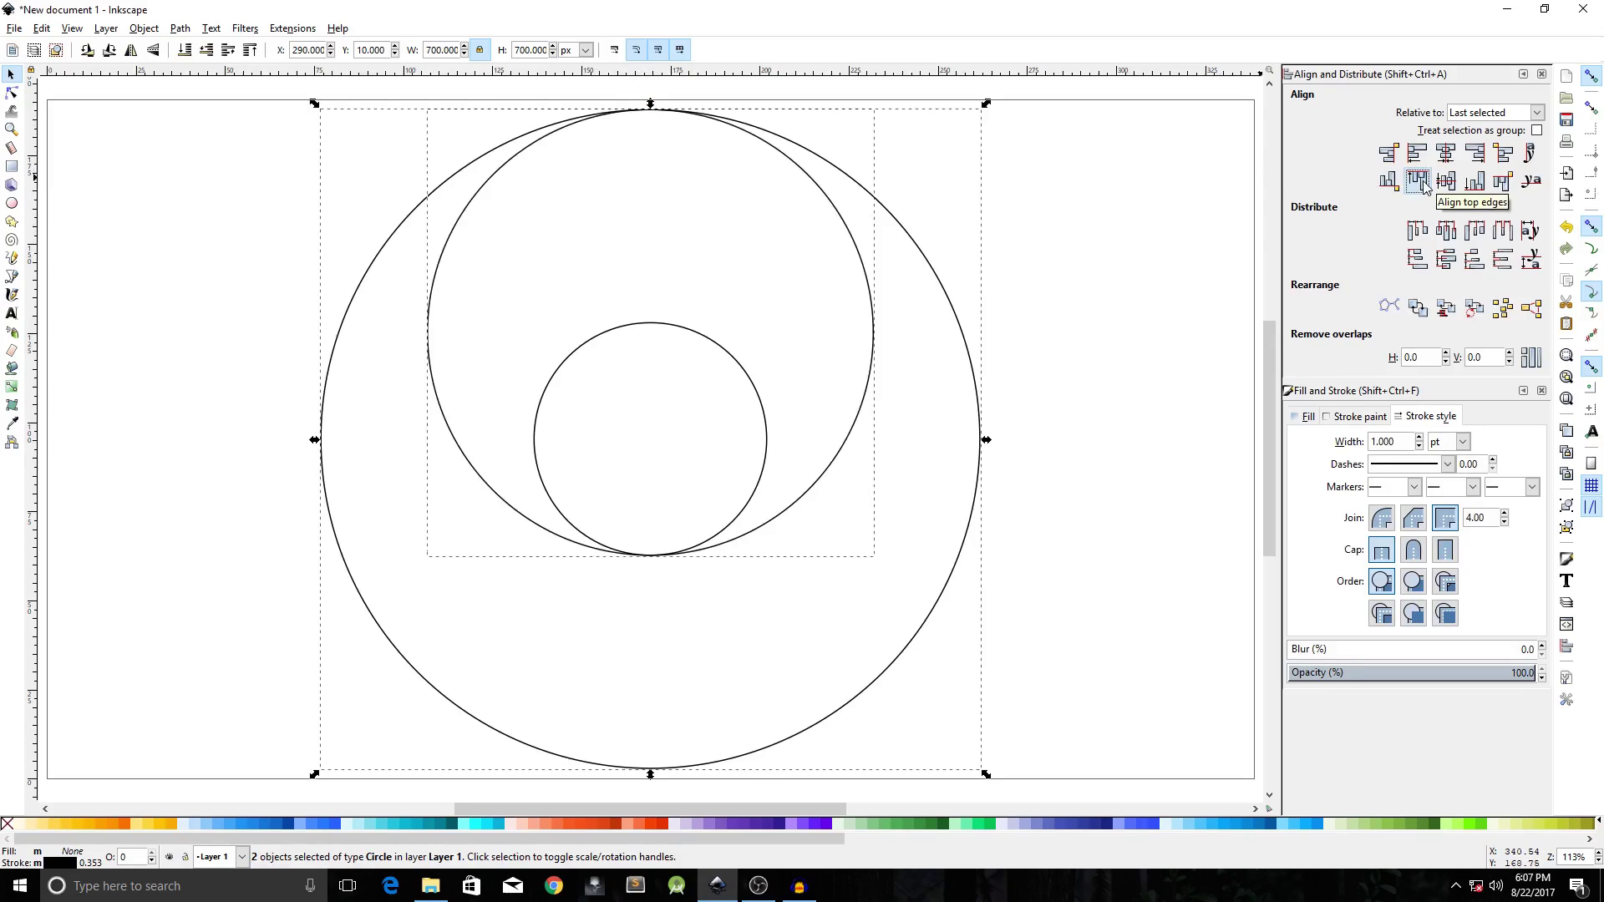
{"action": "left_click", "coordinate": [256, 208]}
{"action": "left_click", "coordinate": [438, 260]}
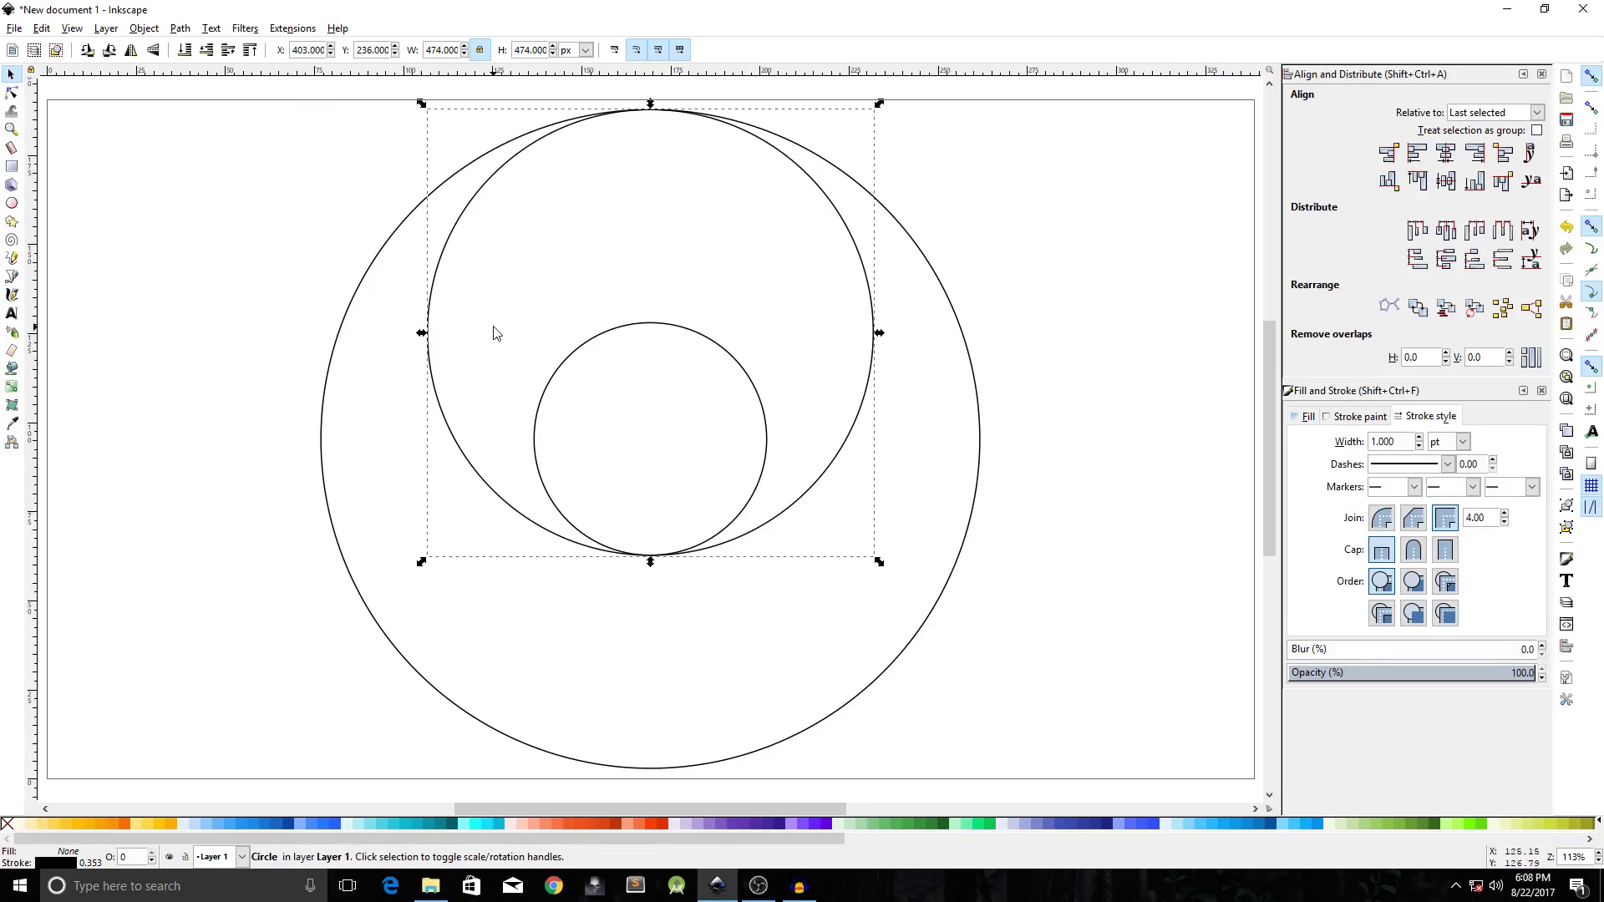
{"action": "left_click", "coordinate": [254, 402]}
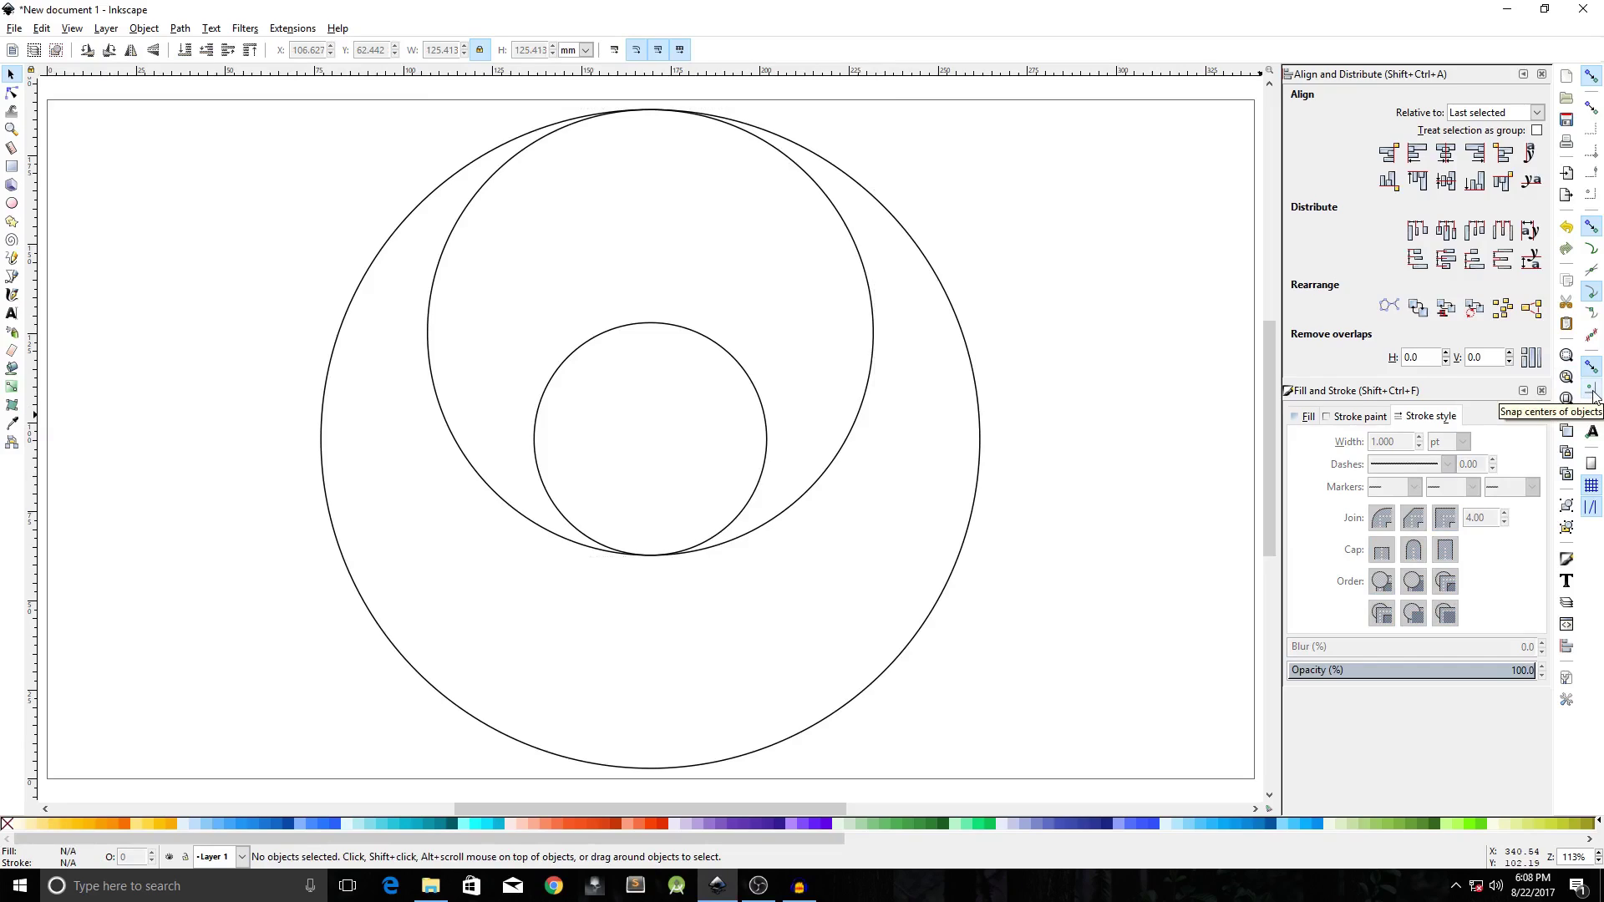
Enable snapping to object centres, rotation centres and page border, then select the middle circle.
{"action": "left_click", "coordinate": [1592, 391]}
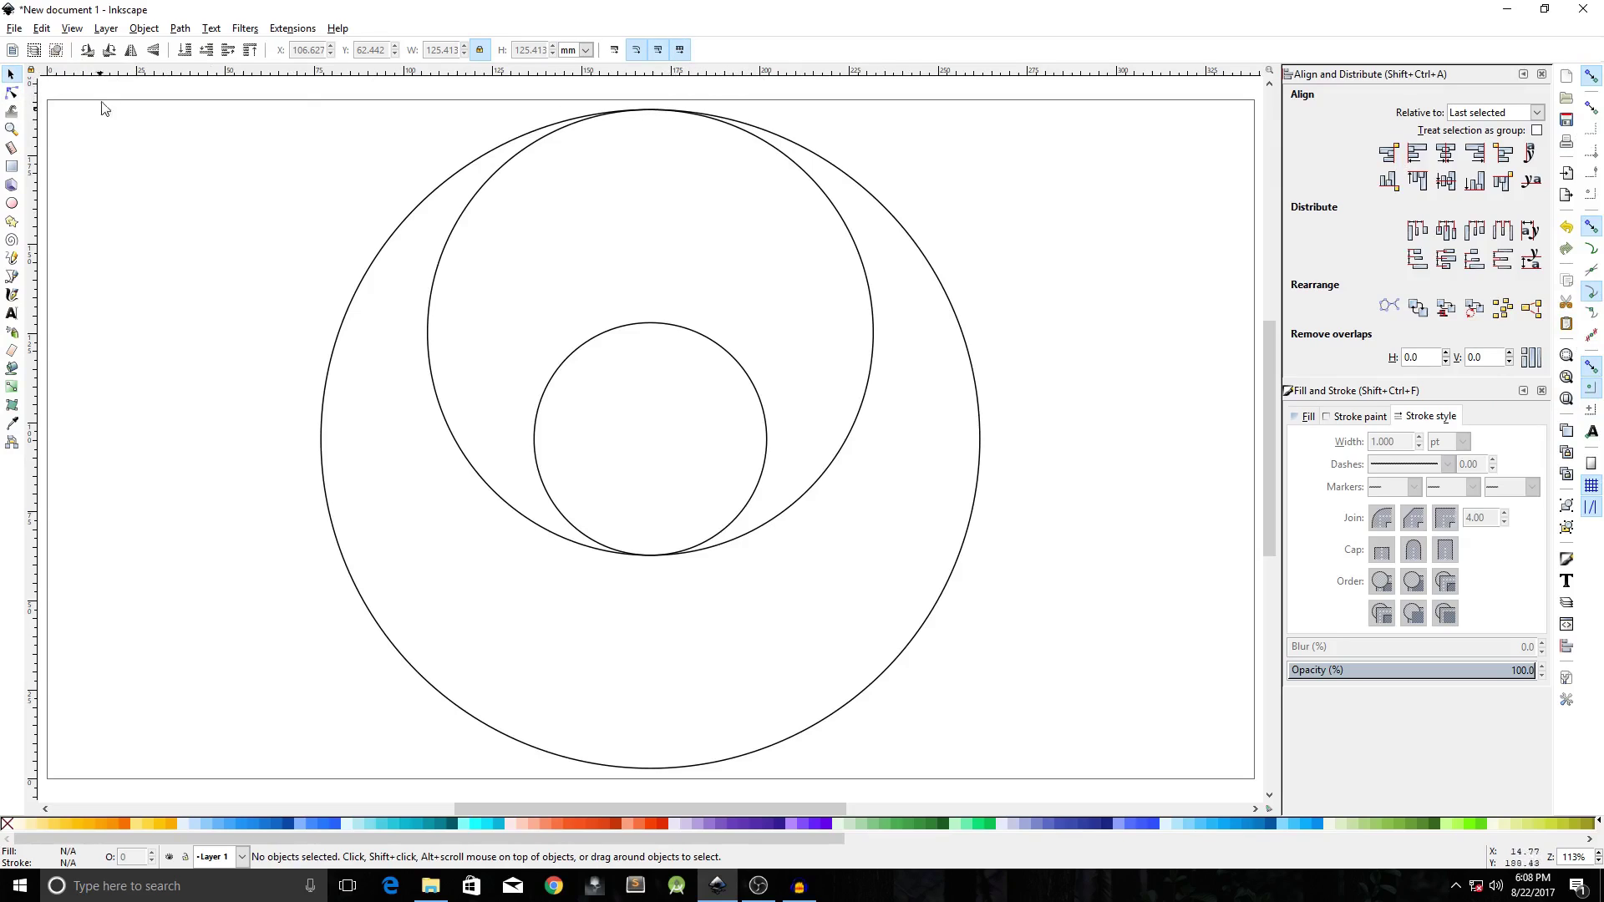
{"action": "left_click", "coordinate": [1593, 389]}
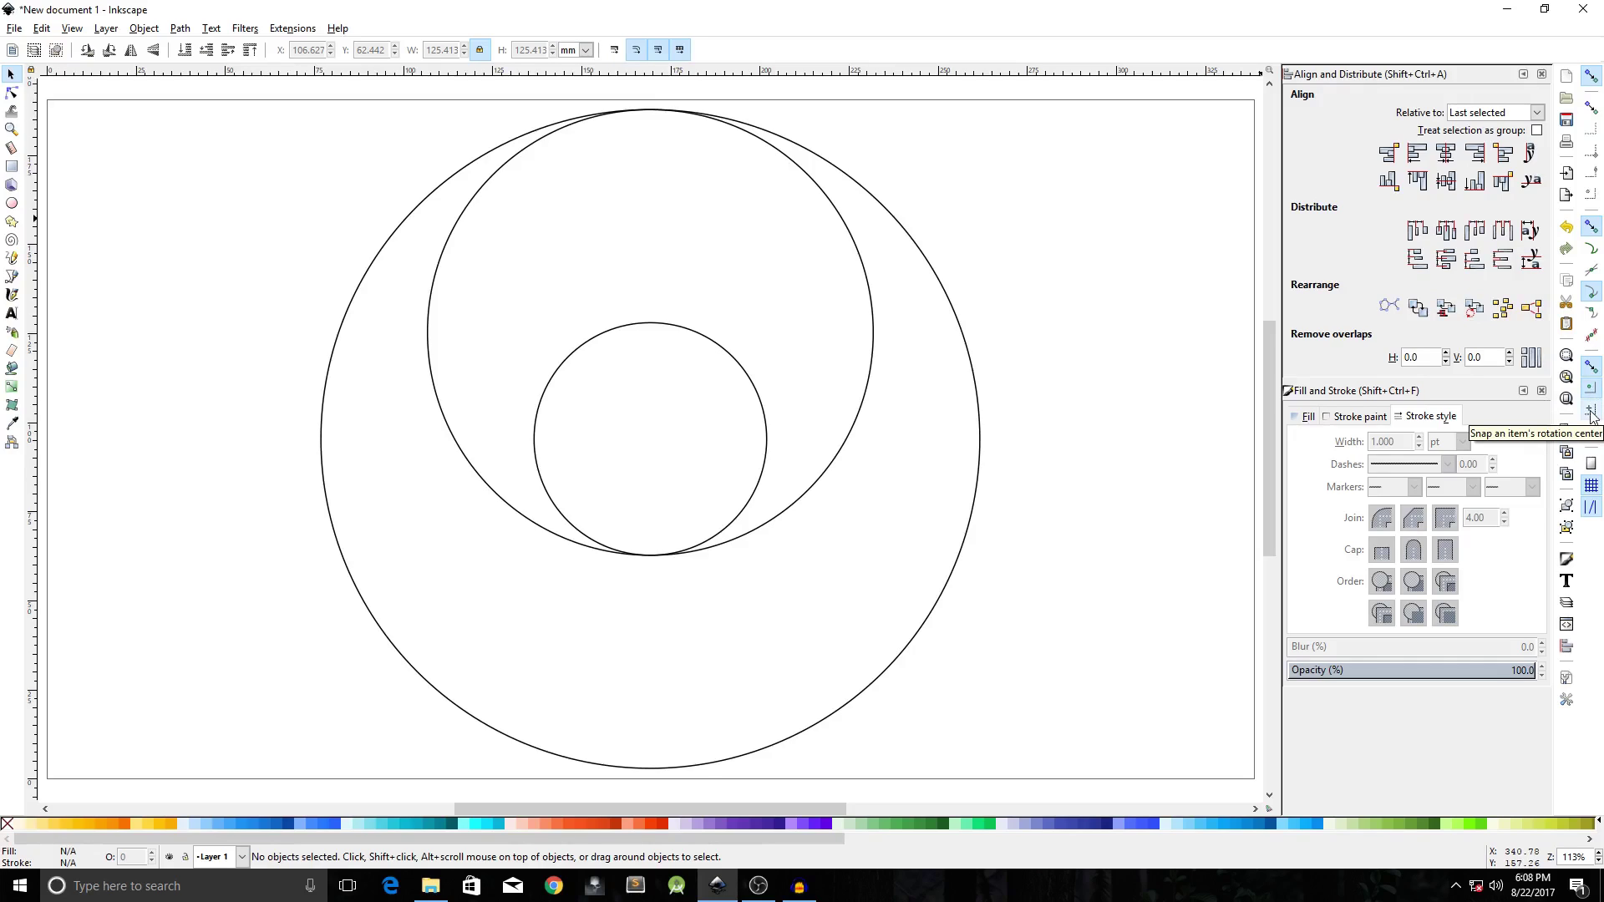
{"action": "left_click", "coordinate": [1591, 413]}
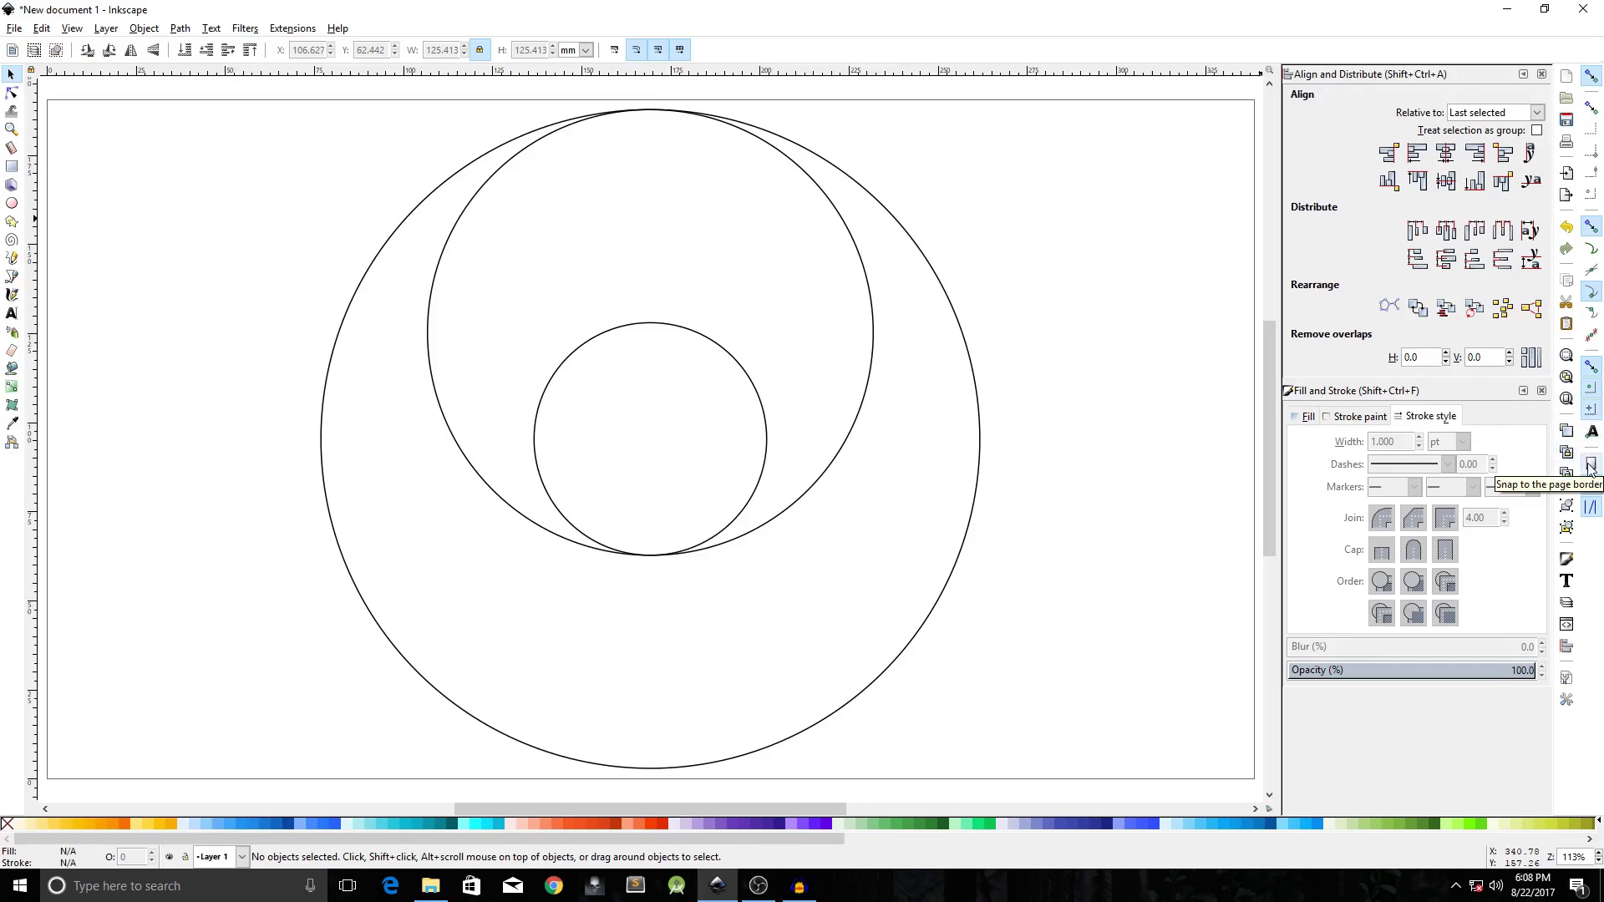
{"action": "left_click", "coordinate": [1592, 467]}
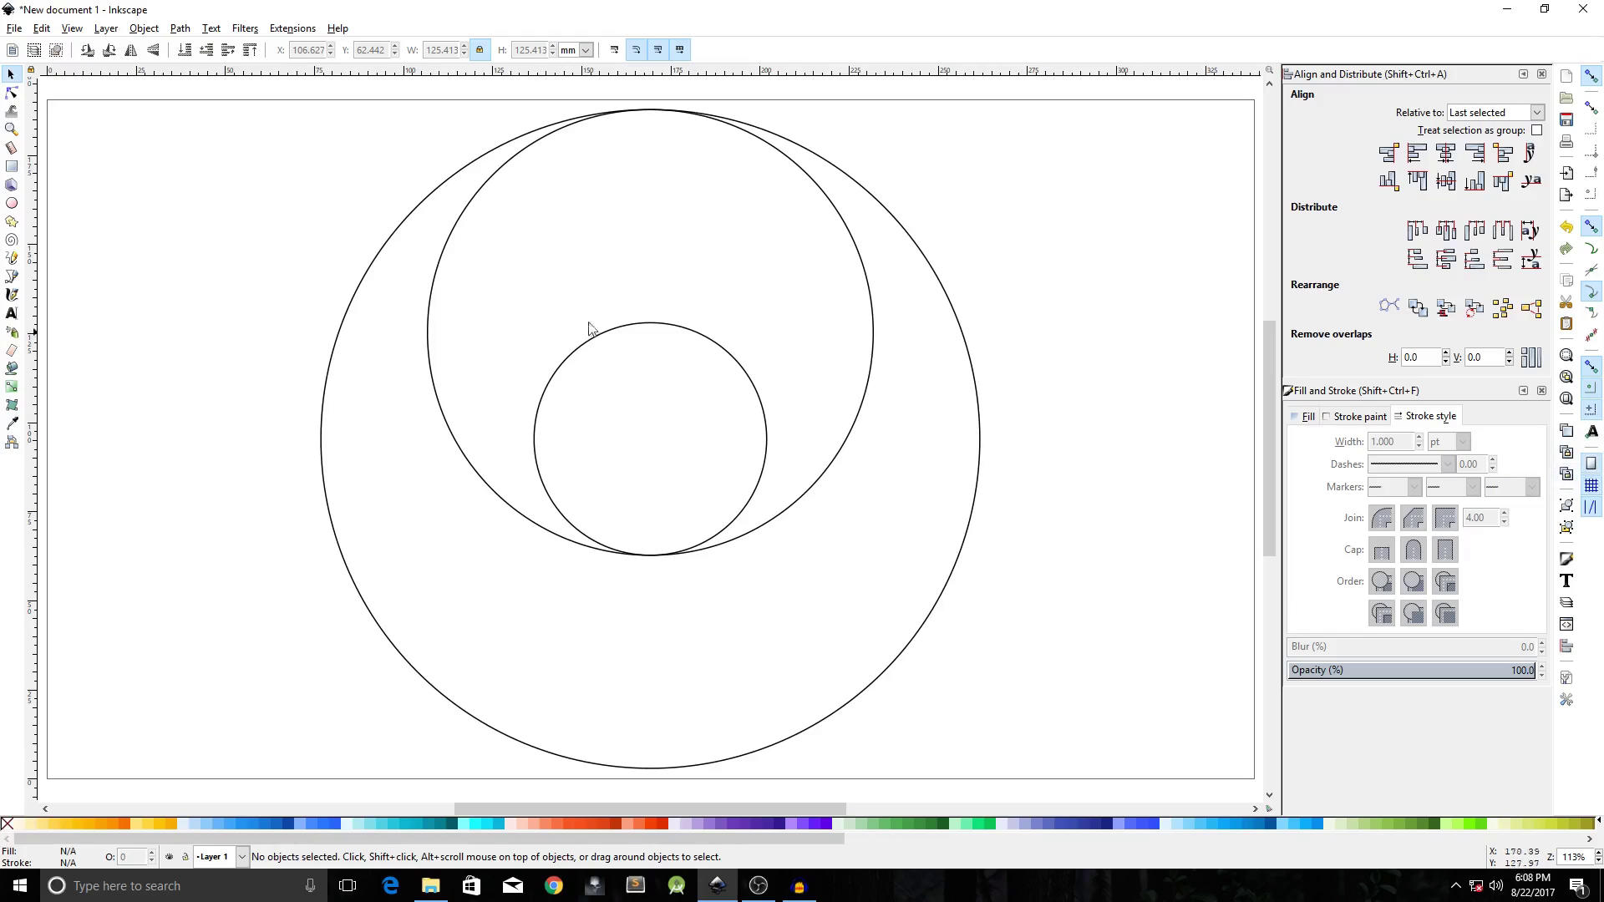
{"action": "left_click", "coordinate": [431, 320]}
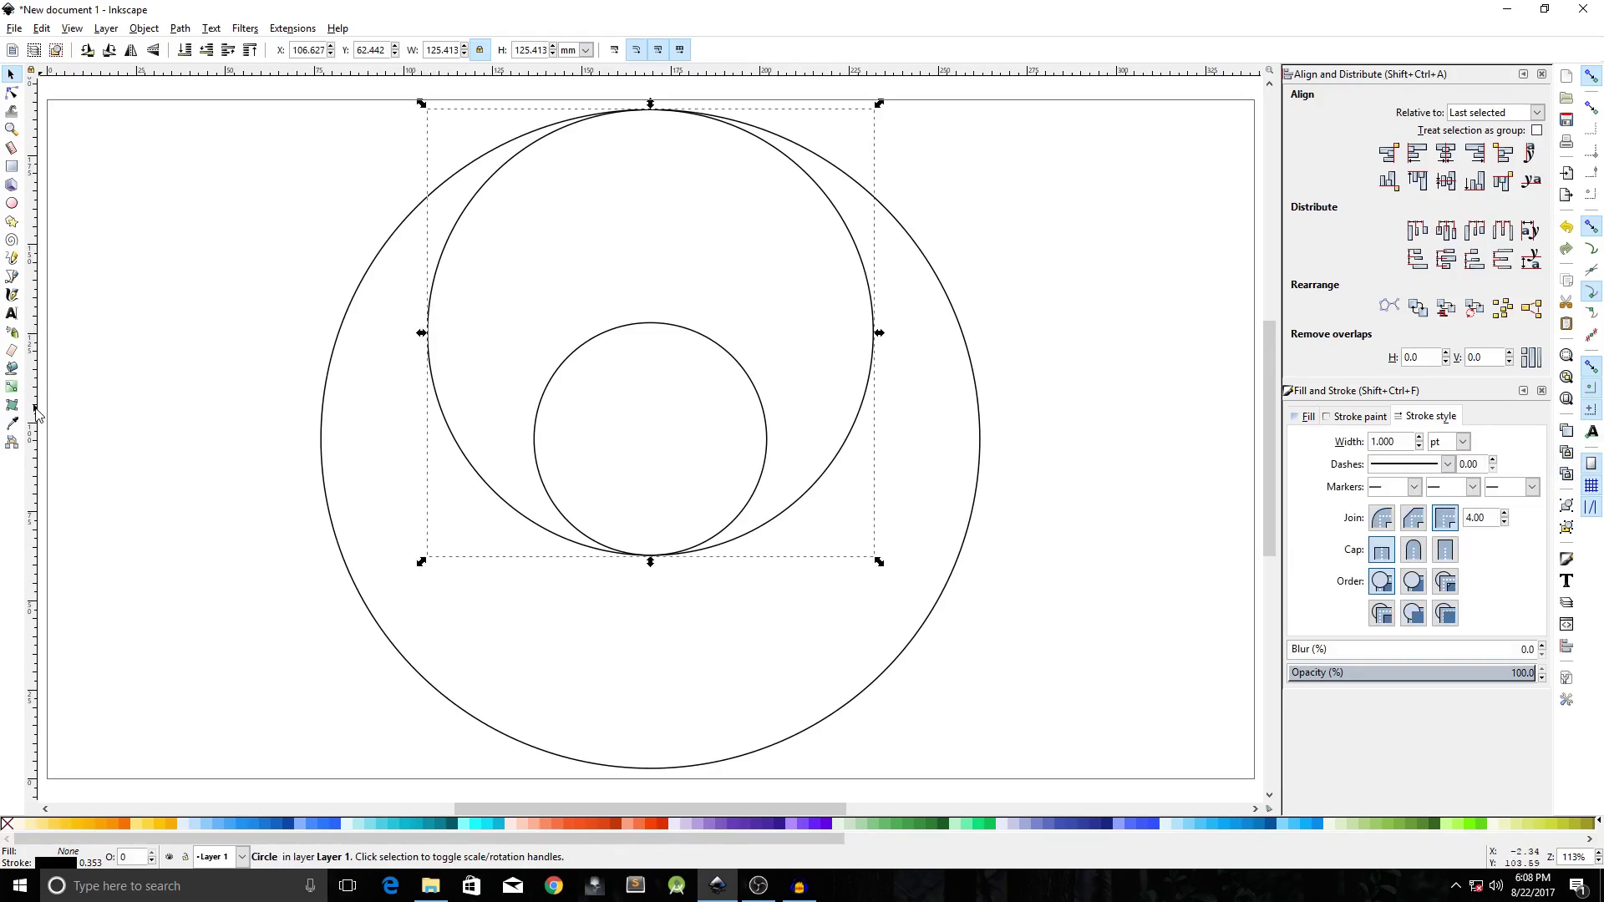
Add vertical and horizontal guides crossing at the page centre, then put the middle circle in rotate mode.
{"action": "left_click_drag", "start_coordinate": [33, 415], "coordinate": [651, 441]}
{"action": "left_click_drag", "start_coordinate": [658, 79], "coordinate": [660, 440]}
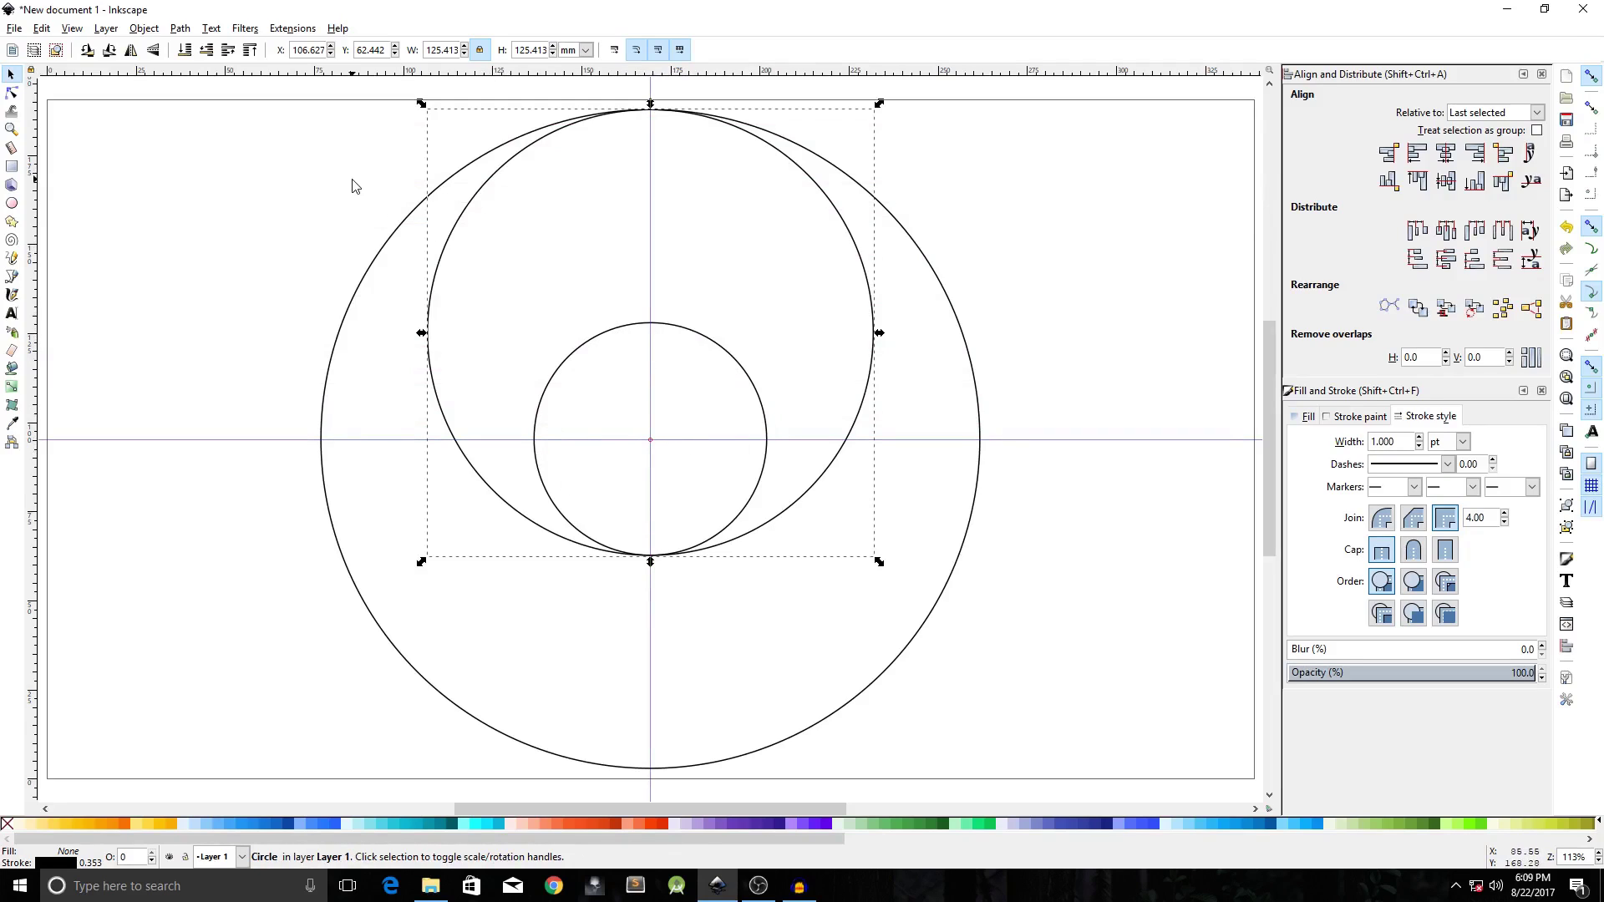
{"action": "left_click", "coordinate": [372, 189]}
{"action": "left_click", "coordinate": [435, 286]}
{"action": "left_click", "coordinate": [402, 307]}
{"action": "left_click", "coordinate": [428, 317]}
{"action": "left_click", "coordinate": [429, 317]}
Drag the 474 px circle's rotation centre onto the guide intersection at the page centre.
{"action": "scroll", "coordinate": [650, 342], "scroll_direction": "up", "scroll_amount": 2}
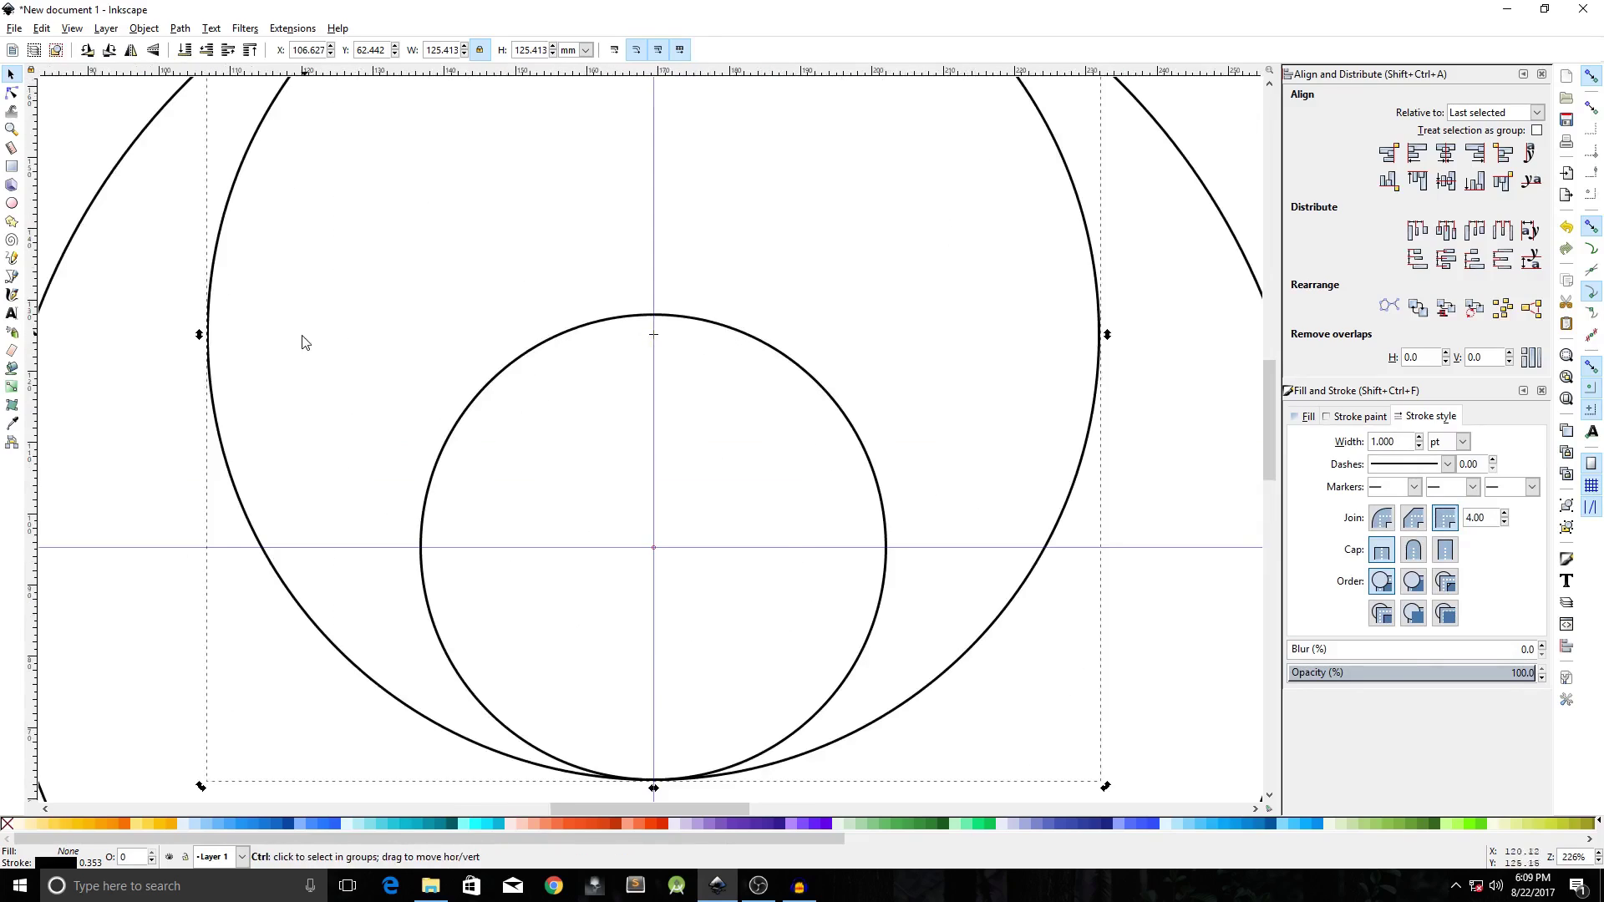
{"action": "scroll", "coordinate": [302, 342], "scroll_direction": "down", "scroll_amount": 1}
{"action": "scroll", "coordinate": [547, 334], "scroll_direction": "up", "scroll_amount": 1}
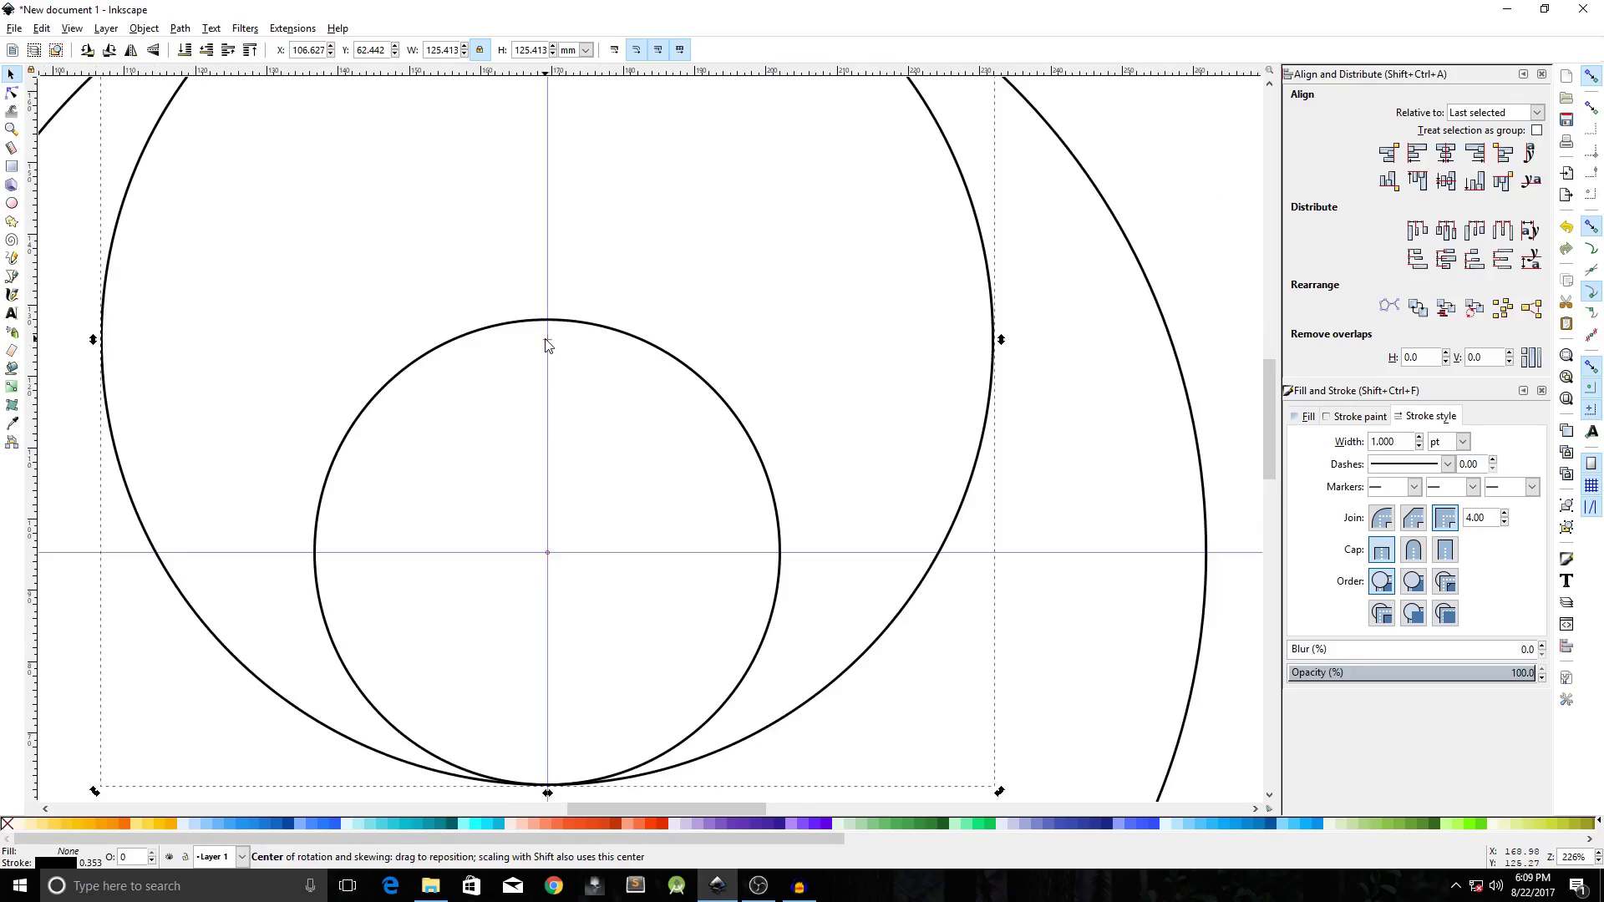
{"action": "left_click_drag", "start_coordinate": [548, 345], "coordinate": [548, 553]}
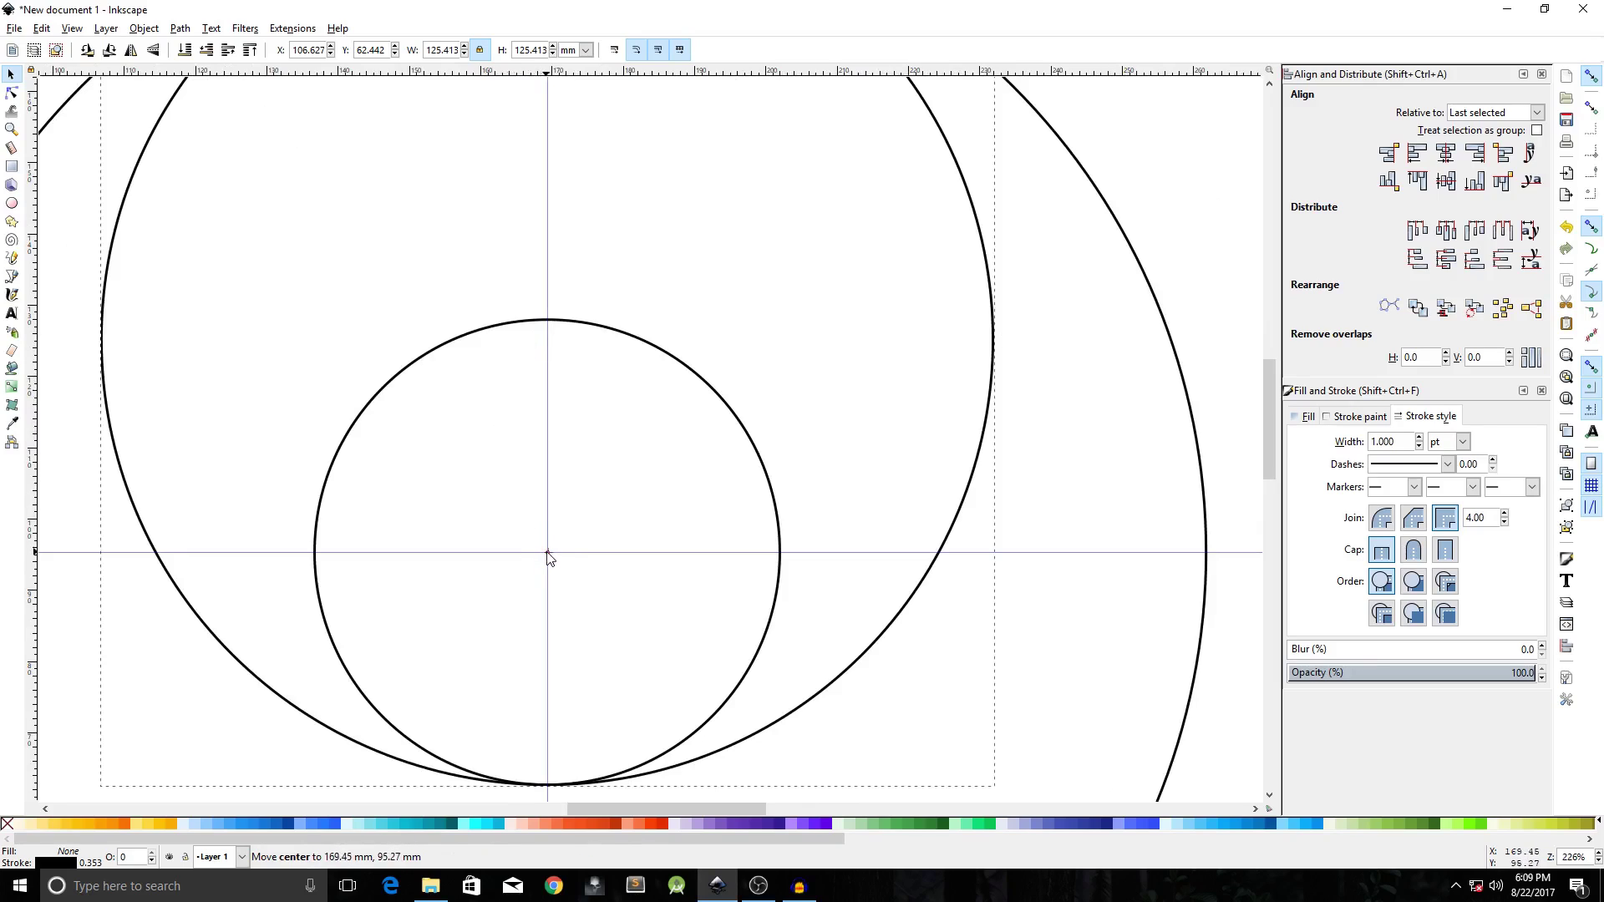
{"action": "scroll", "coordinate": [548, 556], "scroll_direction": "up", "scroll_amount": 3}
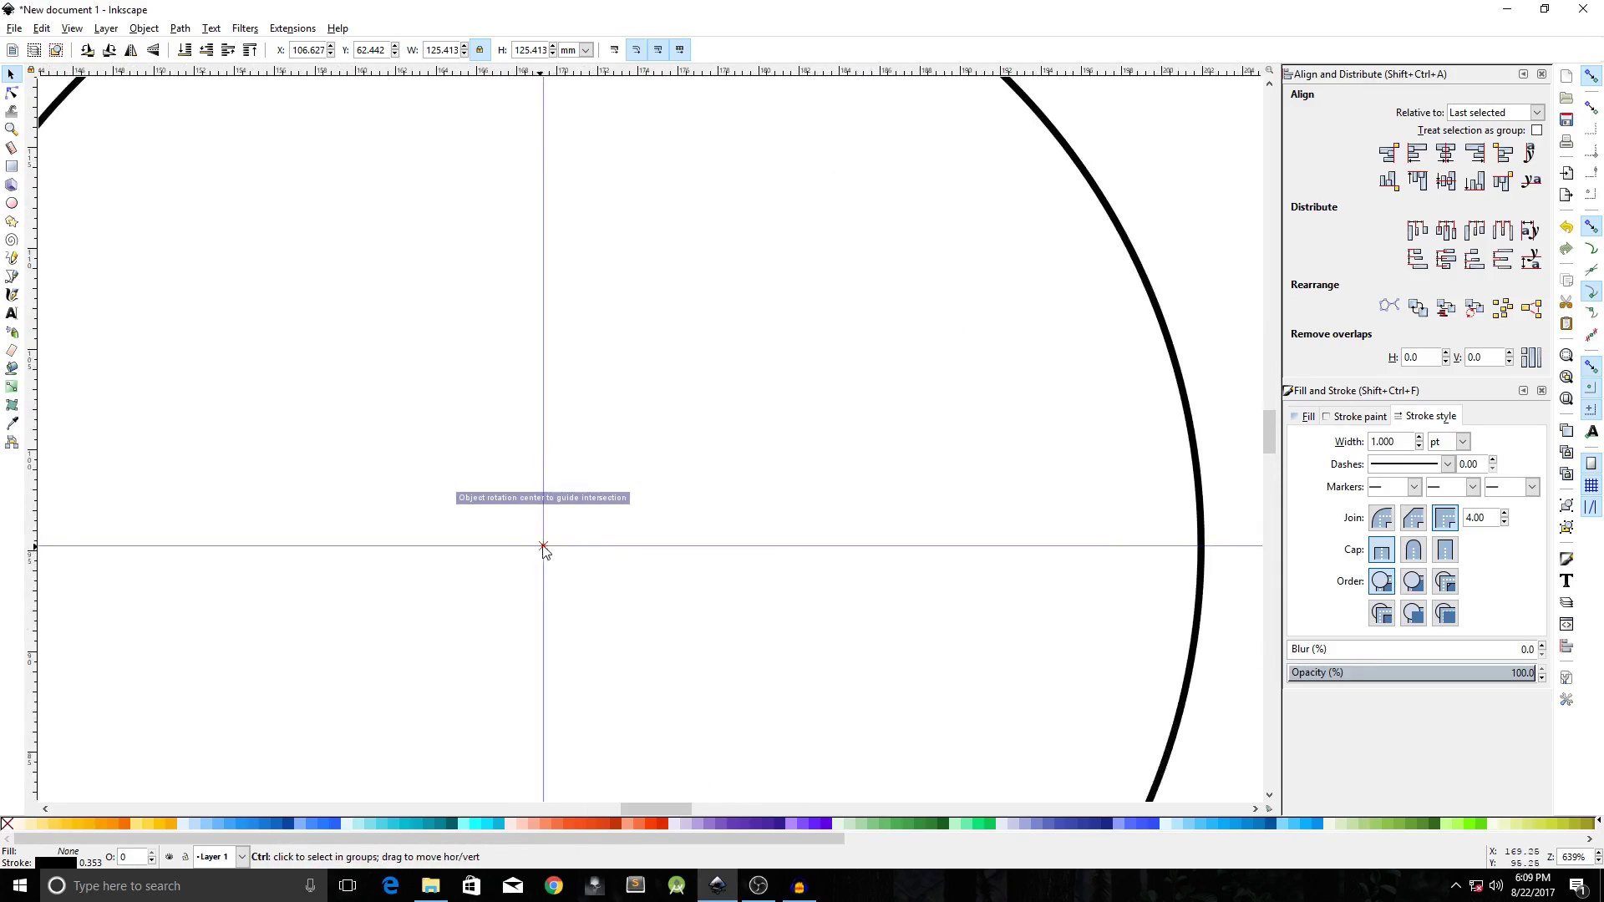
{"action": "scroll", "coordinate": [545, 550], "scroll_direction": "down", "scroll_amount": 4}
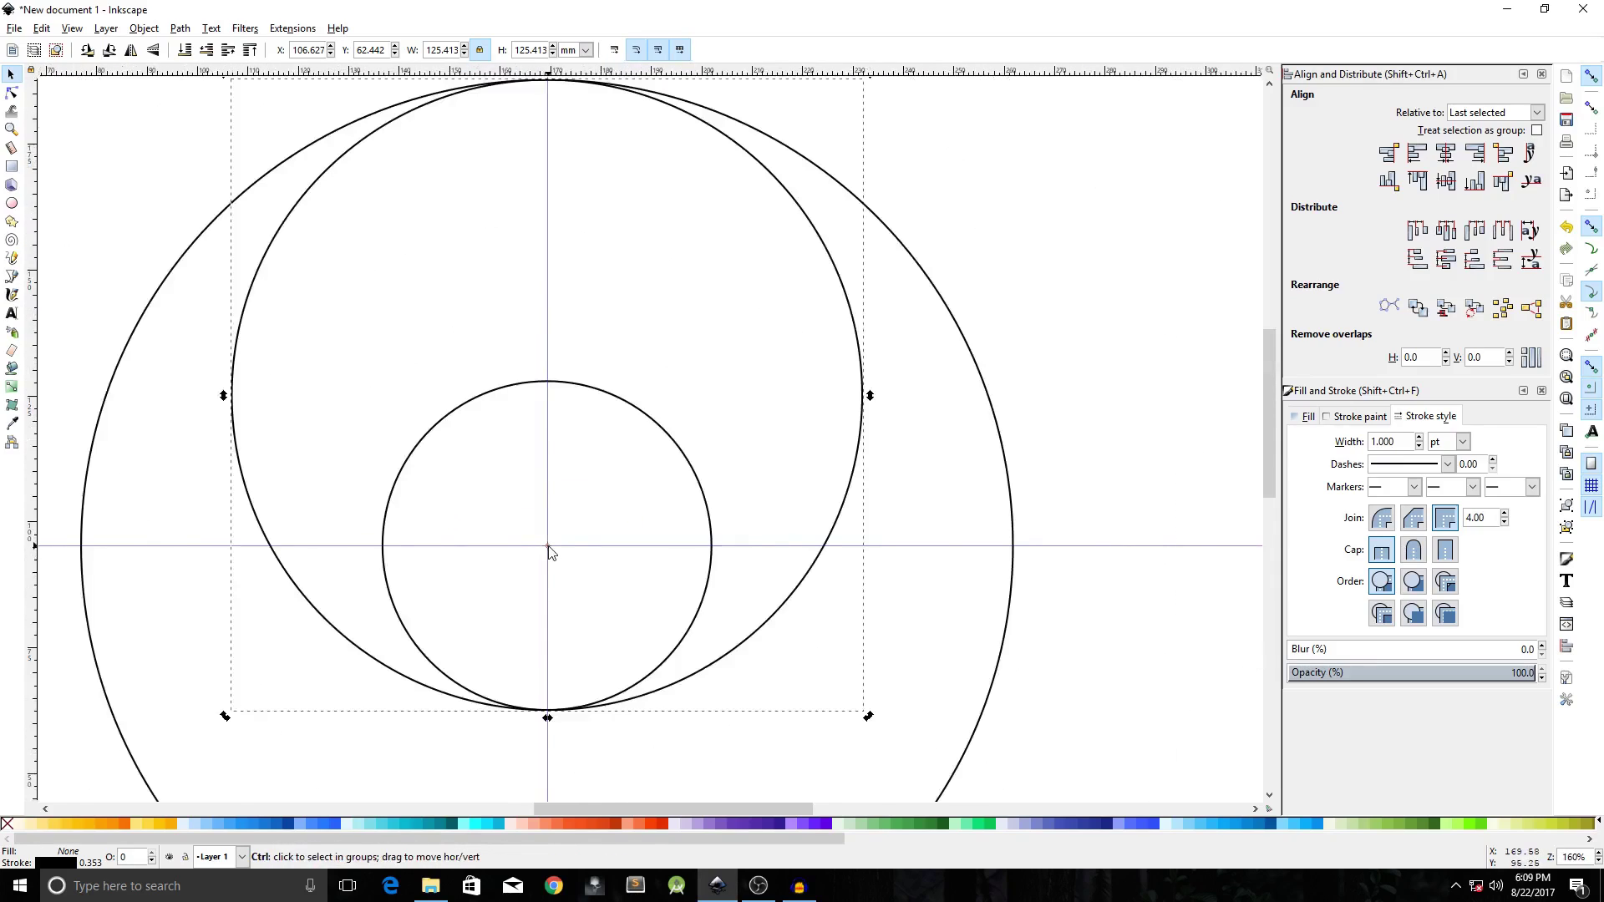
{"action": "scroll", "coordinate": [548, 553], "scroll_direction": "down", "scroll_amount": 1}
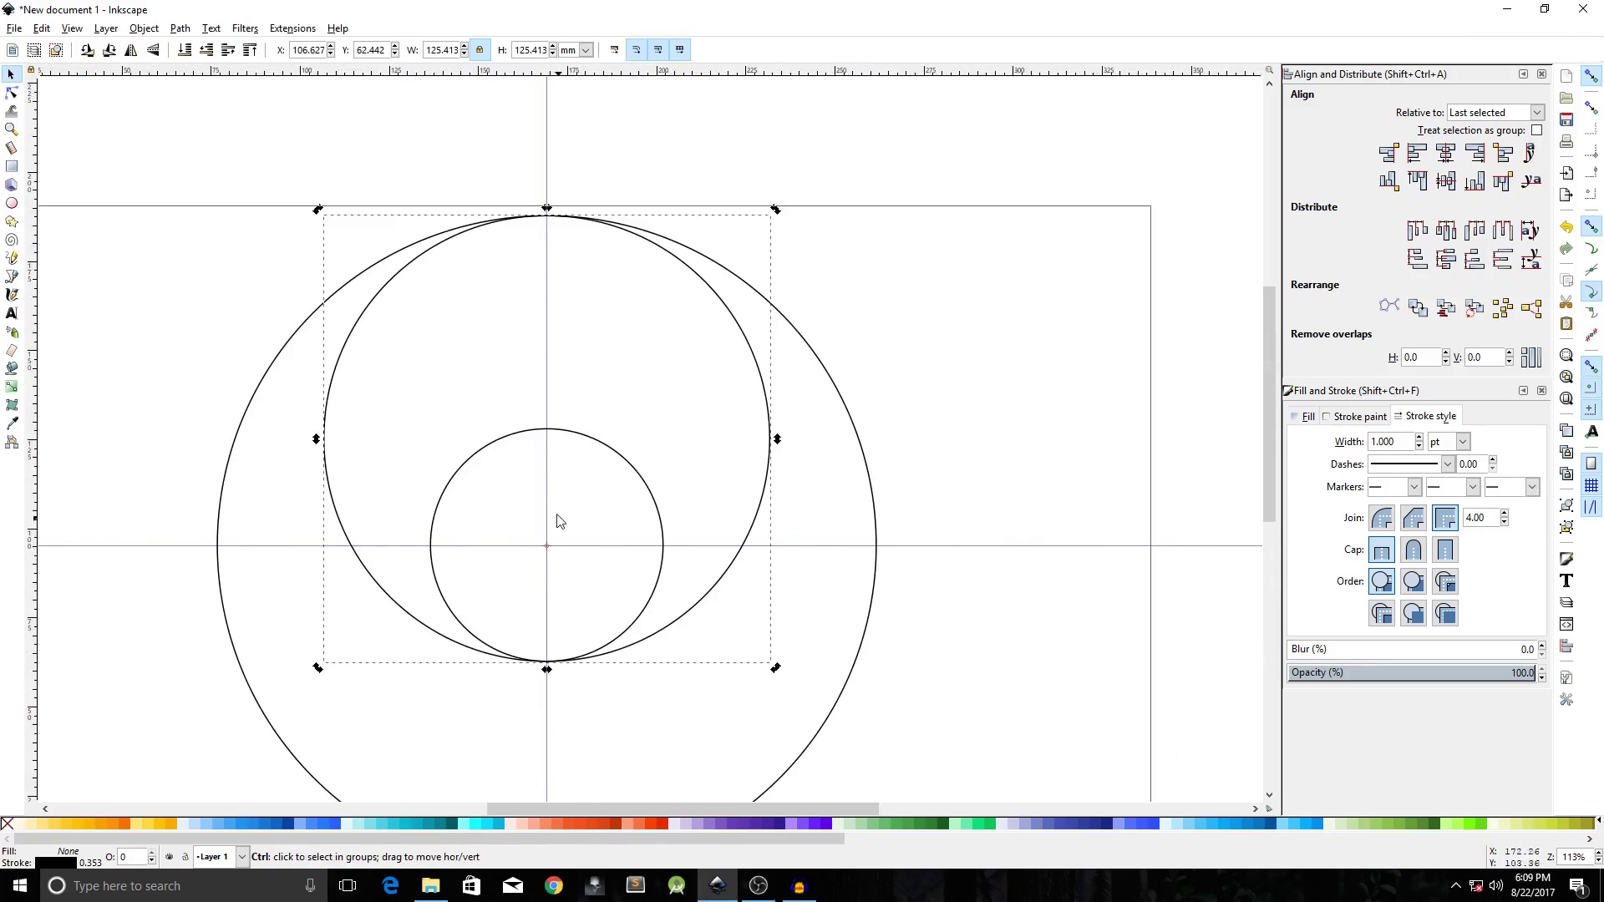
Duplicate the 474 px circle and rotate the copy 120° about the page centre, undoing a trial 45° turn.
{"action": "right_click", "coordinate": [370, 296]}
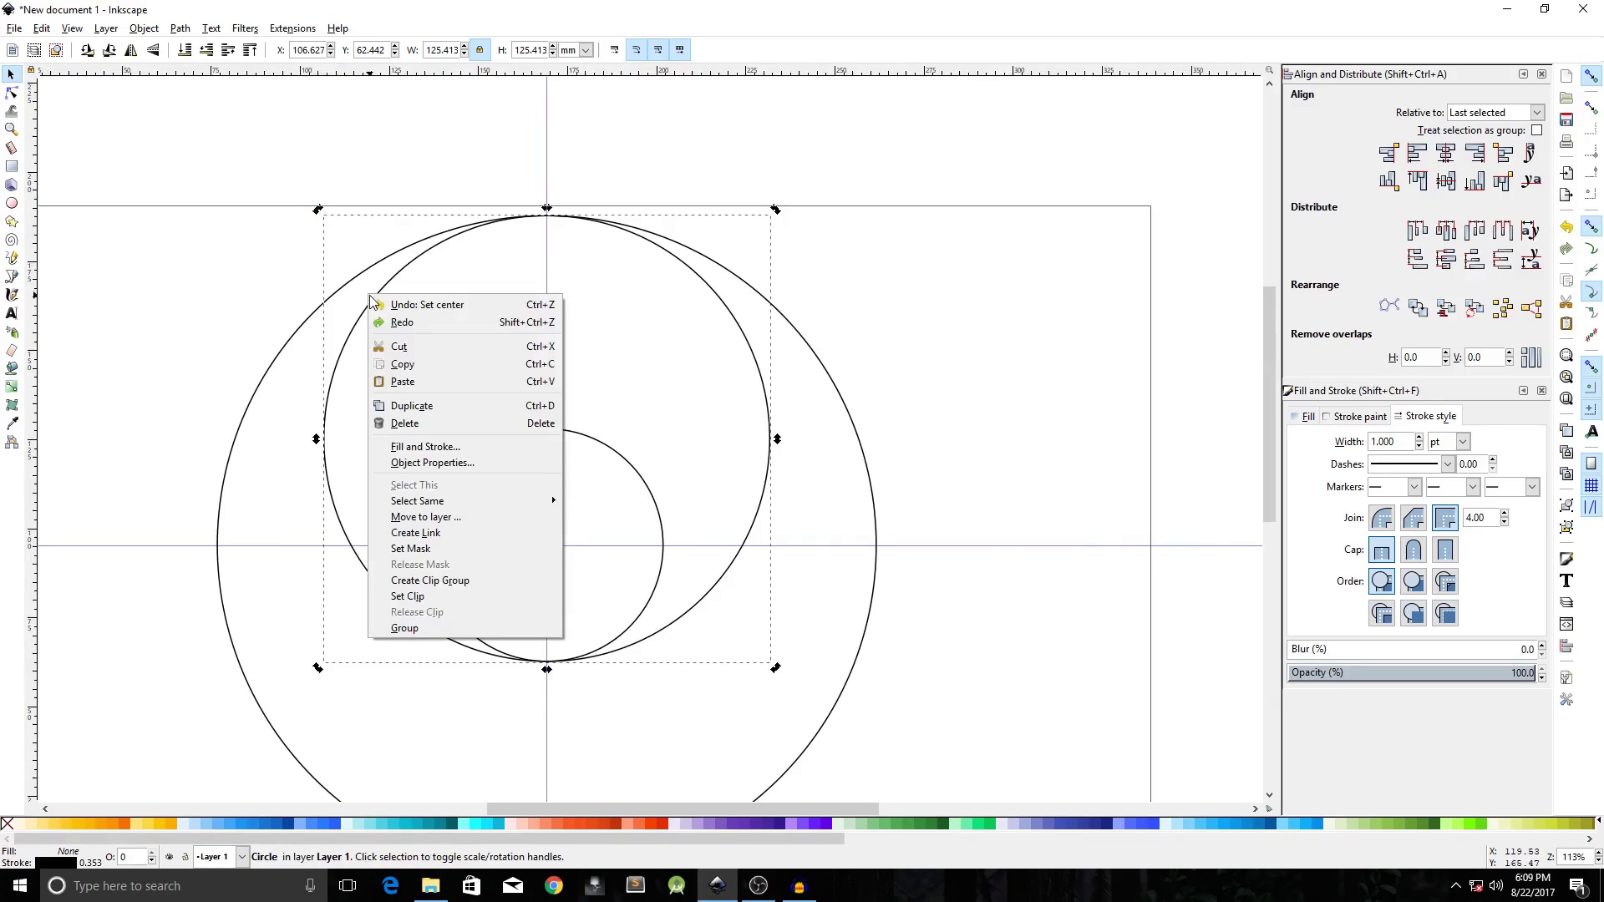
{"action": "left_click", "coordinate": [412, 405]}
{"action": "scroll", "coordinate": [526, 448], "scroll_direction": "down", "scroll_amount": 1}
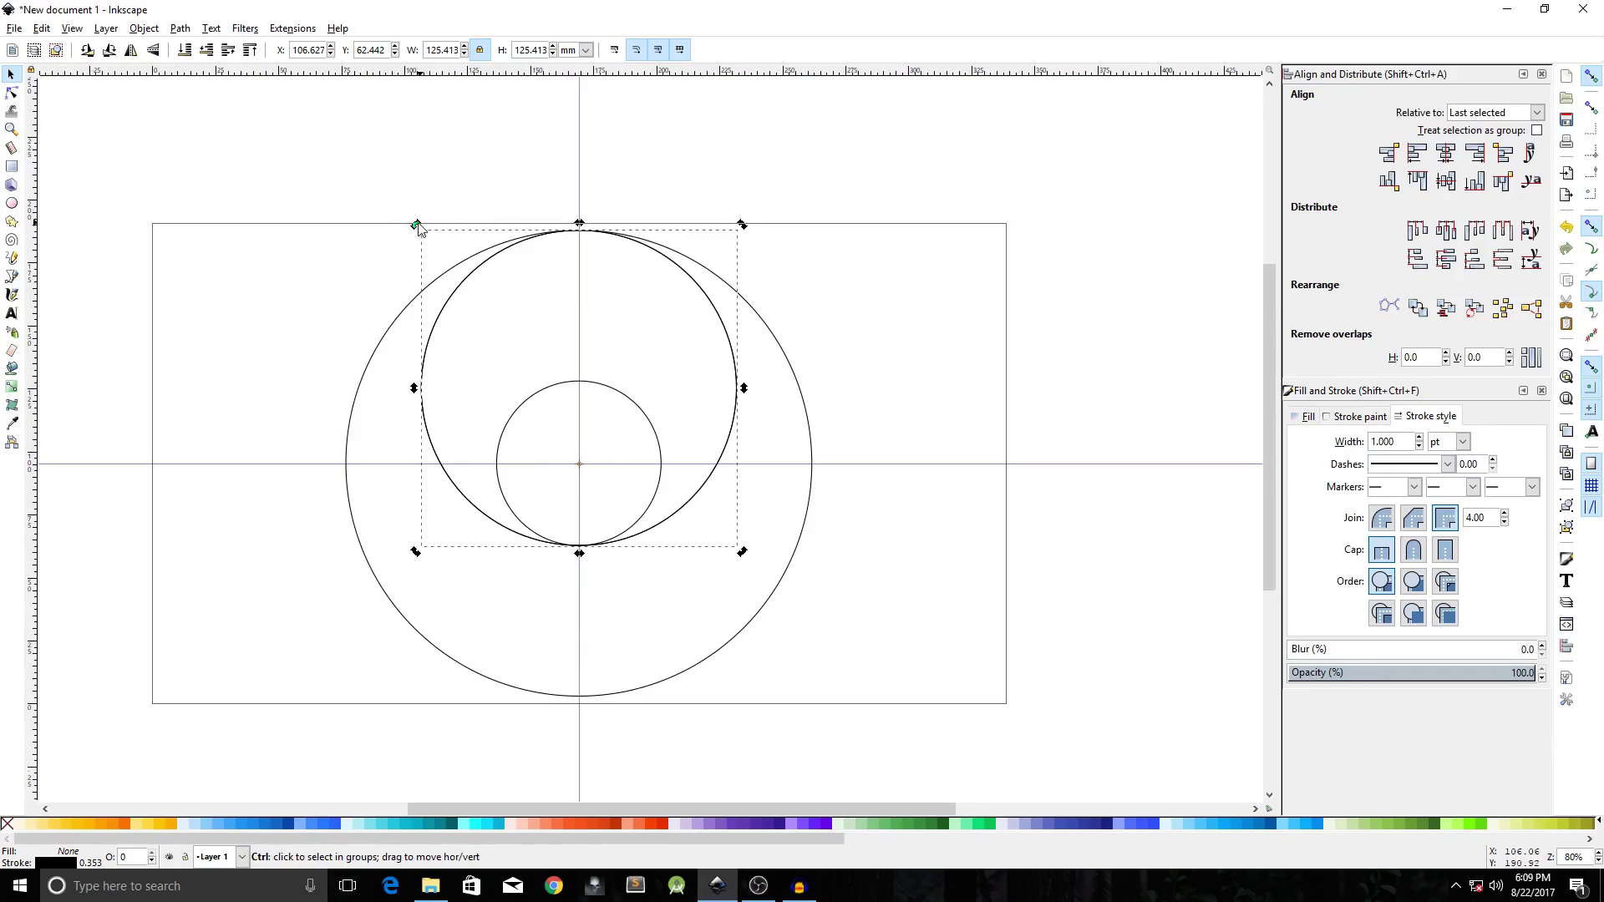
{"action": "left_click_drag", "start_coordinate": [417, 226], "coordinate": [345, 508]}
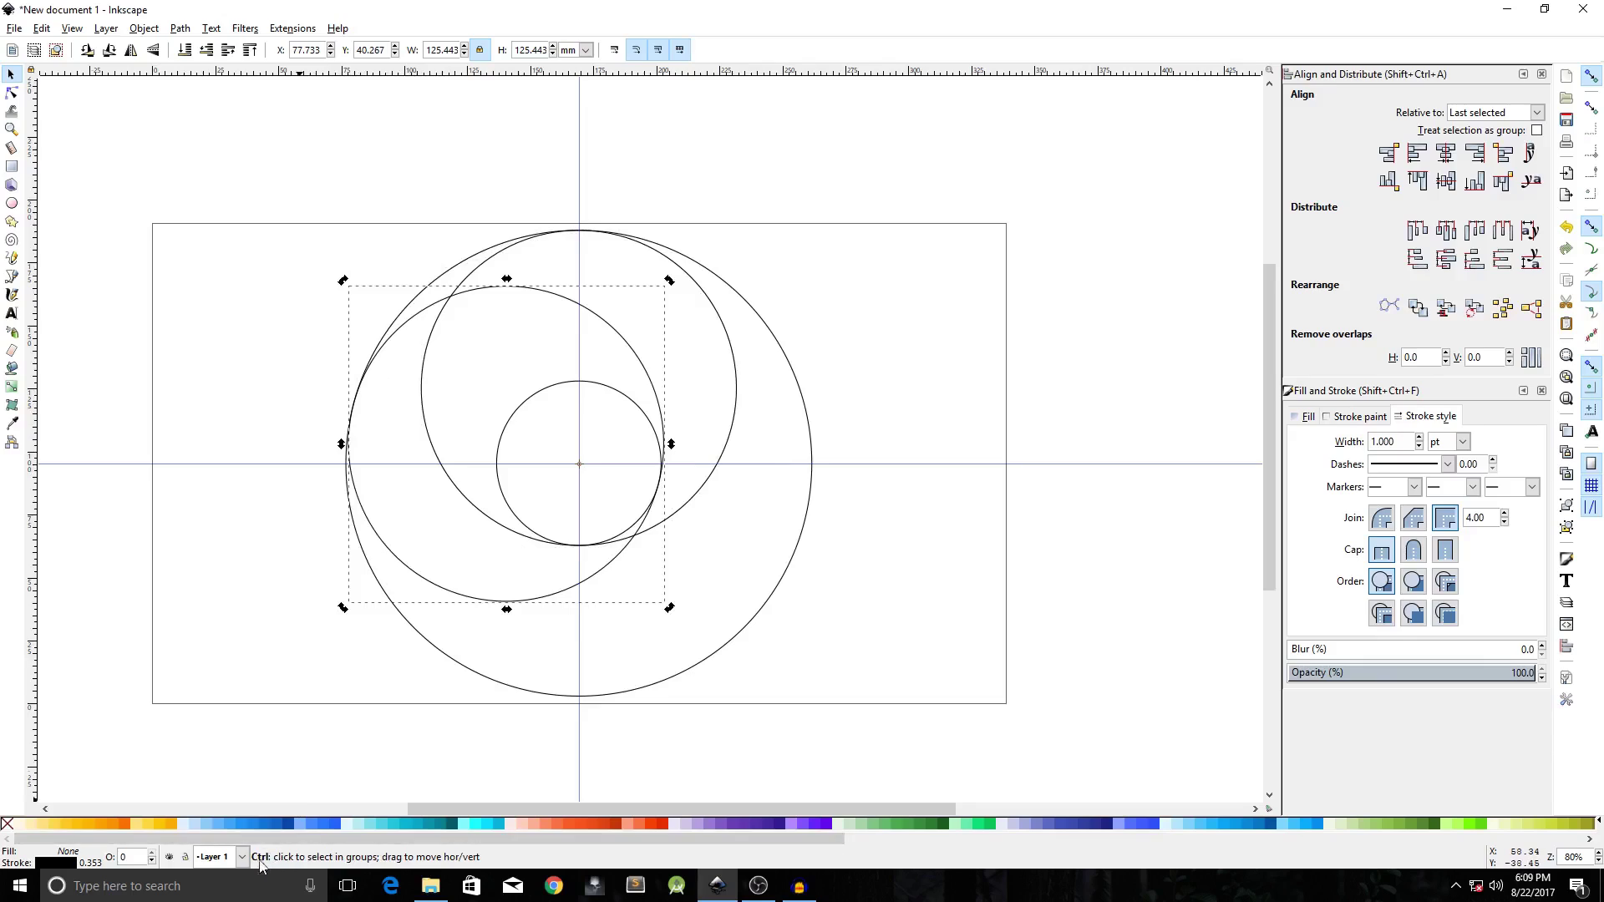
{"action": "key", "text": "ctrl+z"}
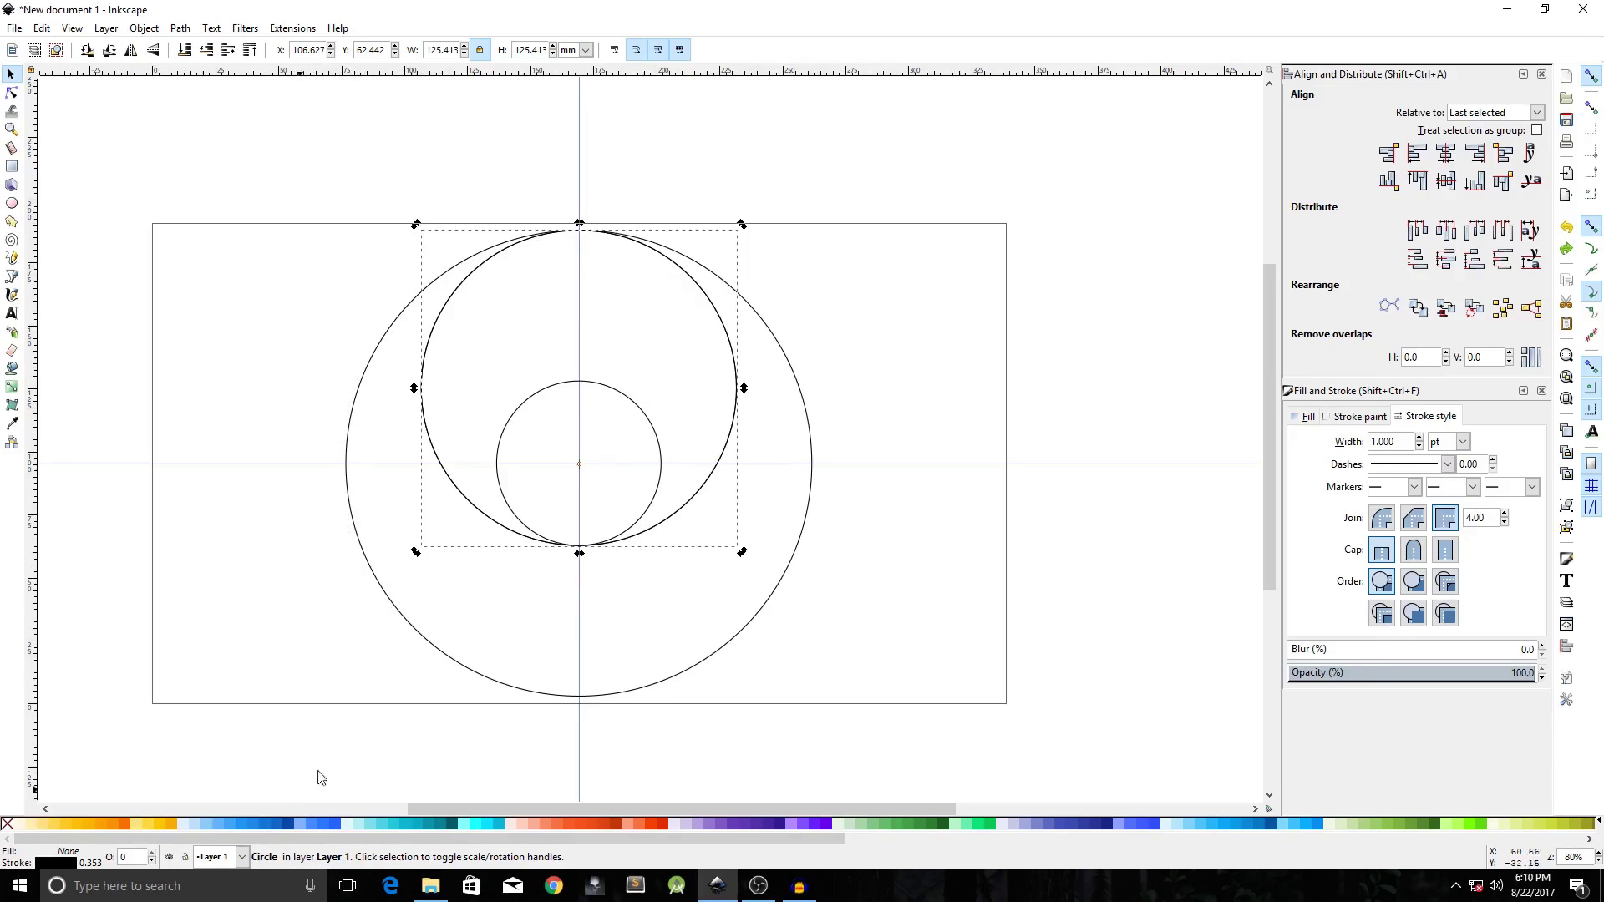
{"action": "left_click", "coordinate": [414, 230]}
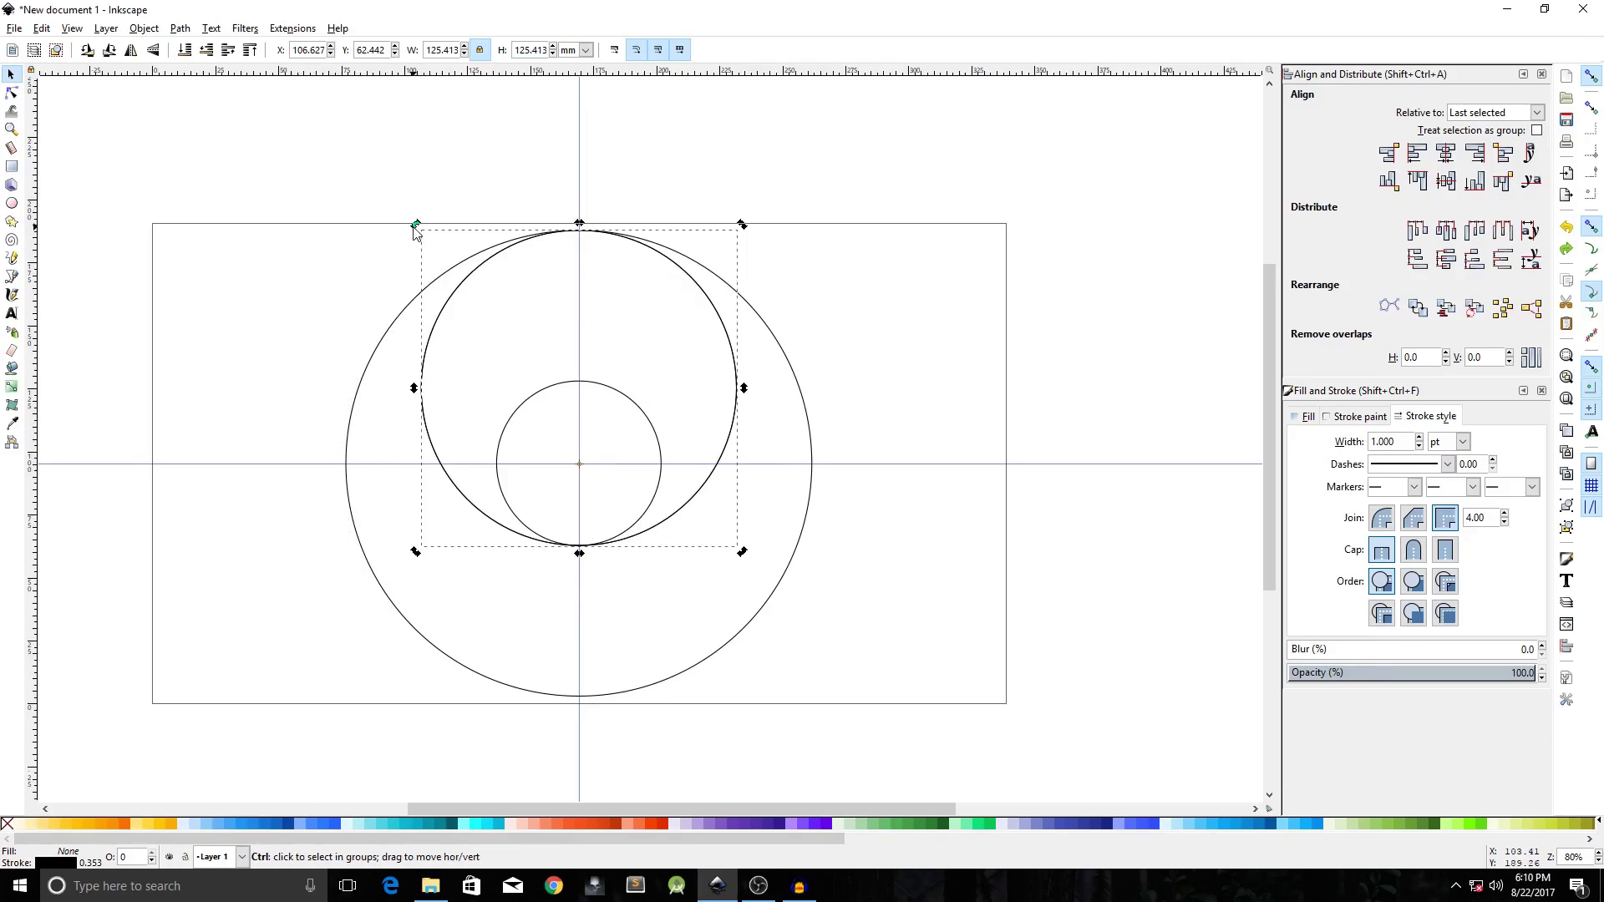
{"action": "left_click_drag", "start_coordinate": [415, 225], "coordinate": [433, 687]}
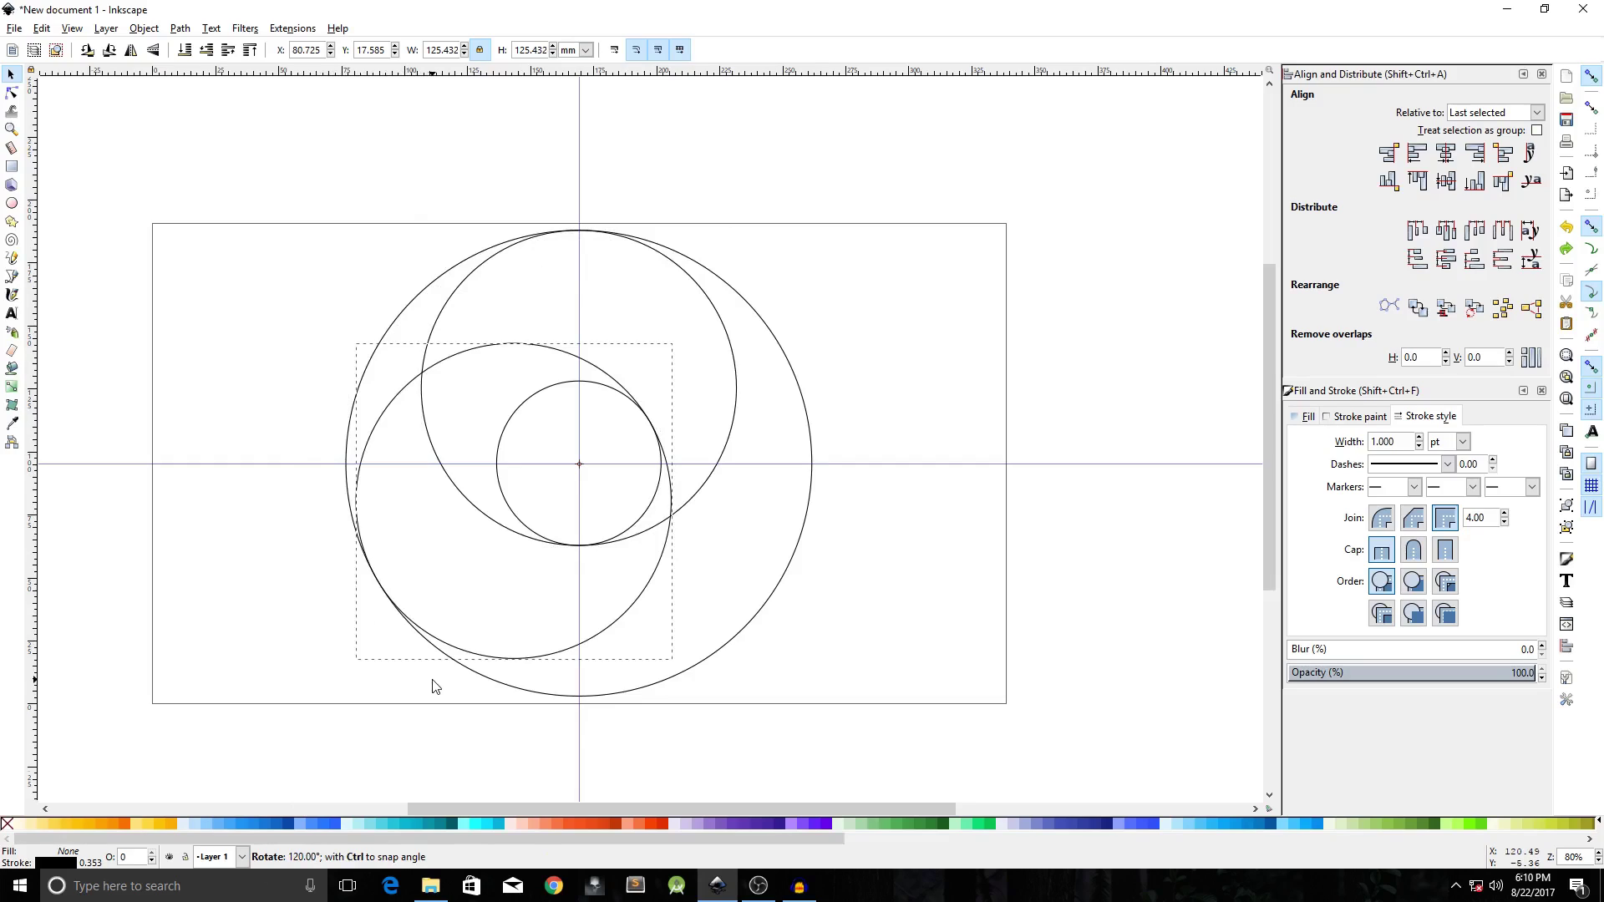
{"action": "left_click_drag", "start_coordinate": [432, 687], "coordinate": [433, 686]}
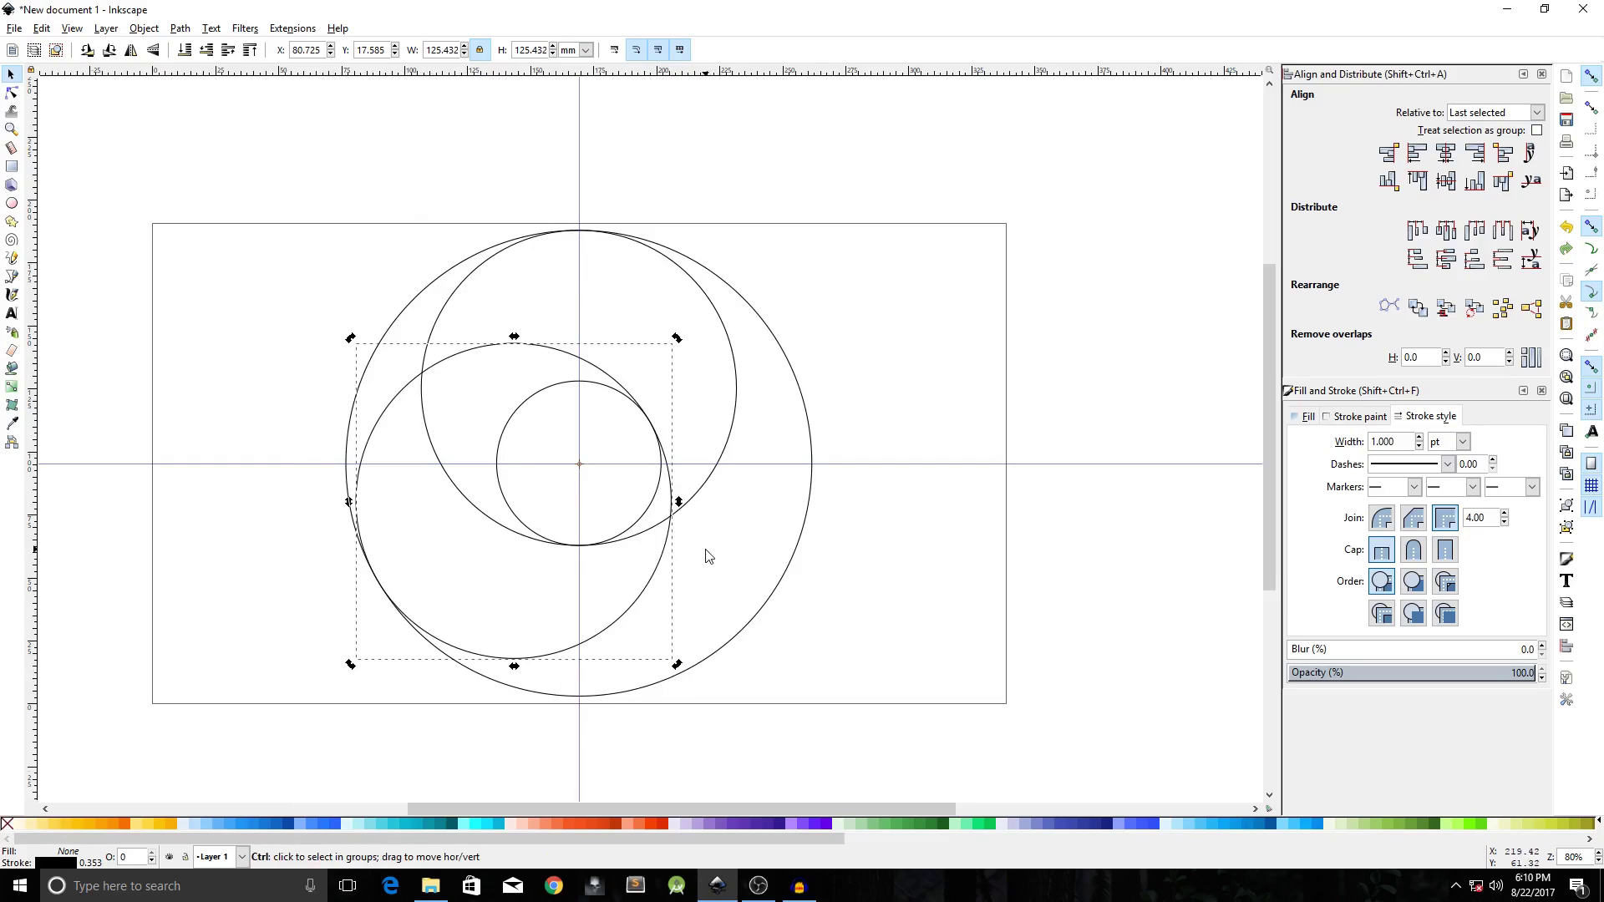
Duplicate the rotated circle, swing the copy another 120° to the lower right, then reselect the top circle.
{"action": "right_click", "coordinate": [576, 649]}
{"action": "left_click", "coordinate": [631, 411]}
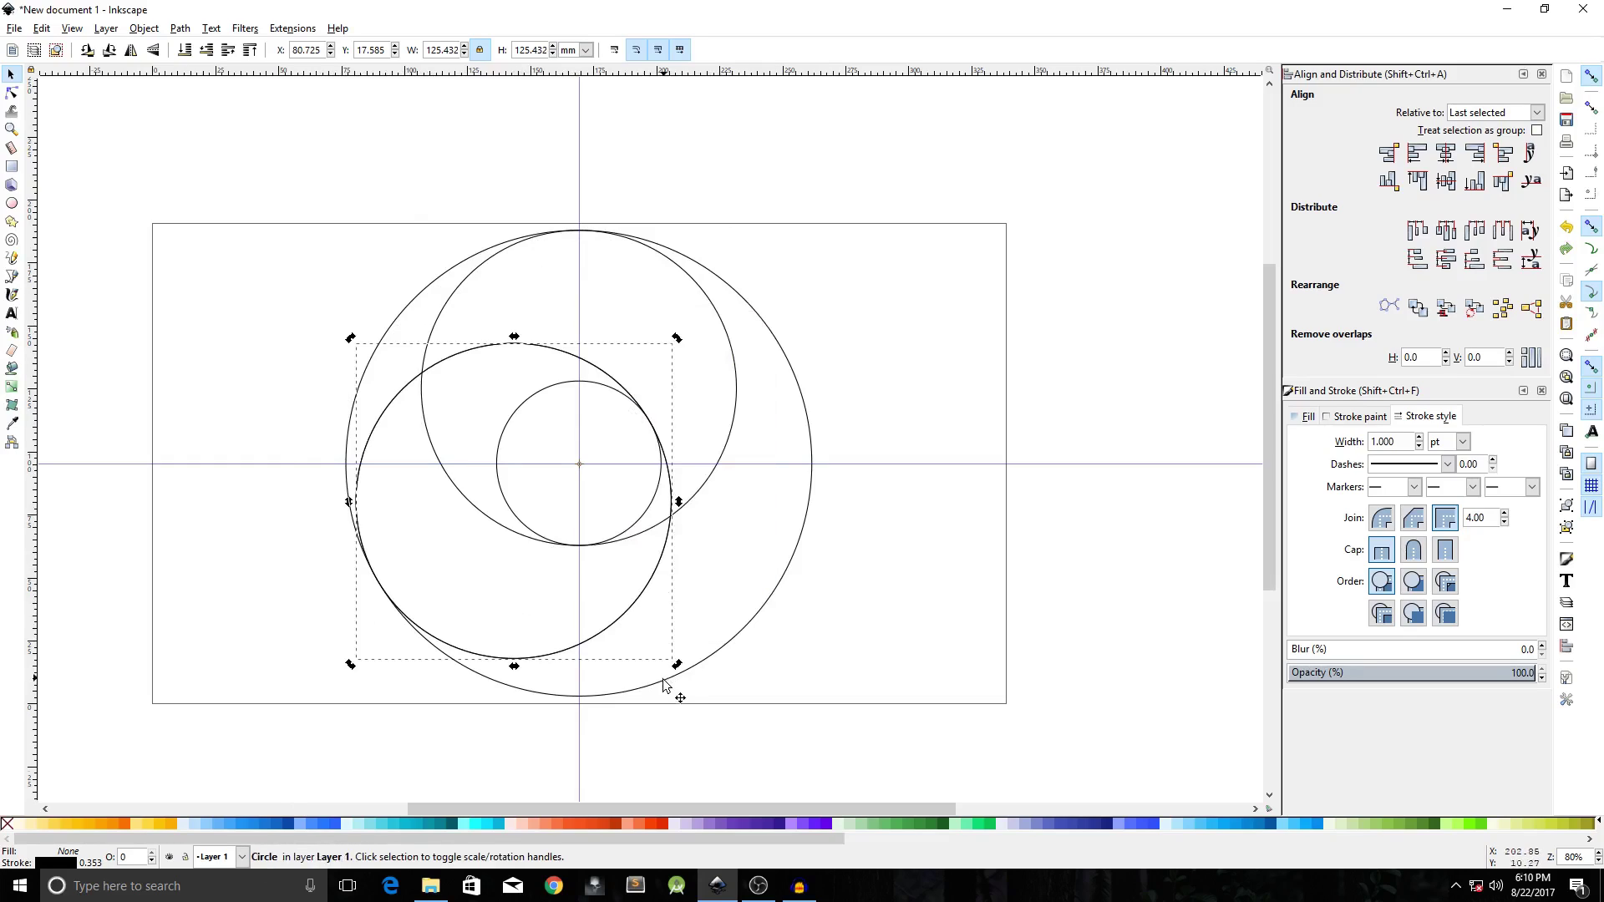
{"action": "left_click_drag", "start_coordinate": [678, 667], "coordinate": [890, 457]}
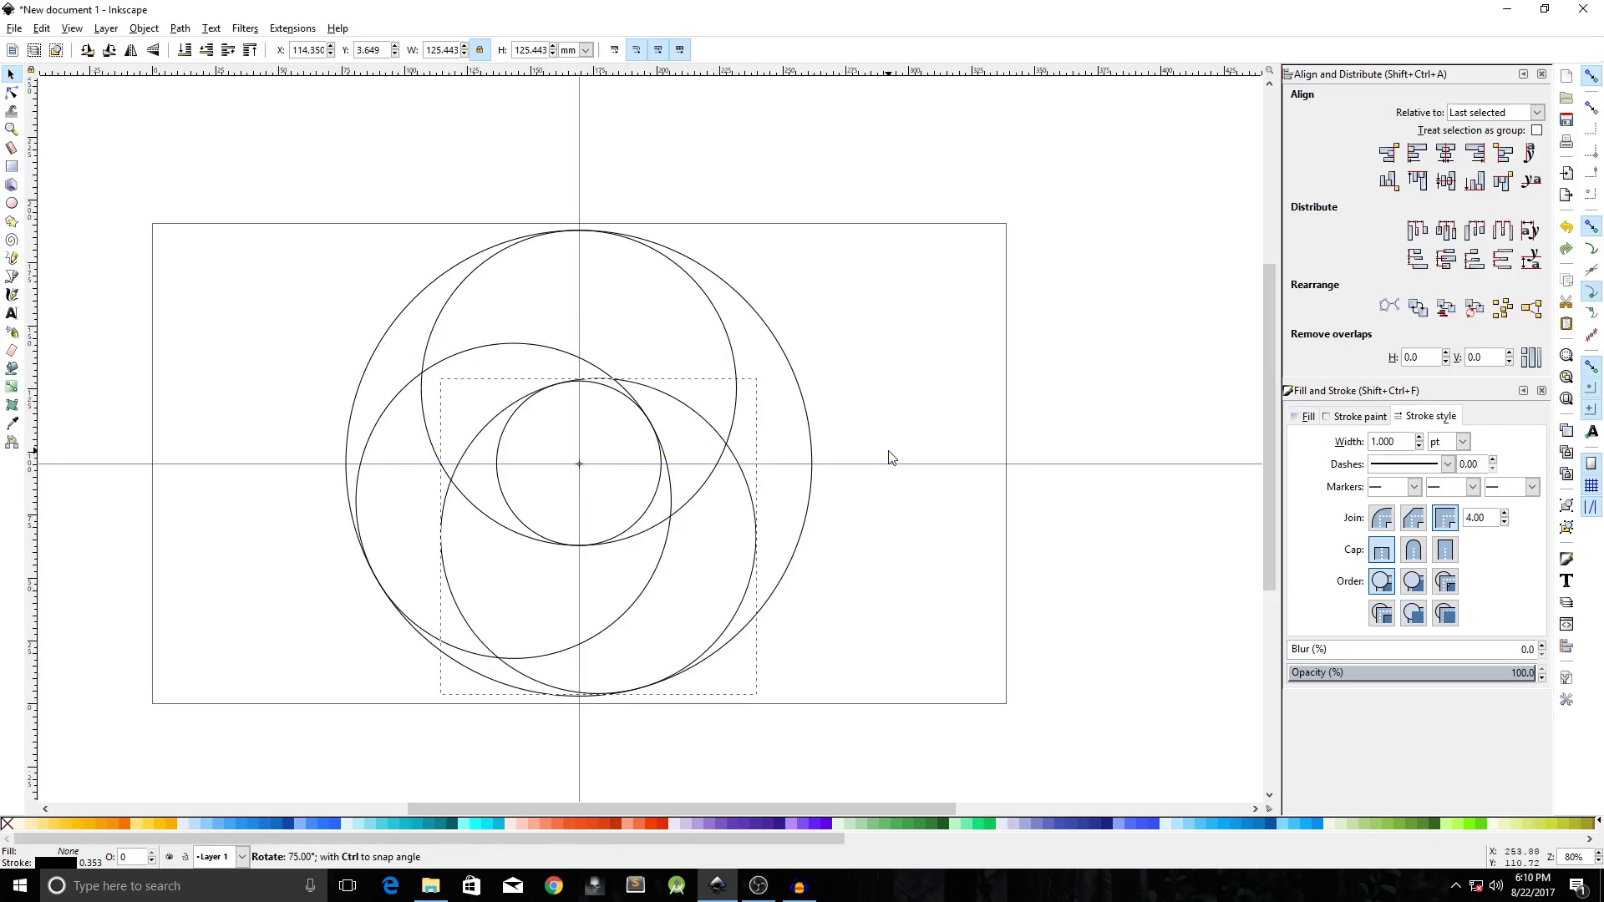
{"action": "left_click_drag", "start_coordinate": [917, 386], "coordinate": [798, 216]}
{"action": "left_click", "coordinate": [937, 356]}
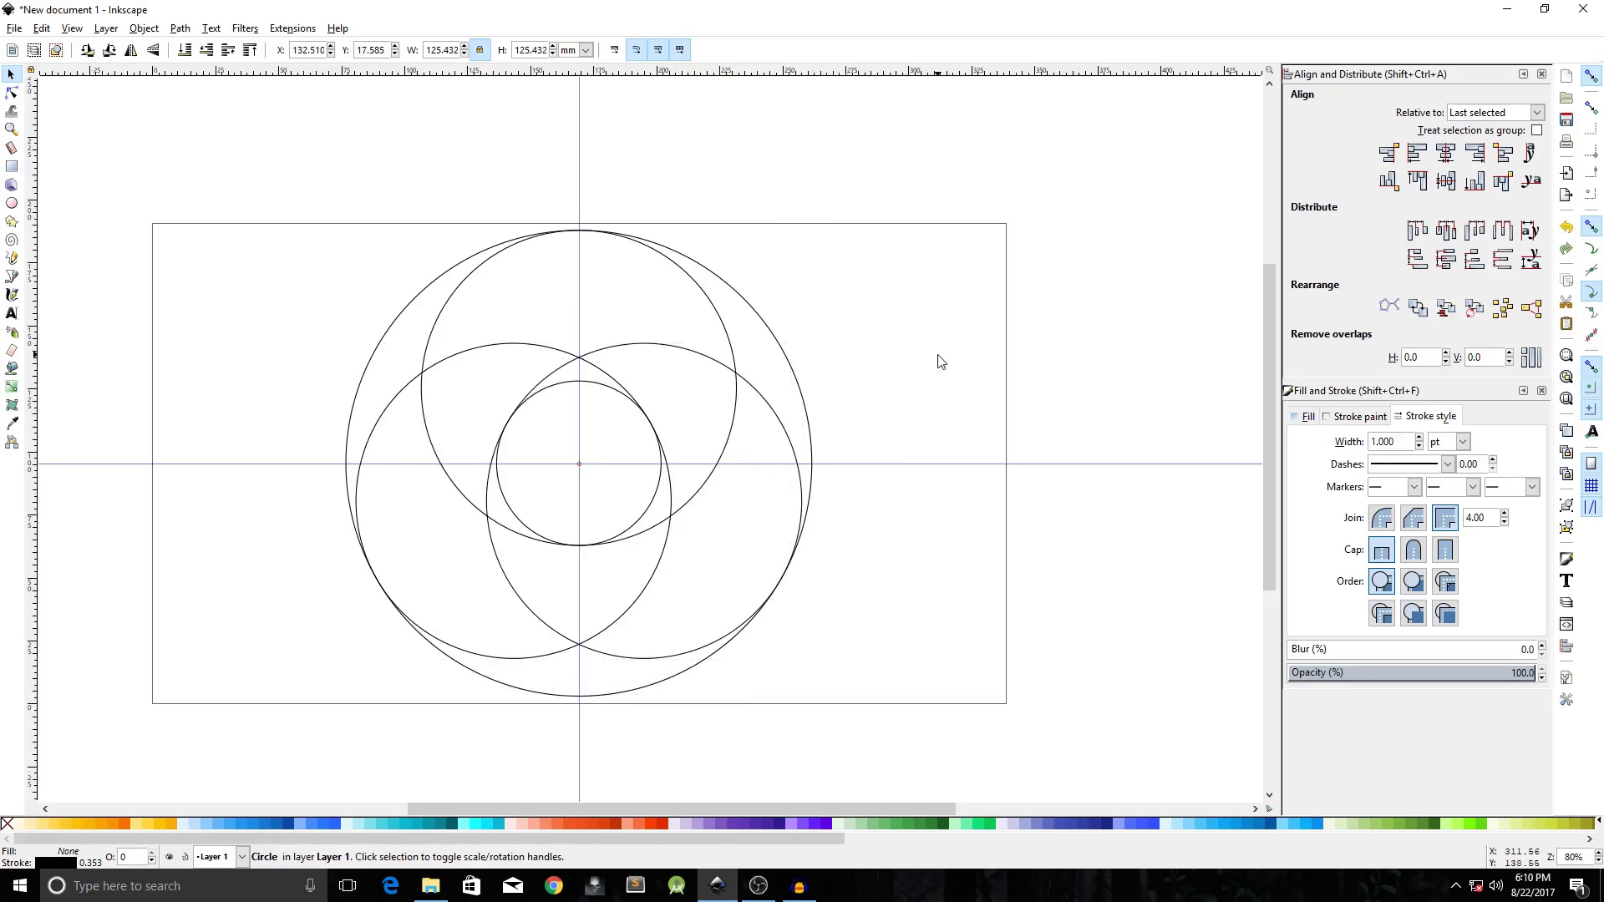
{"action": "left_click", "coordinate": [448, 293]}
{"action": "scroll", "coordinate": [451, 294], "scroll_direction": "up", "scroll_amount": 1}
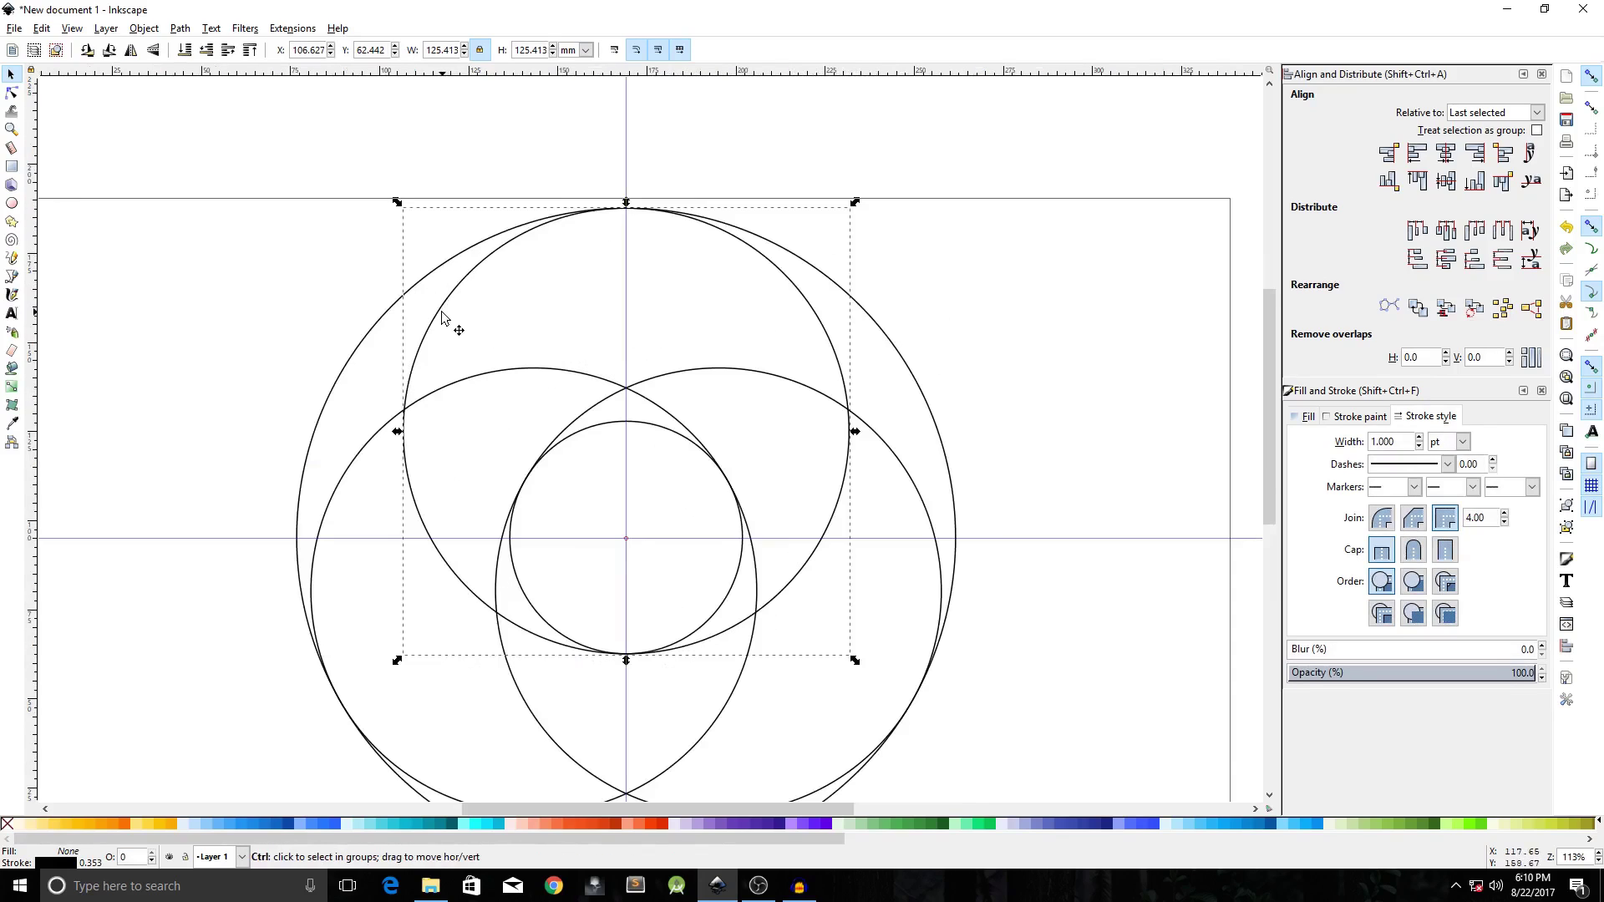
Nudge the top circle up, the left circle left and the right circle right by one arrow-key step each.
{"action": "left_click_drag", "start_coordinate": [438, 316], "coordinate": [457, 224]}
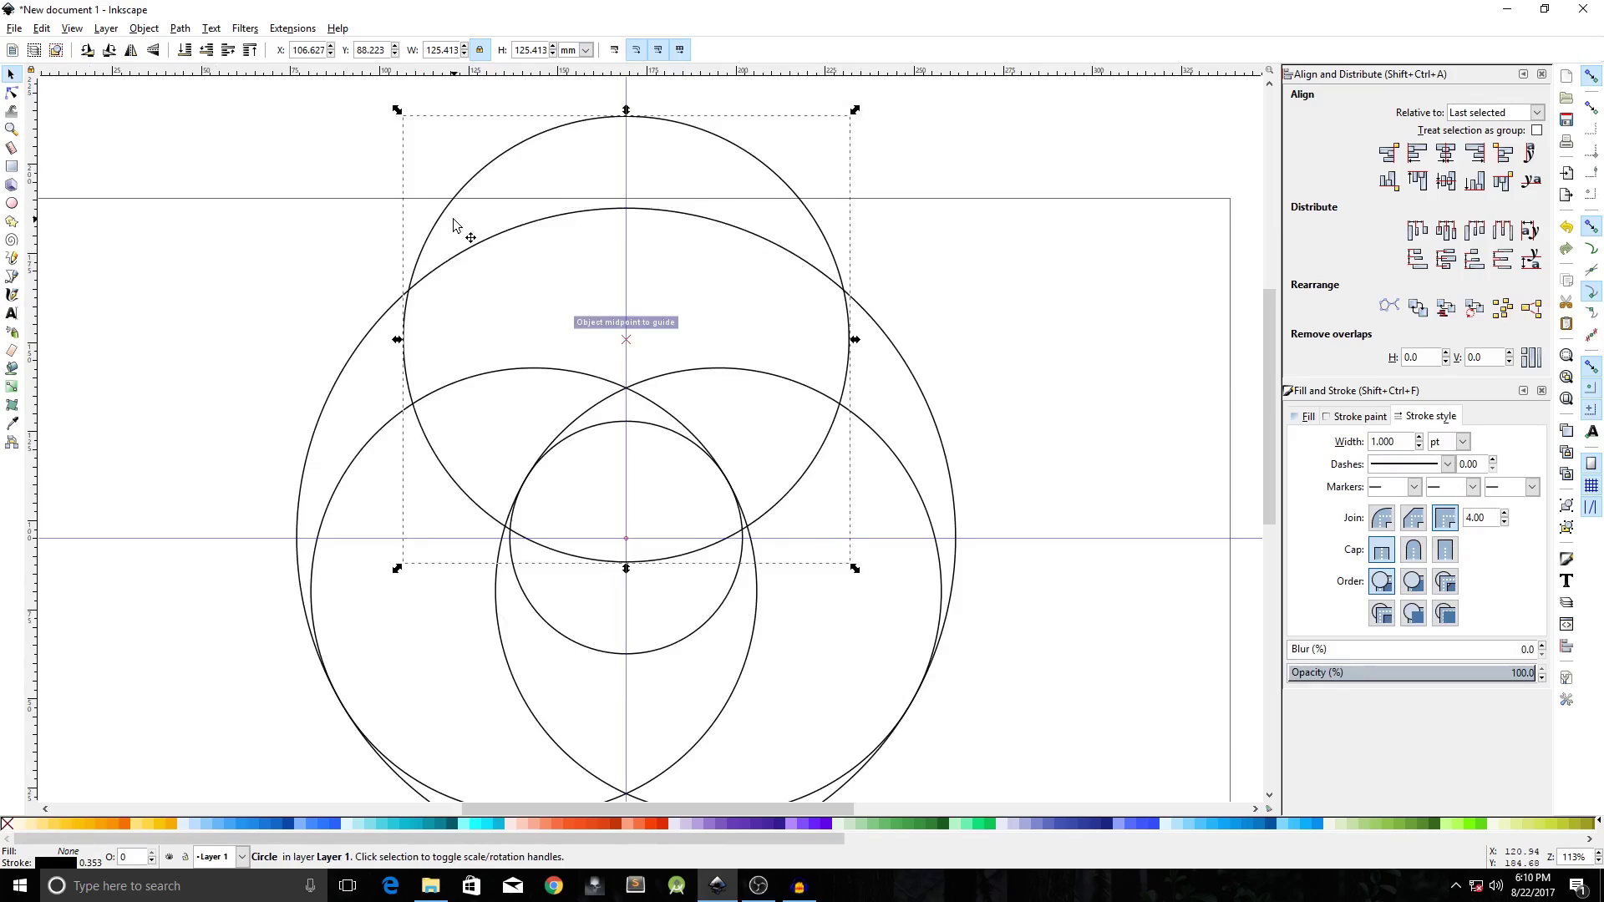
{"action": "key", "text": "ctrl+z"}
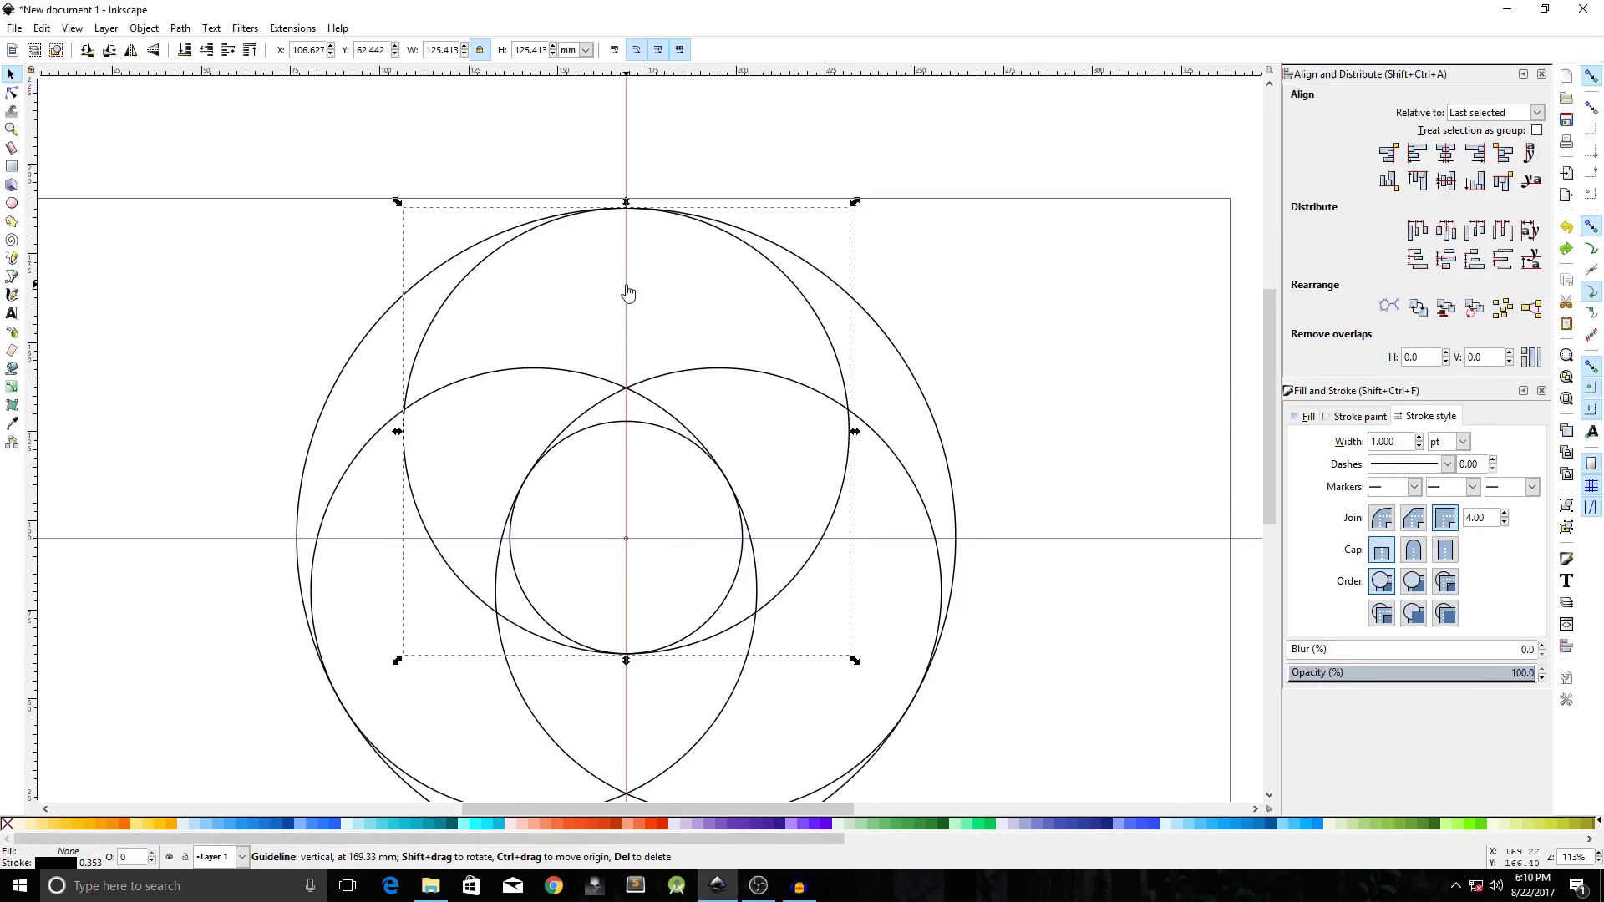
{"action": "key", "text": "Up"}
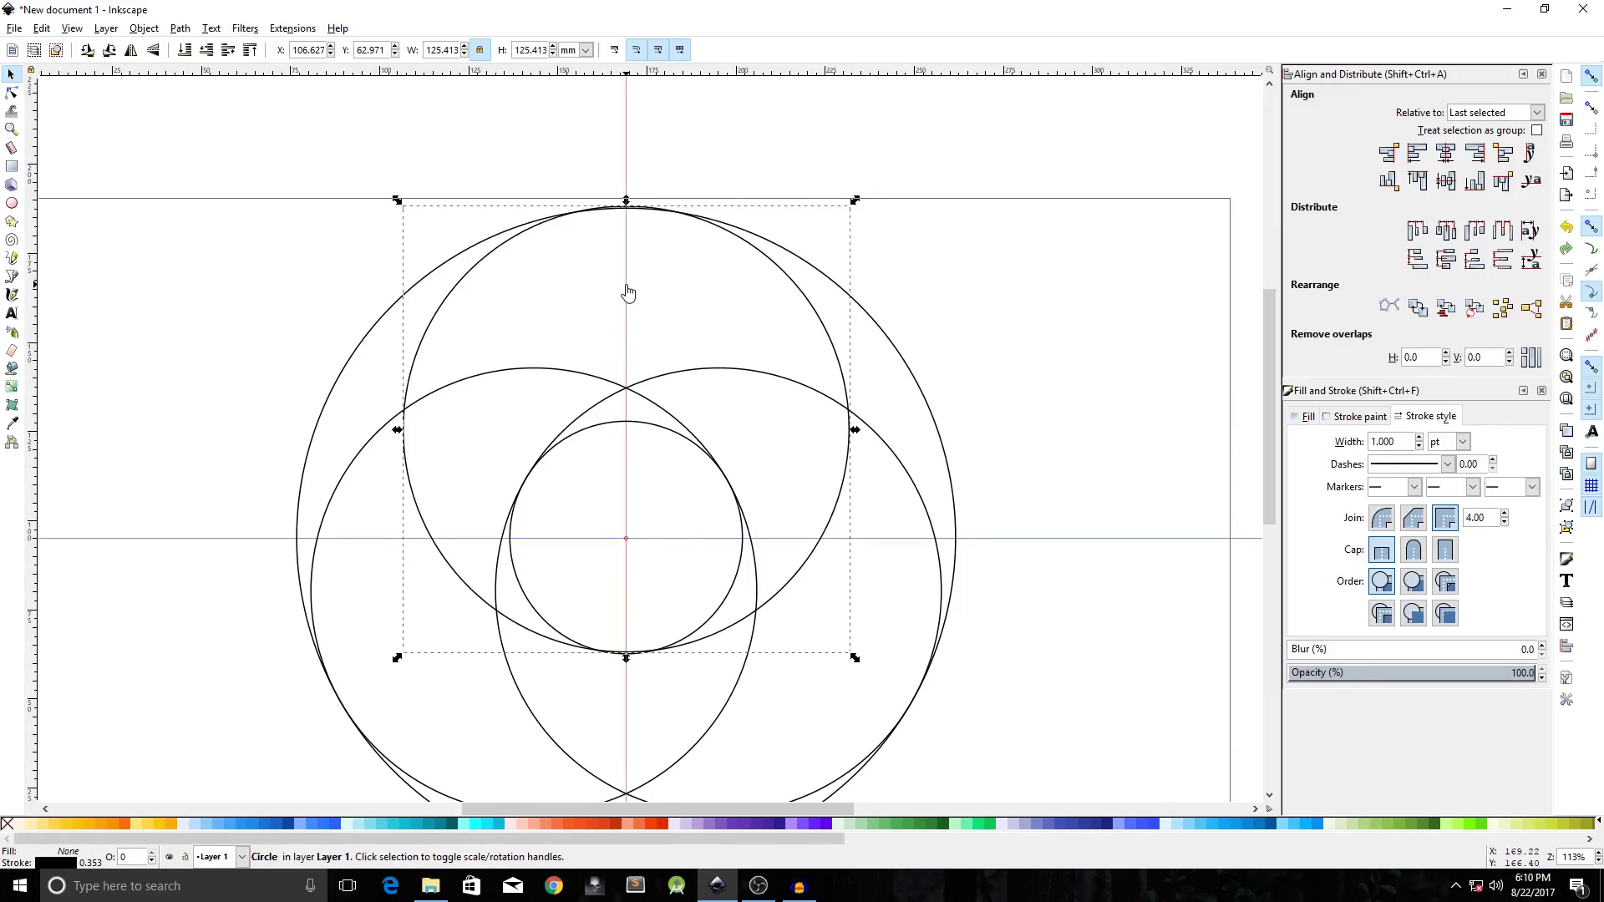
{"action": "left_click", "coordinate": [314, 553]}
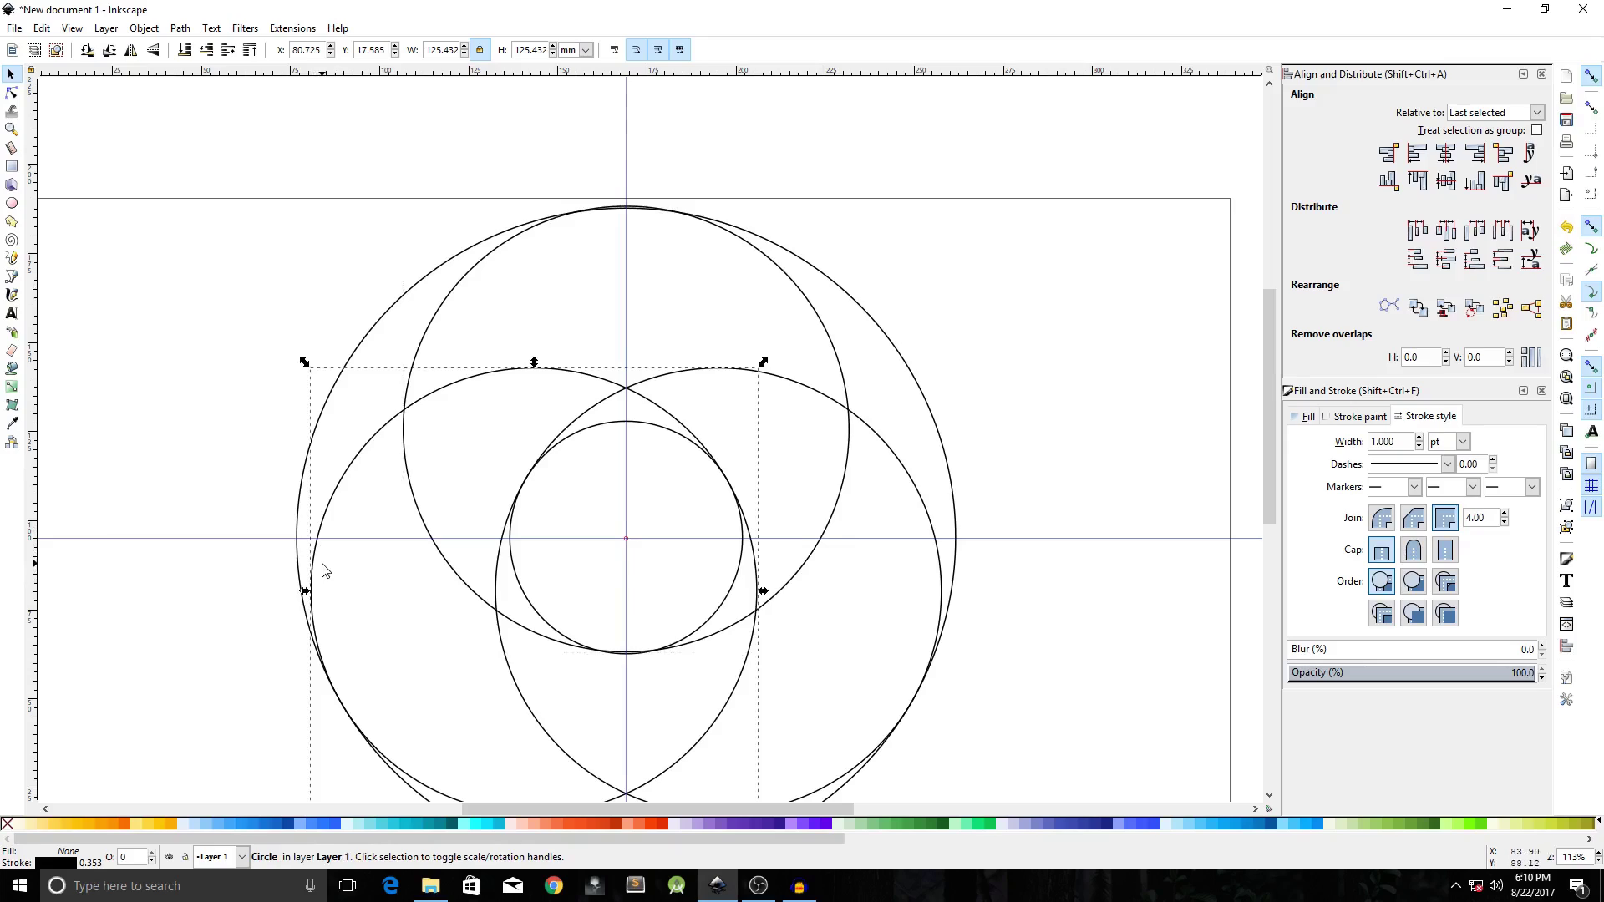
{"action": "key", "text": "Left"}
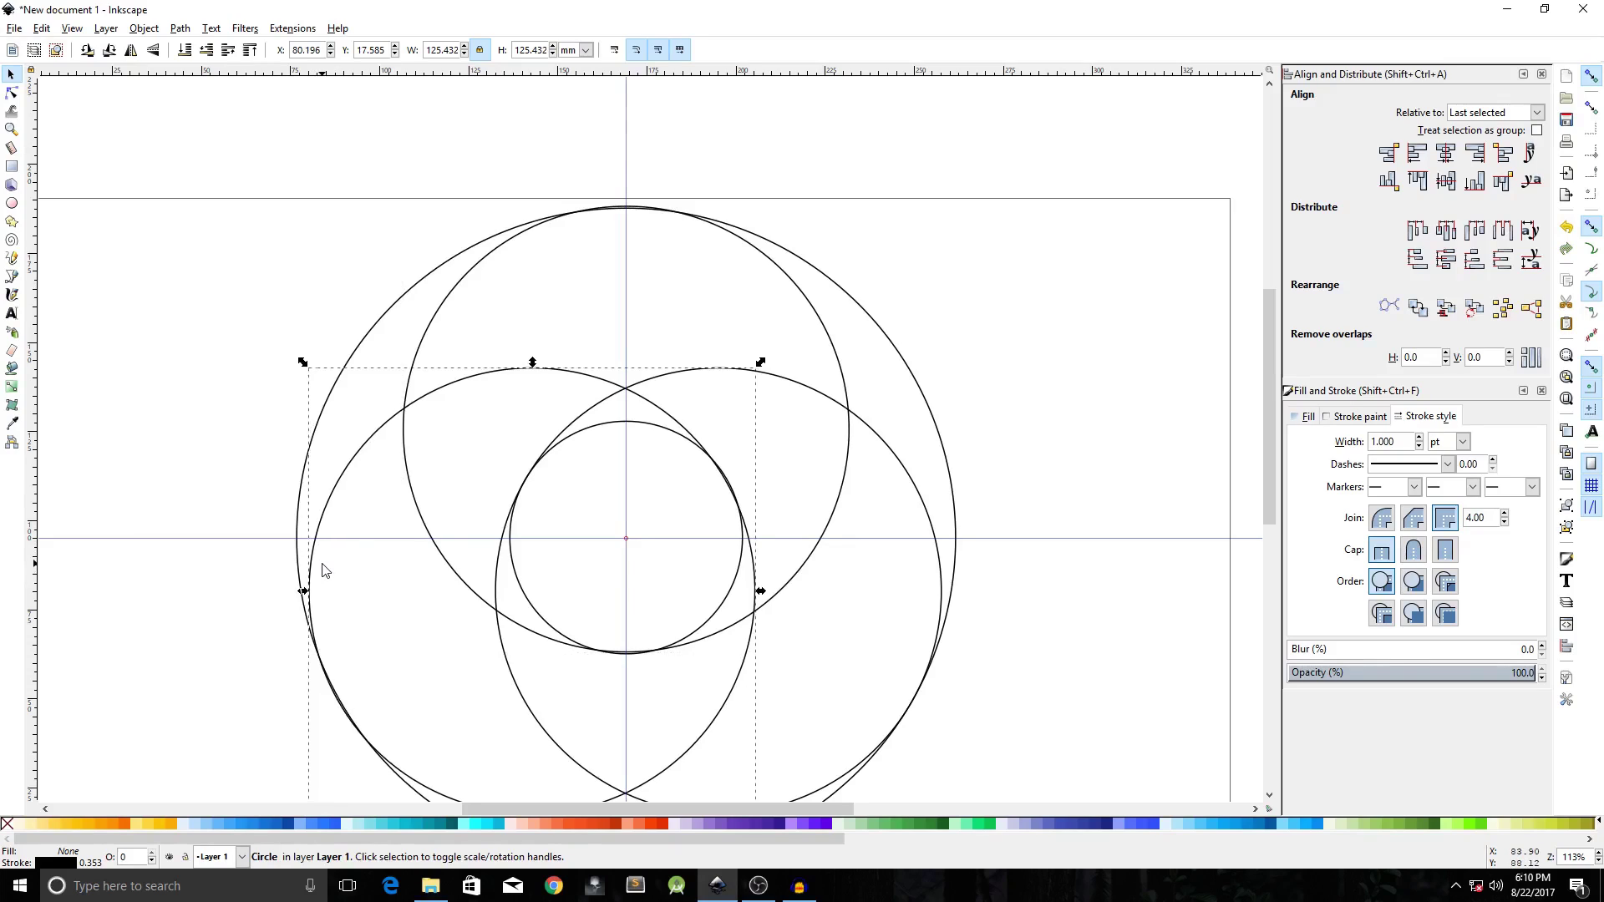
{"action": "left_click", "coordinate": [939, 526]}
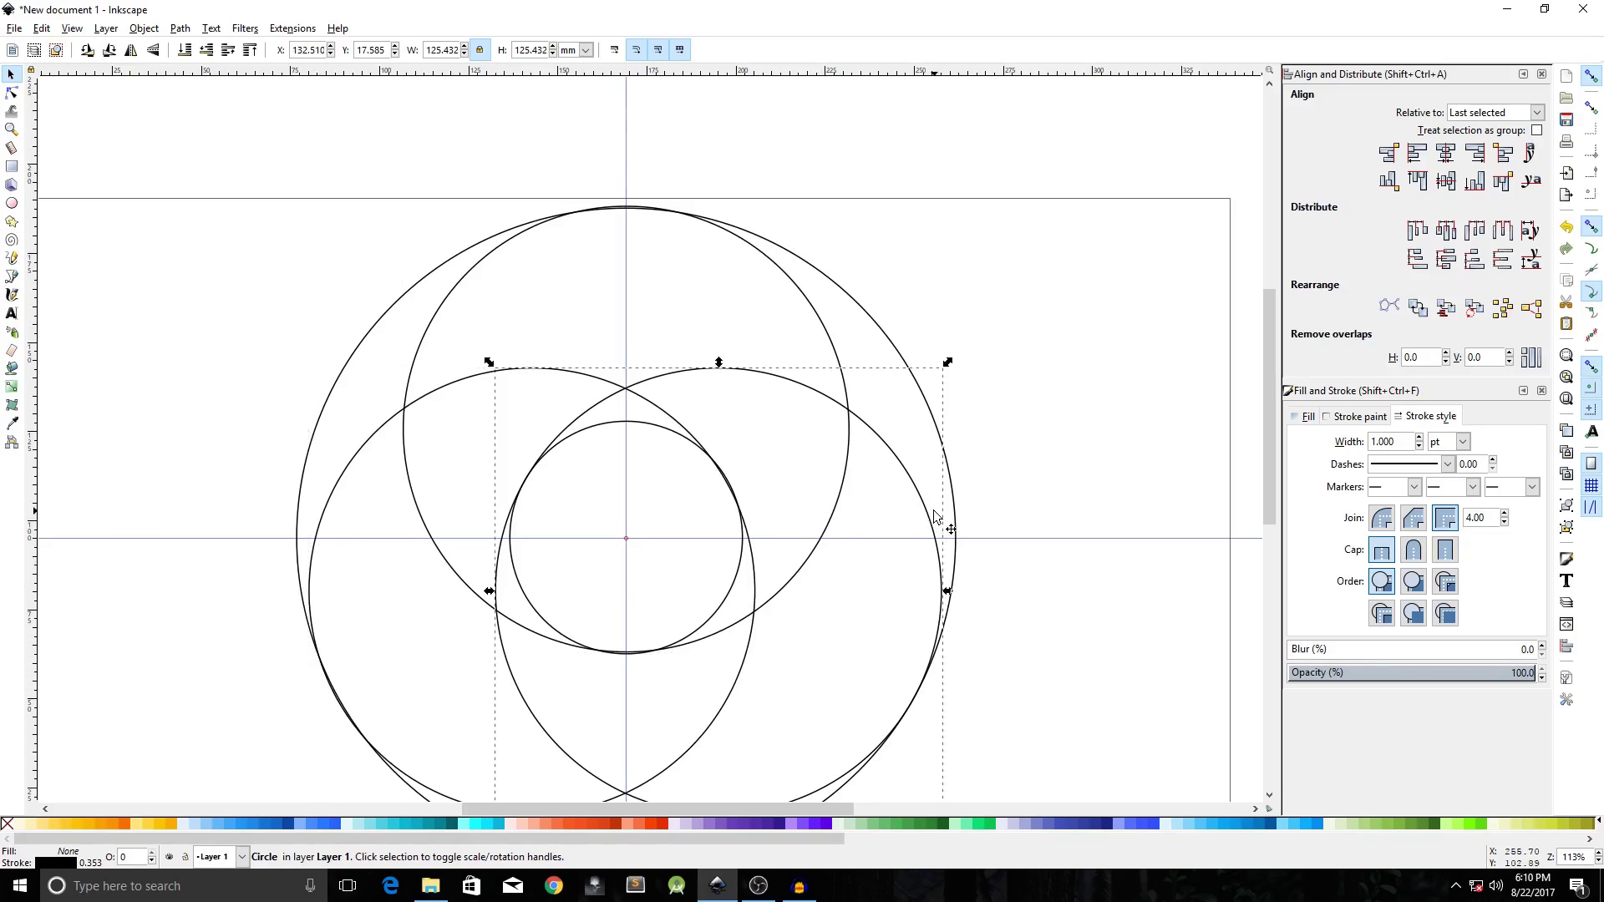
{"action": "key", "text": "Right"}
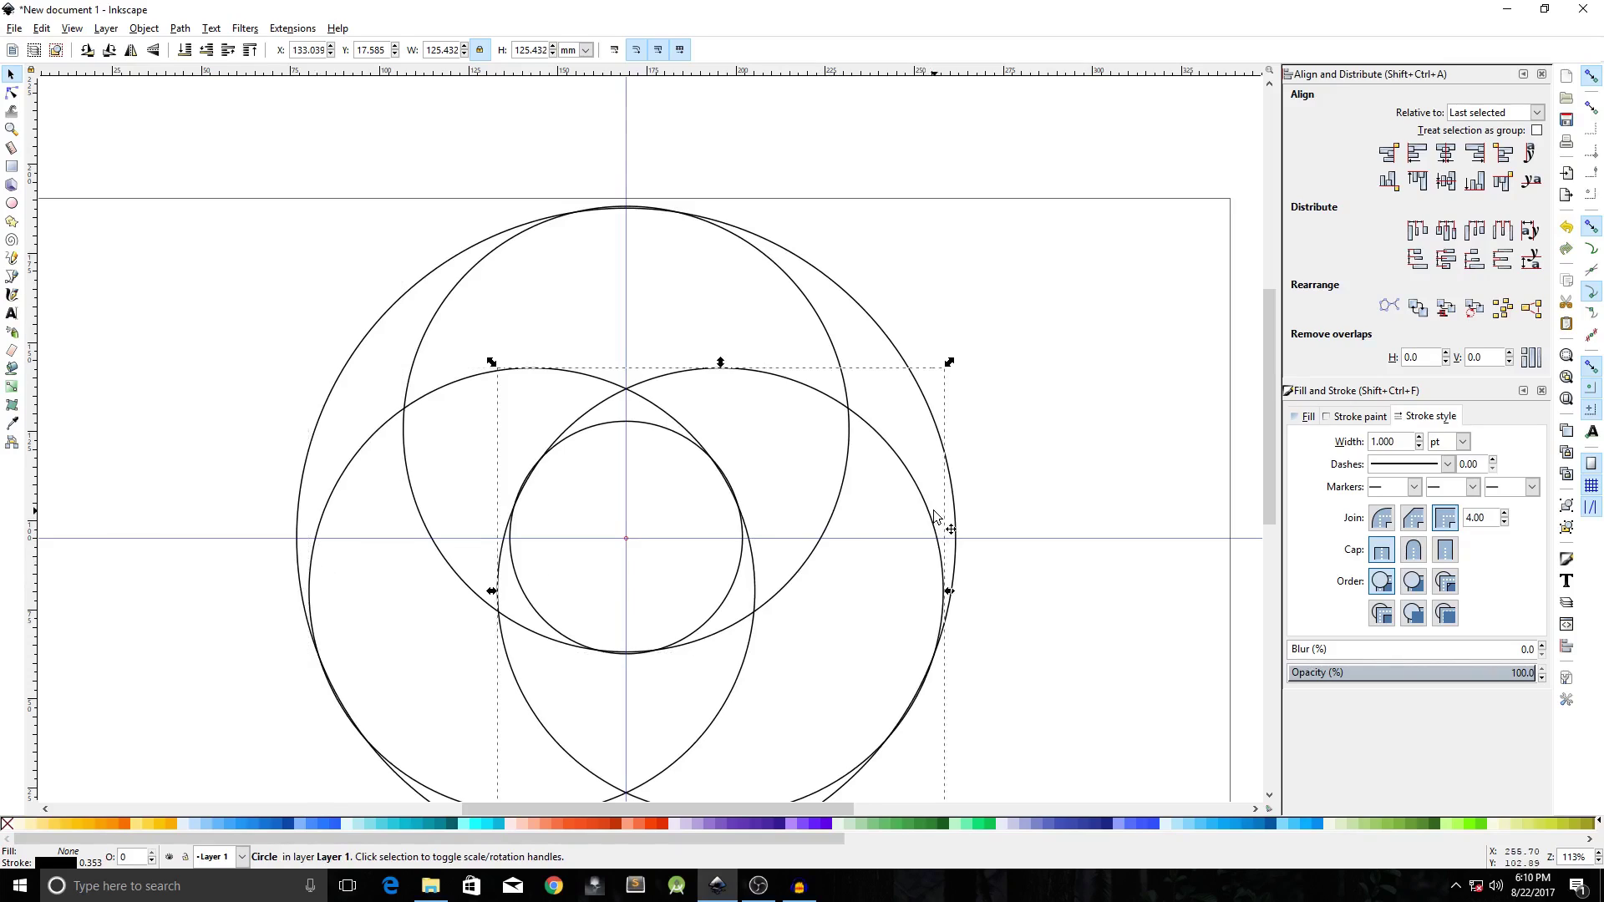
{"action": "scroll", "coordinate": [938, 526], "scroll_direction": "down", "scroll_amount": 2, "text": "ctrl"}
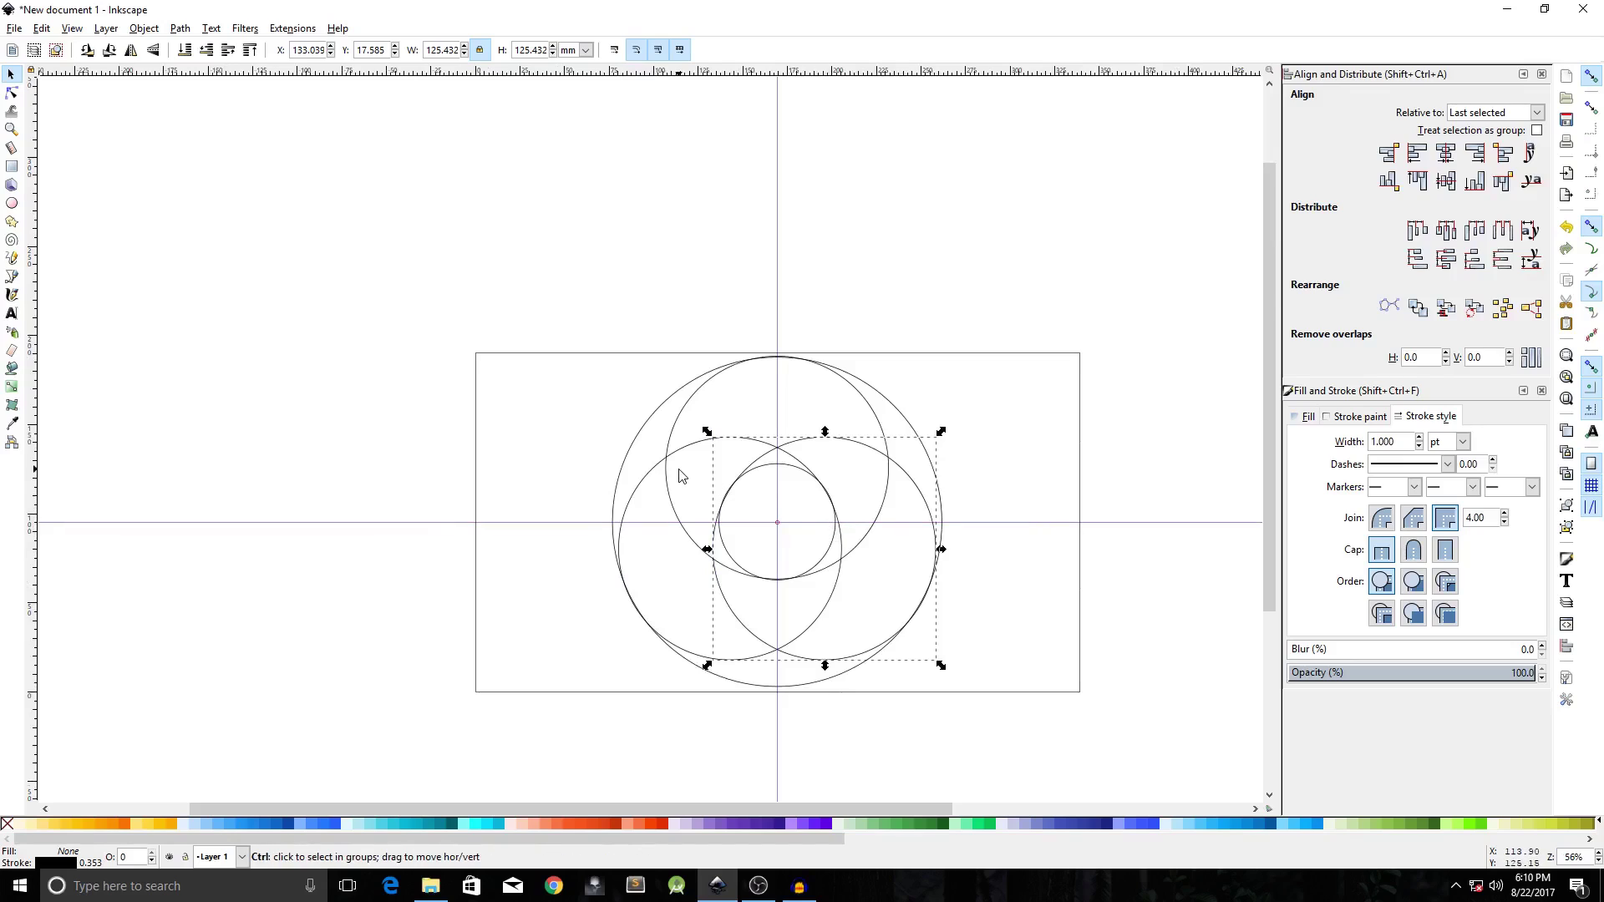
Select all five circles, remove their stroke and give them a flat orange fill.
{"action": "key", "text": "ctrl+a"}
{"action": "scroll", "coordinate": [859, 544], "scroll_direction": "right", "scroll_amount": 3}
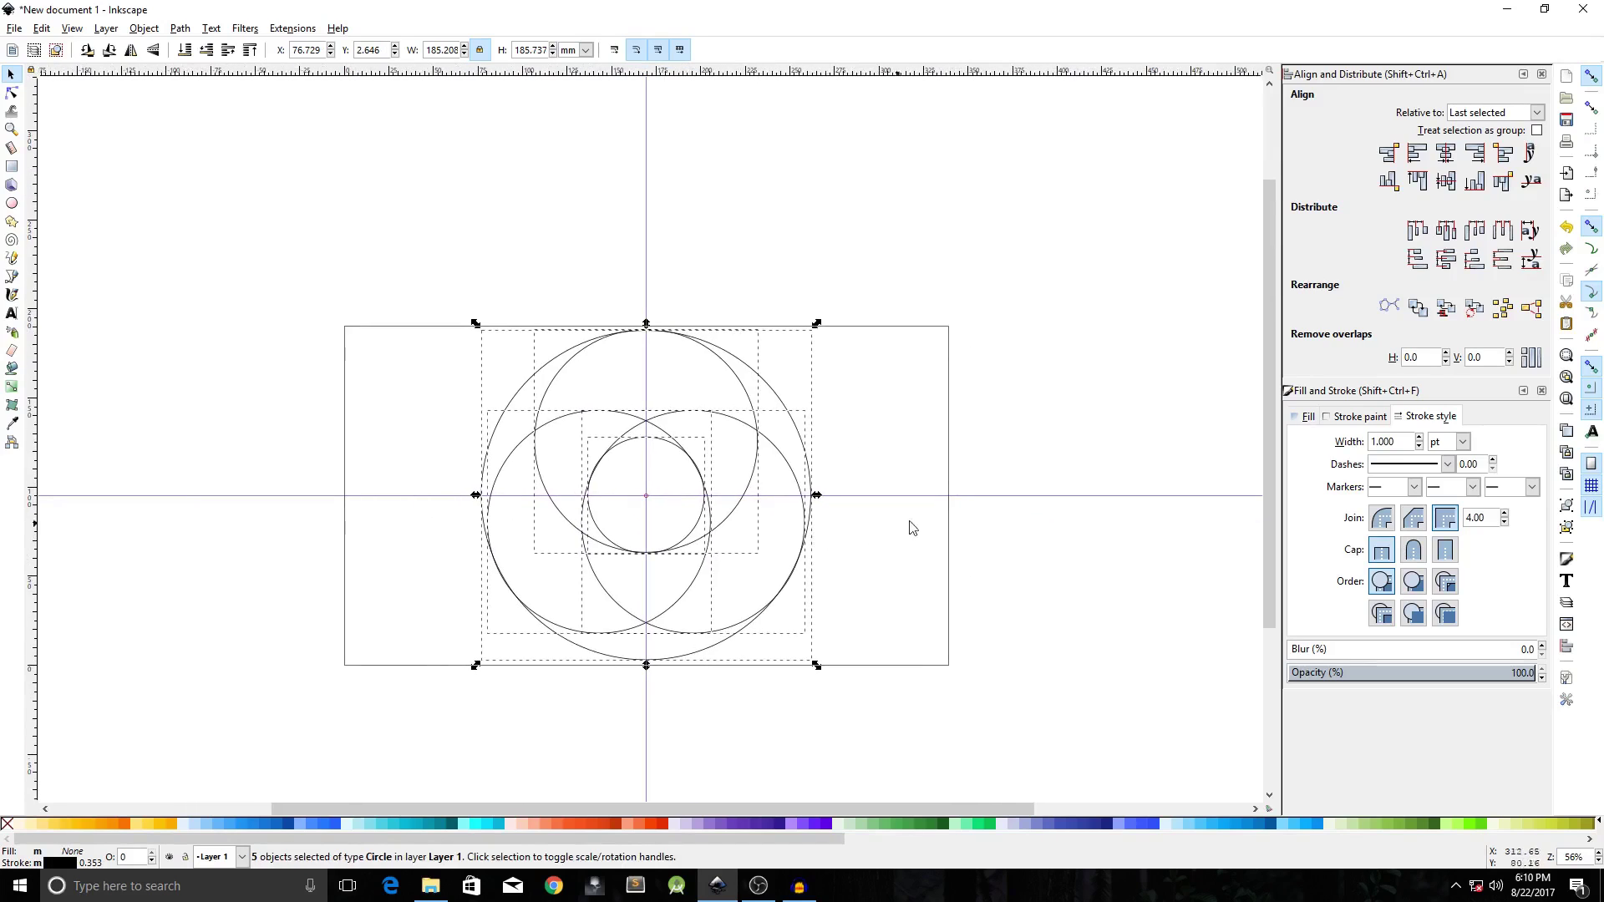
{"action": "left_click", "coordinate": [1360, 418]}
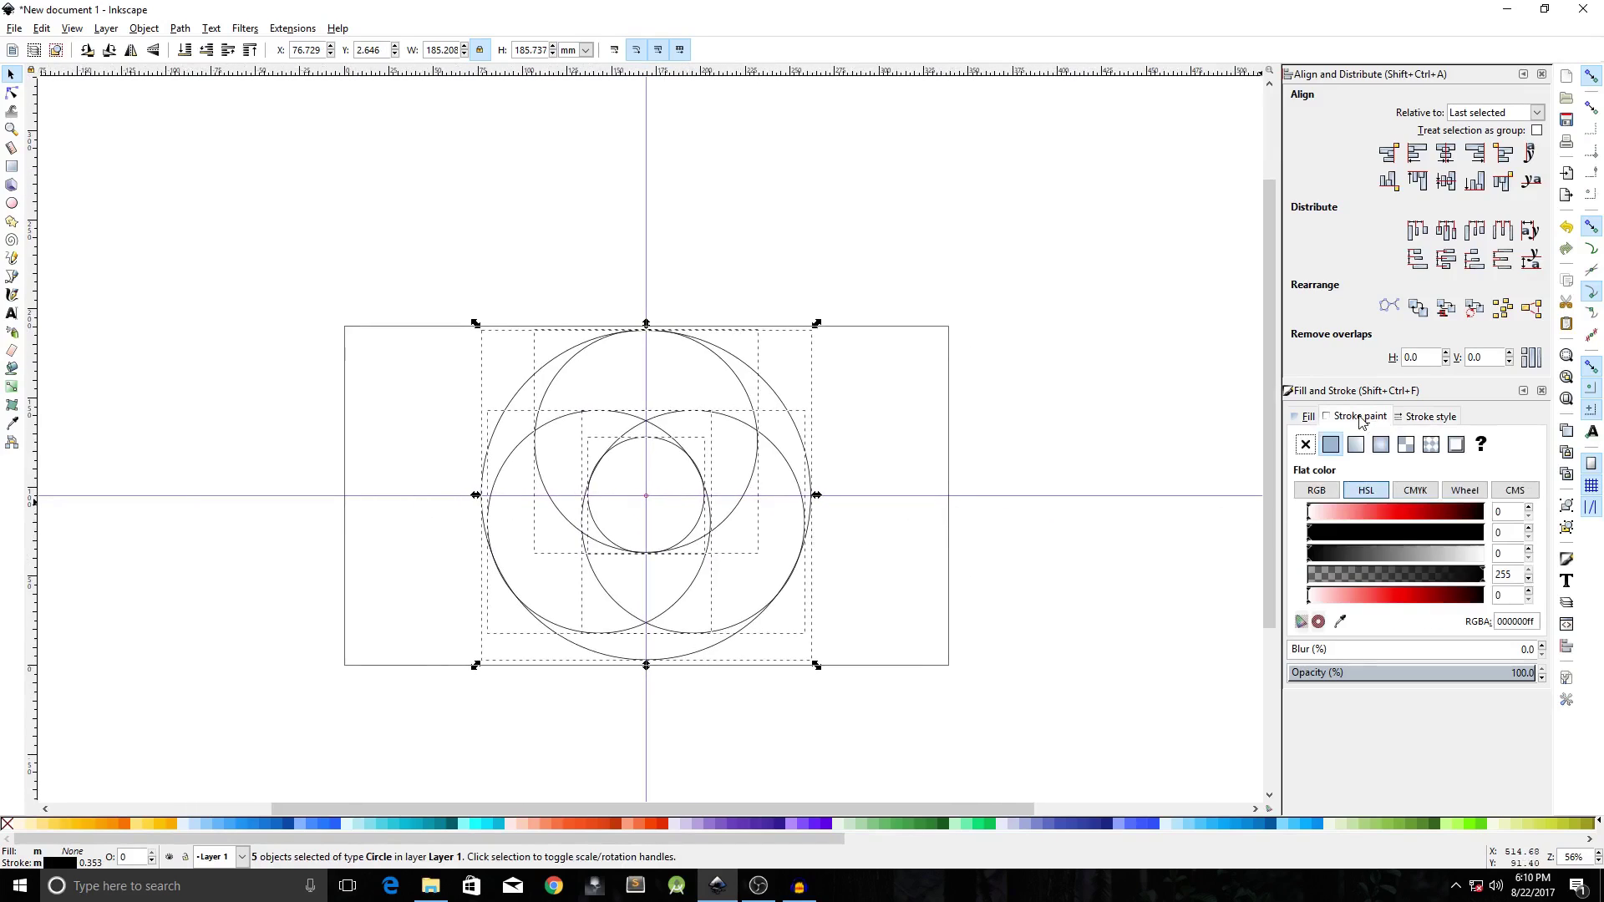
{"action": "left_click", "coordinate": [1305, 445]}
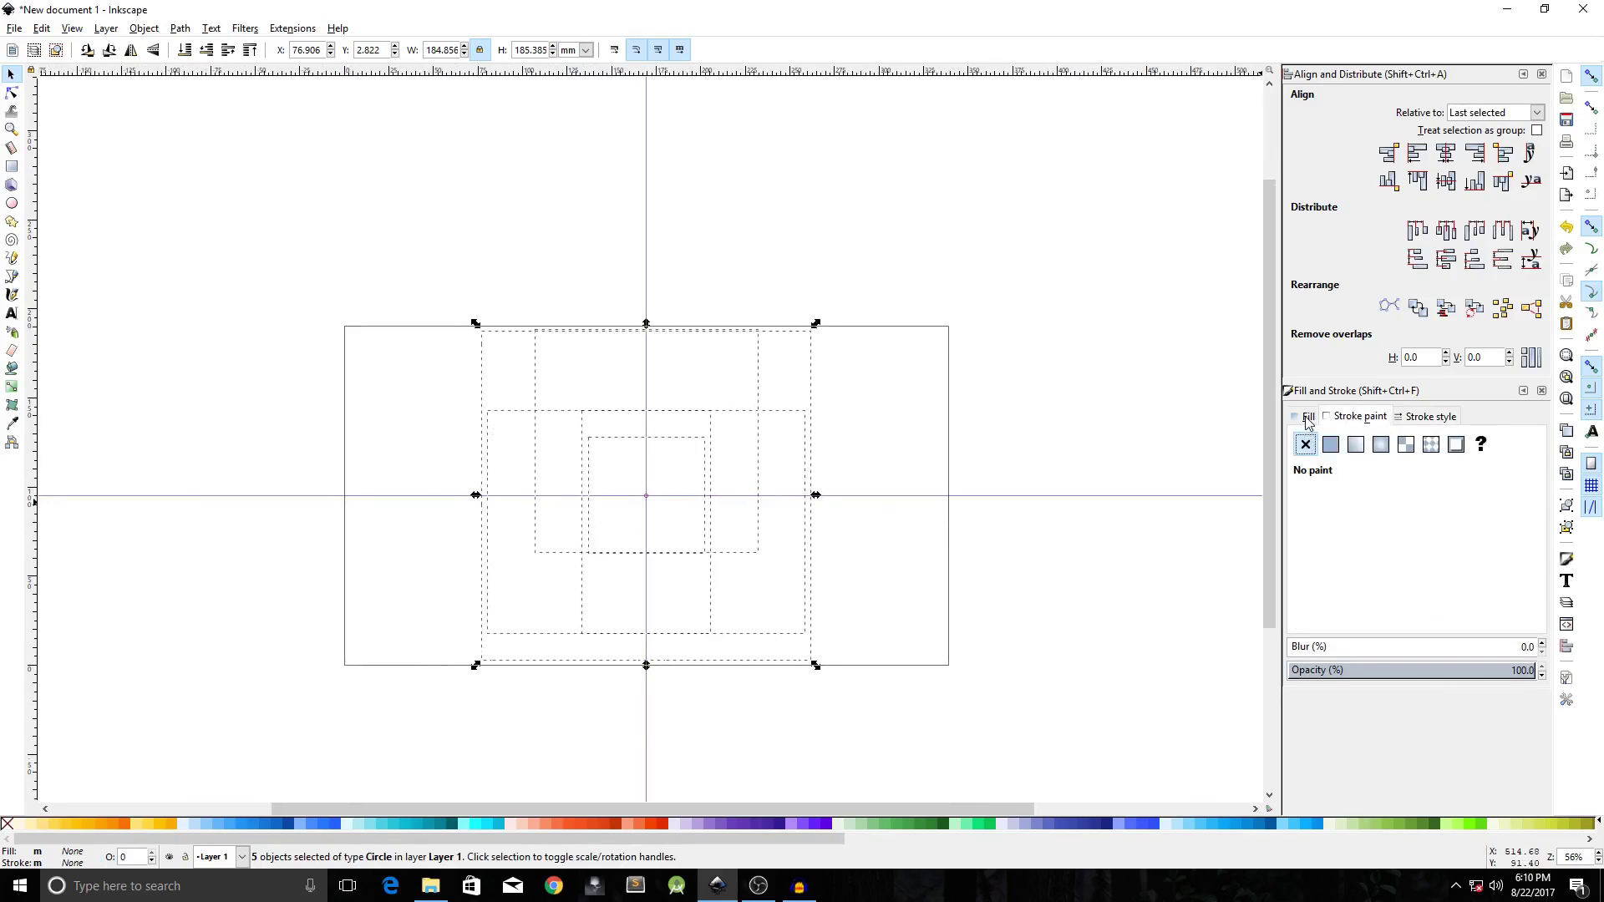
{"action": "left_click", "coordinate": [1305, 416]}
{"action": "left_click", "coordinate": [1332, 446]}
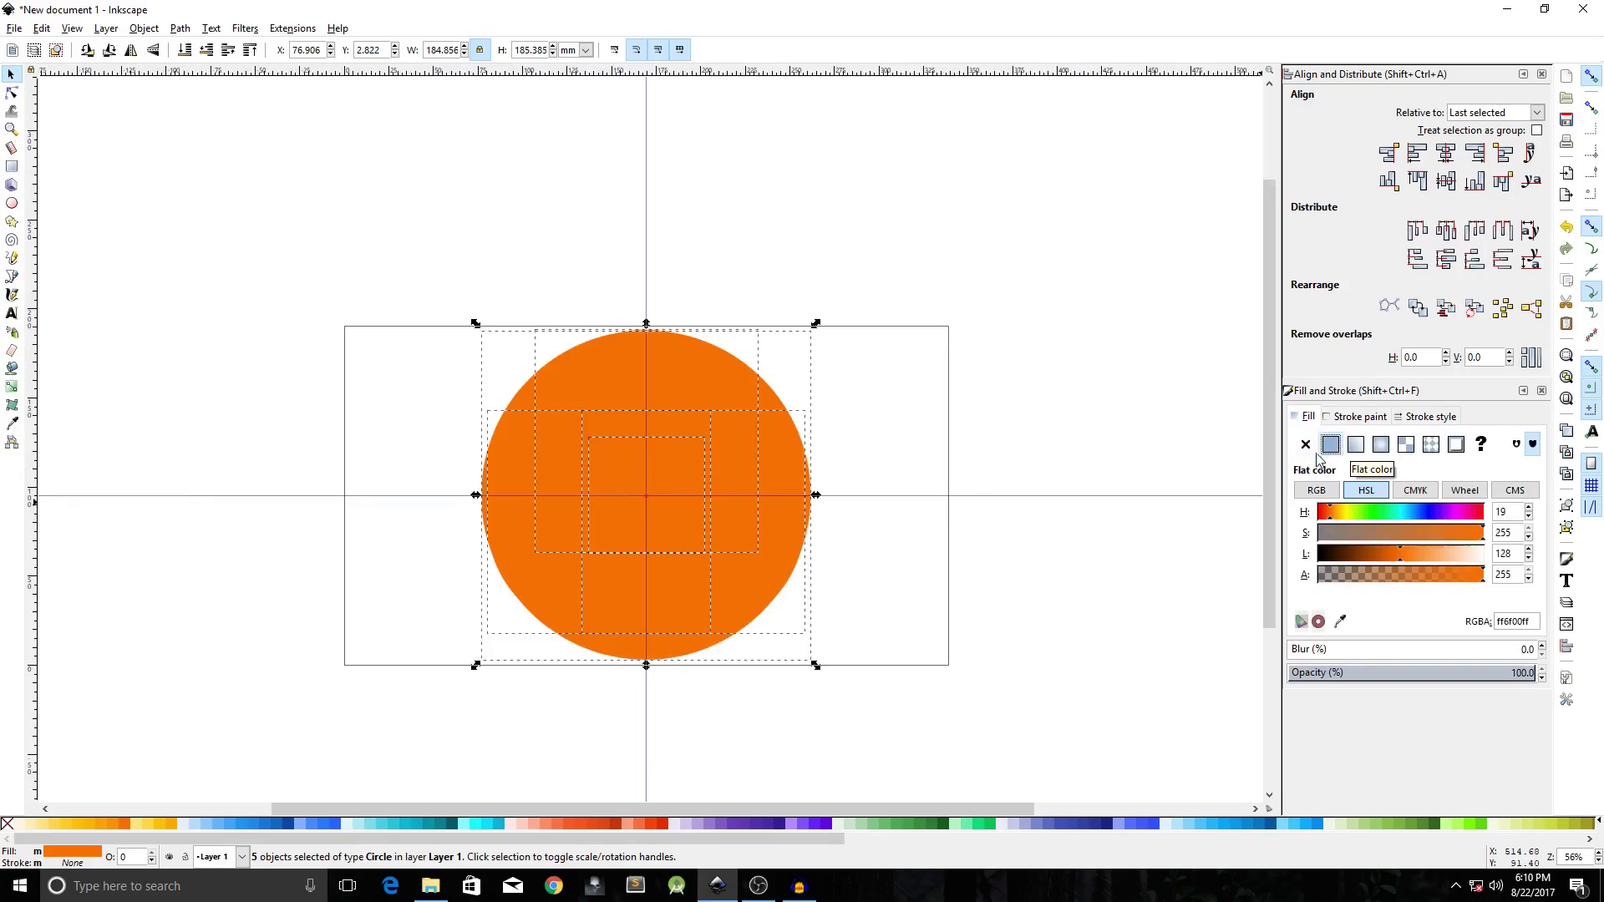
Fuse the circles with Path > Exclusion into one 58-node path and deselect it.
{"action": "left_click", "coordinate": [180, 30]}
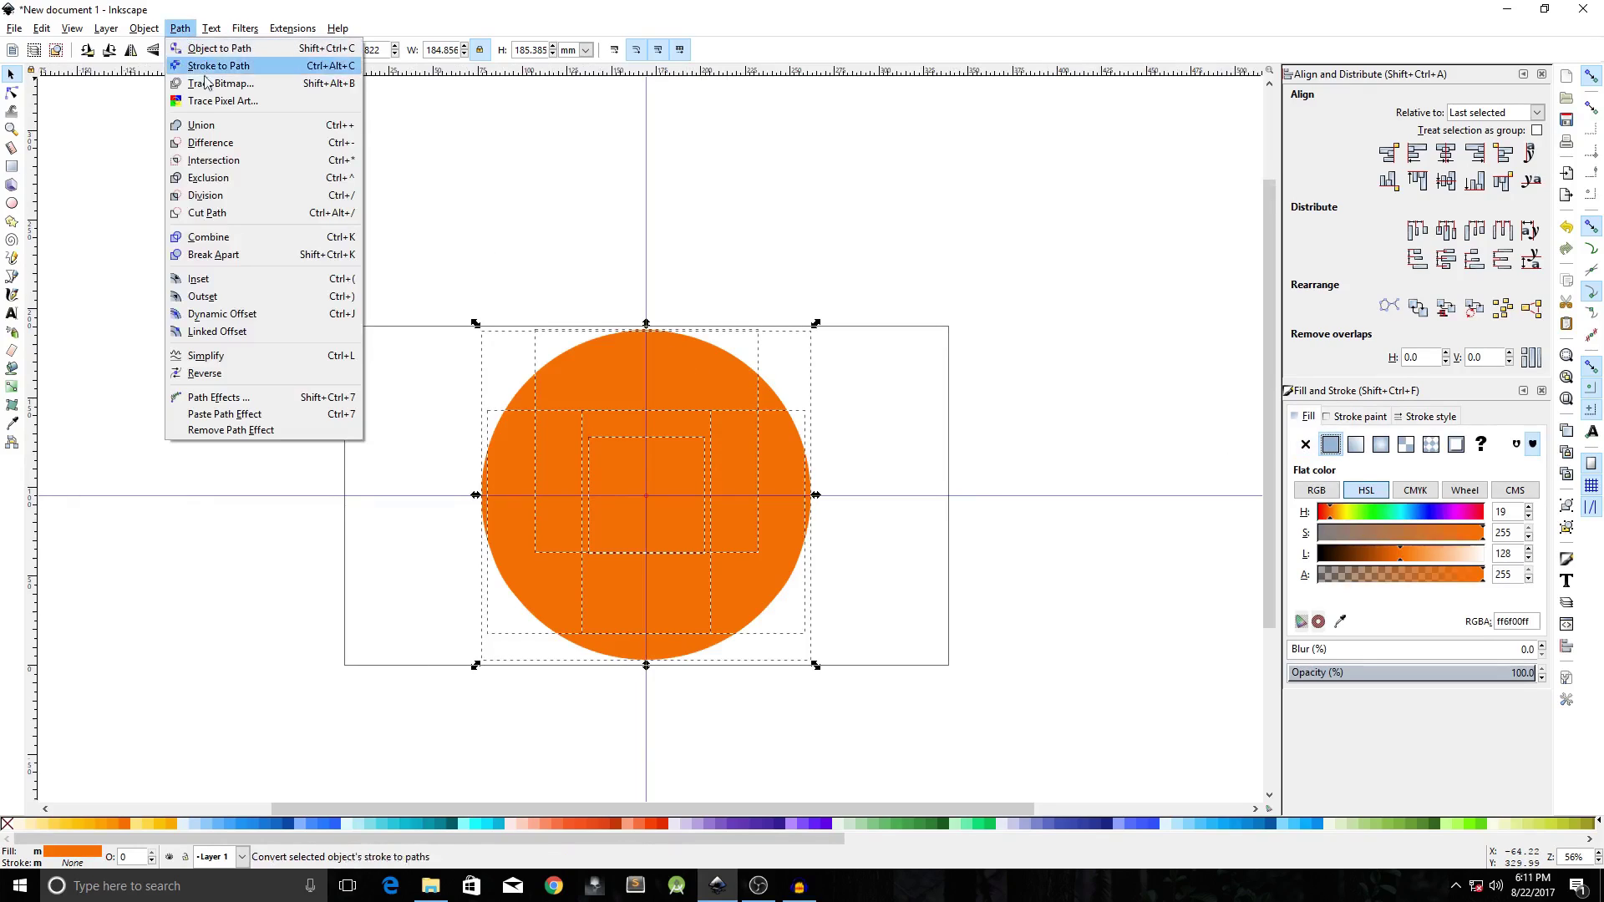
{"action": "left_click", "coordinate": [220, 179]}
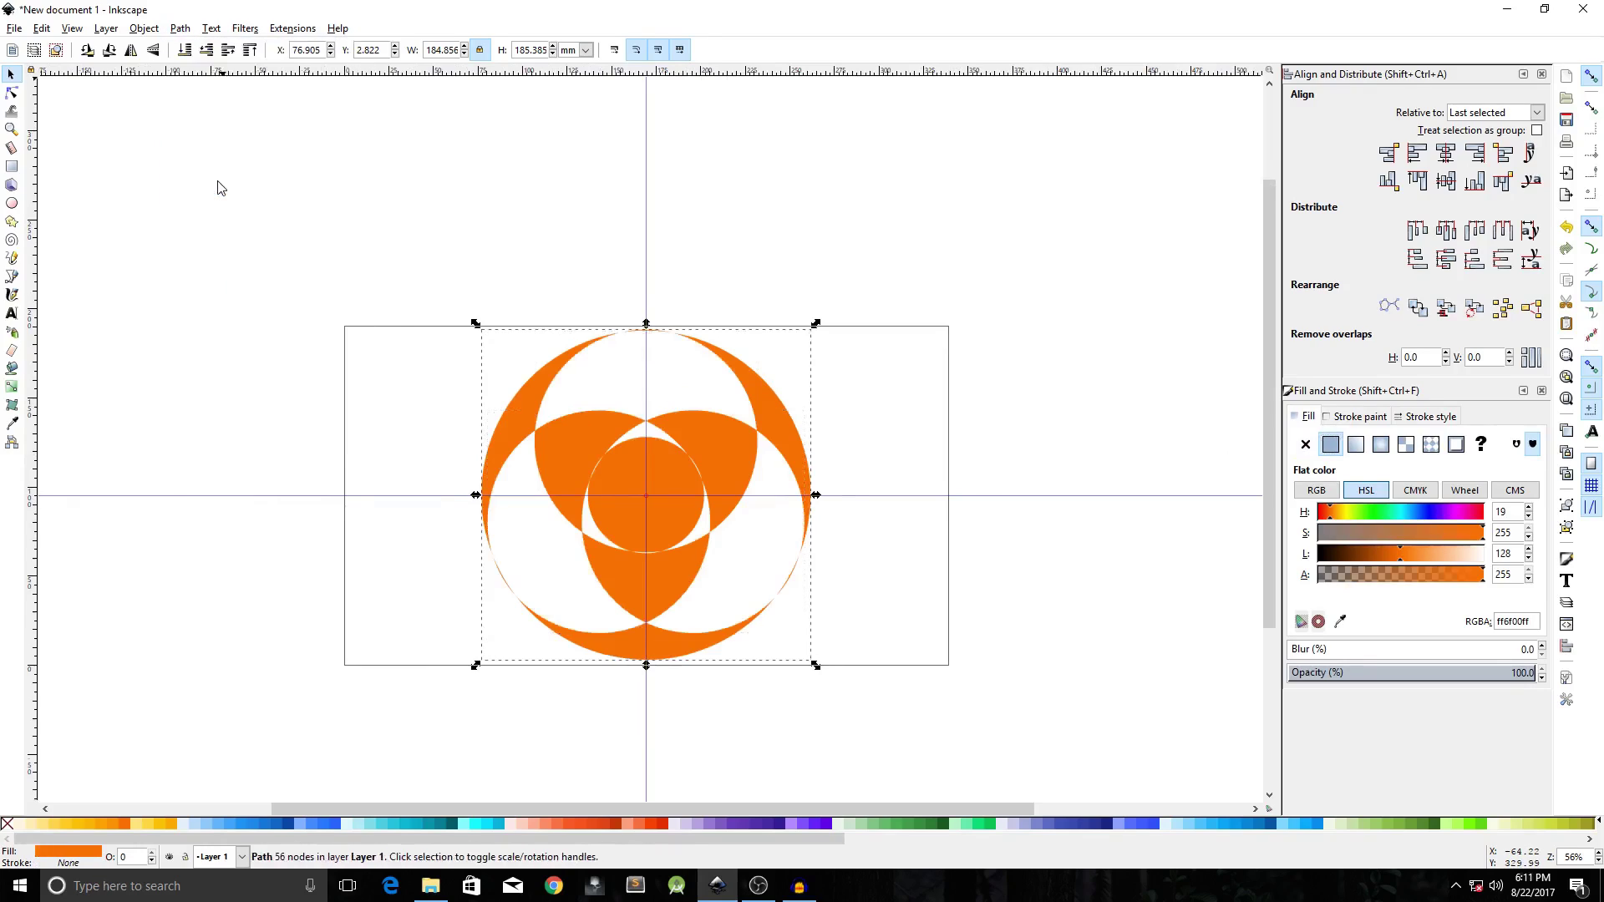
{"action": "left_click", "coordinate": [297, 290]}
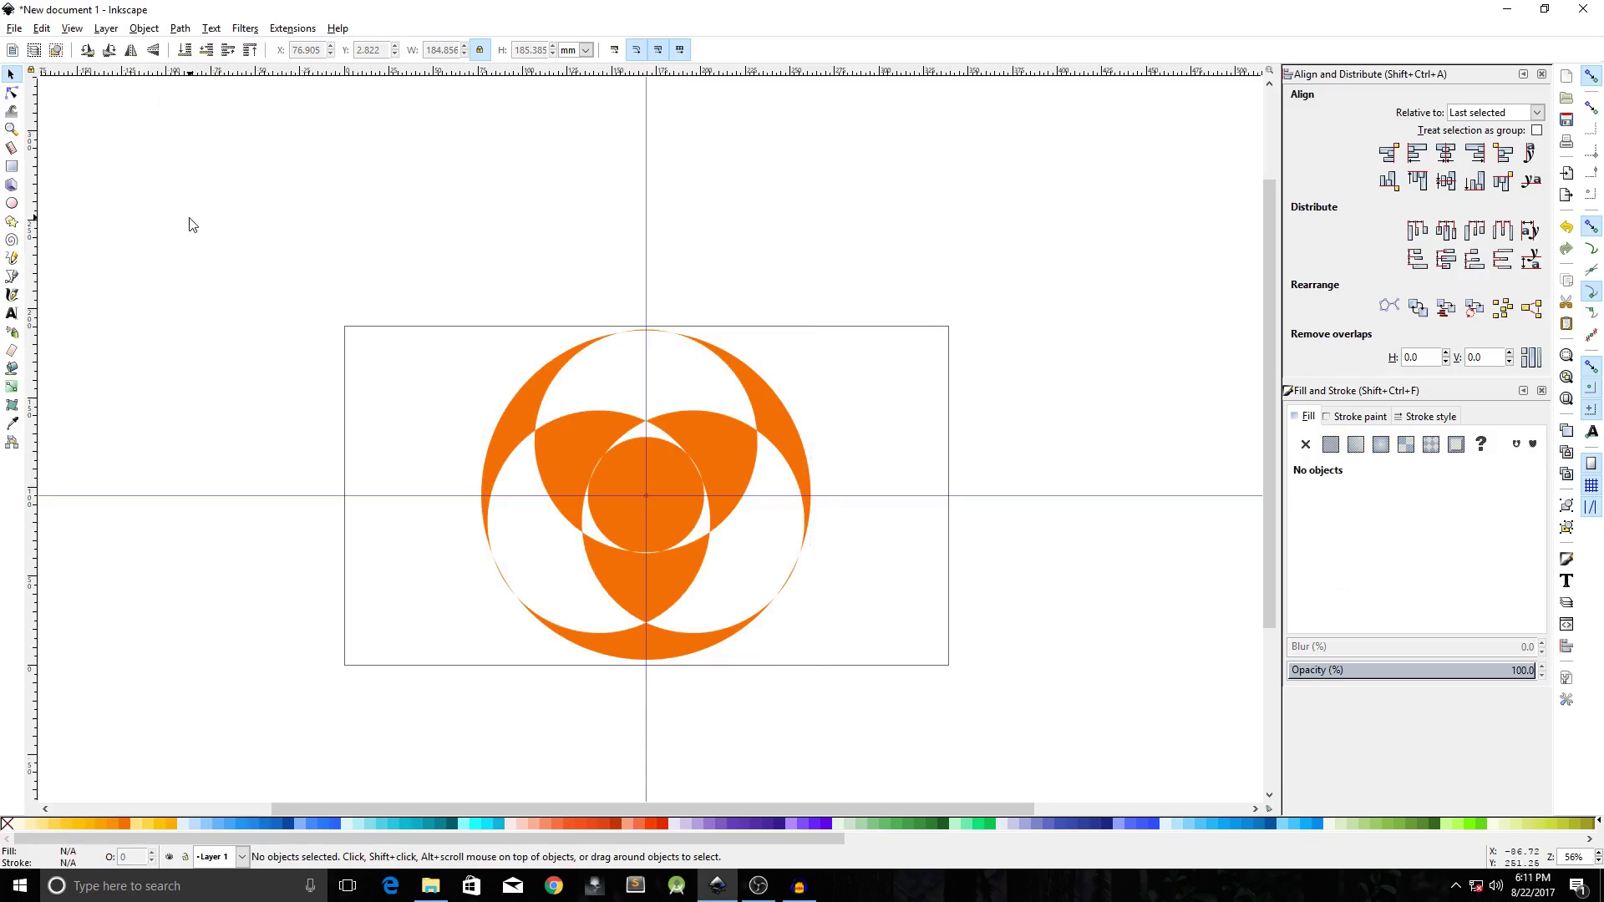
Draw a page-sized 338.667 × 190.500 mm rectangle filled dark blue (0d47a1ff).
{"action": "left_click", "coordinate": [13, 168]}
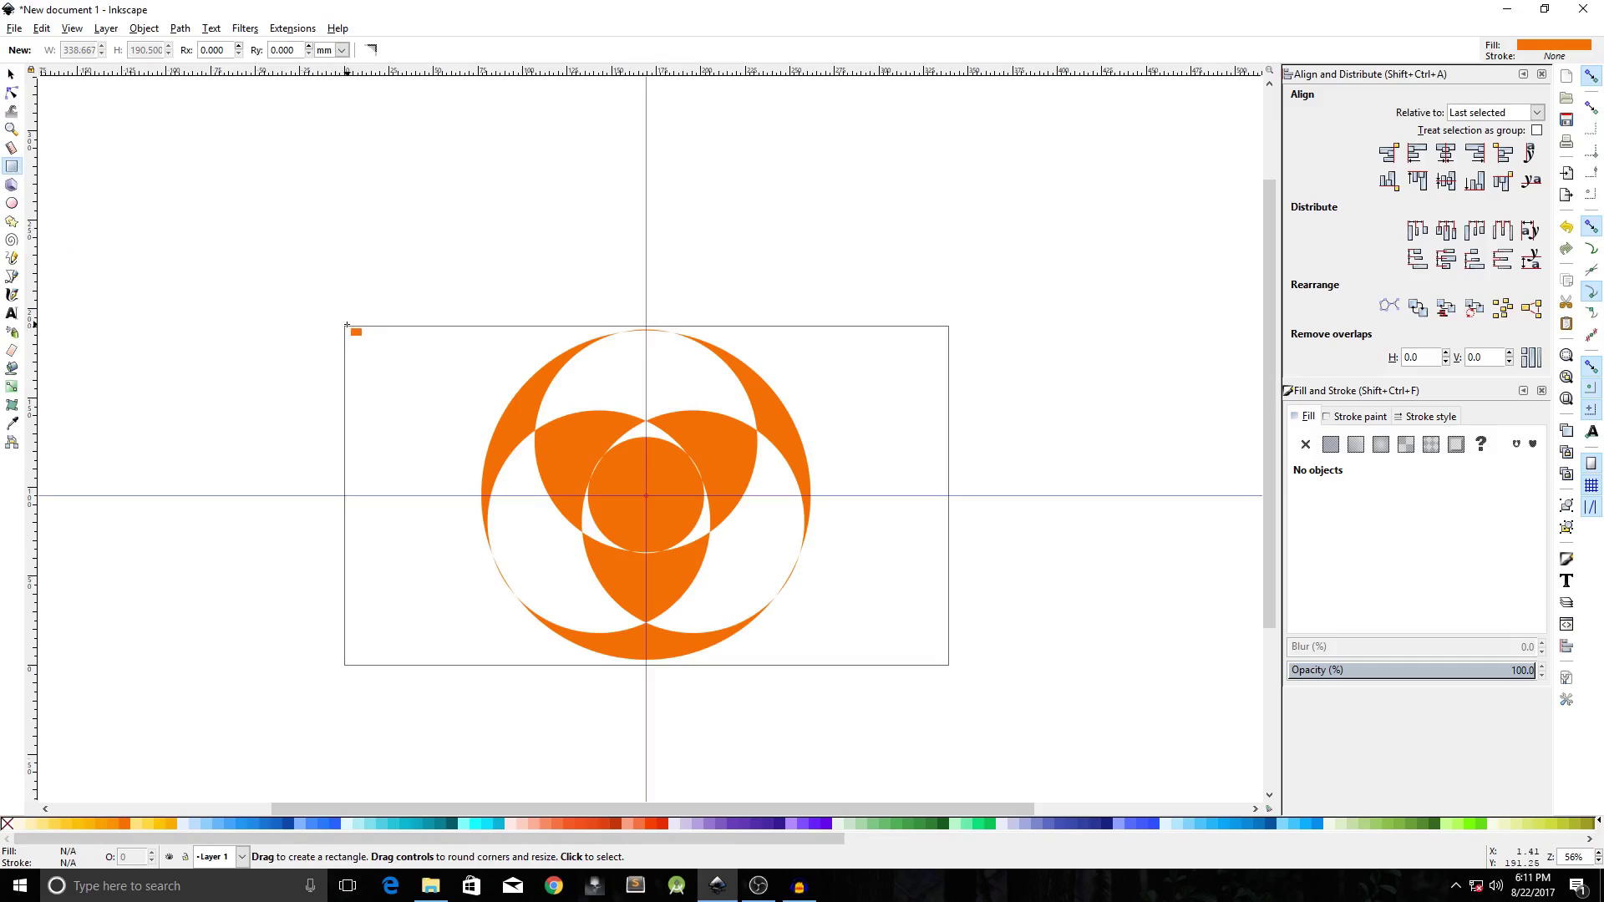
{"action": "mouse_move", "coordinate": [346, 326]}
{"action": "left_mouse_down"}
{"action": "mouse_move", "coordinate": [501, 447]}
{"action": "mouse_move", "coordinate": [811, 569]}
{"action": "mouse_move", "coordinate": [949, 665]}
{"action": "left_mouse_up"}
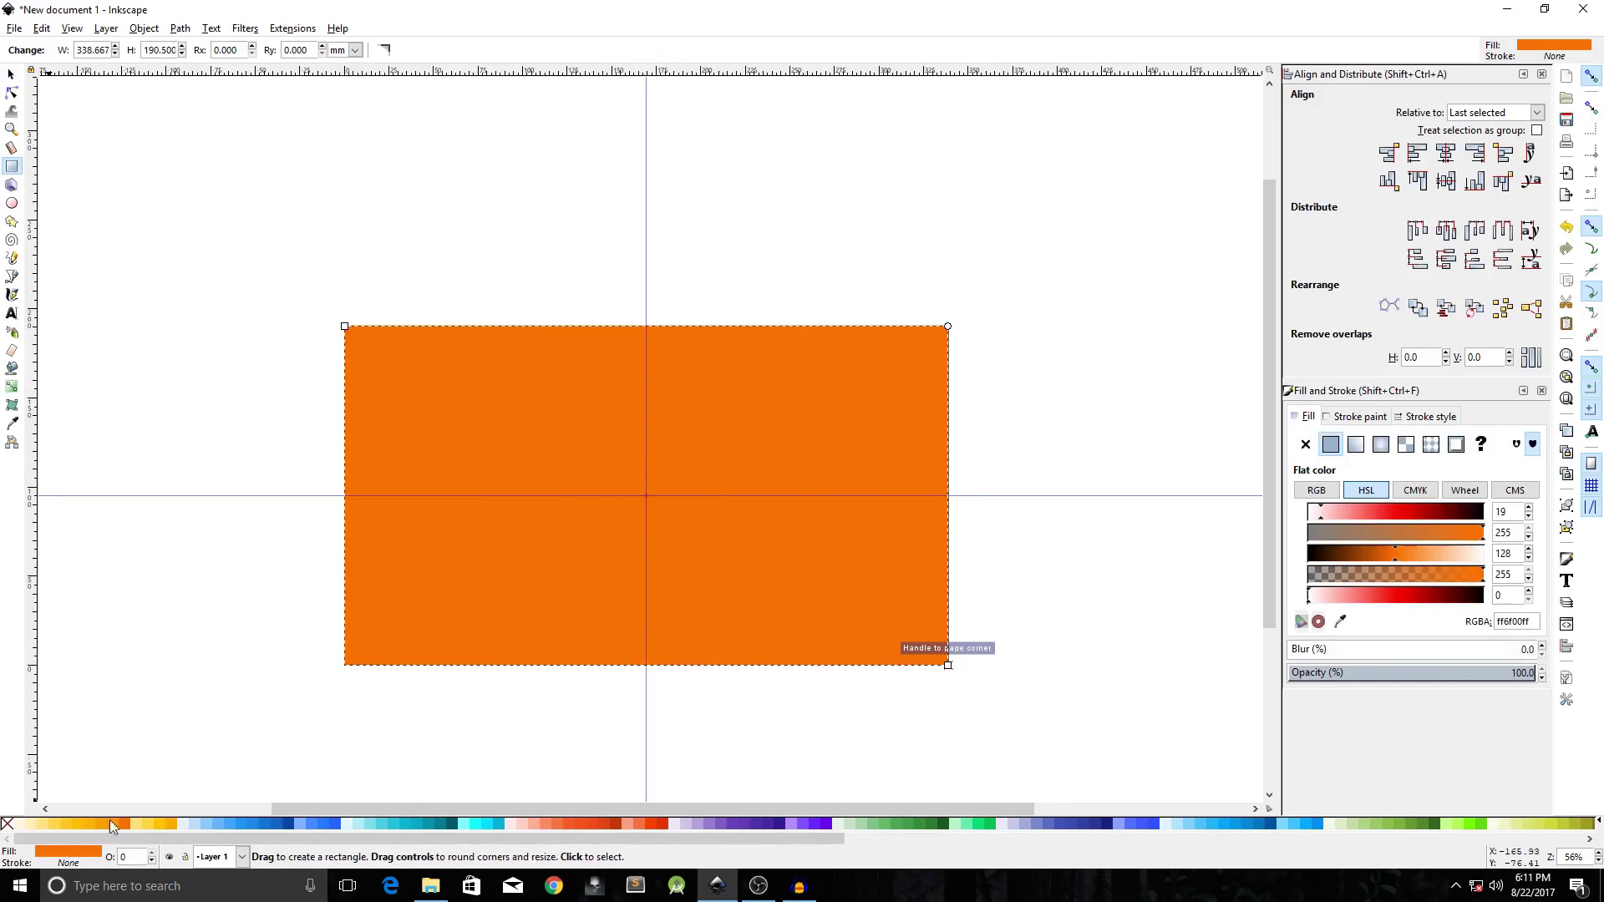
{"action": "left_click", "coordinate": [169, 825]}
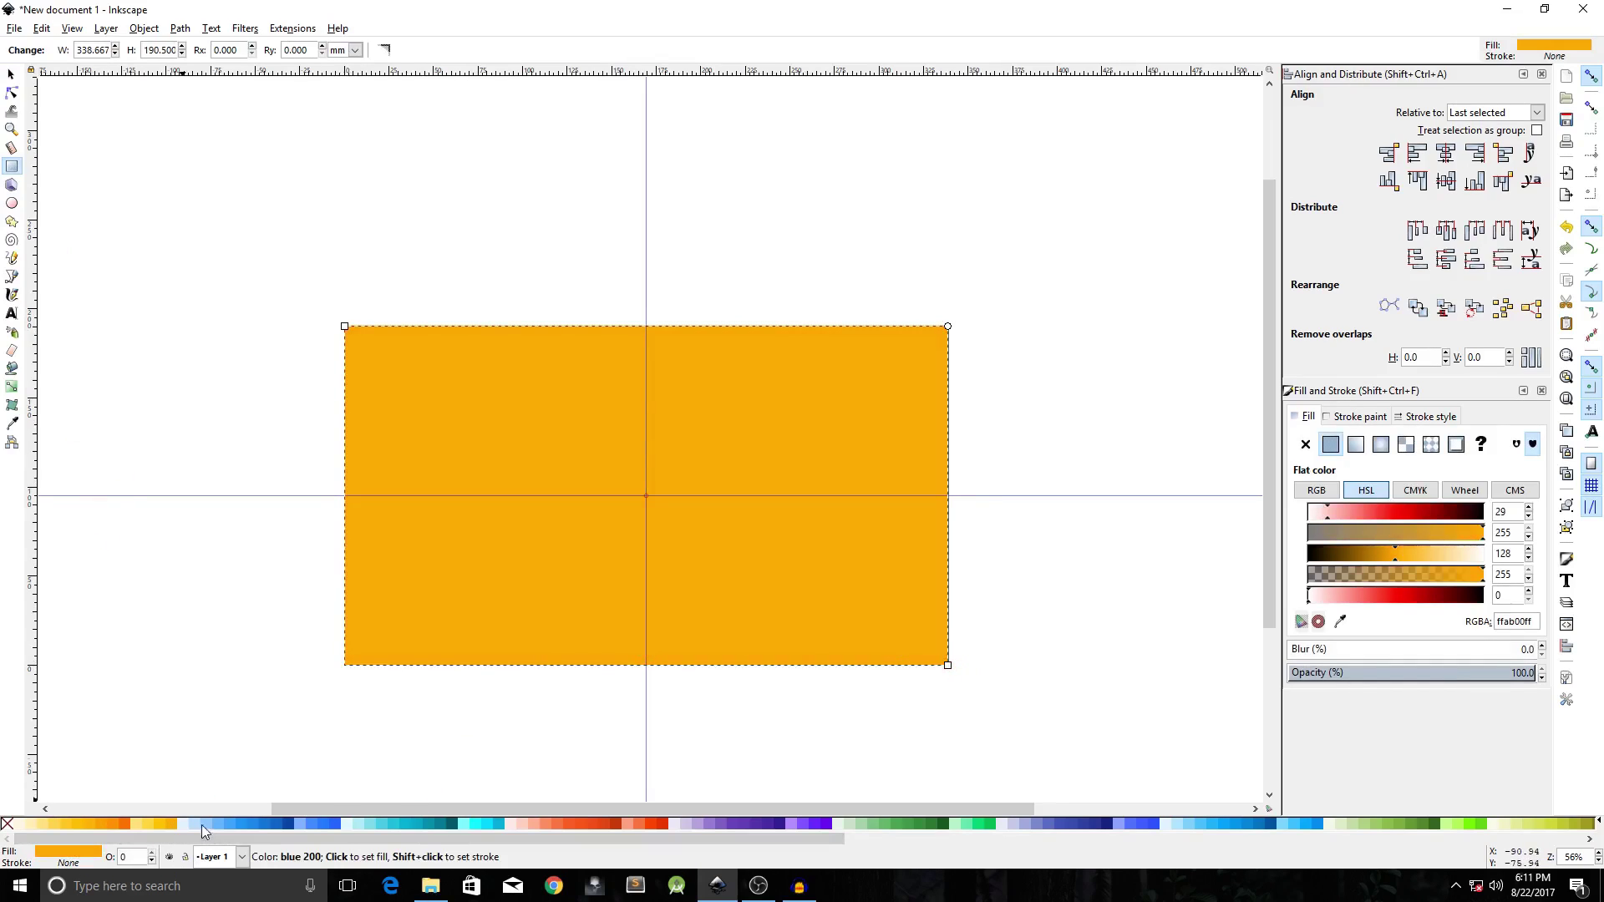
{"action": "left_click", "coordinate": [288, 823]}
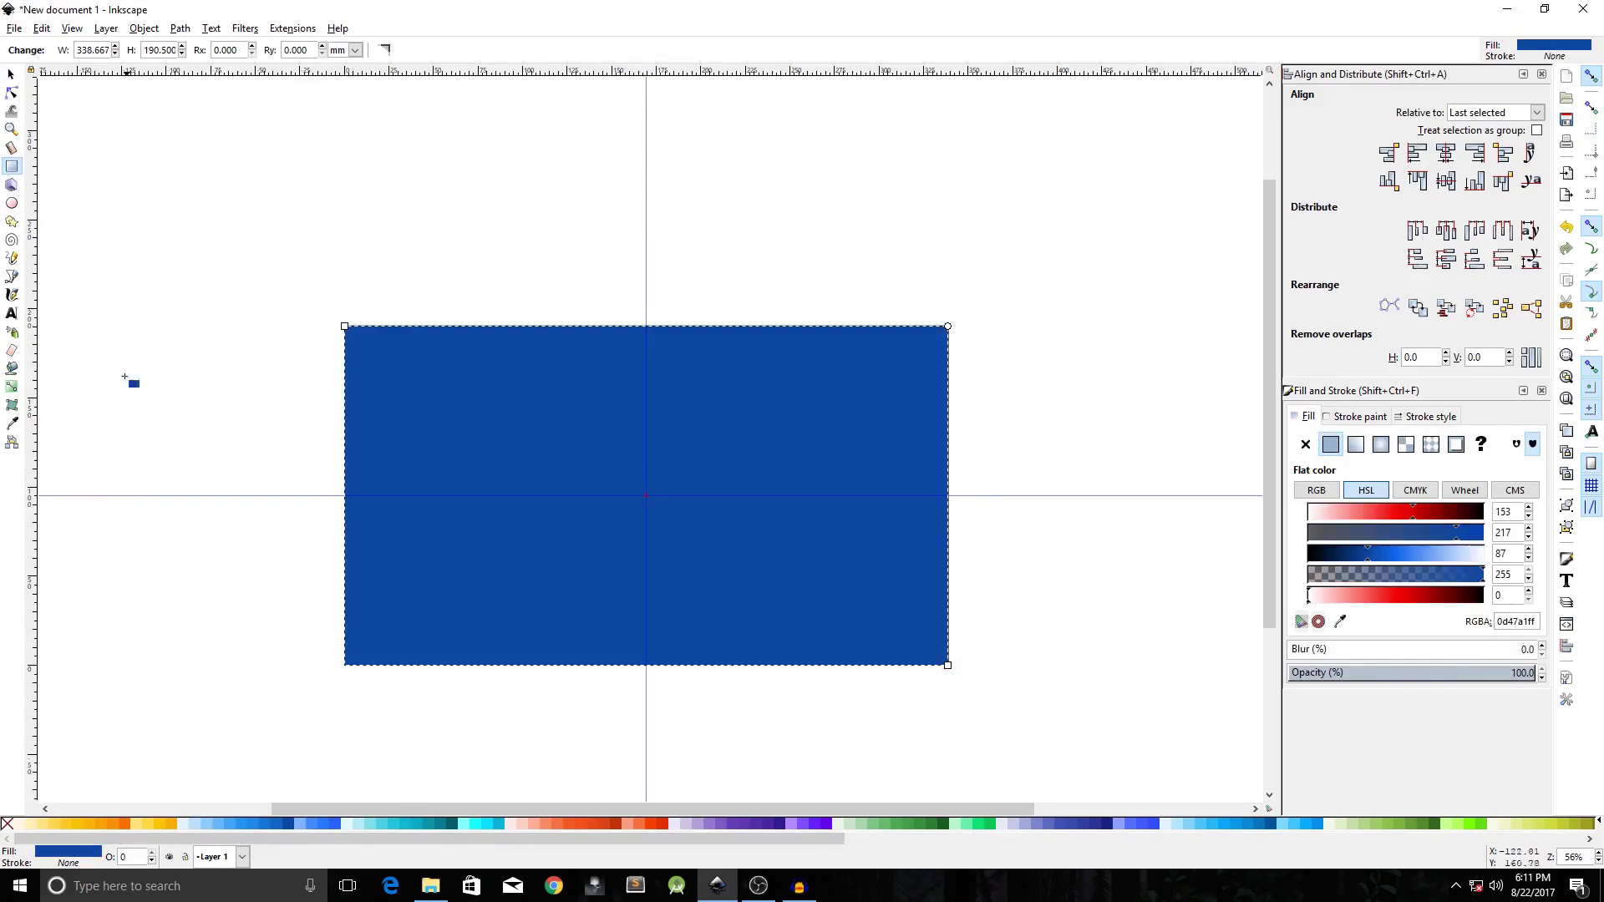
{"action": "left_click", "coordinate": [12, 75]}
Lower the blue rectangle to the bottom, behind the orange design.
{"action": "left_click", "coordinate": [184, 50]}
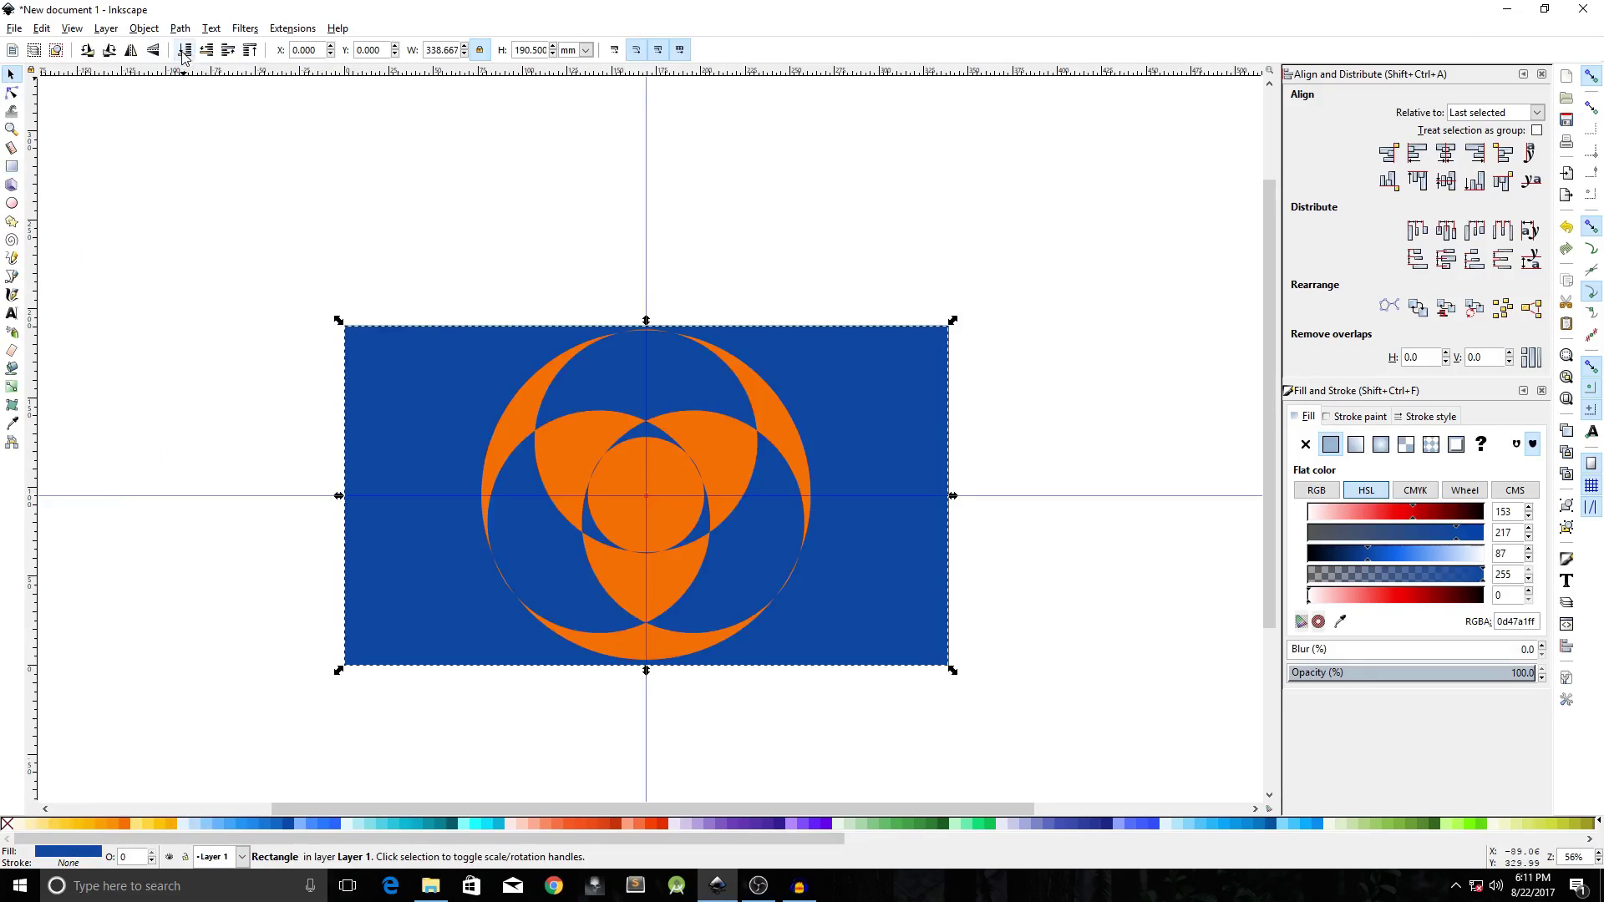
{"action": "left_click", "coordinate": [289, 263]}
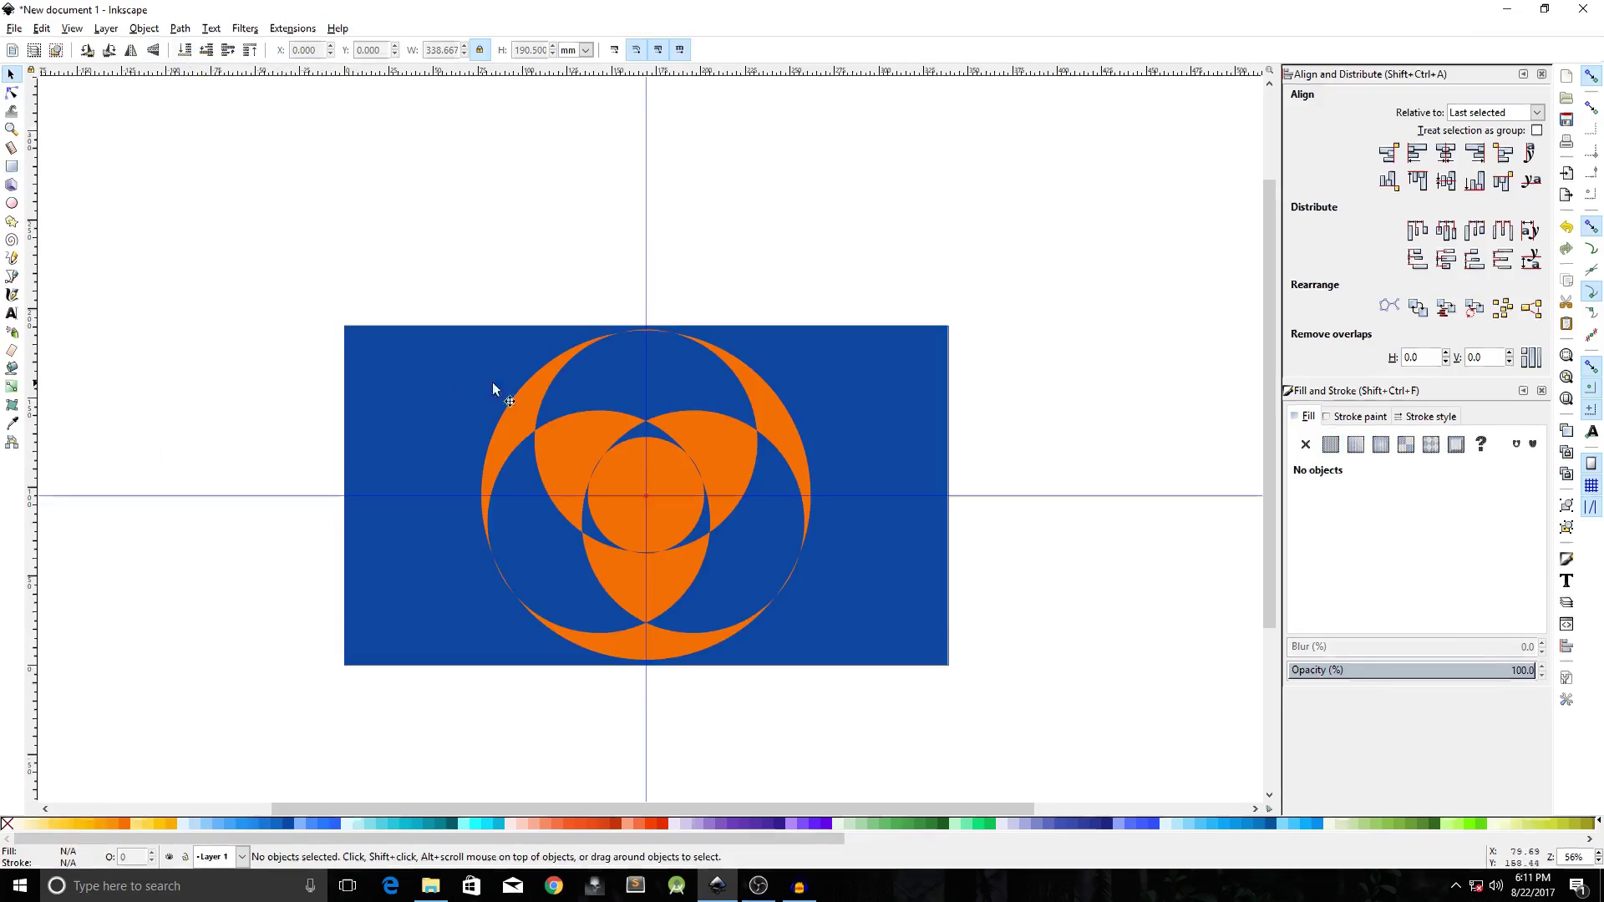
{"action": "scroll", "coordinate": [543, 441], "scroll_direction": "up", "scroll_amount": 1, "text": "ctrl"}
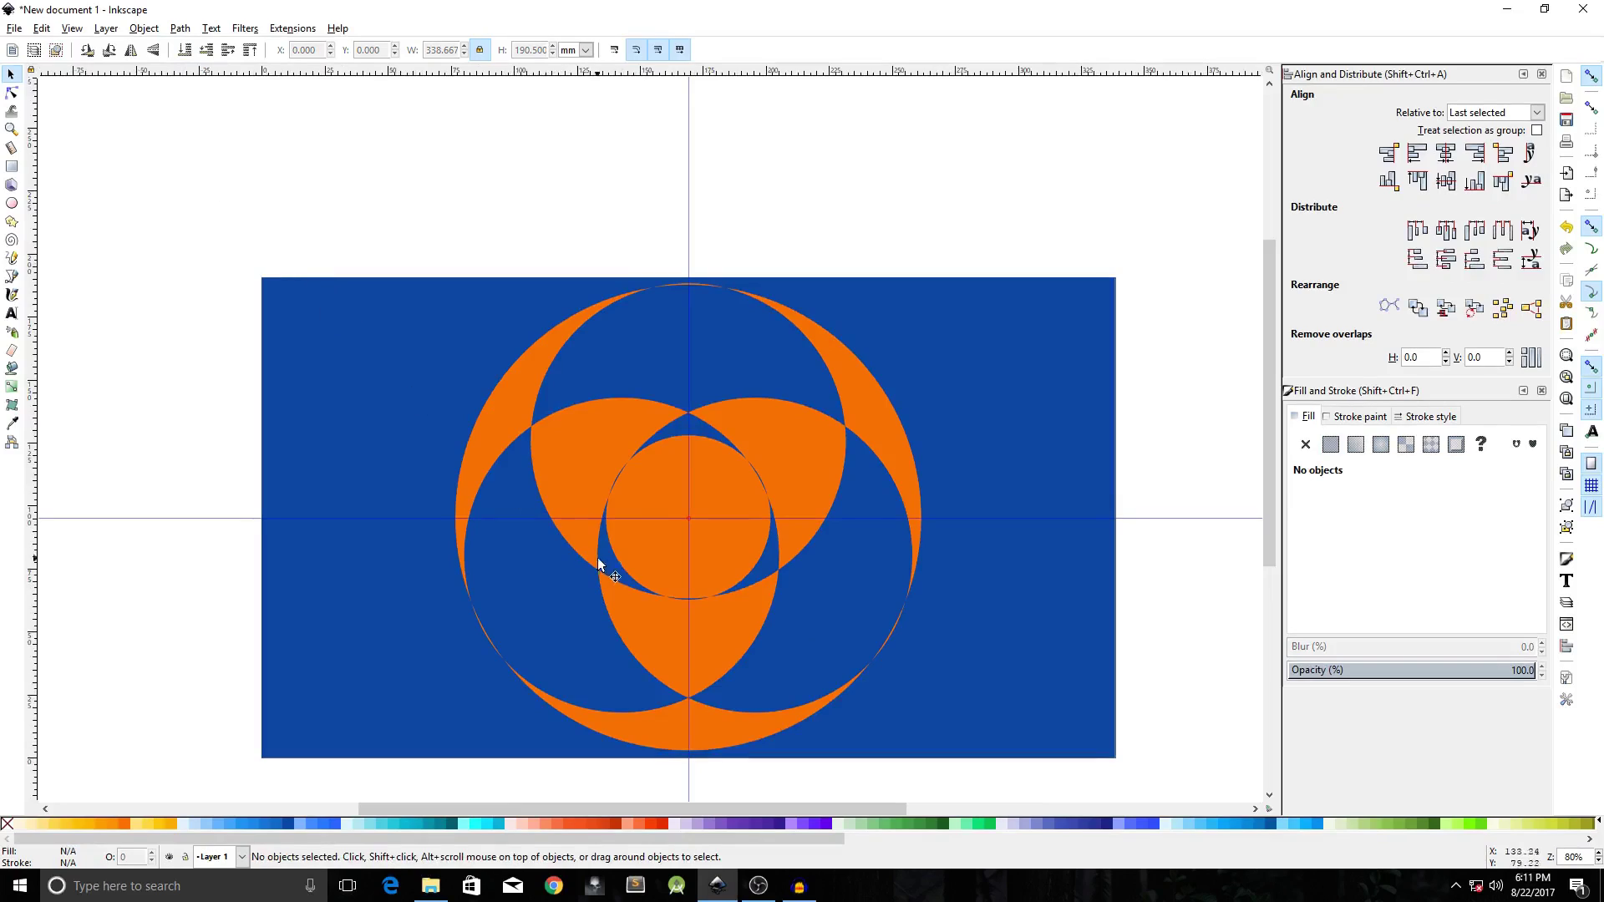
{"action": "scroll", "coordinate": [781, 610], "scroll_direction": "down", "scroll_amount": 1}
Select everything and apply Path > Division, cutting the background into 20 blue pieces.
{"action": "key", "text": "ctrl+a"}
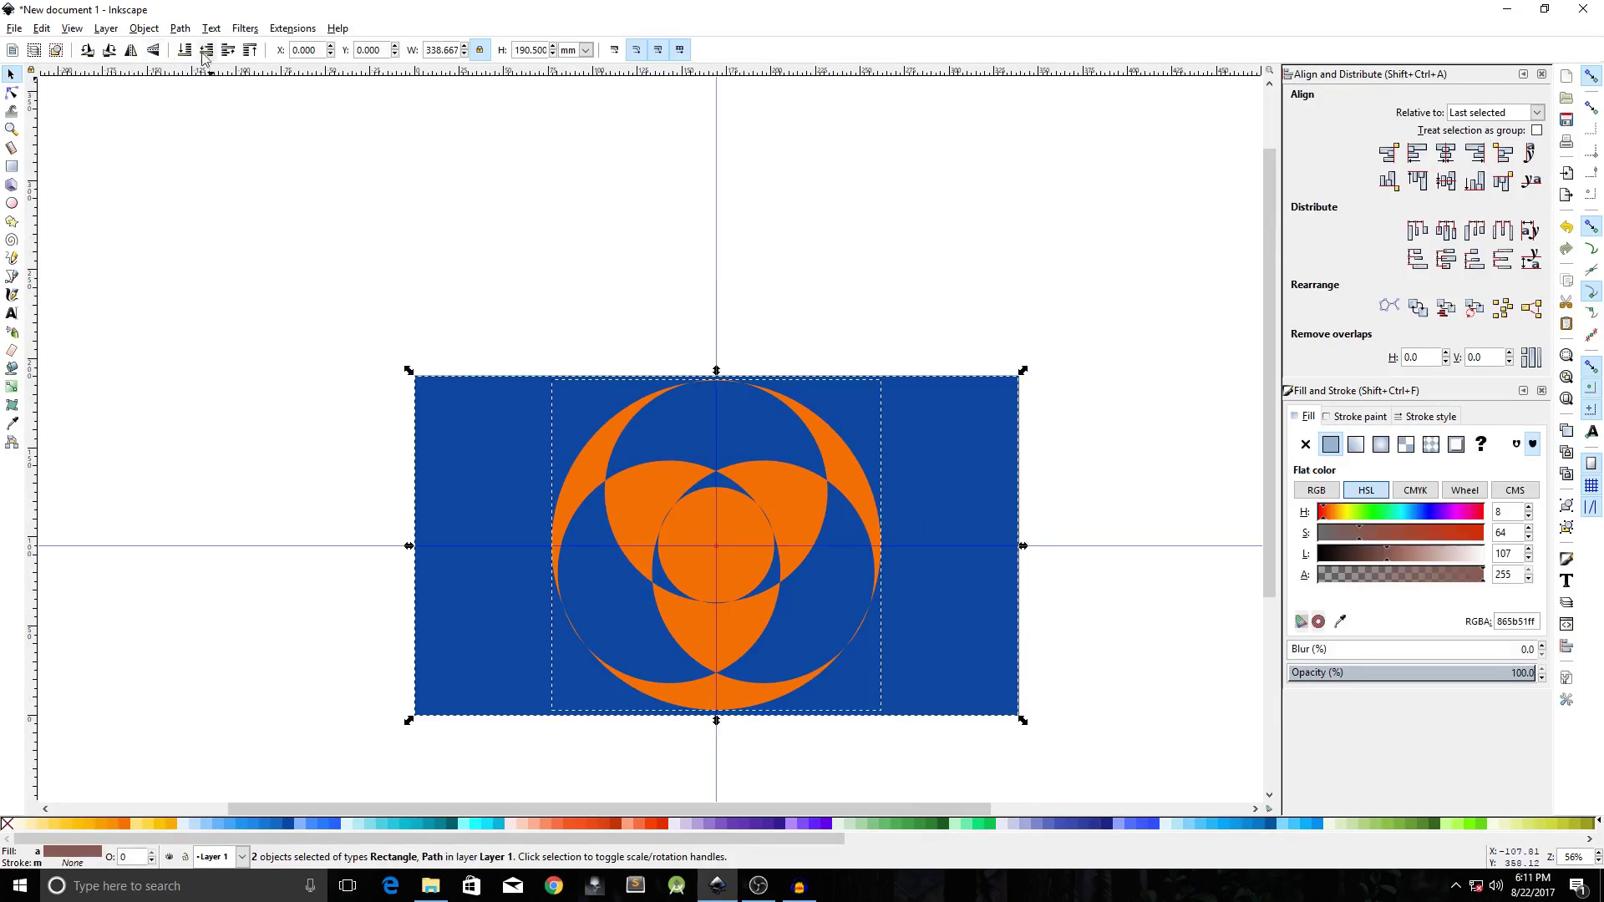
{"action": "left_click", "coordinate": [180, 28]}
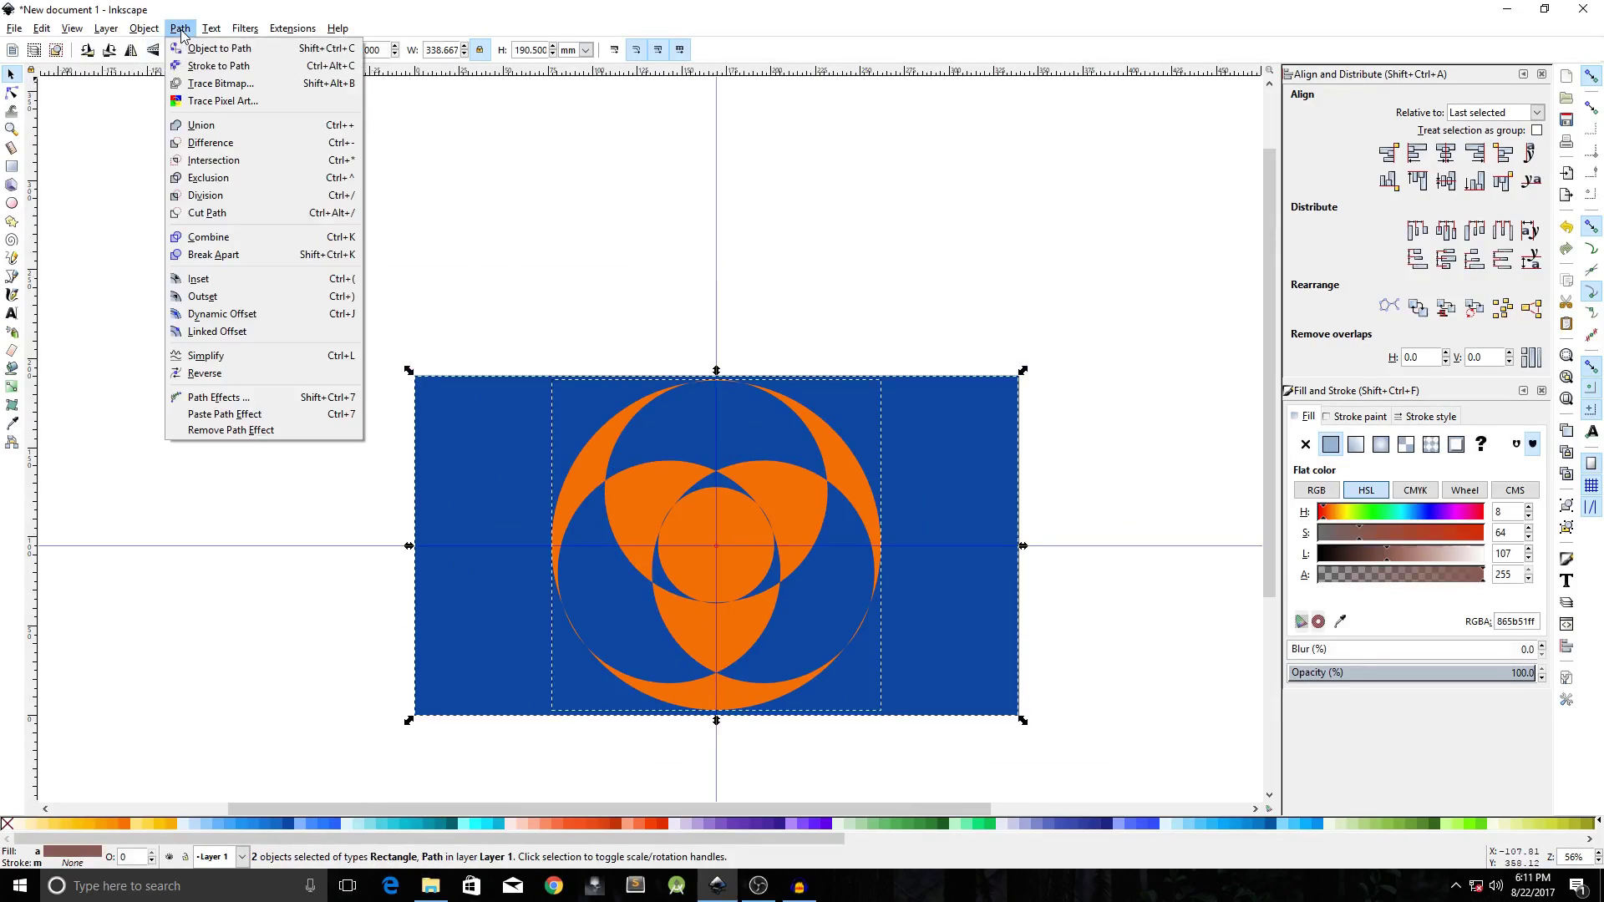
{"action": "left_click", "coordinate": [205, 195]}
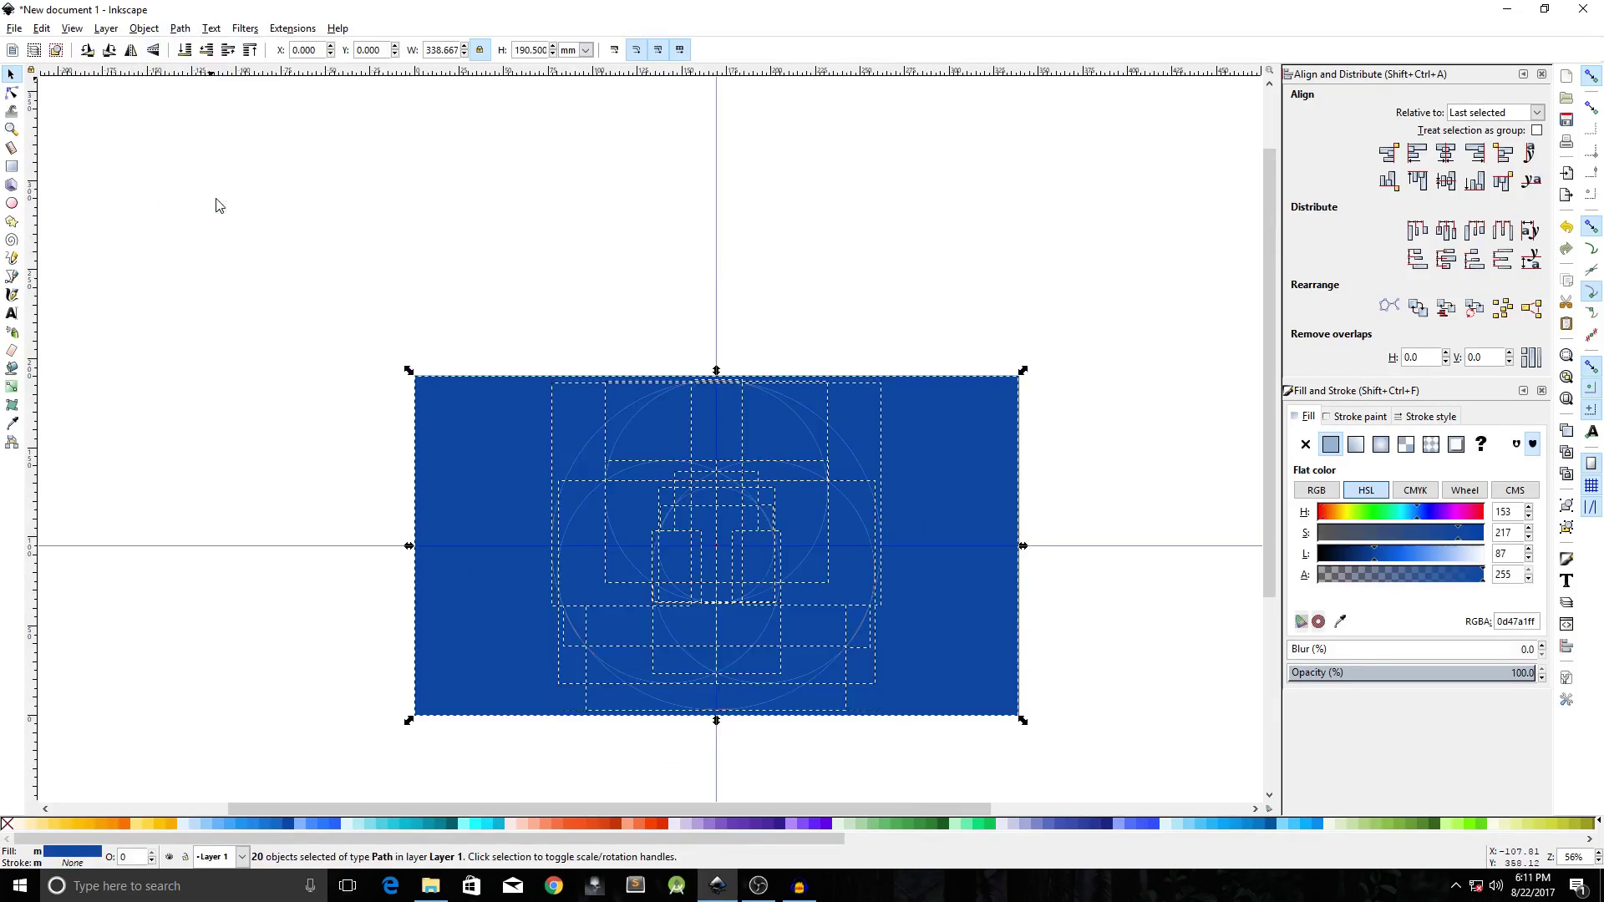
{"action": "left_click", "coordinate": [526, 337]}
{"action": "scroll", "coordinate": [702, 610], "scroll_direction": "up", "scroll_amount": 2, "text": "ctrl"}
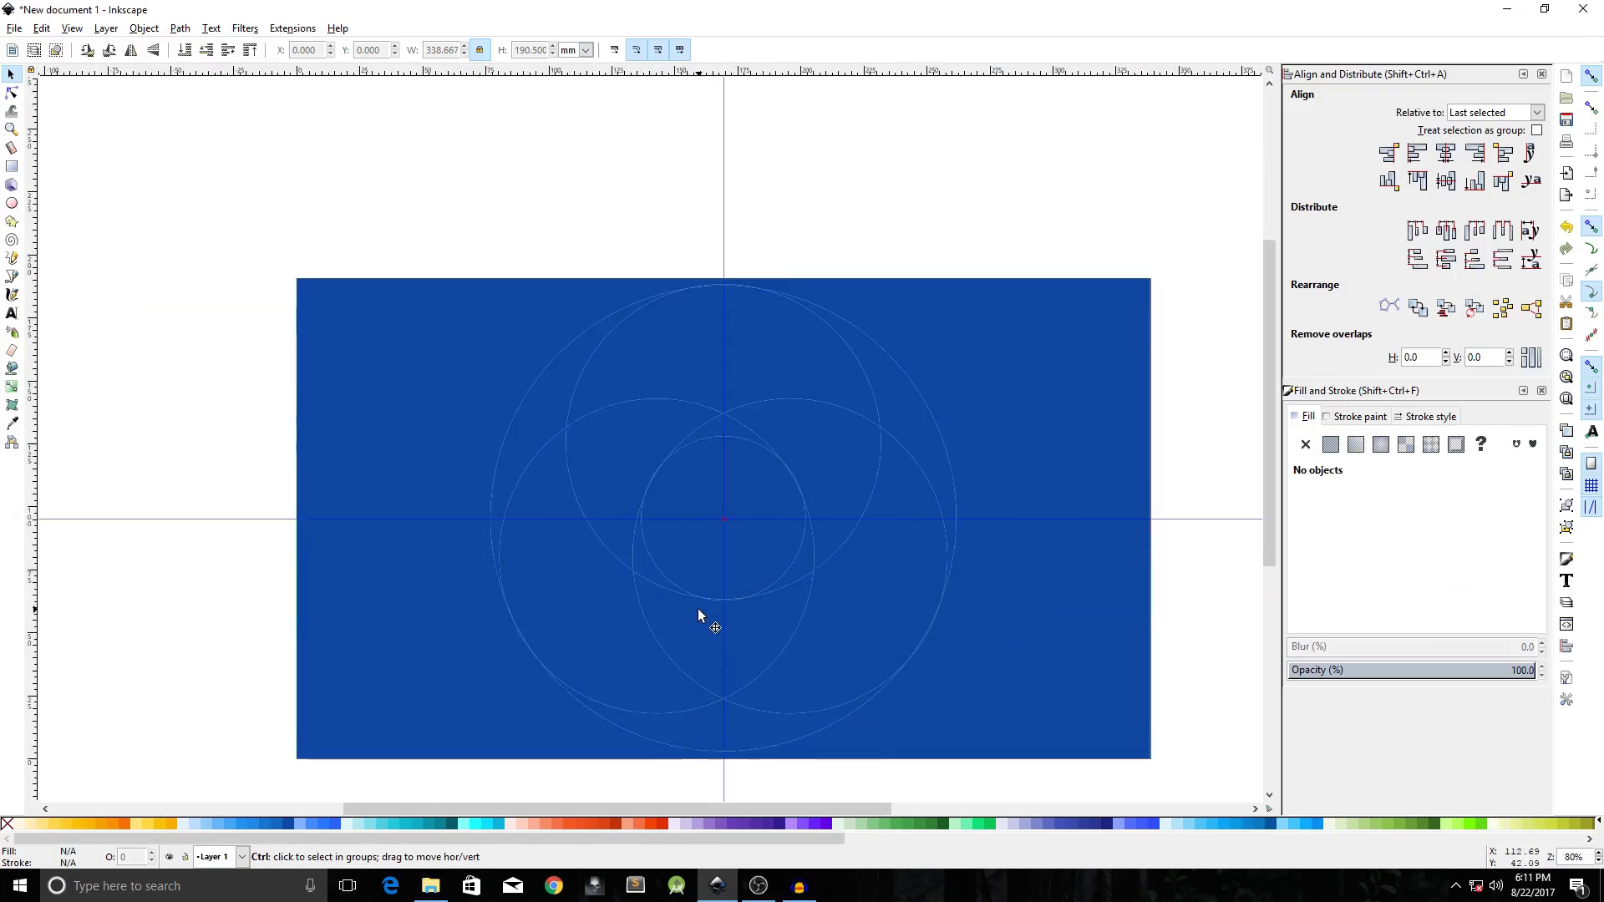
{"action": "left_click_drag", "start_coordinate": [669, 564], "coordinate": [621, 548]}
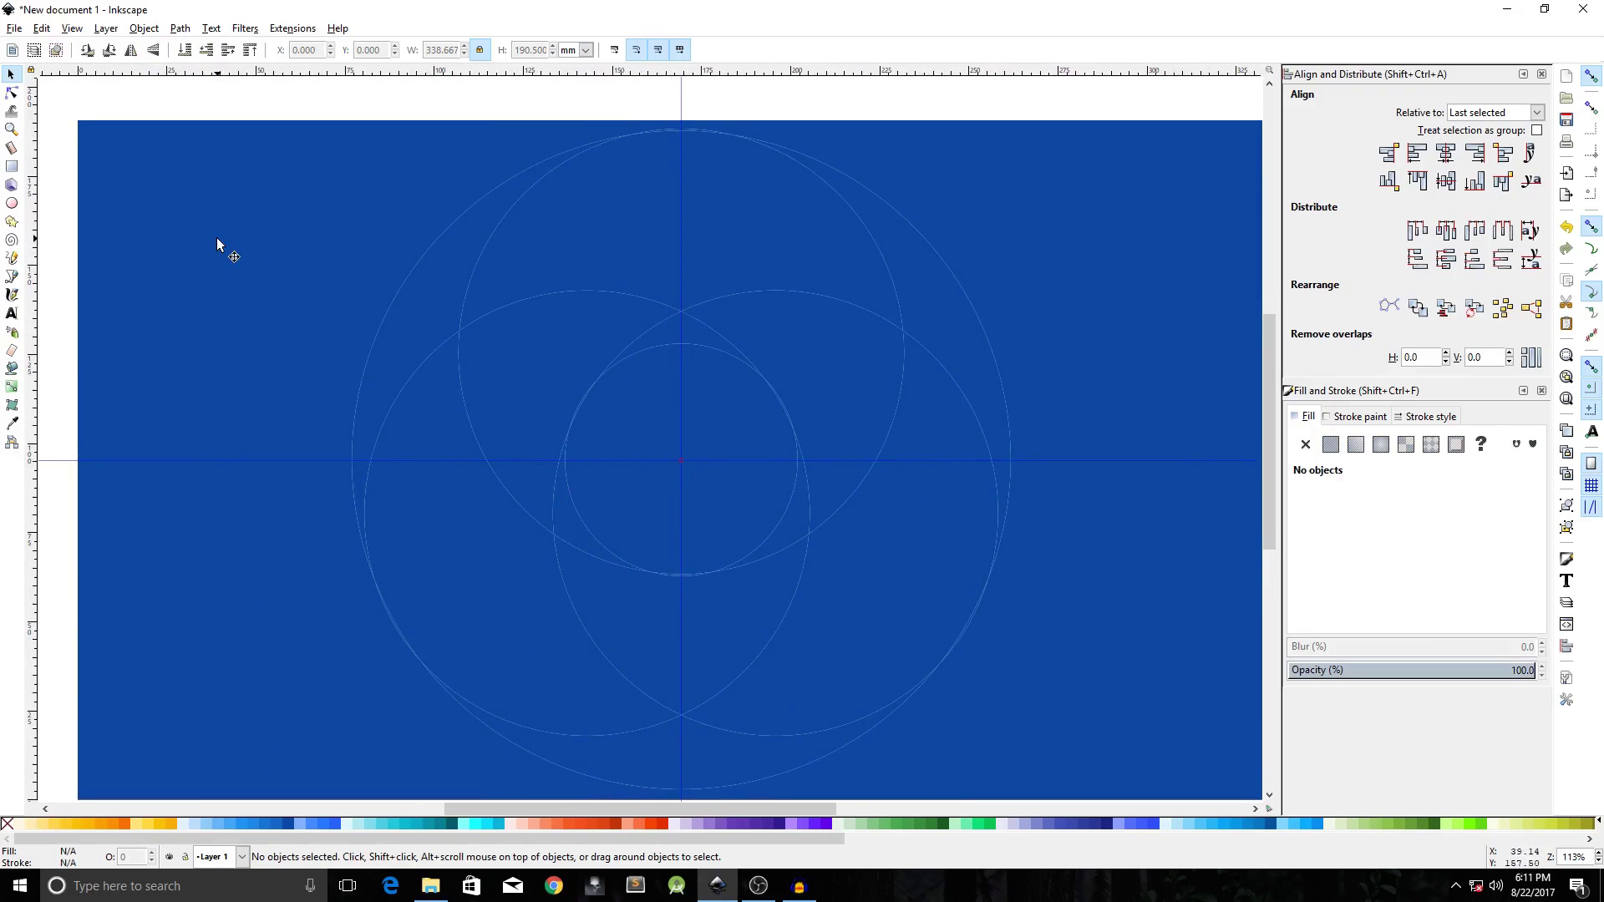
With the Node tool, select the left, upper arc, right and small inner pieces and union them.
{"action": "left_click", "coordinate": [11, 95]}
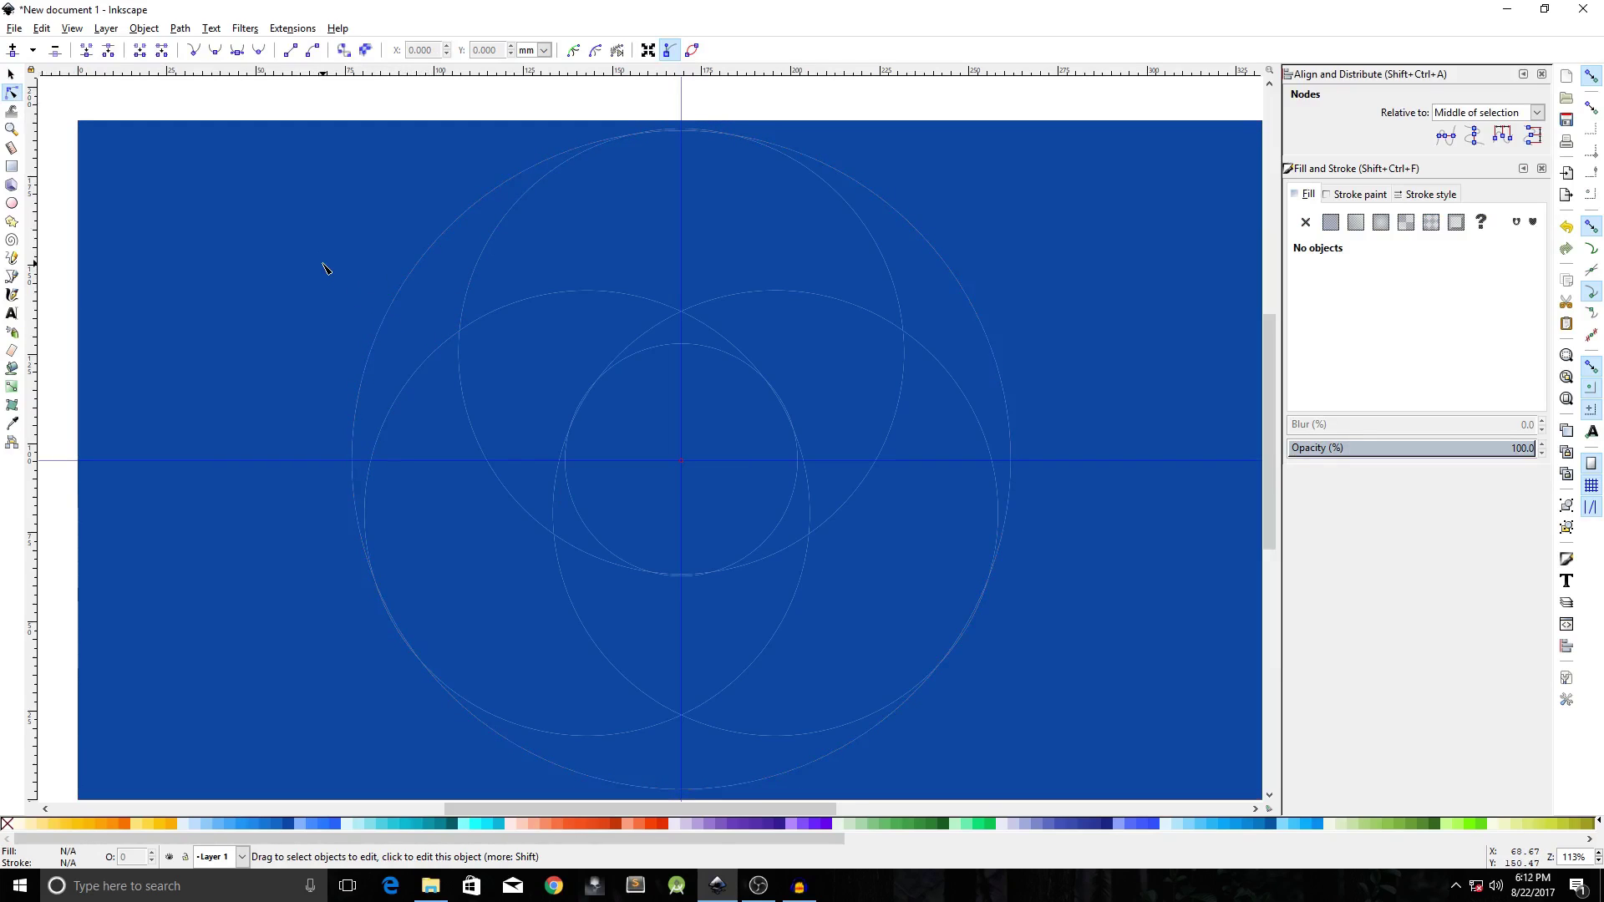
{"action": "scroll", "coordinate": [325, 268], "scroll_direction": "down", "scroll_amount": 1}
{"action": "scroll", "coordinate": [306, 261], "scroll_direction": "up", "scroll_amount": 1}
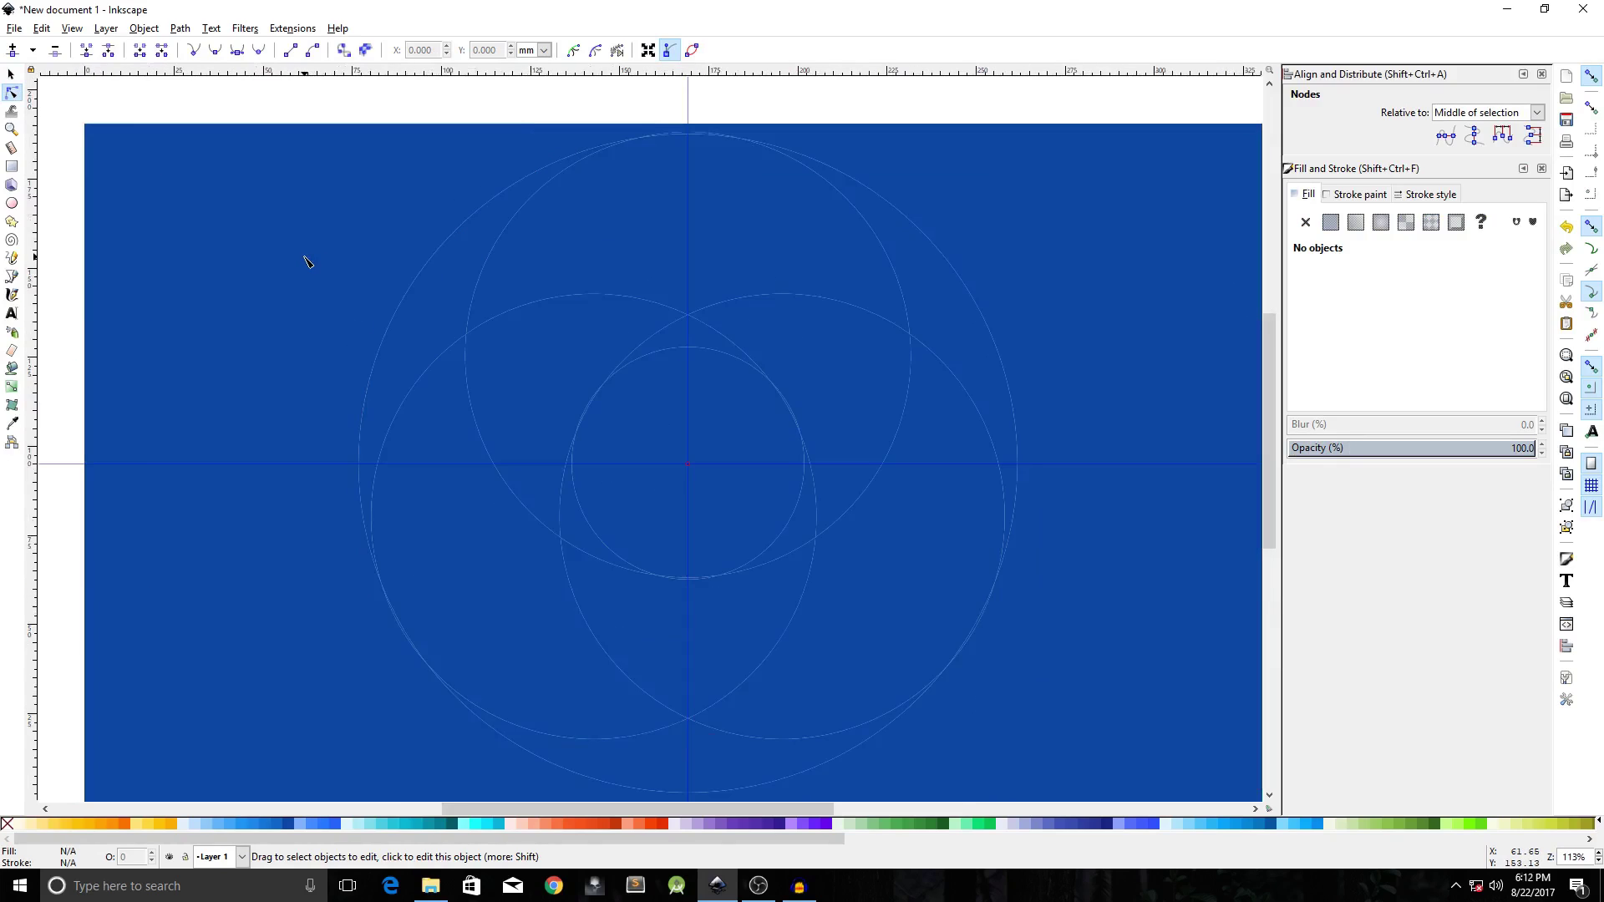
{"action": "left_click", "coordinate": [433, 320]}
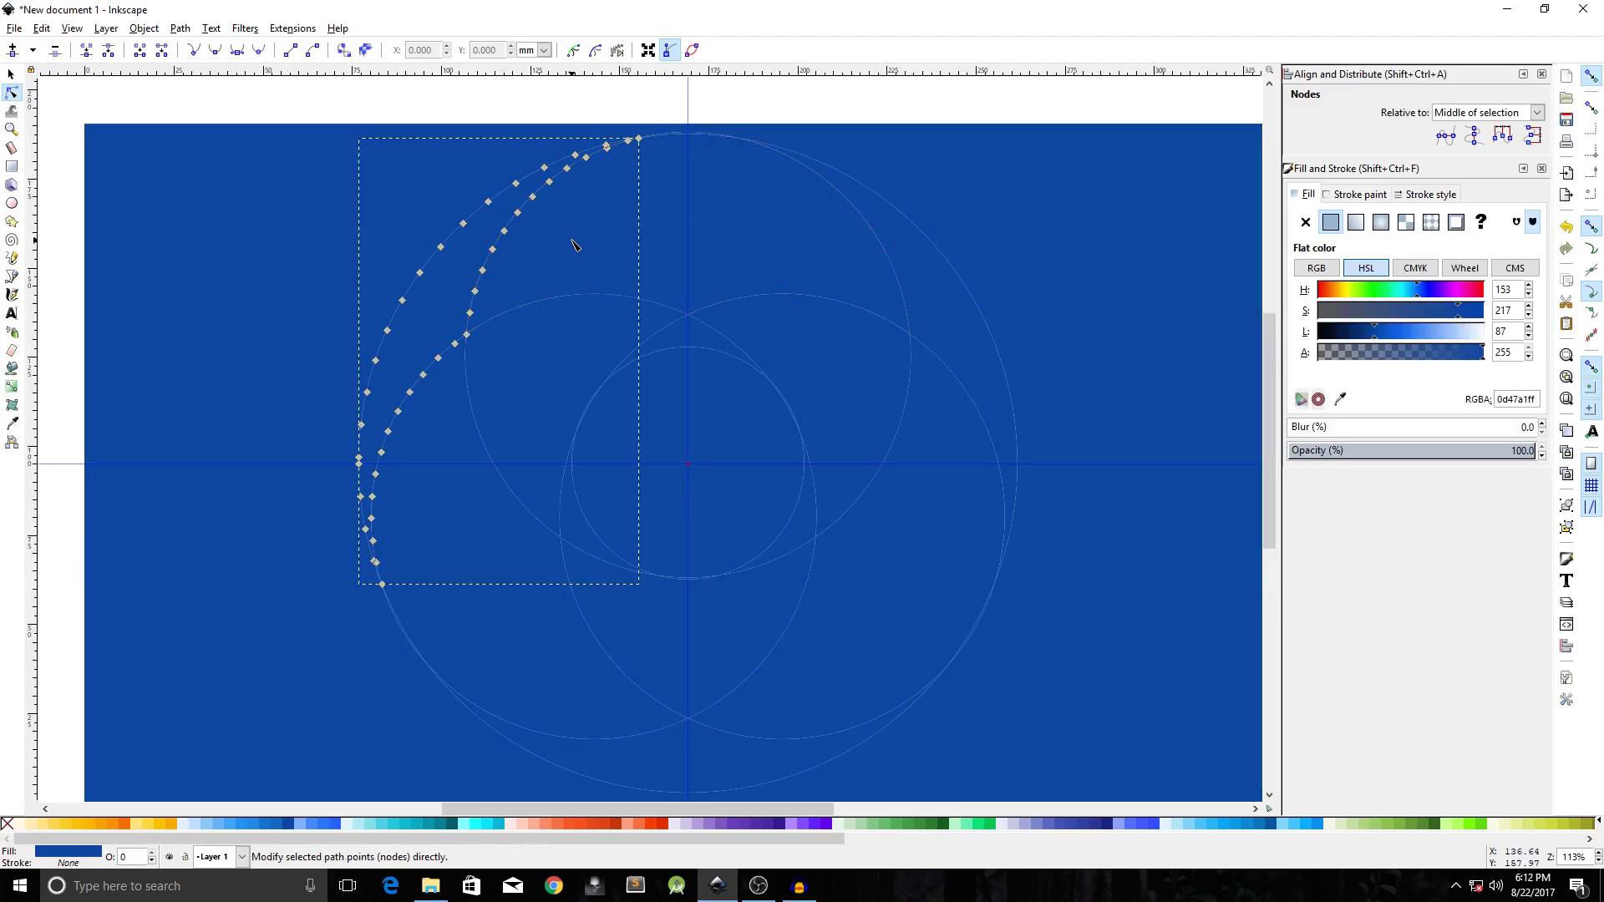
{"action": "left_click", "coordinate": [739, 231], "text": "shift"}
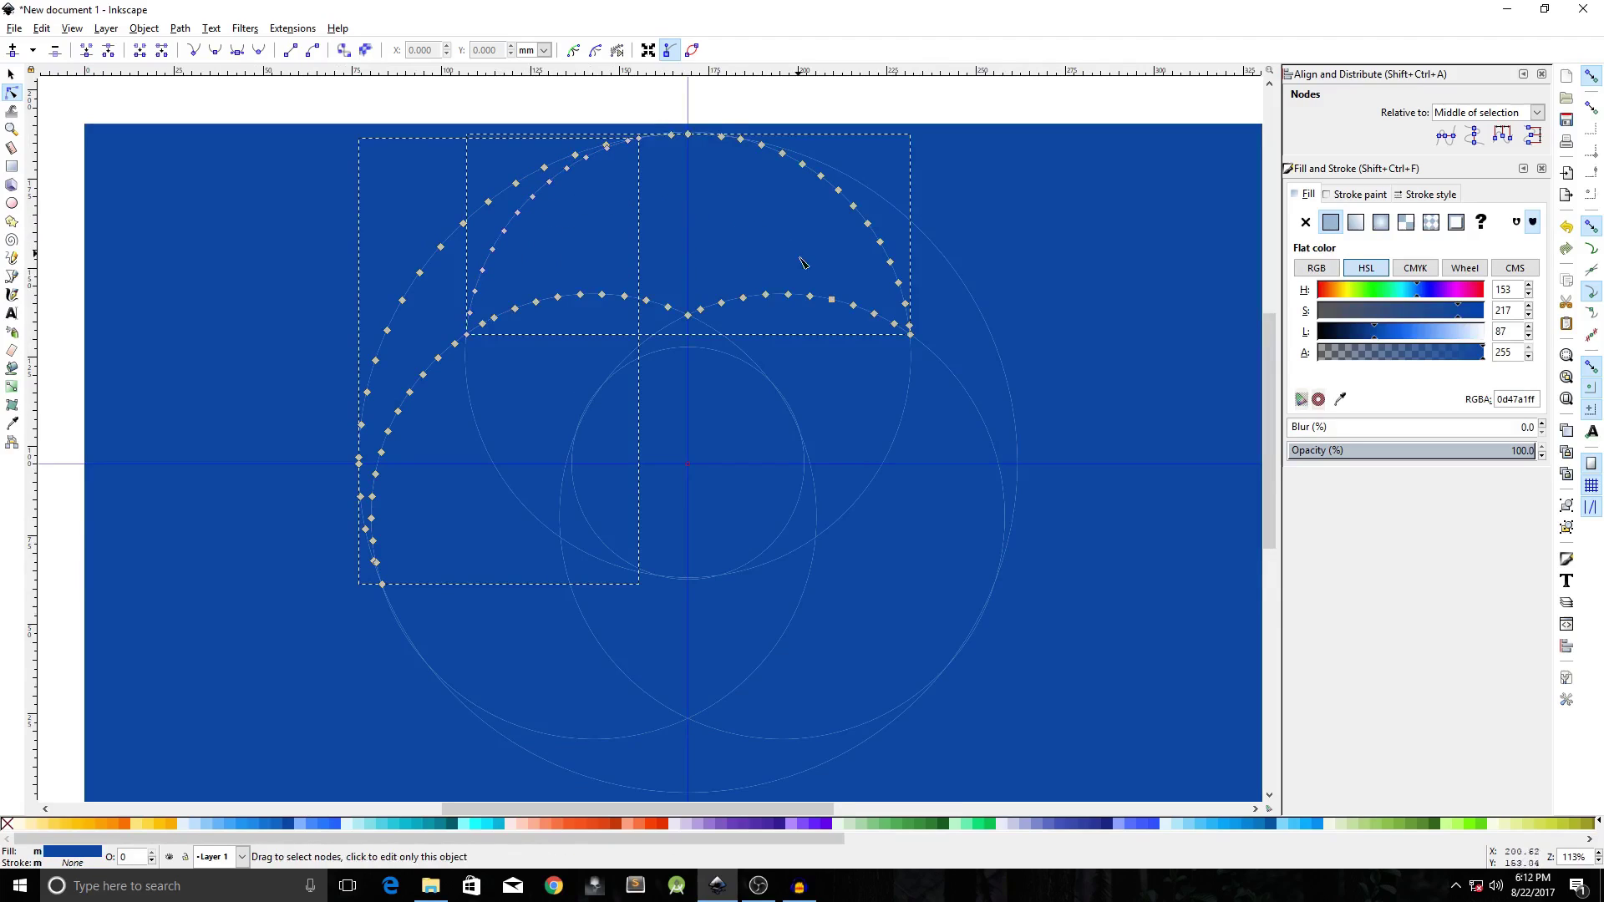
{"action": "left_click", "coordinate": [869, 426], "text": "shift"}
{"action": "left_click", "coordinate": [786, 554], "text": "shift"}
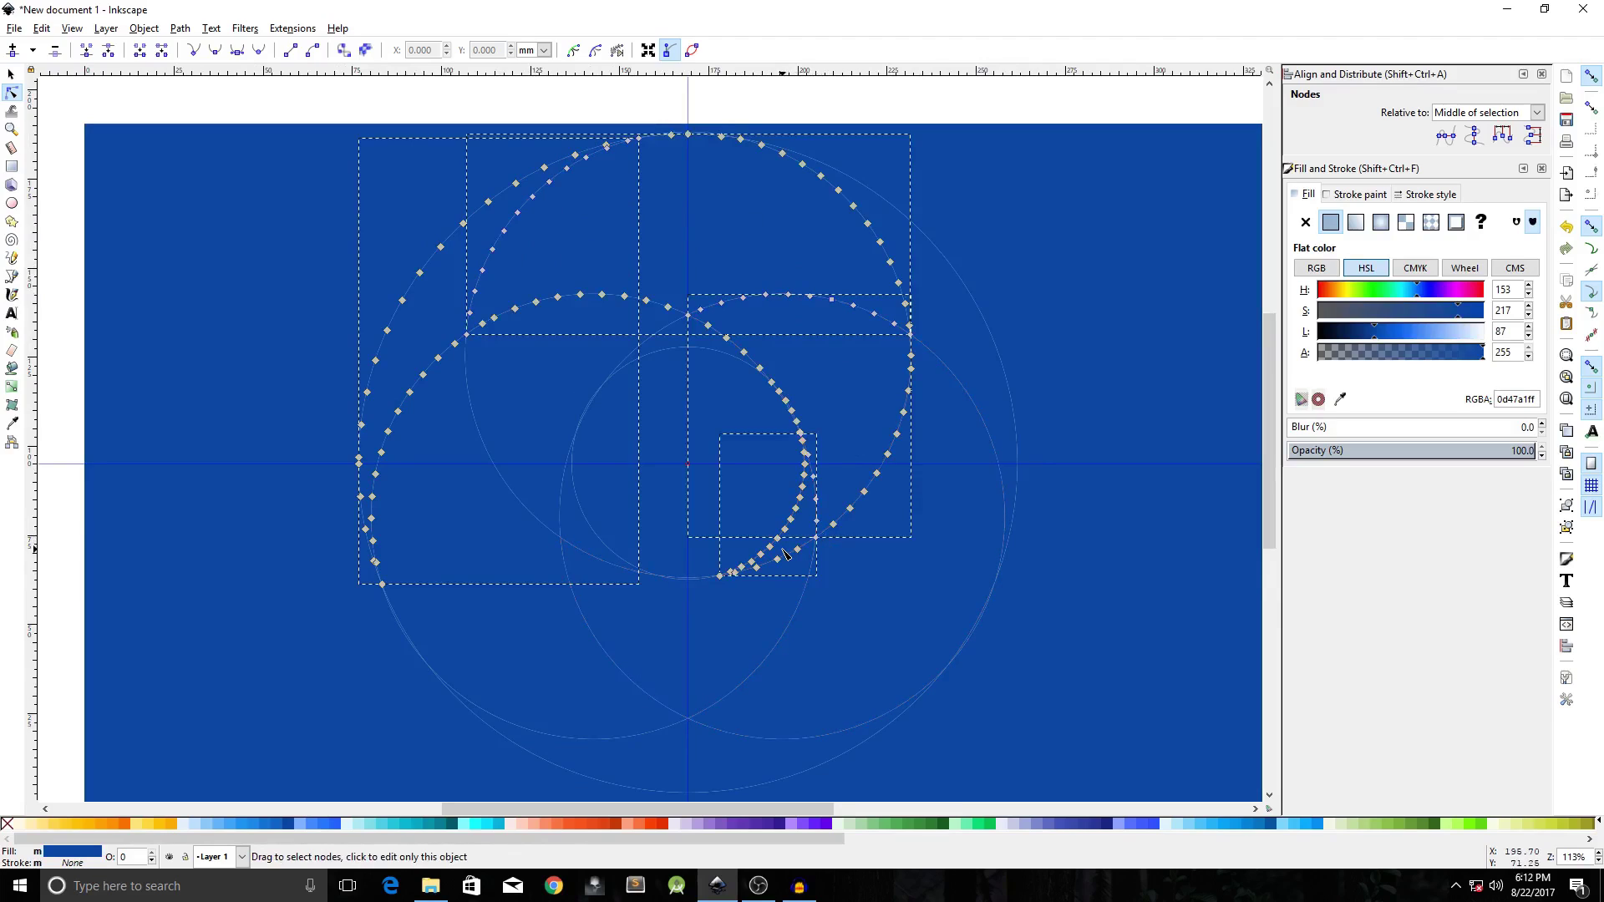
{"action": "left_click", "coordinate": [179, 30]}
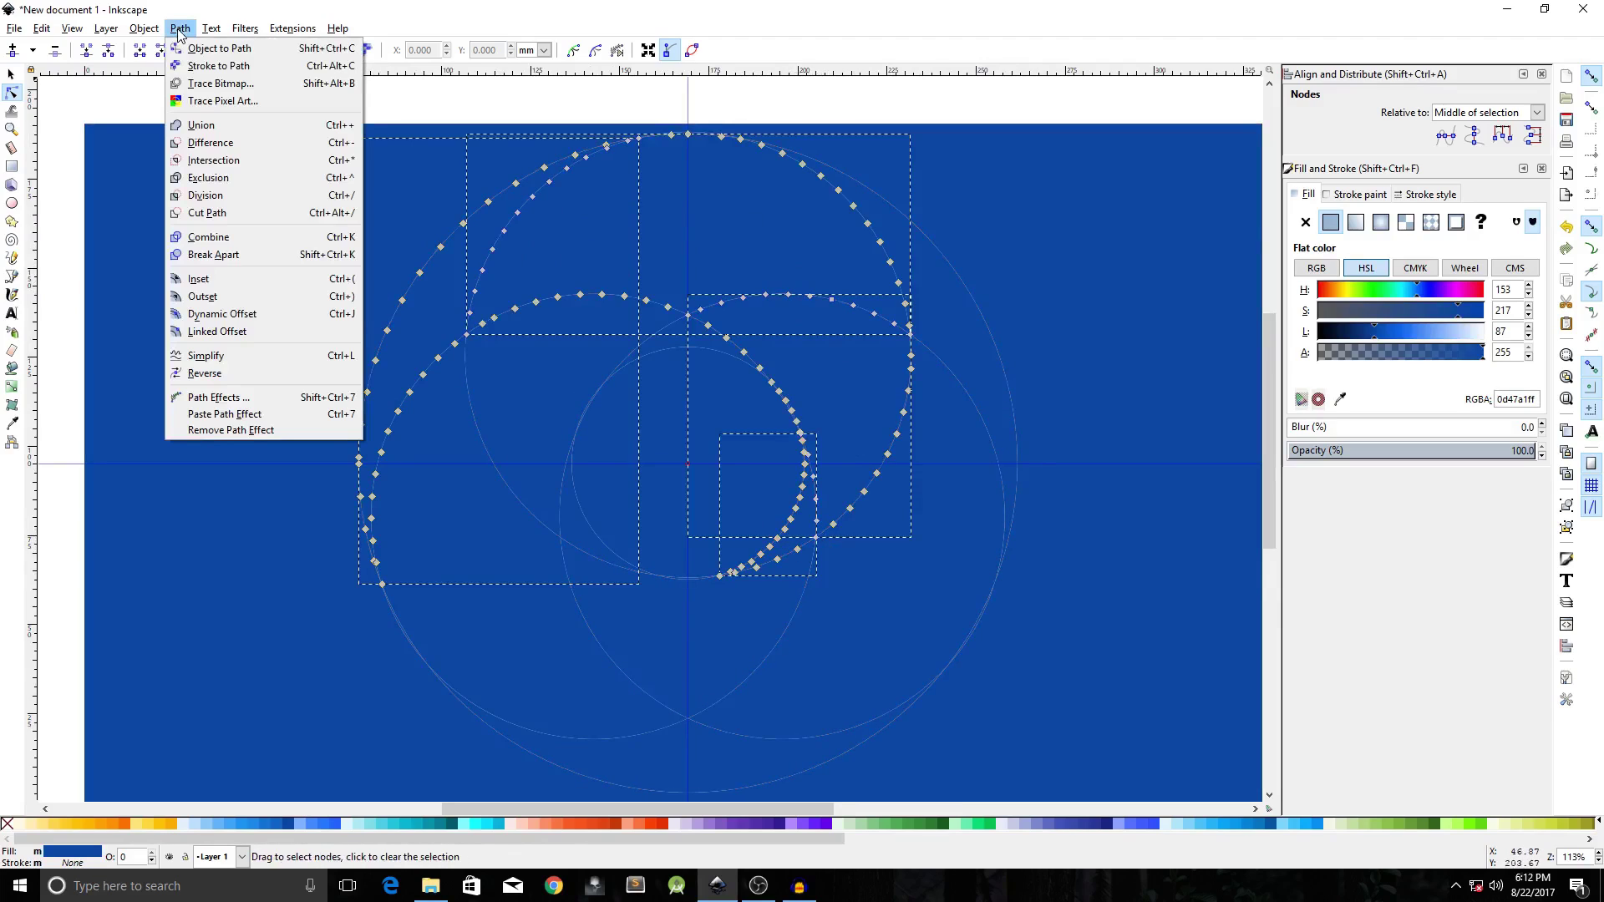
{"action": "left_click", "coordinate": [194, 127]}
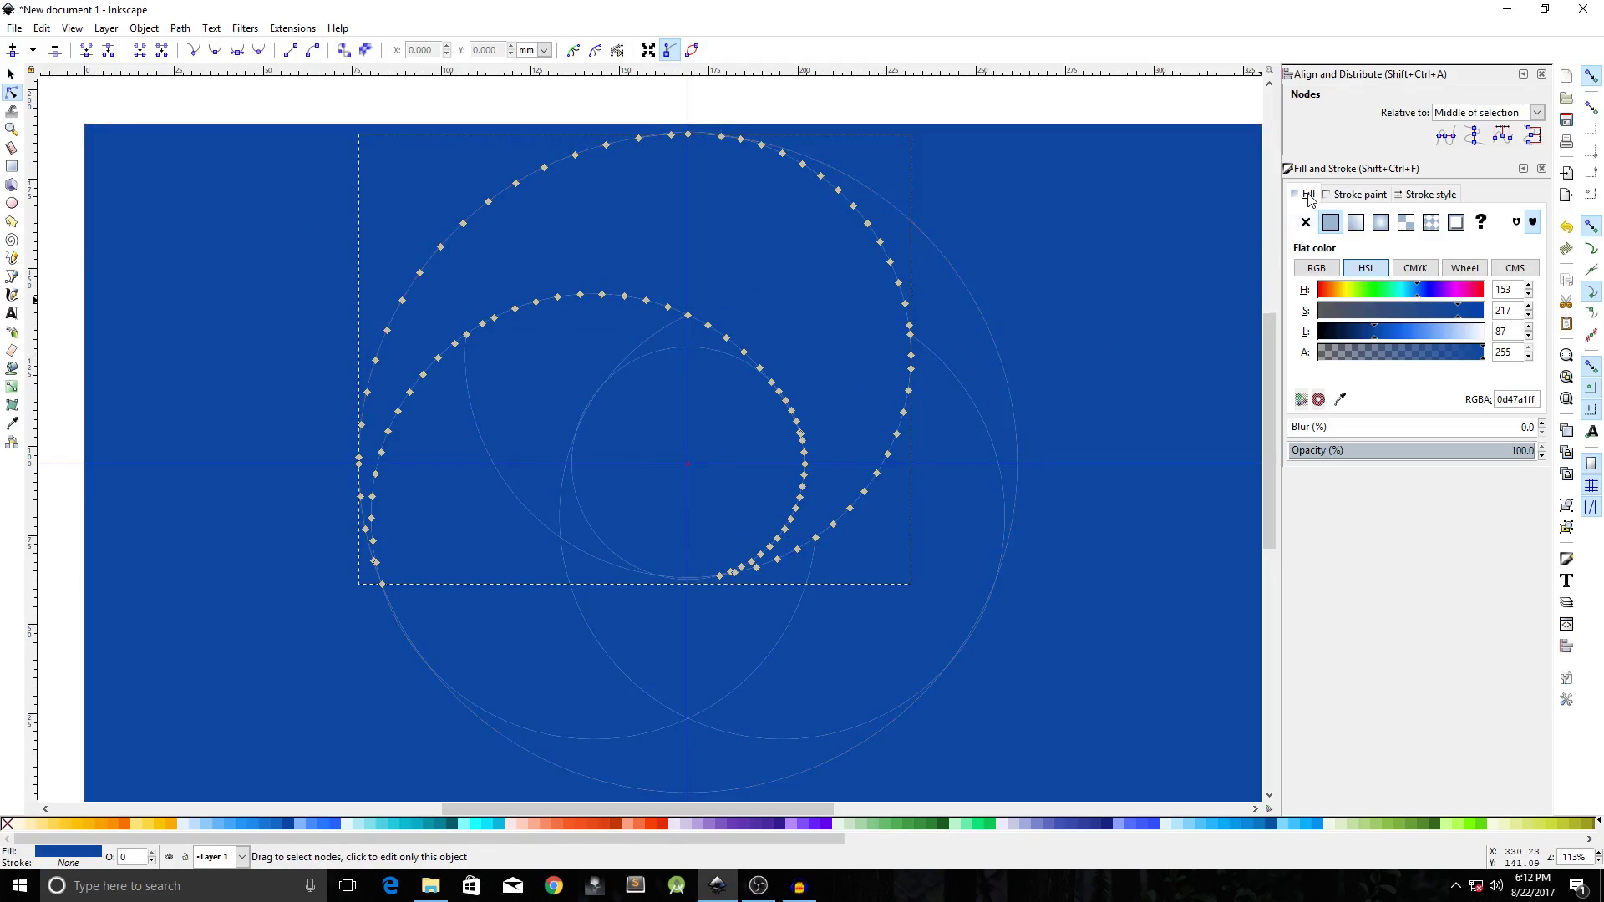
Fill the merged crescent with a radial gradient, colouring its centre stop amber and outer stop amber orange.
{"action": "left_click", "coordinate": [1380, 223]}
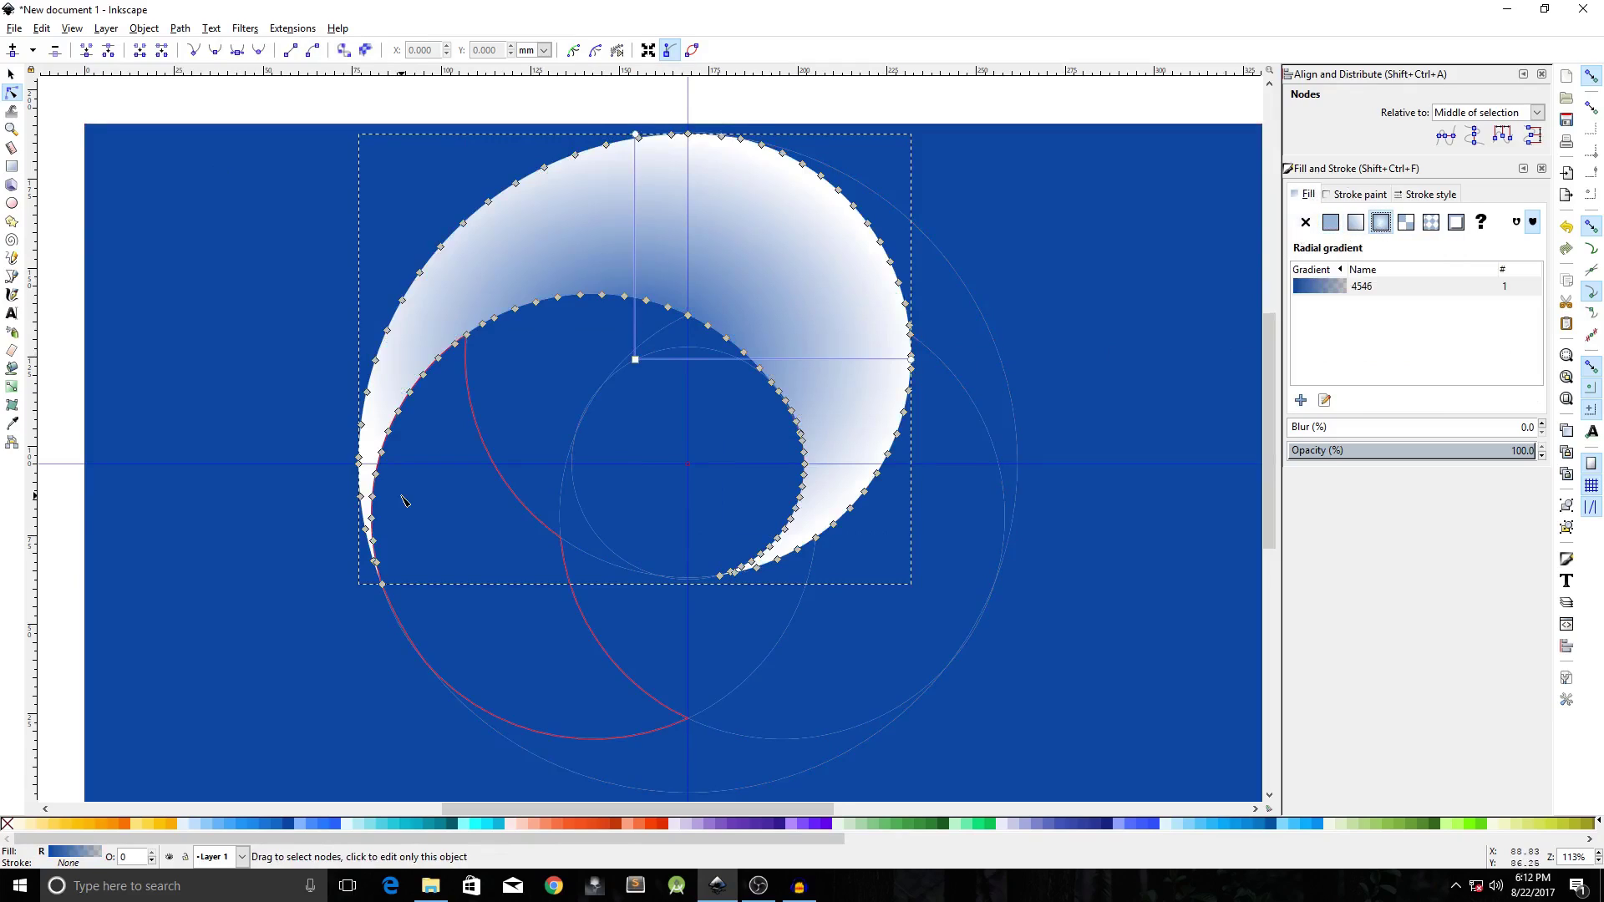
{"action": "left_click", "coordinate": [12, 388]}
{"action": "left_click", "coordinate": [636, 361]}
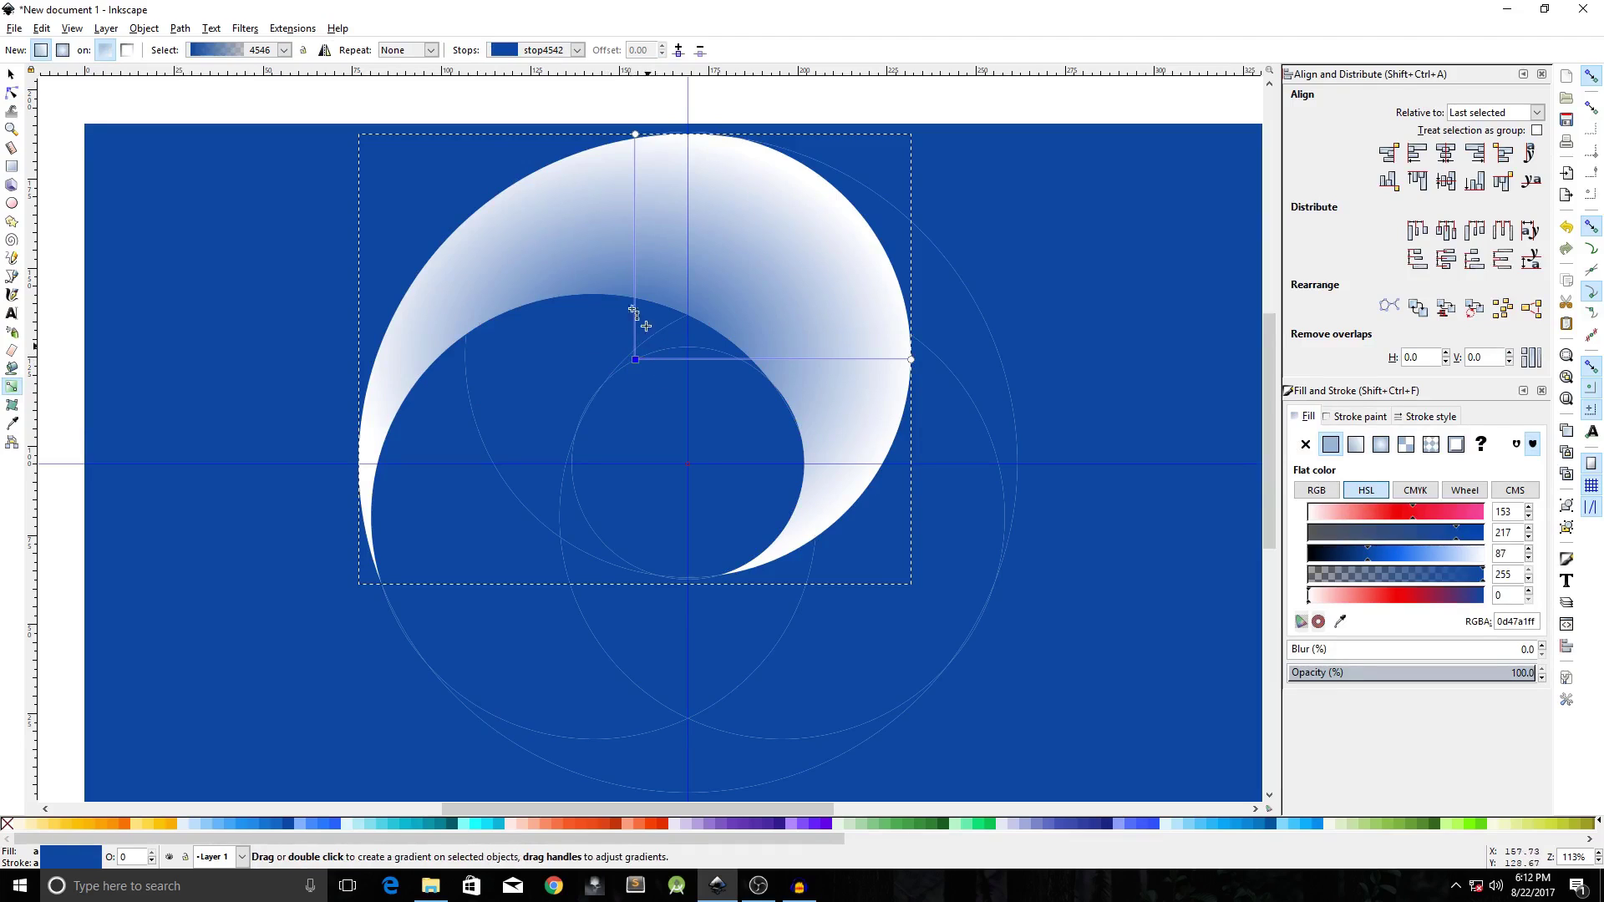
{"action": "left_click", "coordinate": [636, 134]}
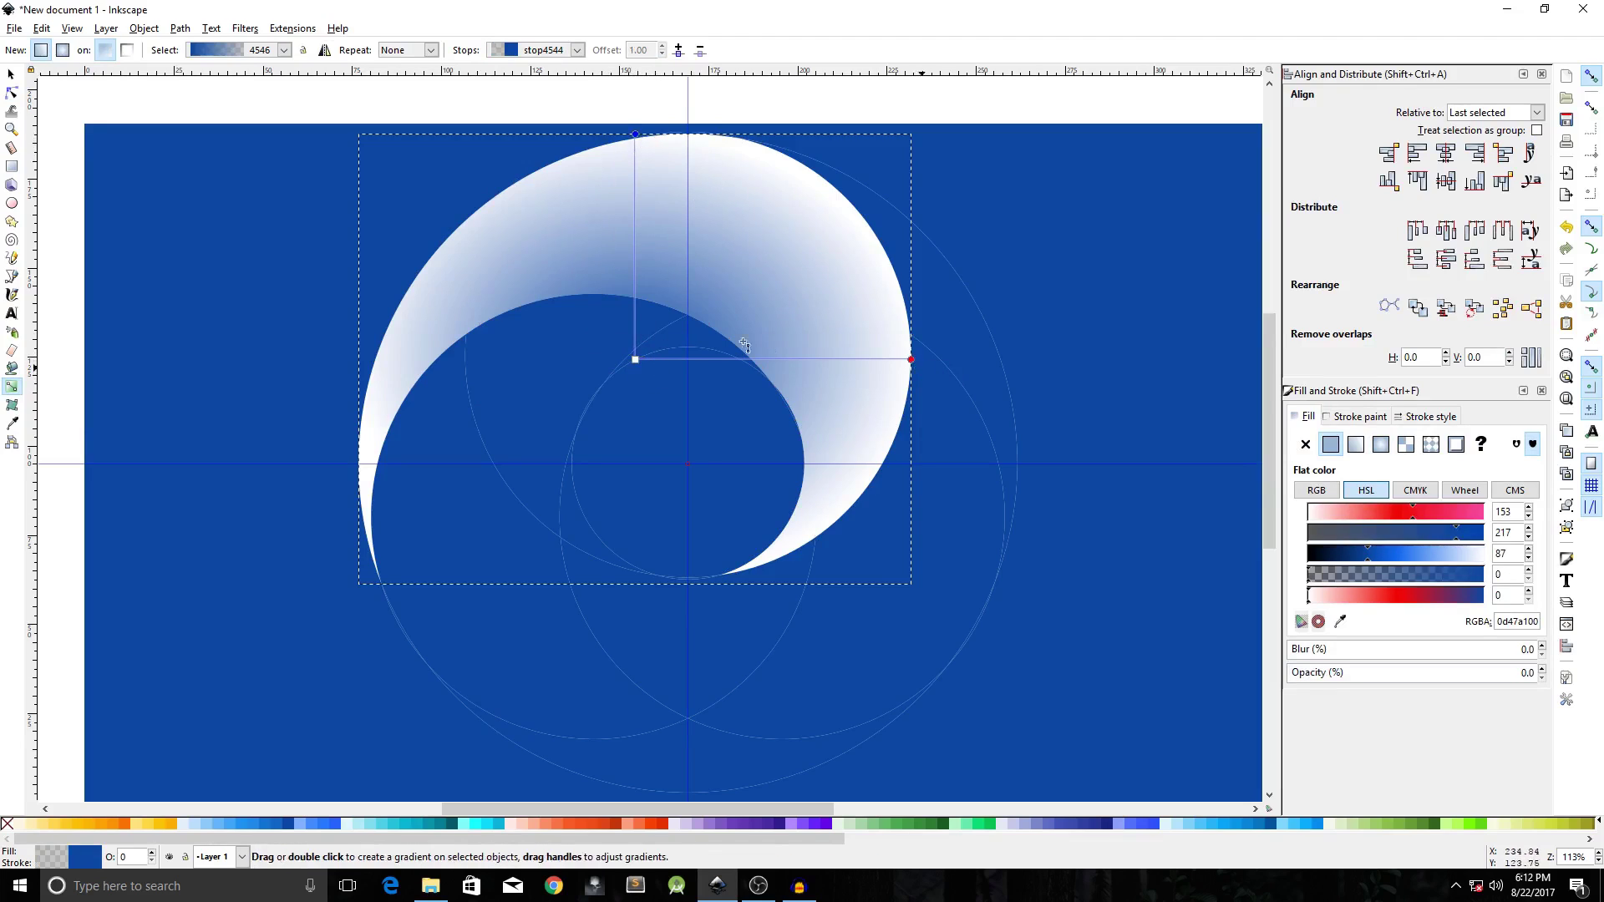
{"action": "left_click", "coordinate": [636, 360]}
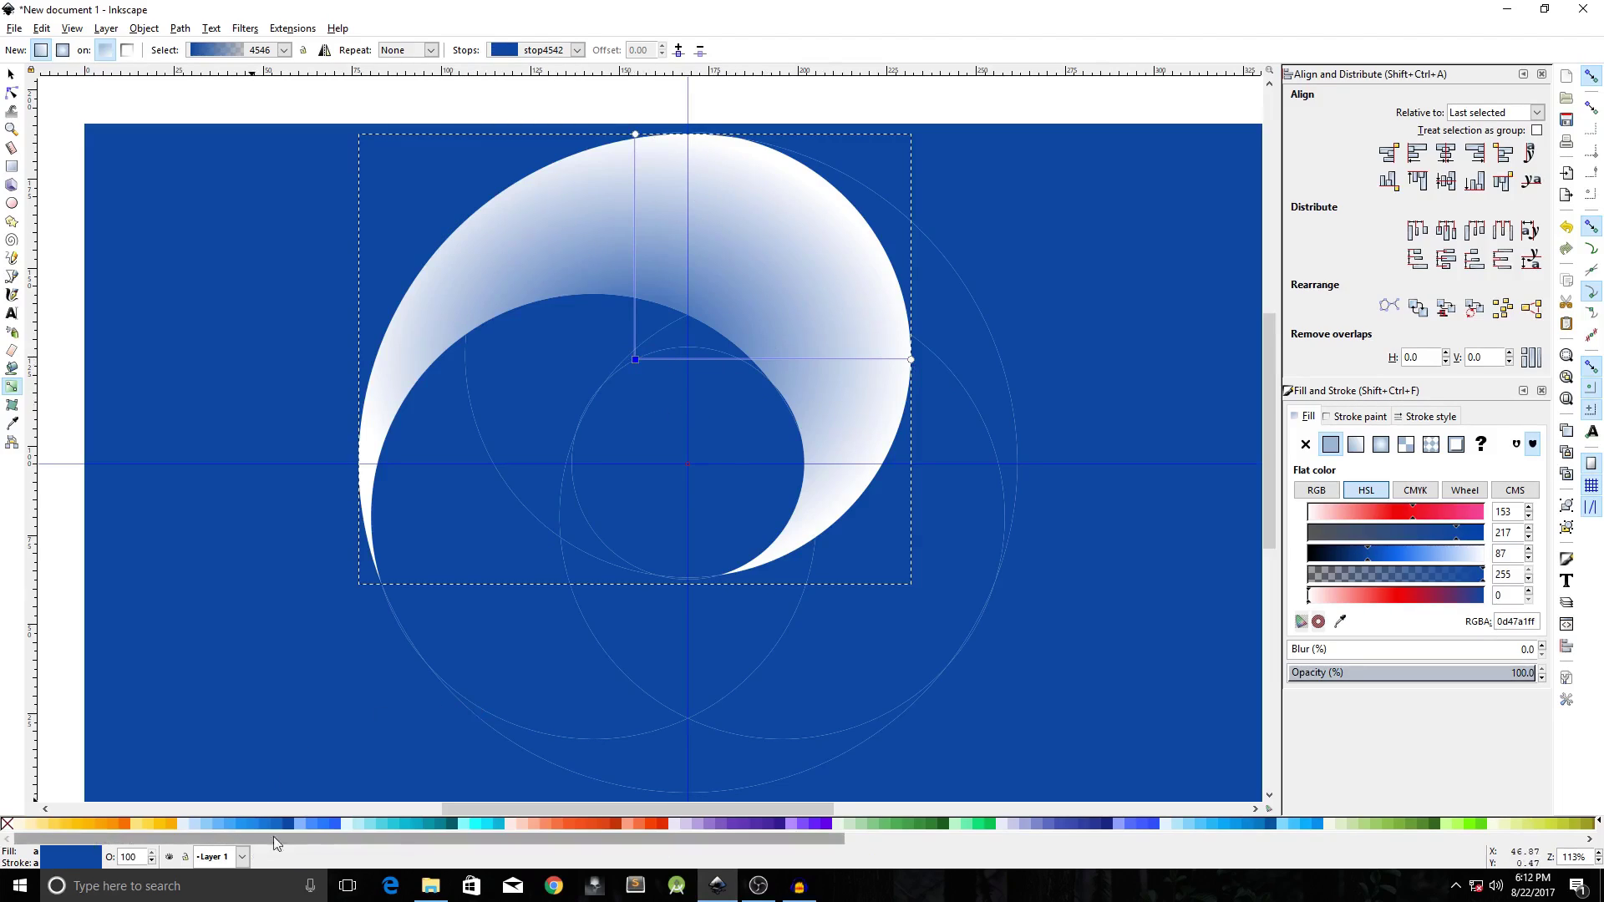
{"action": "left_click", "coordinate": [51, 823]}
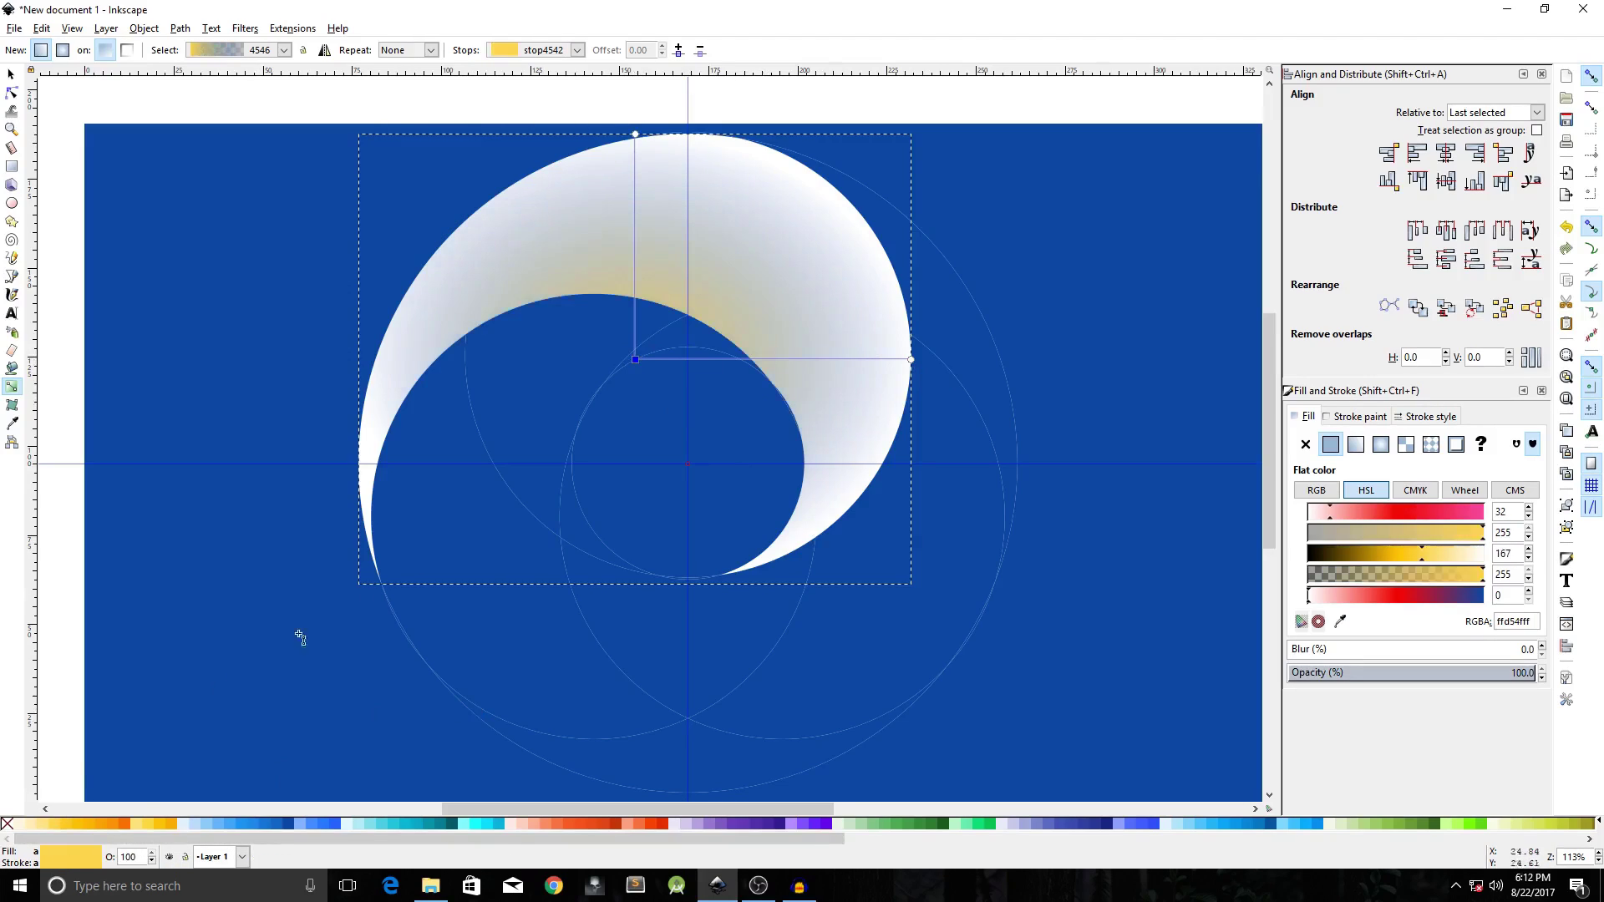
{"action": "left_click", "coordinate": [636, 135]}
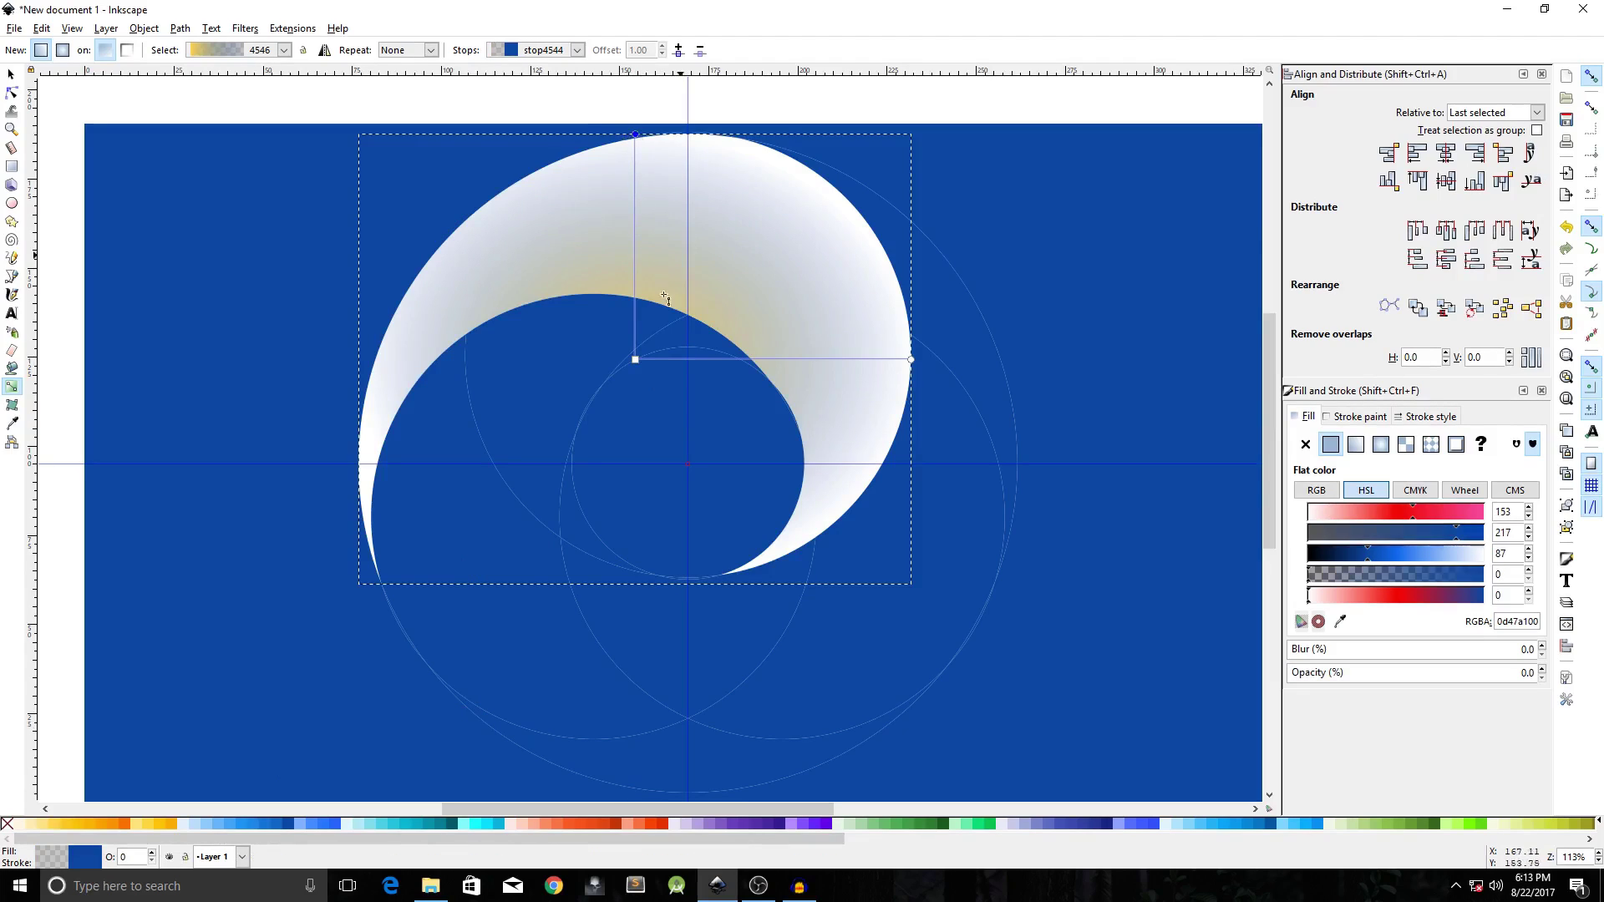
{"action": "left_click", "coordinate": [114, 824]}
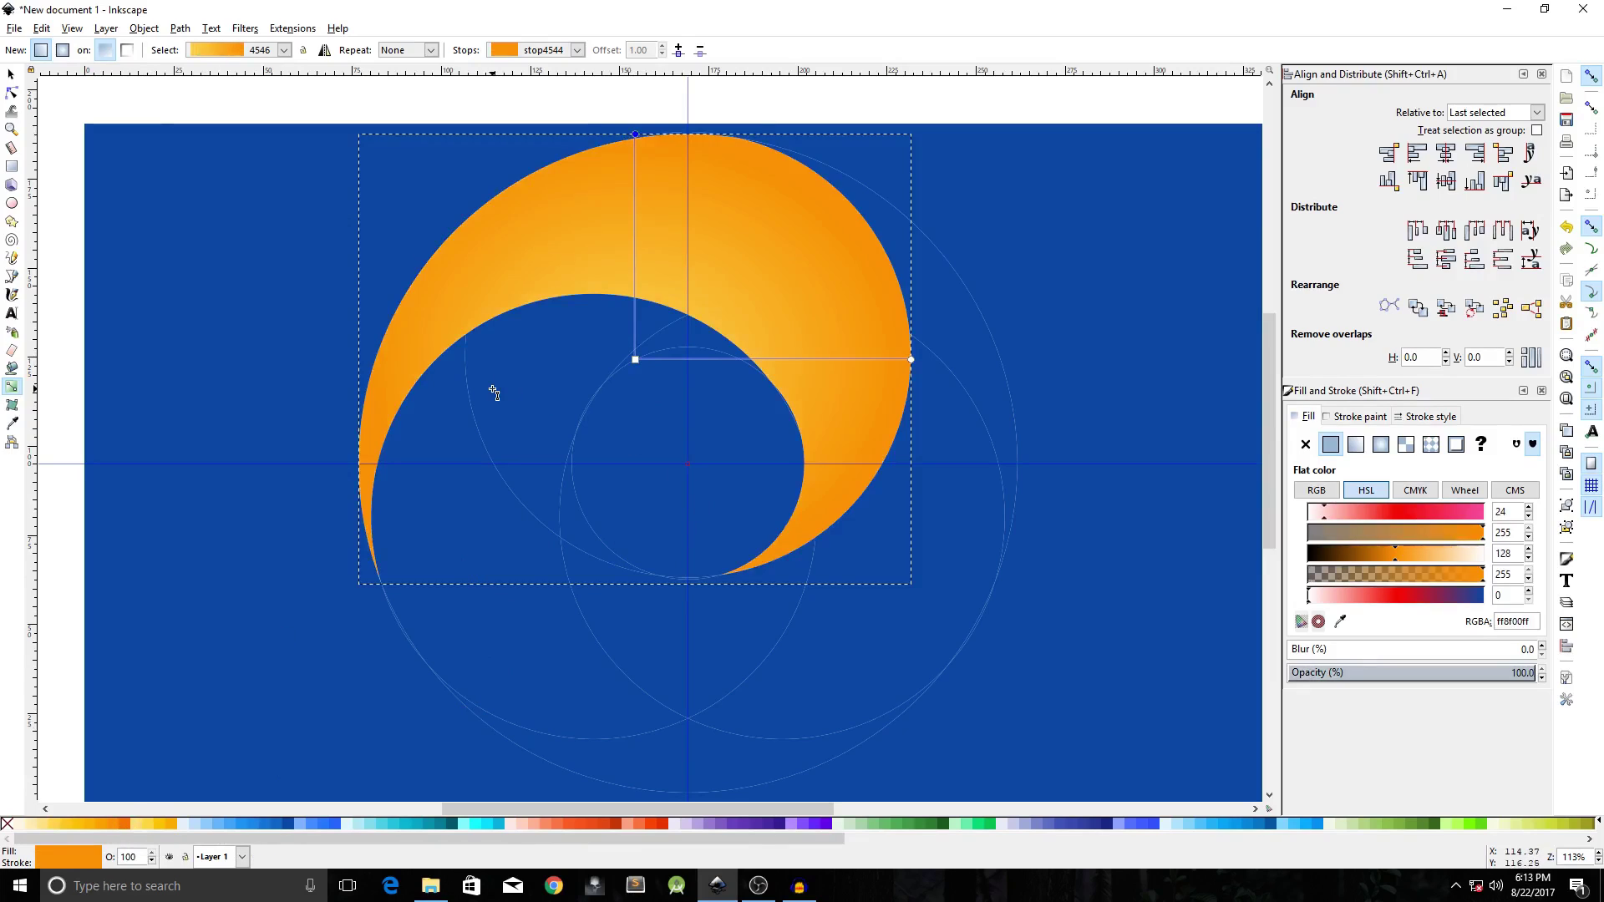
{"action": "key", "text": "s"}
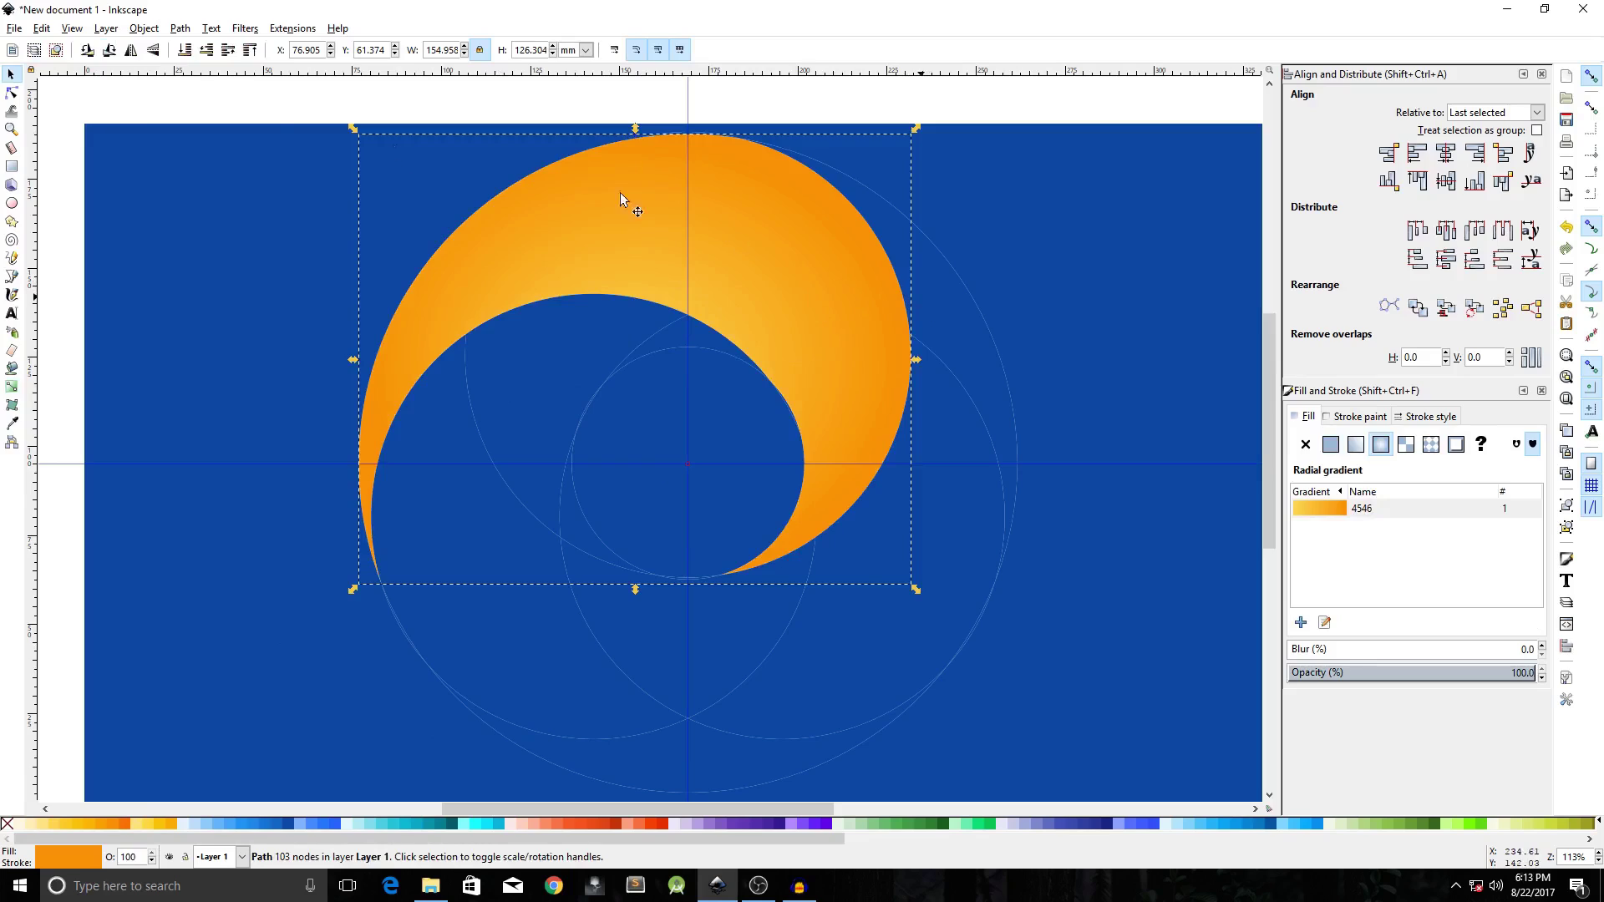
With the Node tool, select the four blue pieces of the right crescent and union them.
{"action": "left_click", "coordinate": [11, 93]}
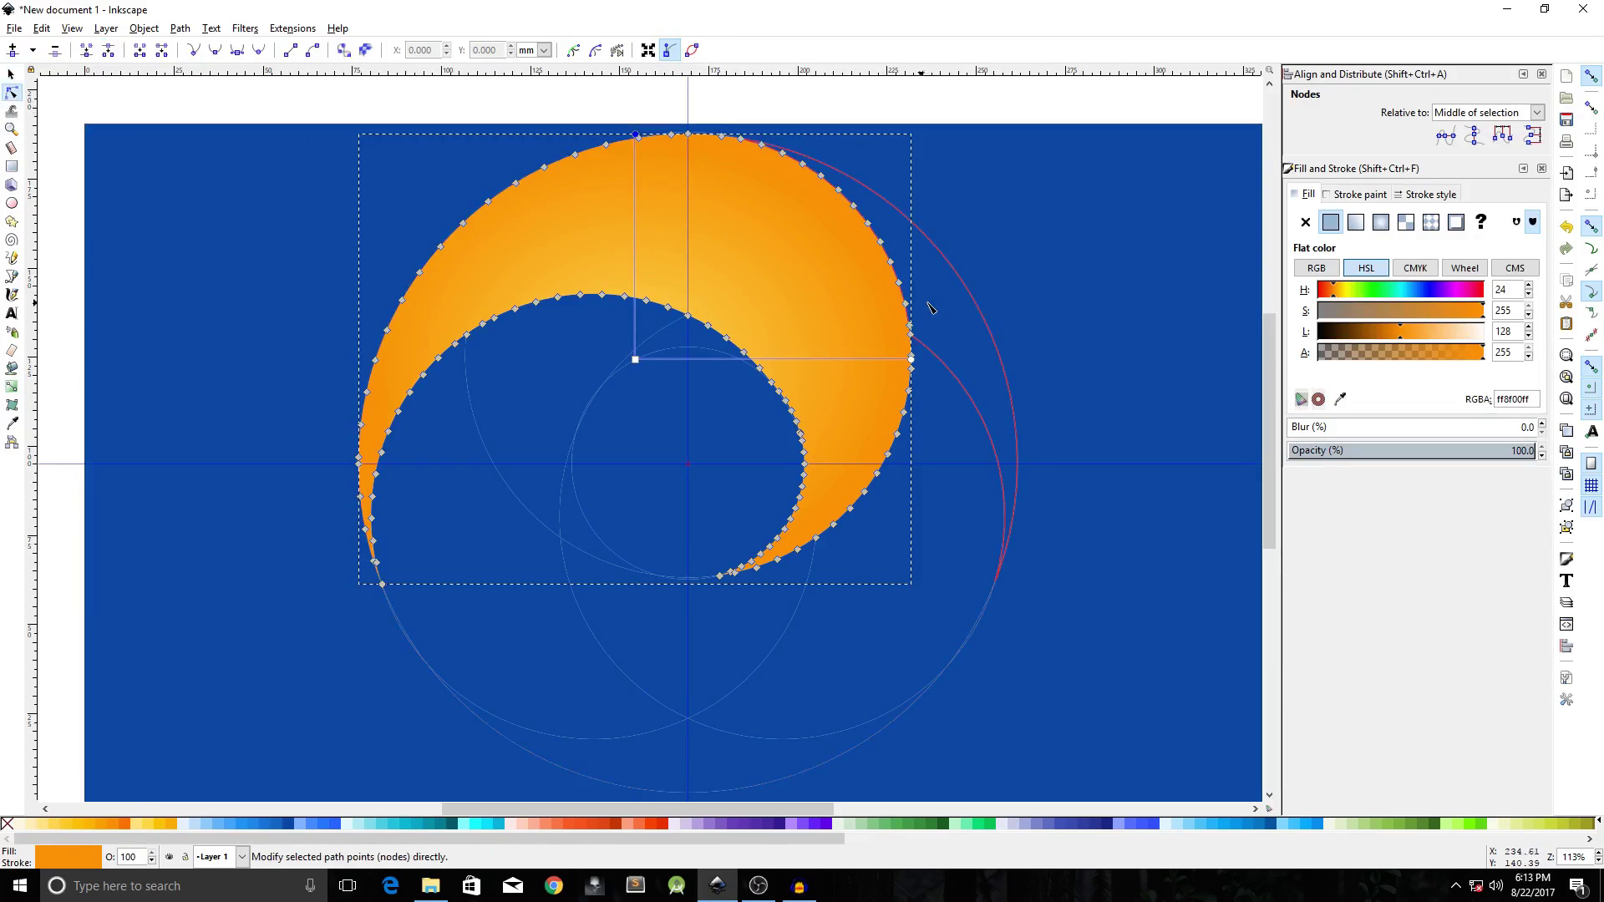
{"action": "left_click", "coordinate": [11, 73]}
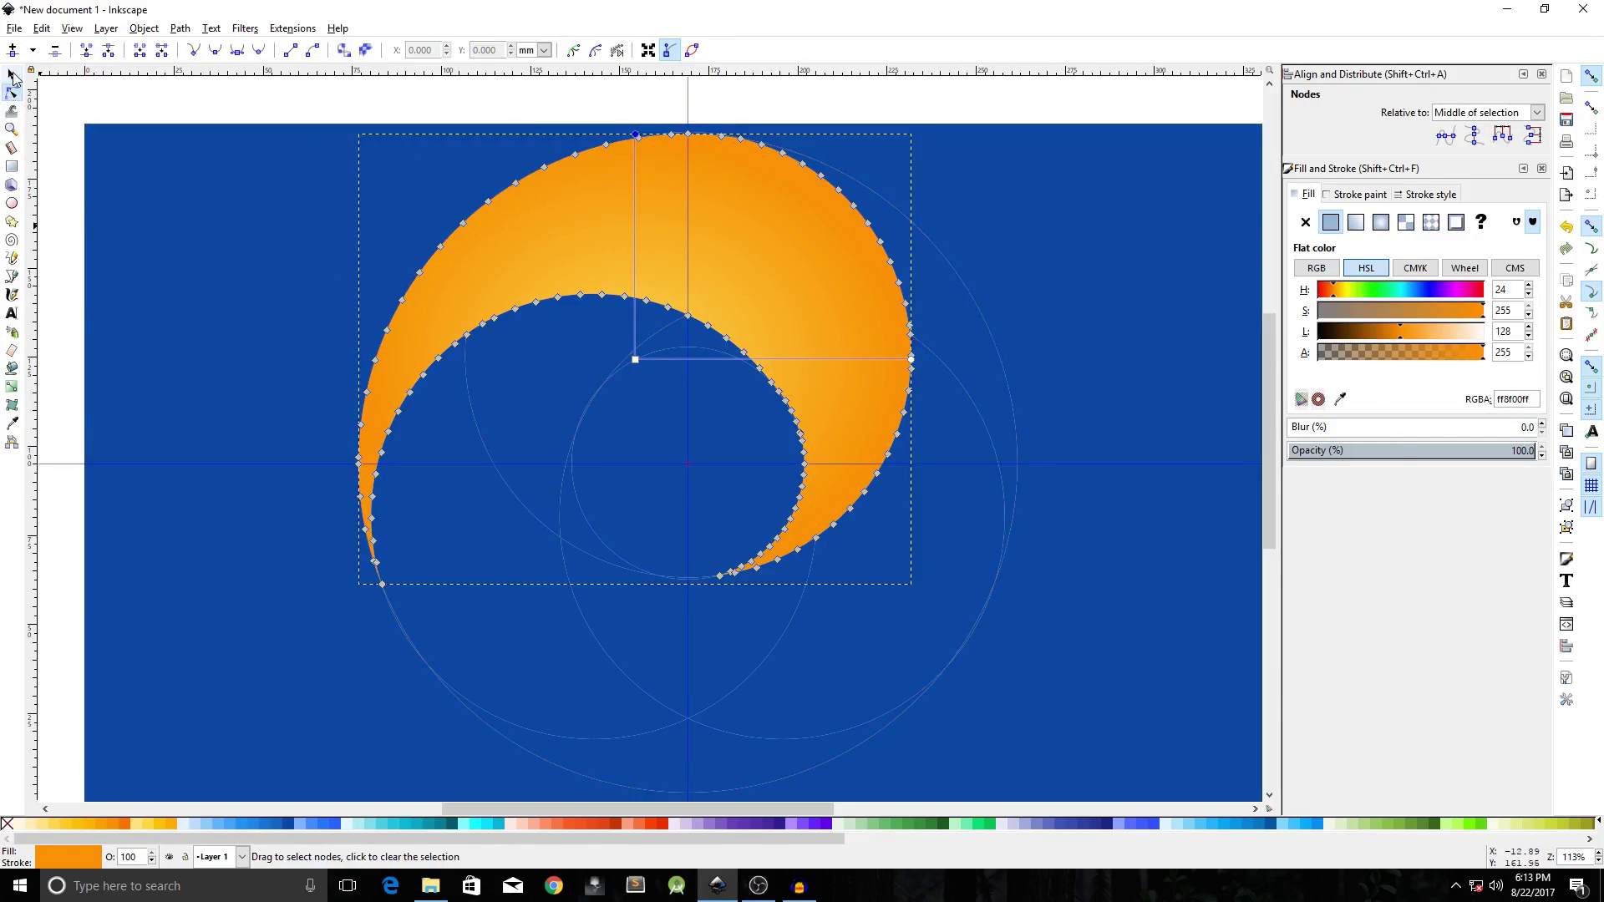
{"action": "left_click", "coordinate": [12, 94]}
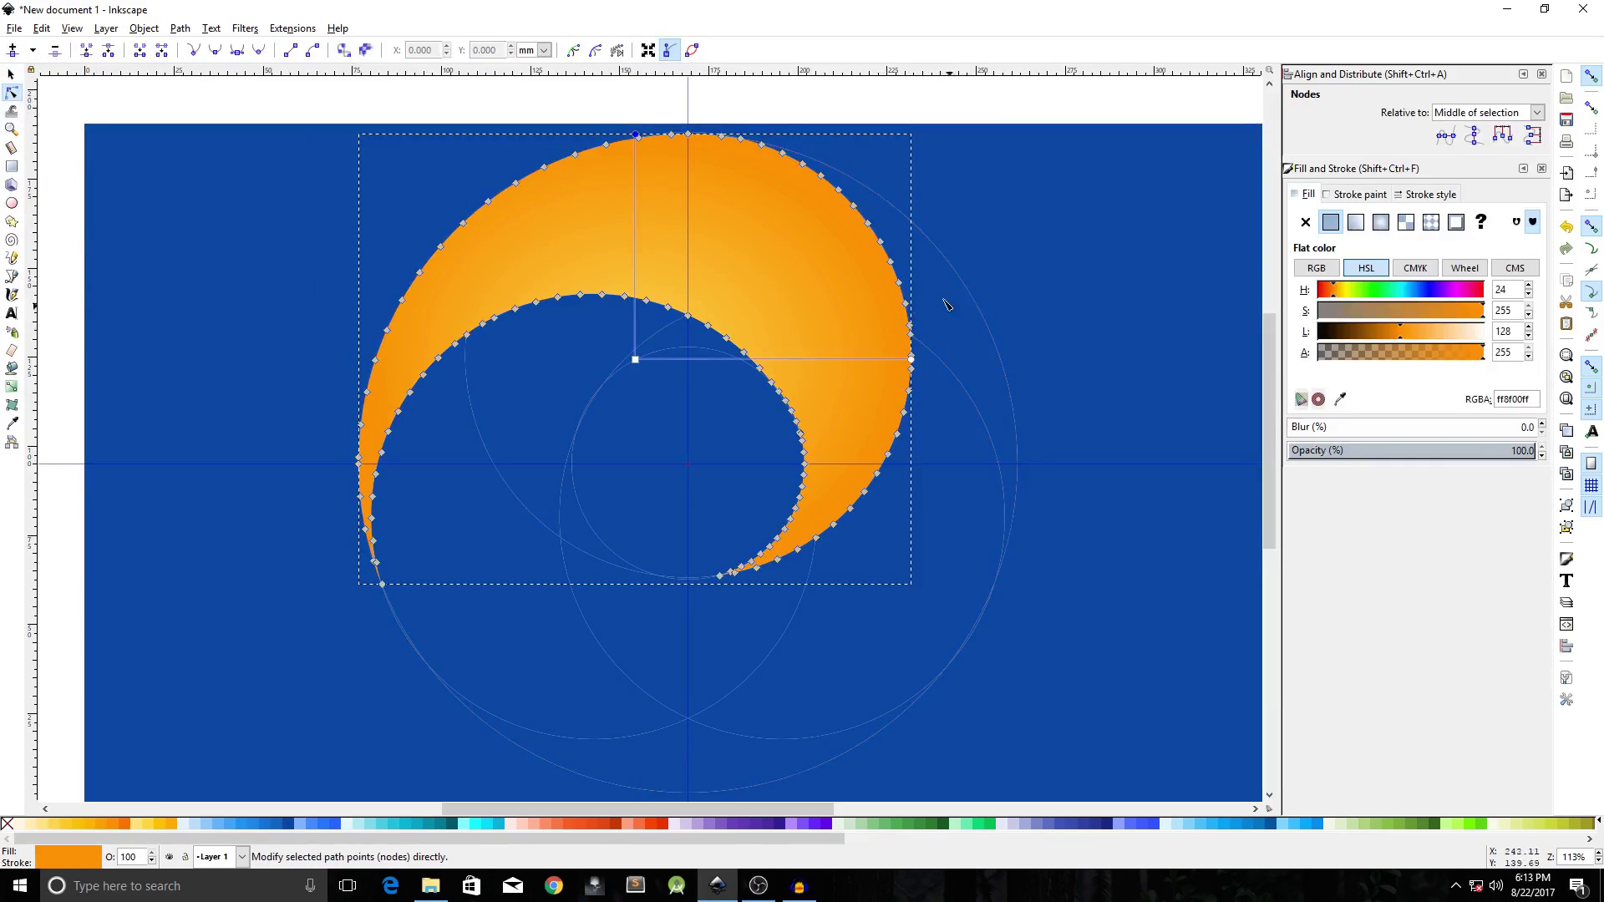
{"action": "key", "text": "Tab"}
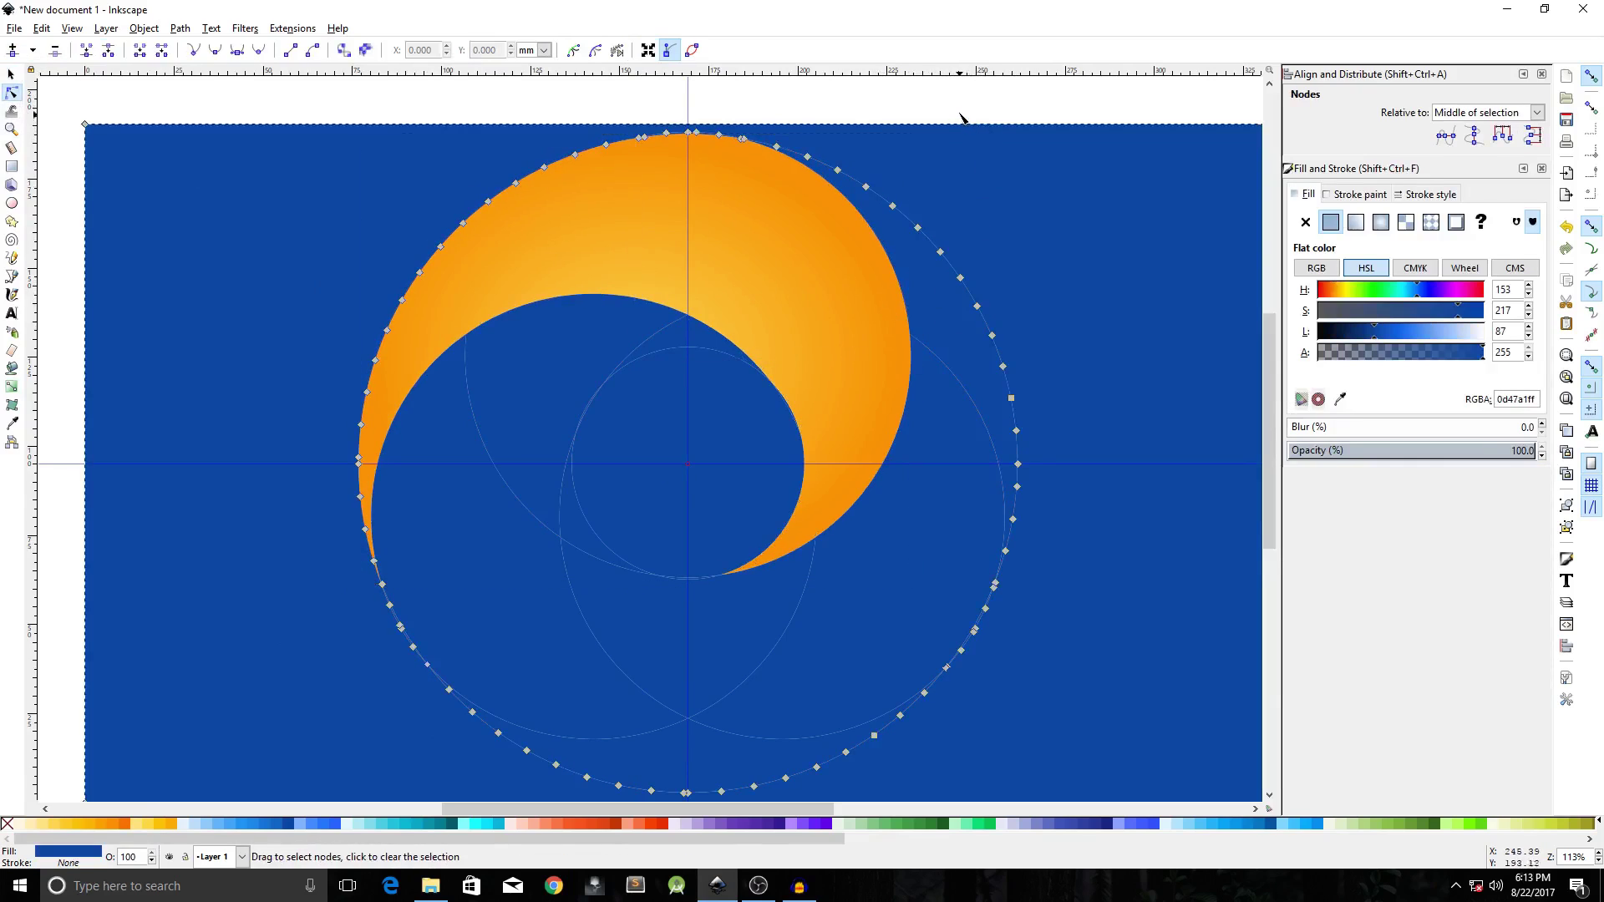
{"action": "key", "text": "Escape"}
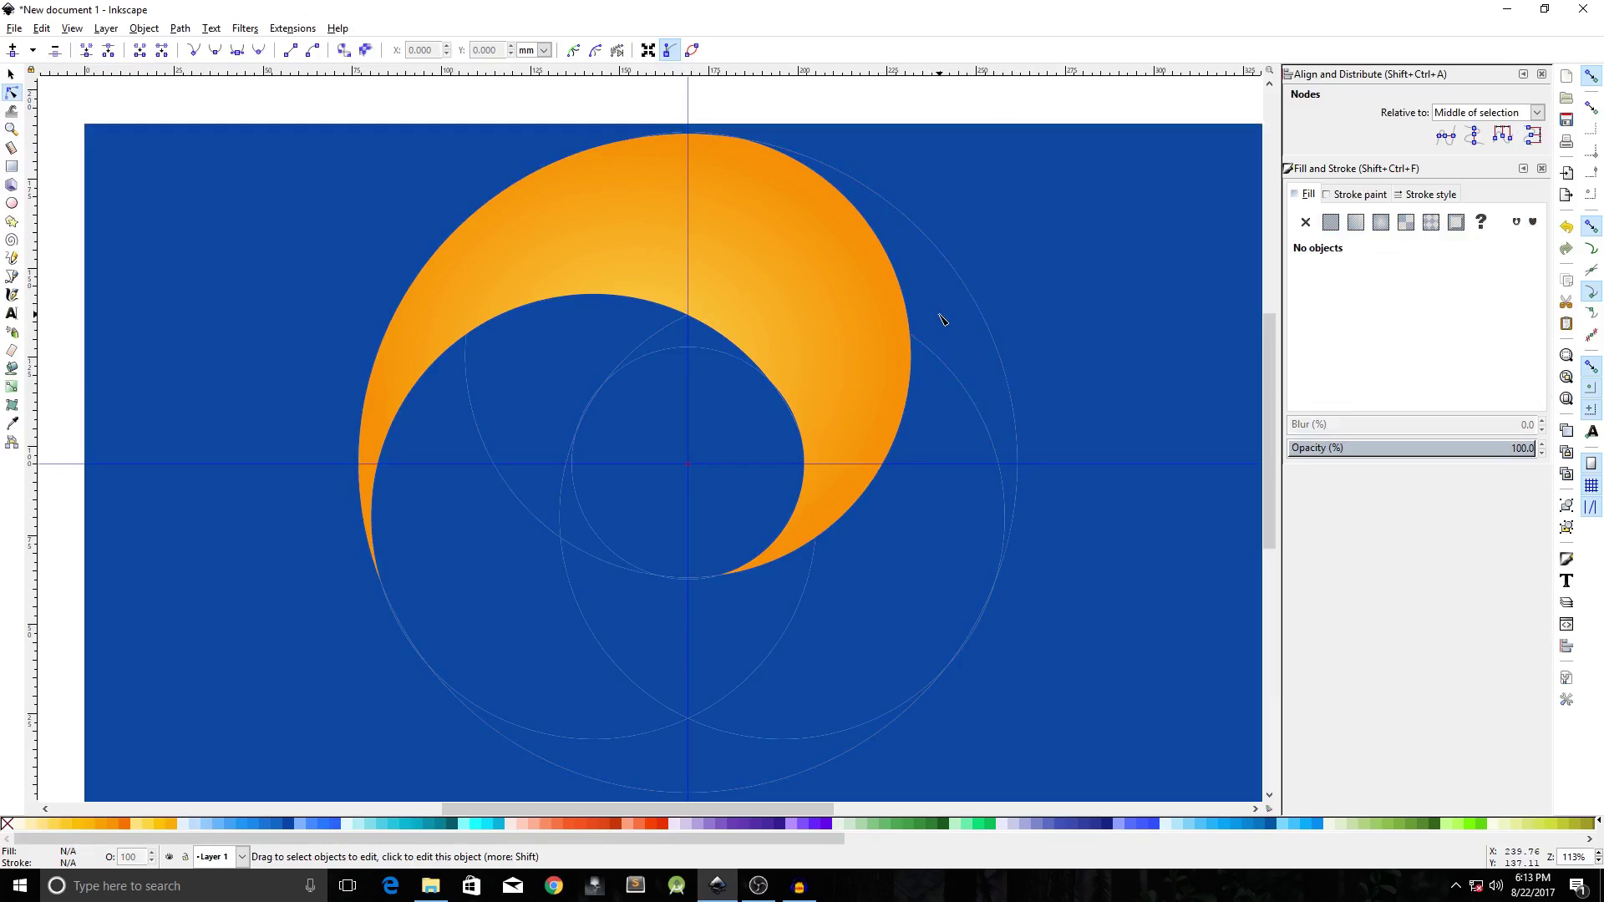
{"action": "left_click", "coordinate": [941, 320]}
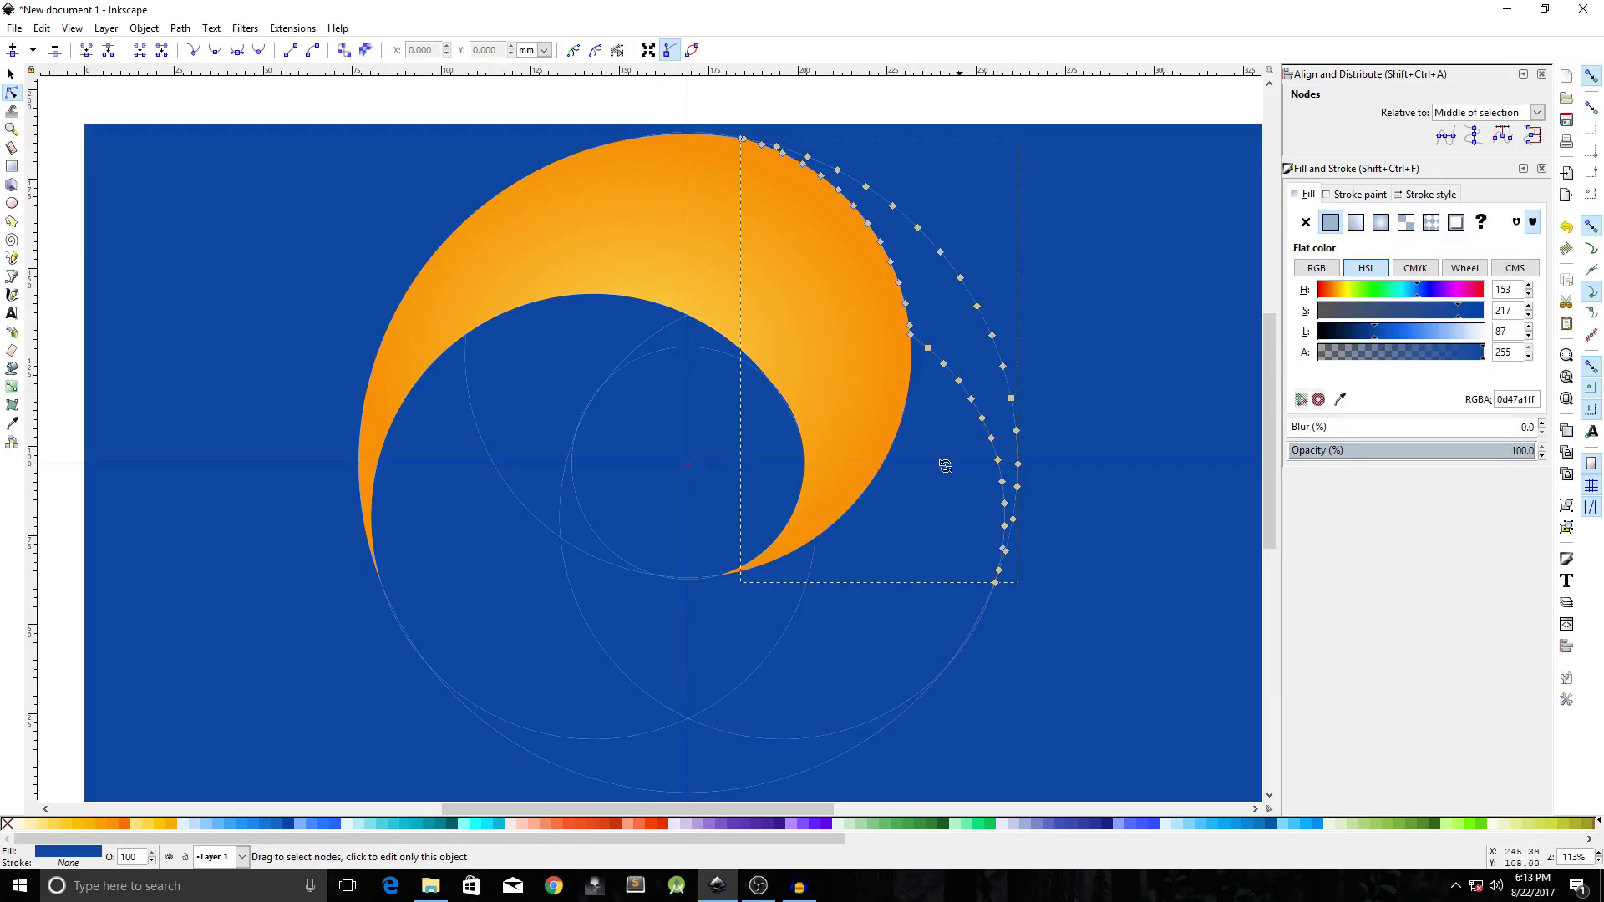
{"action": "left_click", "coordinate": [878, 685], "text": "shift"}
{"action": "left_click", "coordinate": [628, 660], "text": "shift"}
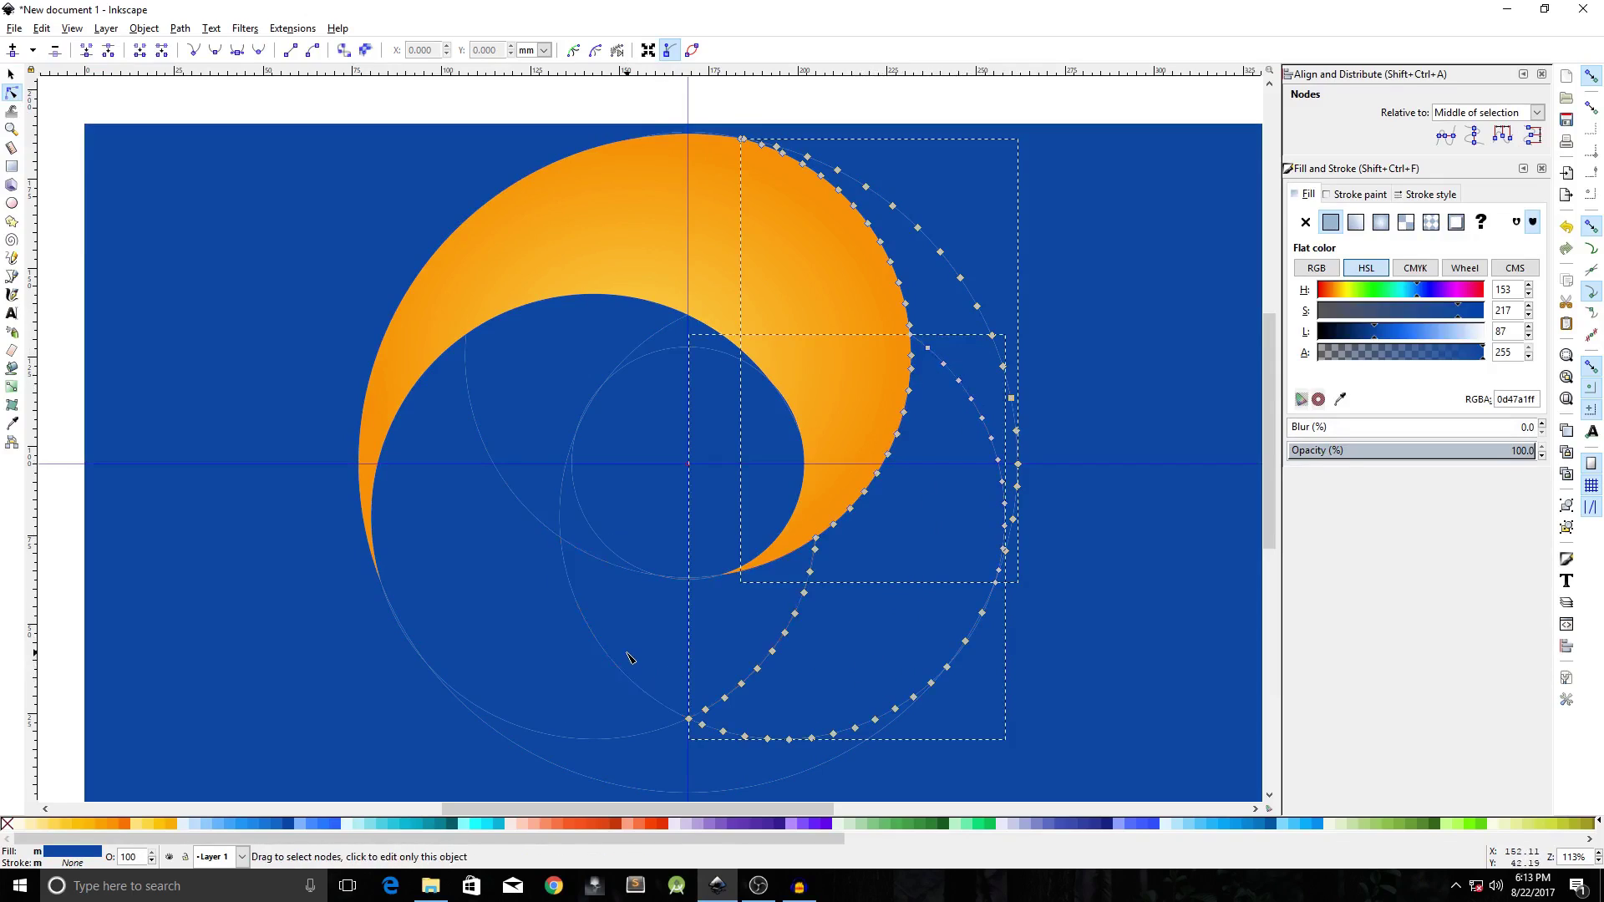
{"action": "left_click", "coordinate": [562, 525], "text": "shift"}
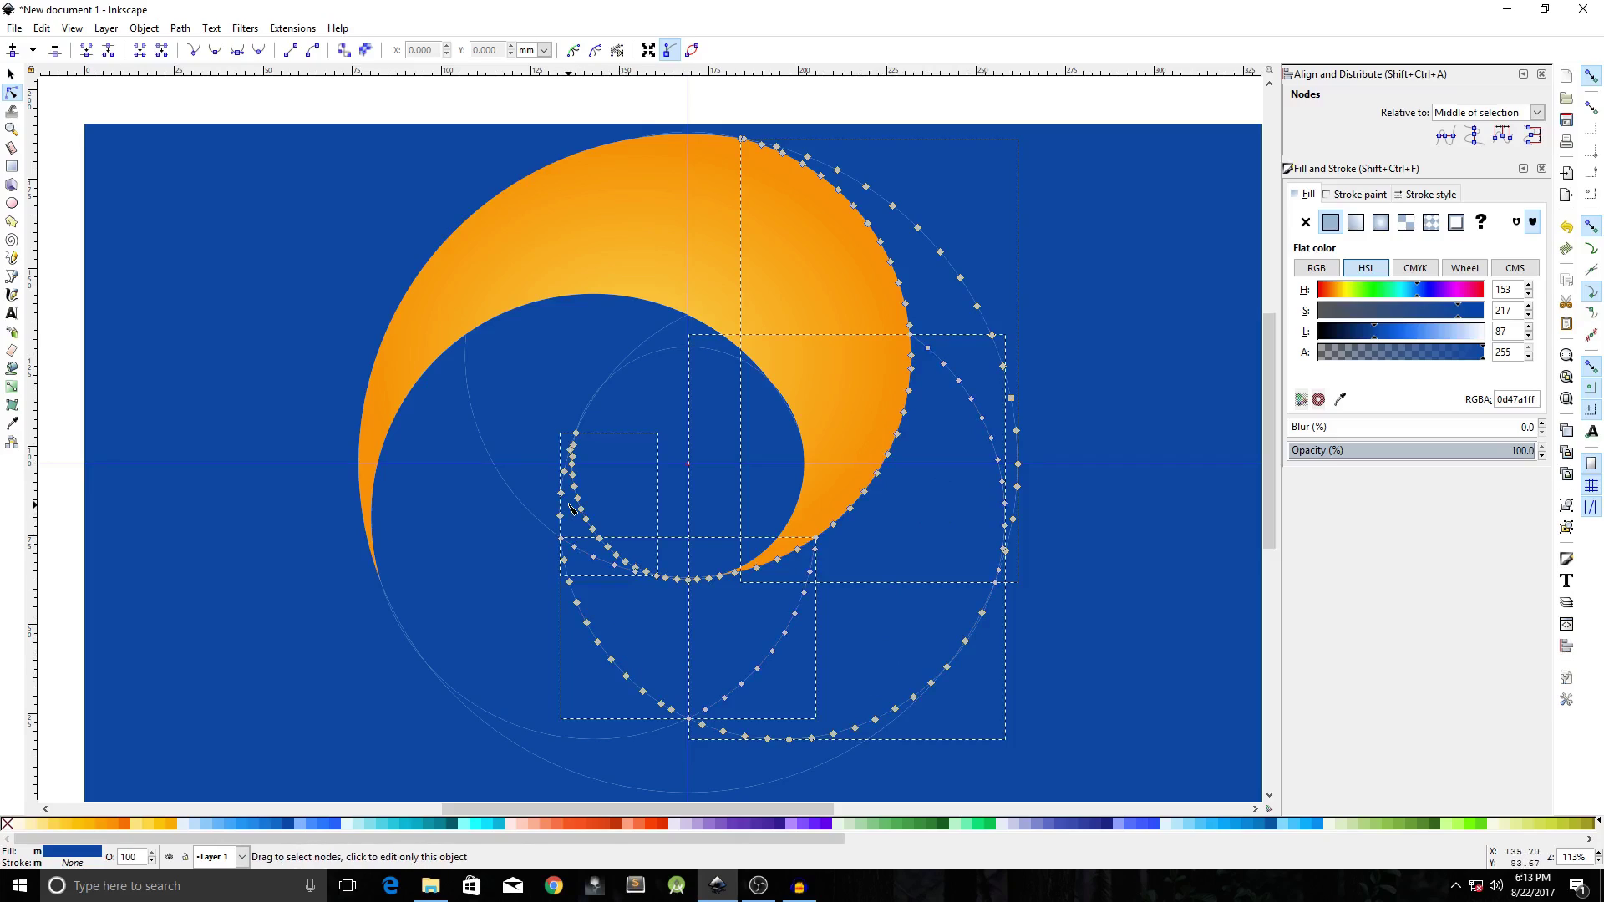
{"action": "left_click", "coordinate": [181, 31]}
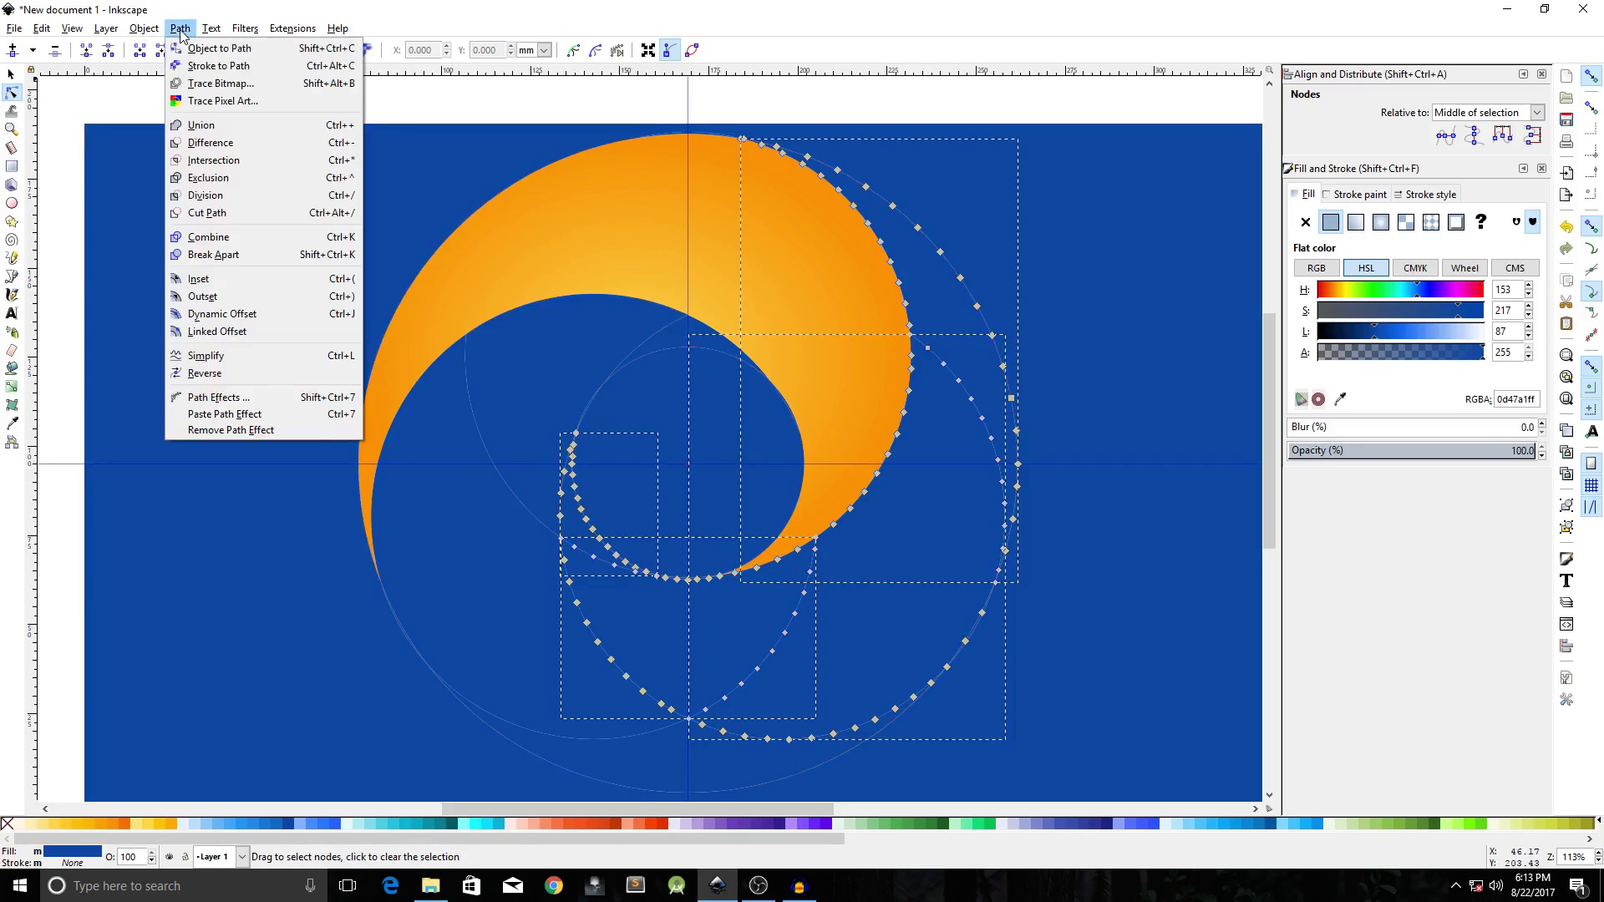
{"action": "left_click", "coordinate": [201, 127]}
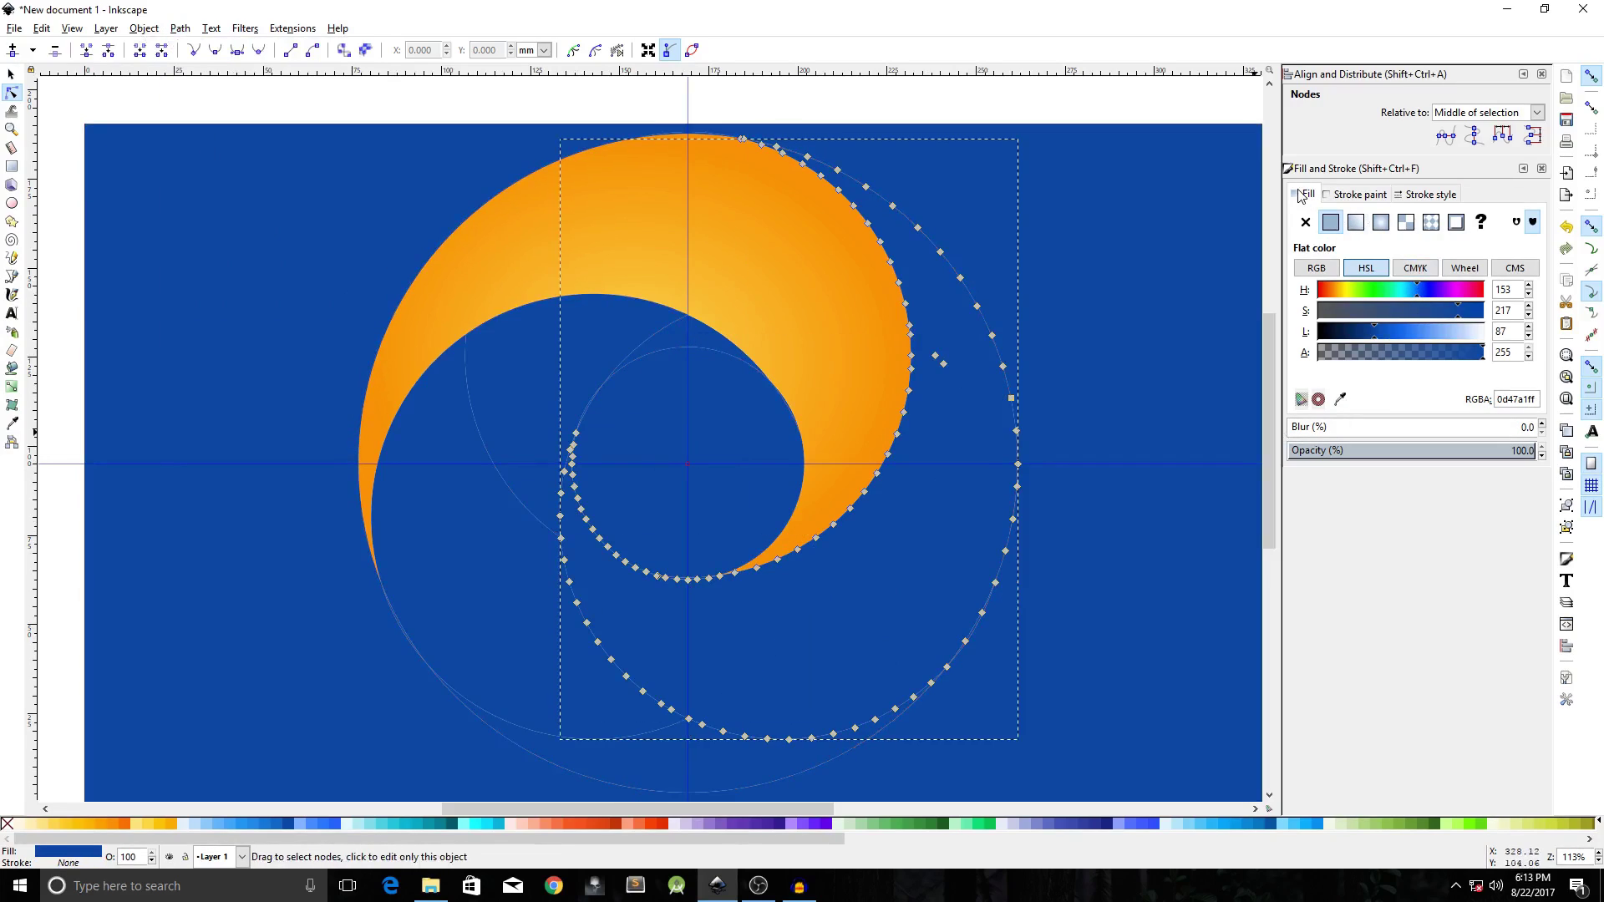
Fill the new crescent with the orange radial gradient 4546.
{"action": "left_click", "coordinate": [1380, 224]}
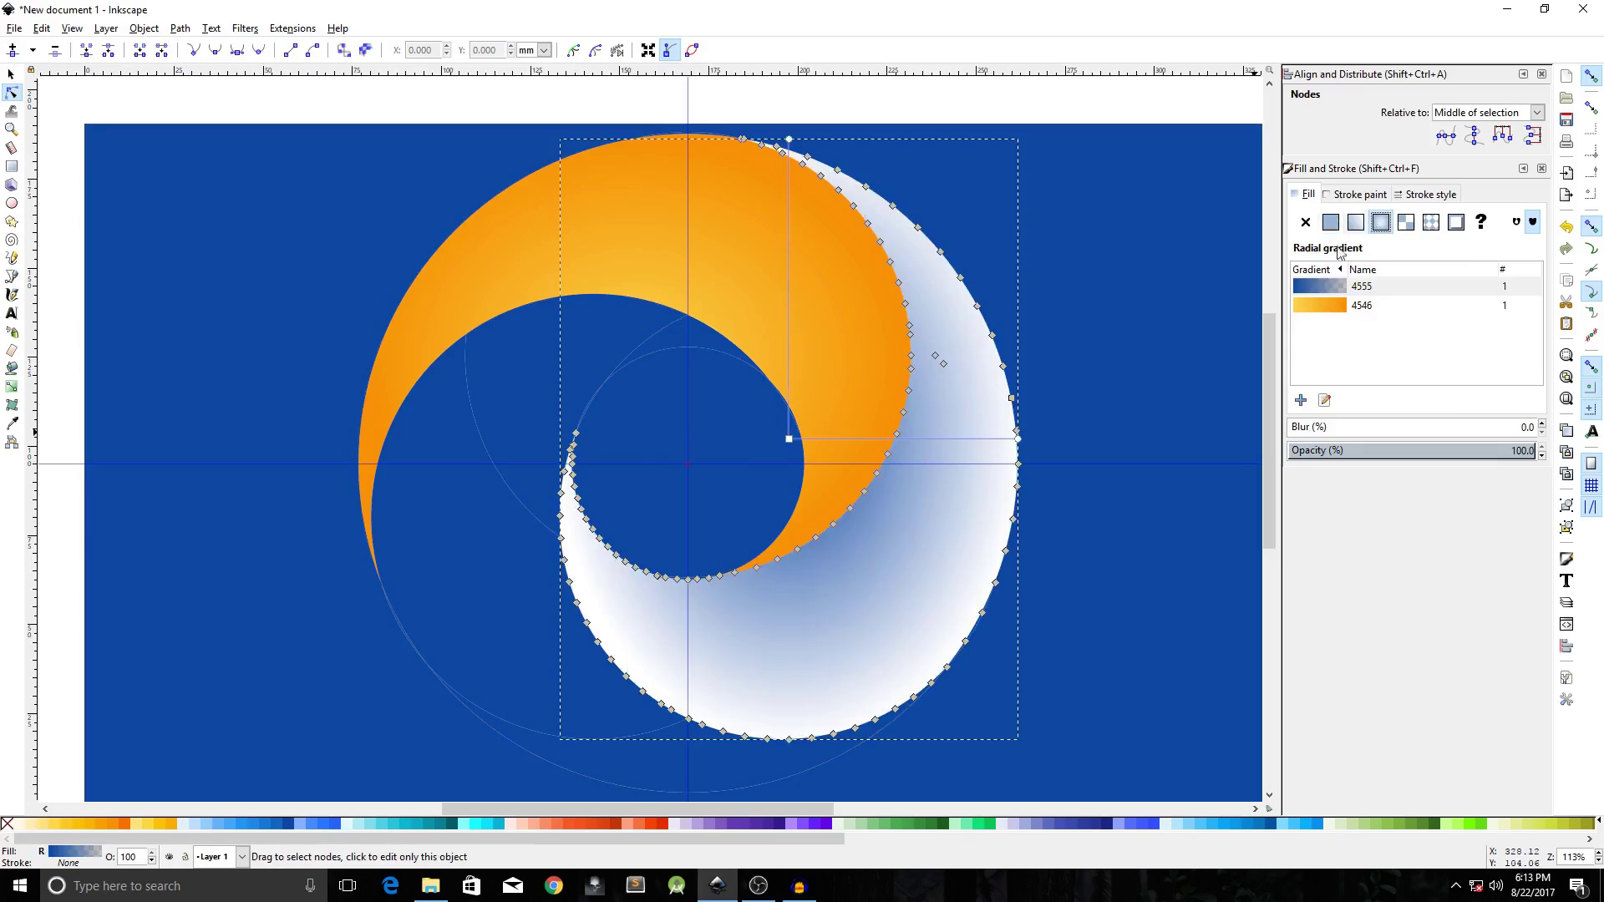
{"action": "left_click", "coordinate": [1337, 311]}
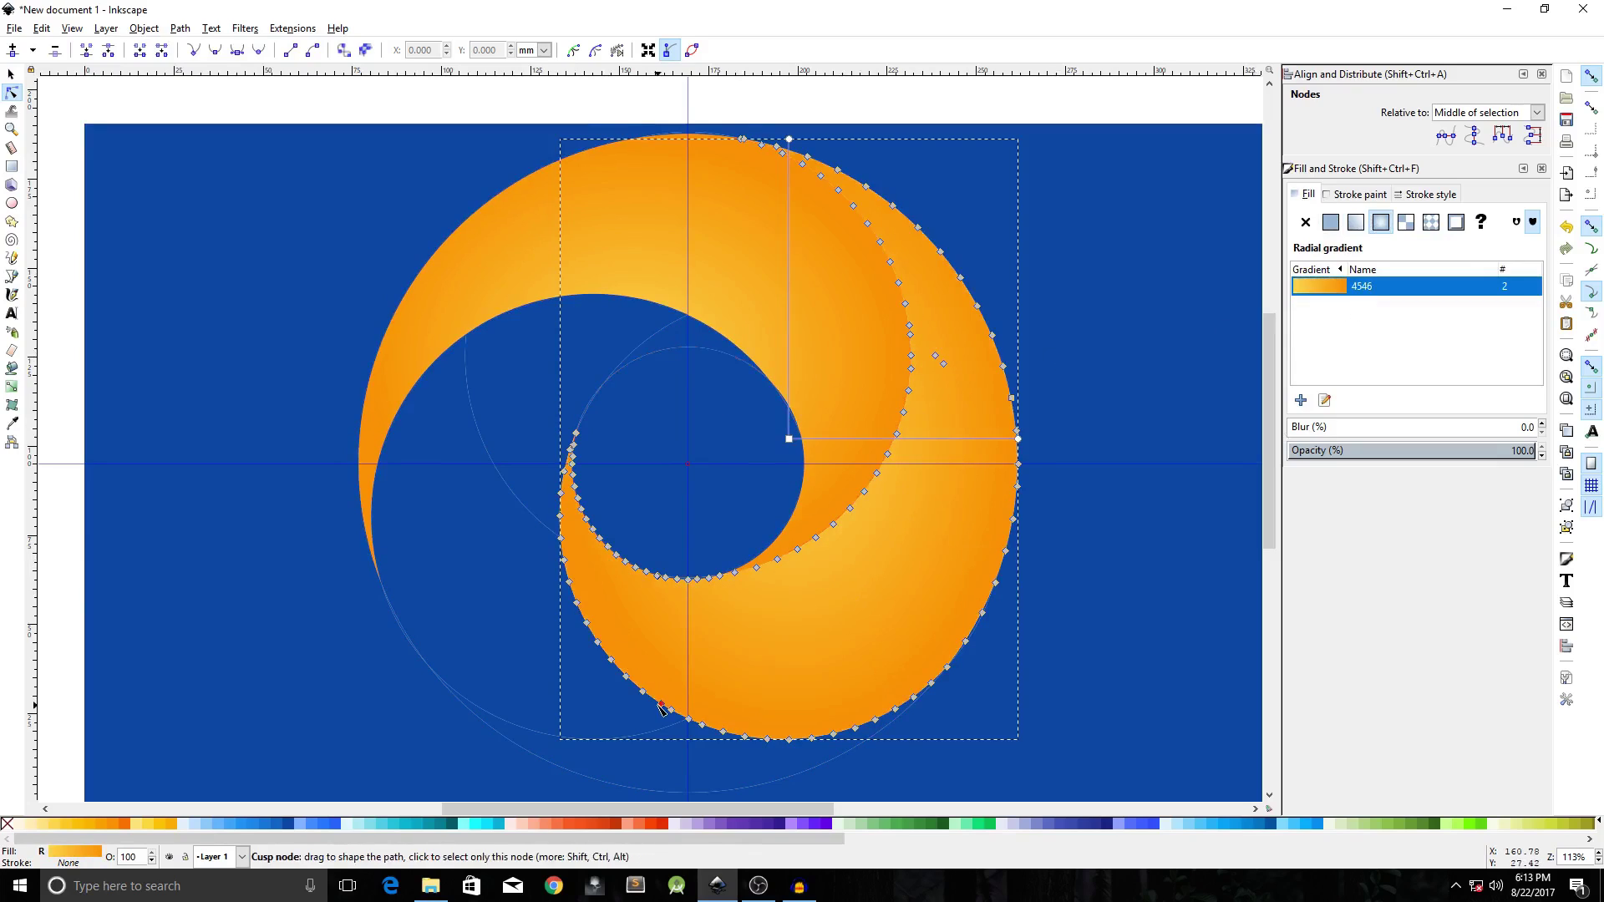
{"action": "left_click", "coordinate": [714, 781], "text": "shift"}
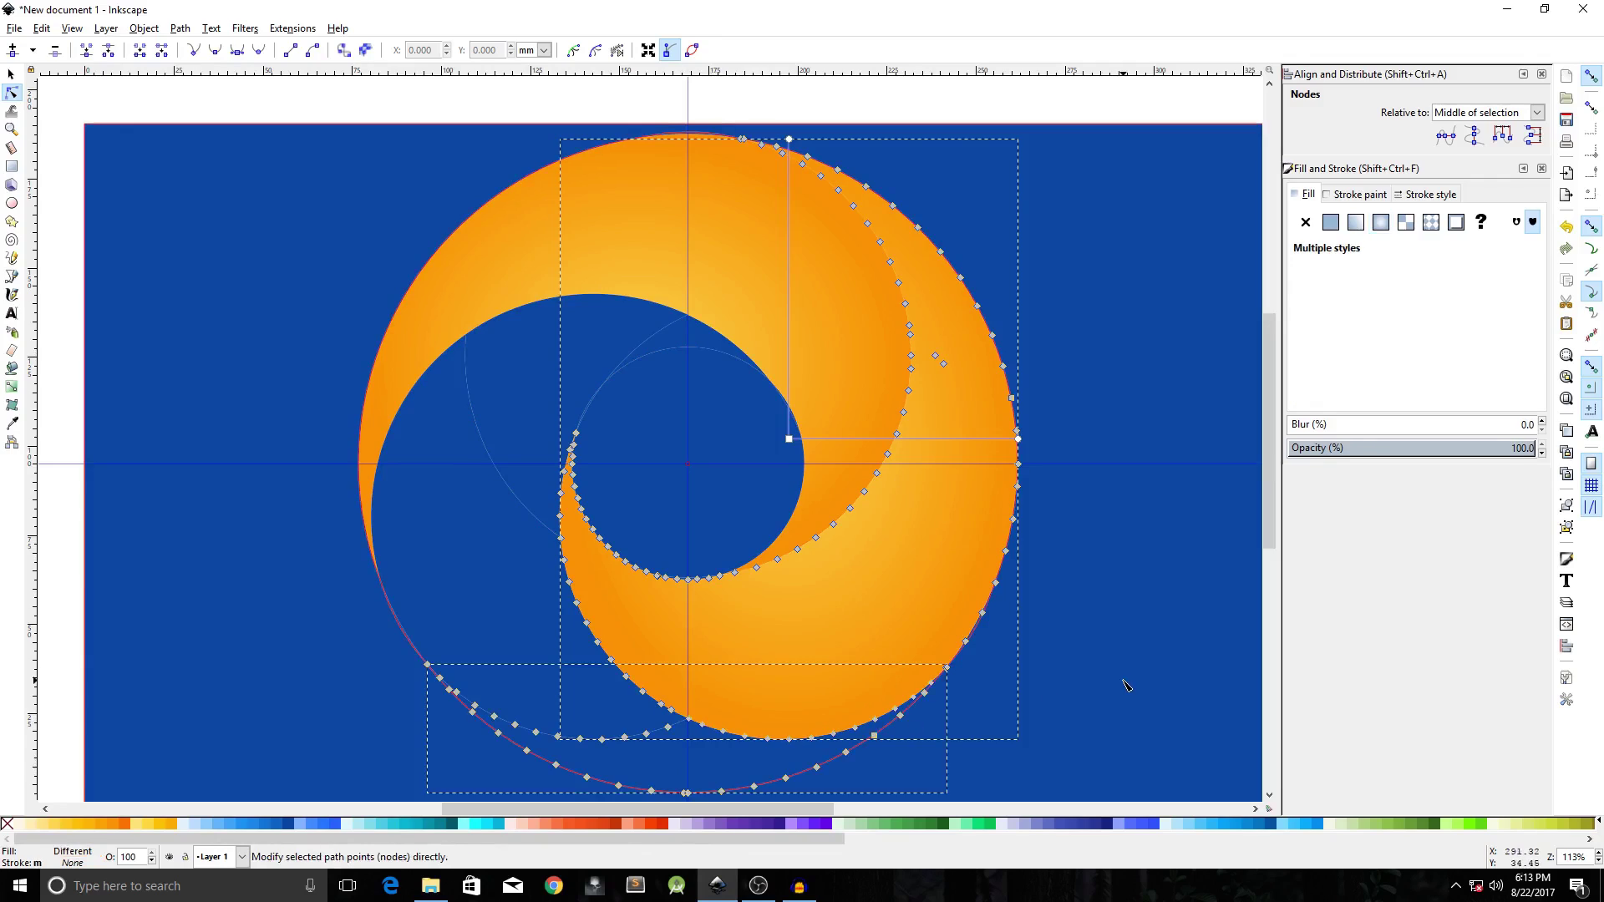
Union the lower-left crescent pieces into one shape and fill it with radial gradient 4546.
{"action": "left_click", "coordinate": [706, 756]}
{"action": "left_click", "coordinate": [705, 760]}
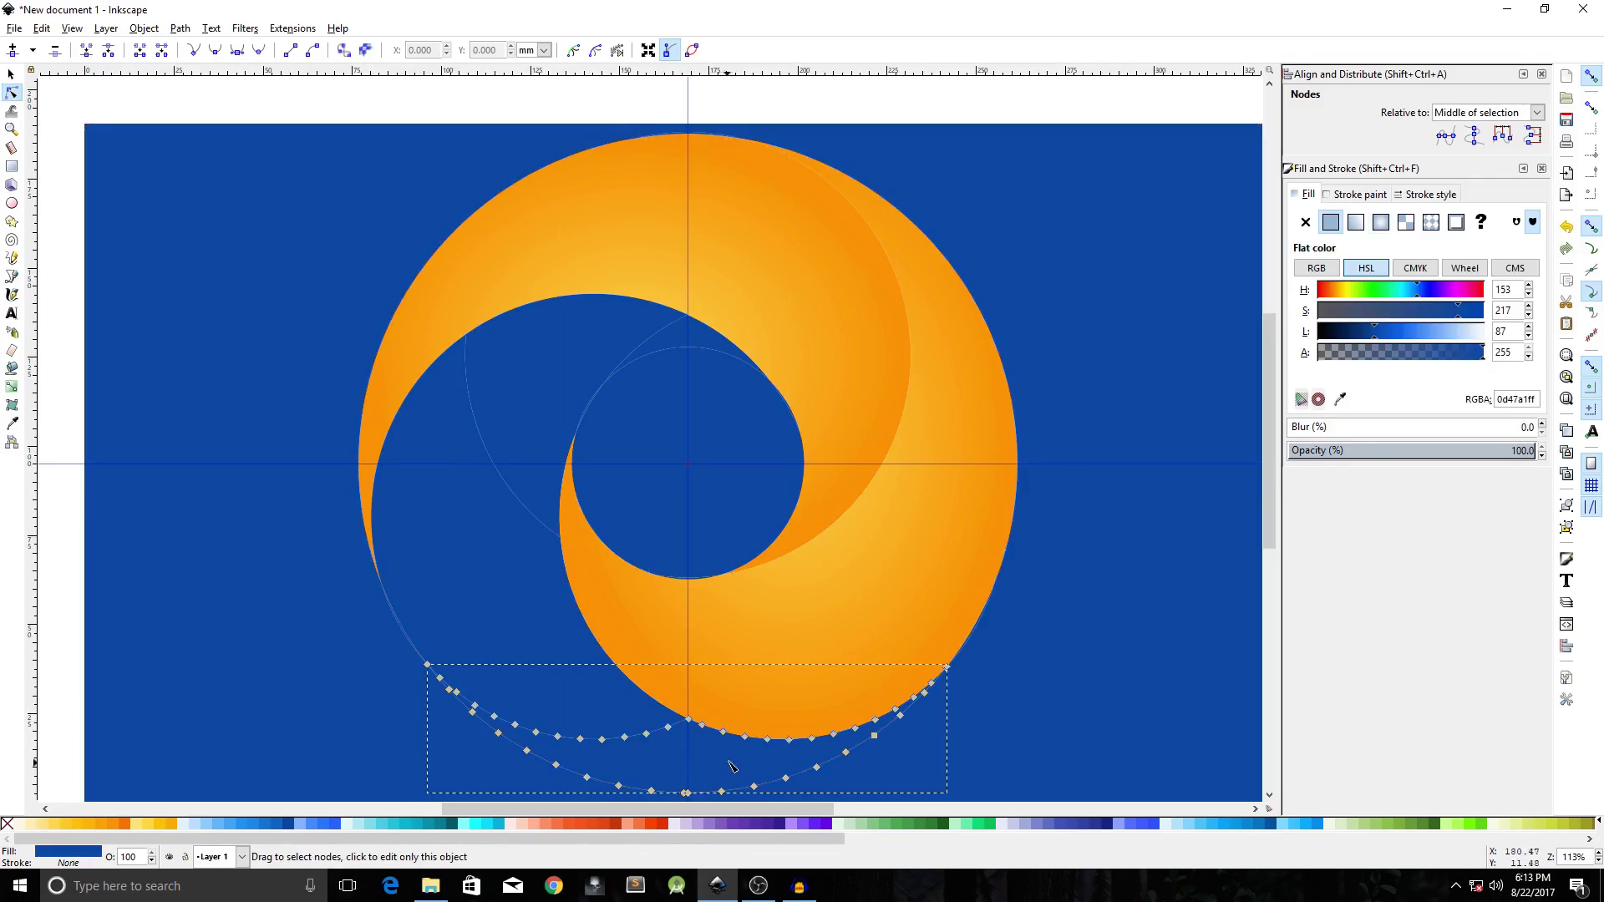
{"action": "left_click", "coordinate": [509, 631], "text": "shift"}
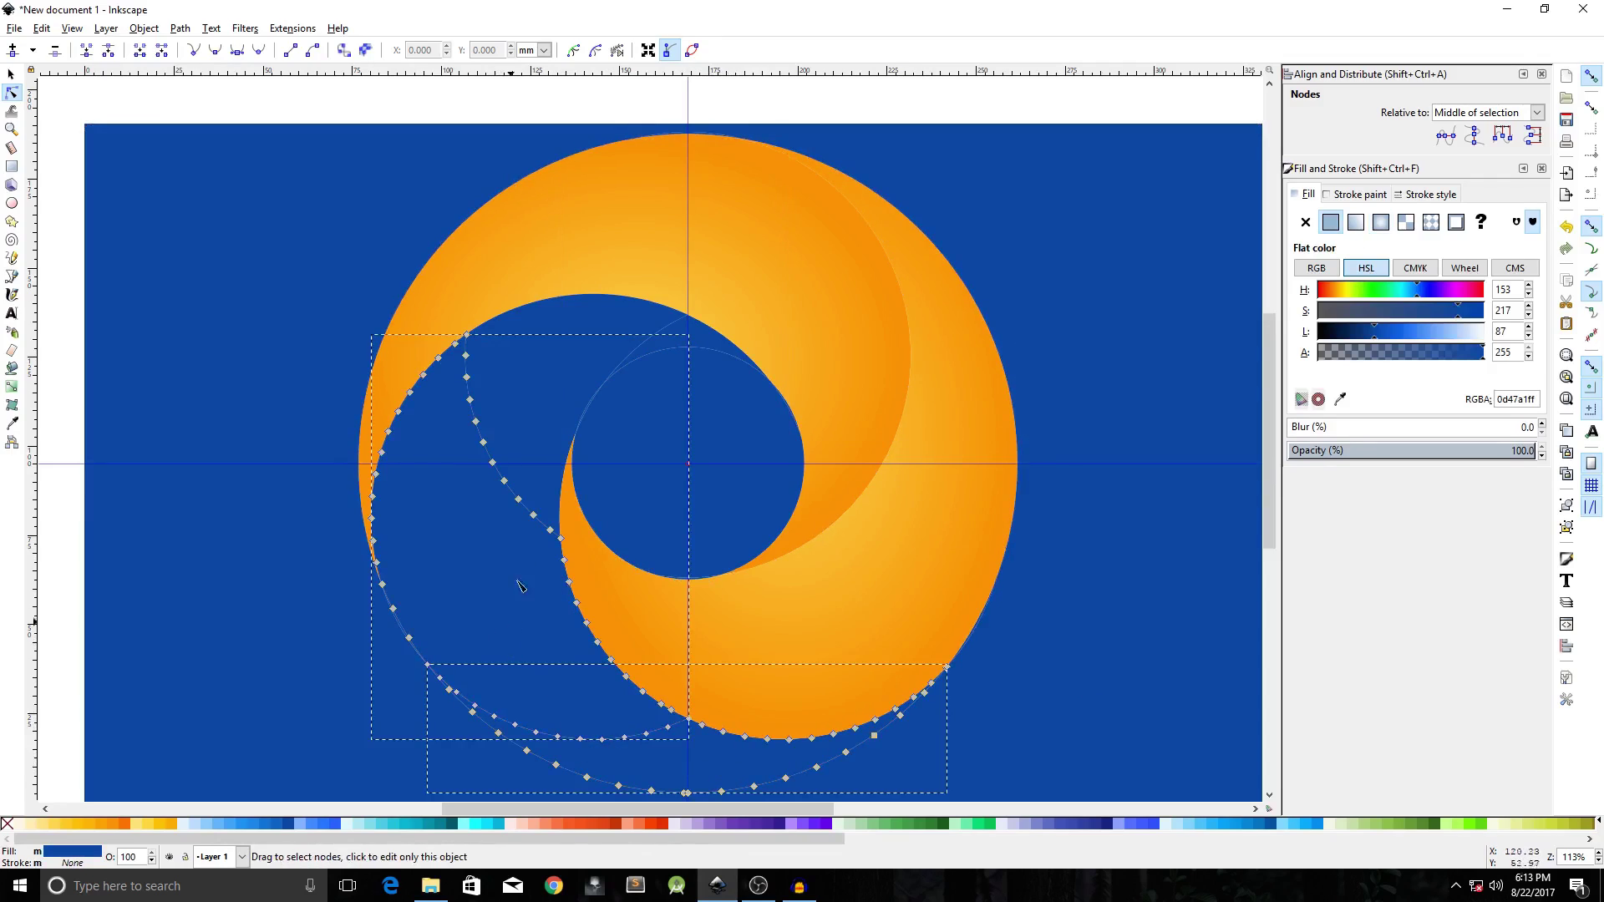
{"action": "left_click", "coordinate": [562, 333], "text": "shift"}
{"action": "left_click", "coordinate": [711, 346], "text": "shift"}
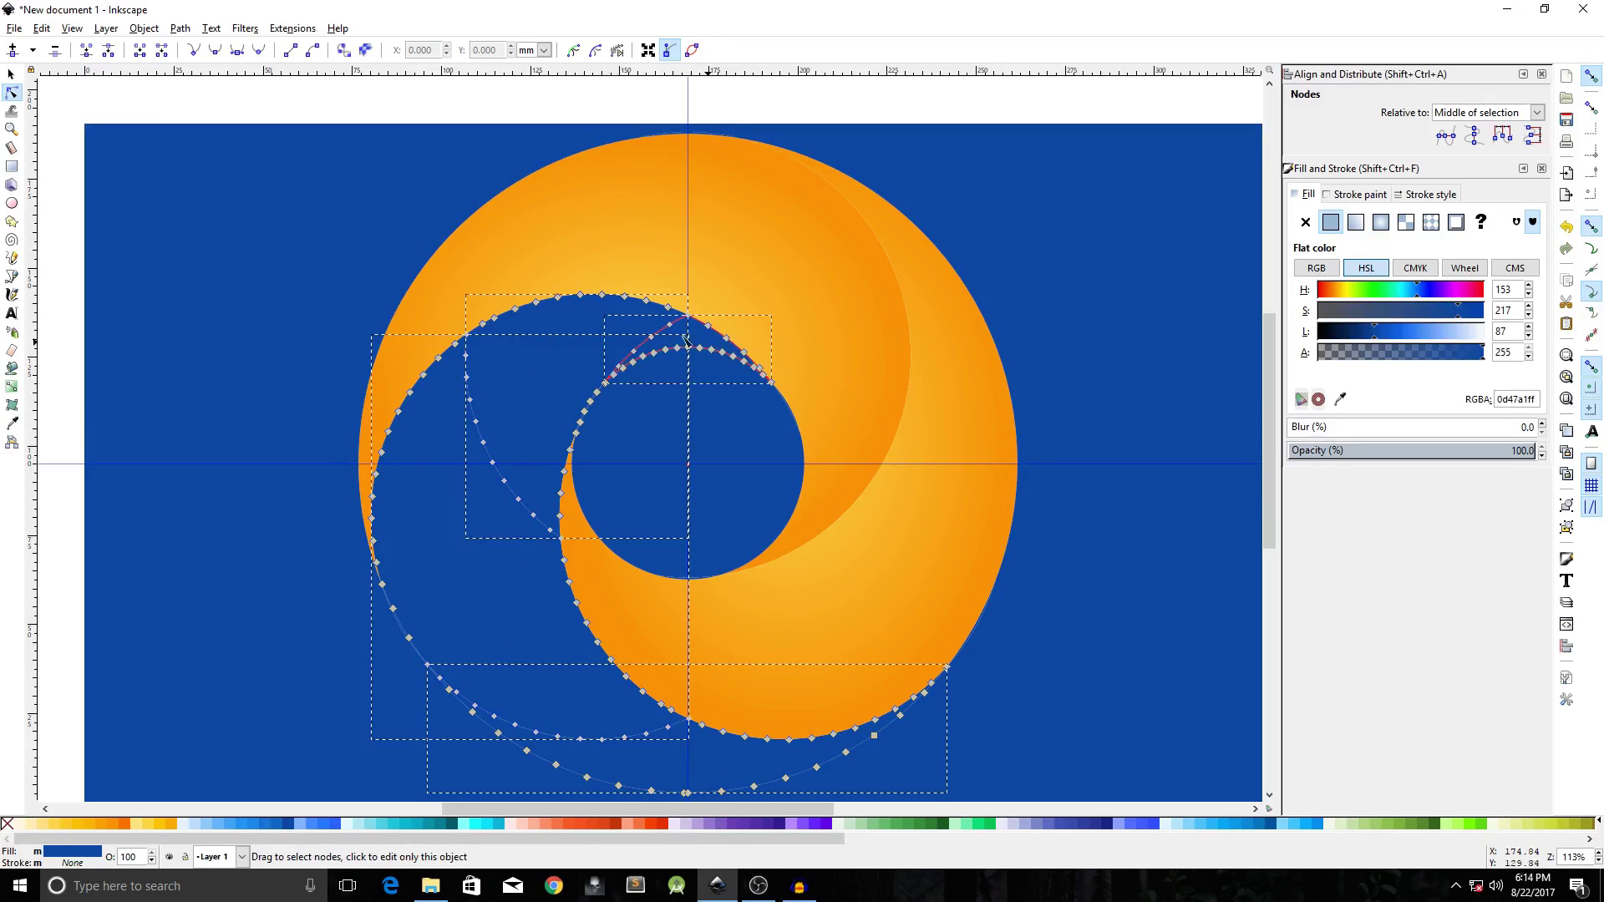
{"action": "left_click", "coordinate": [179, 28]}
{"action": "left_click", "coordinate": [200, 125]}
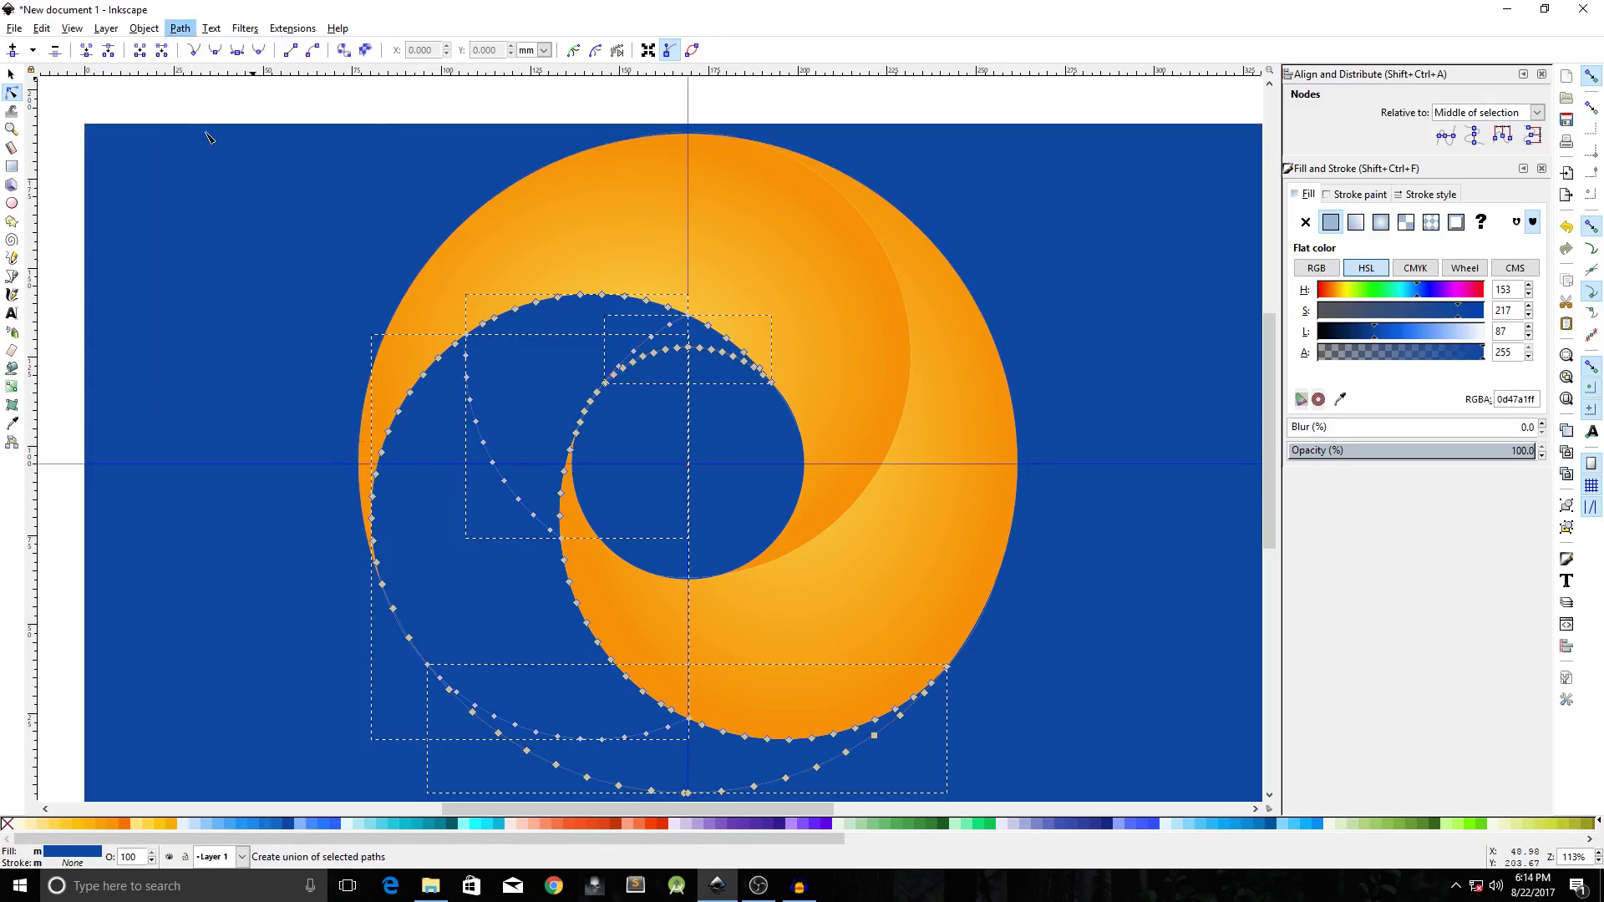
{"action": "left_click", "coordinate": [1381, 223]}
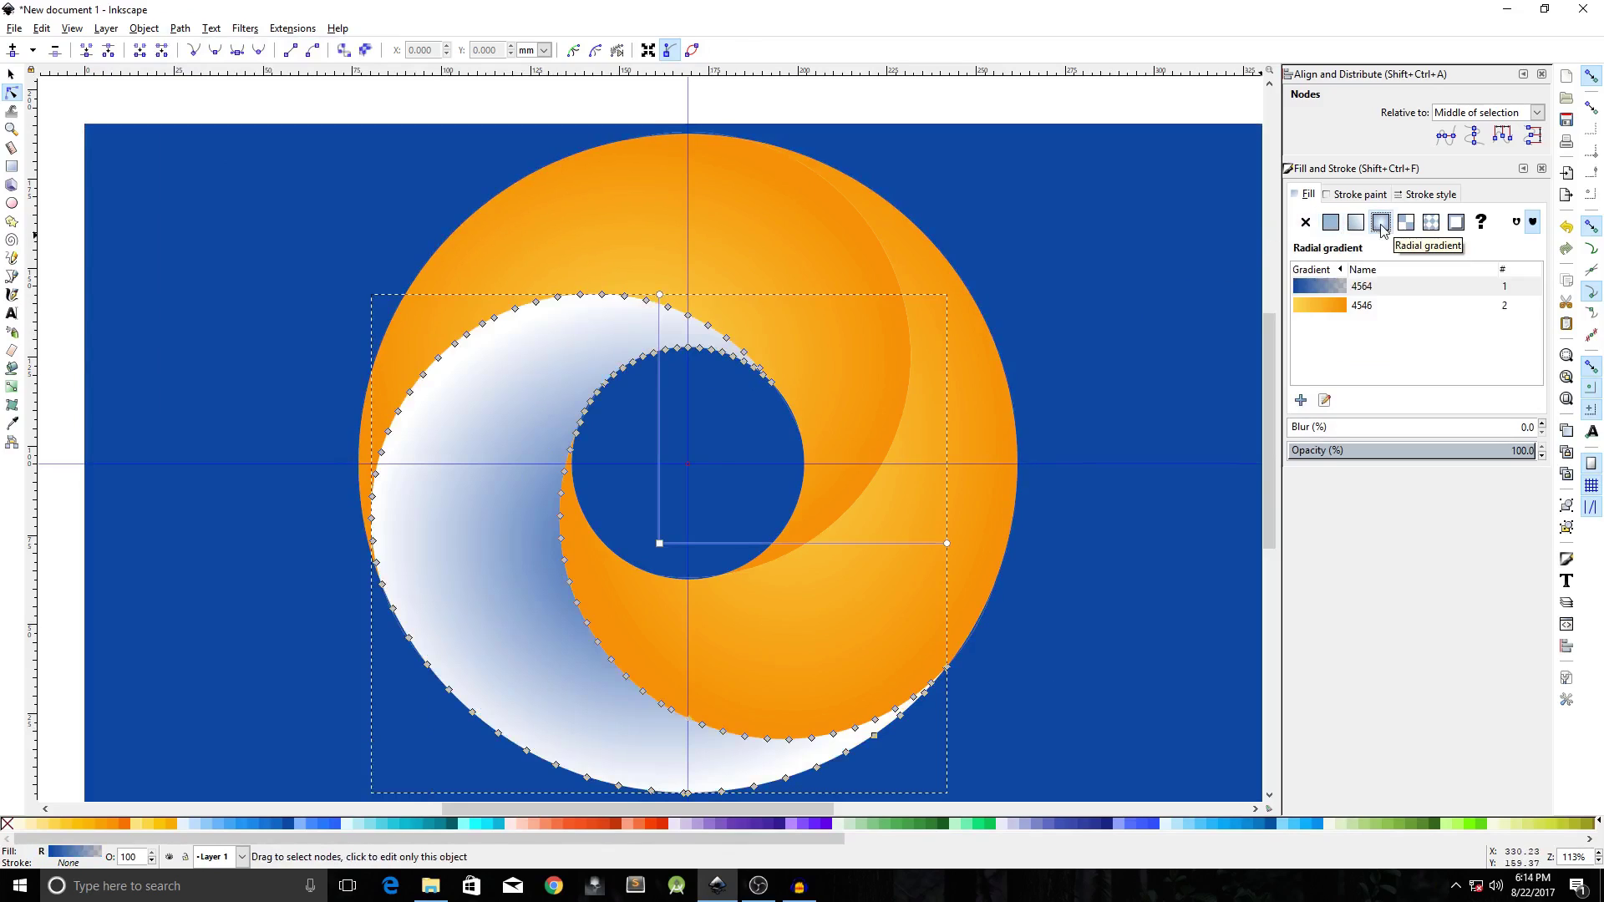
{"action": "left_click", "coordinate": [1362, 307]}
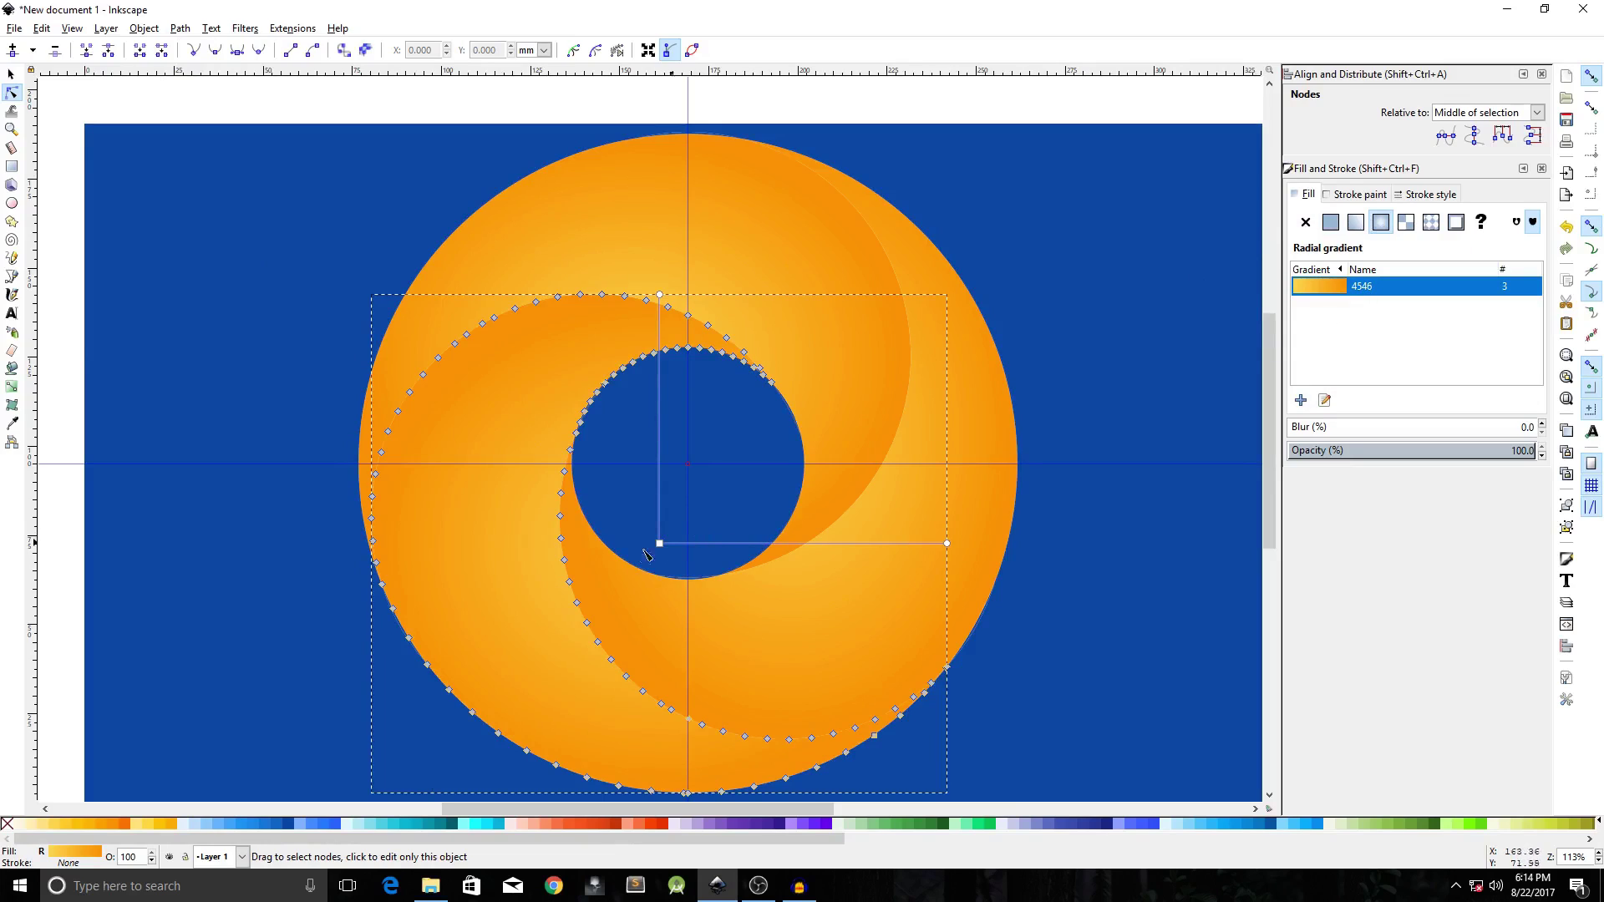
Delete the blue inner circle at the centre of the ring.
{"action": "key", "text": "s"}
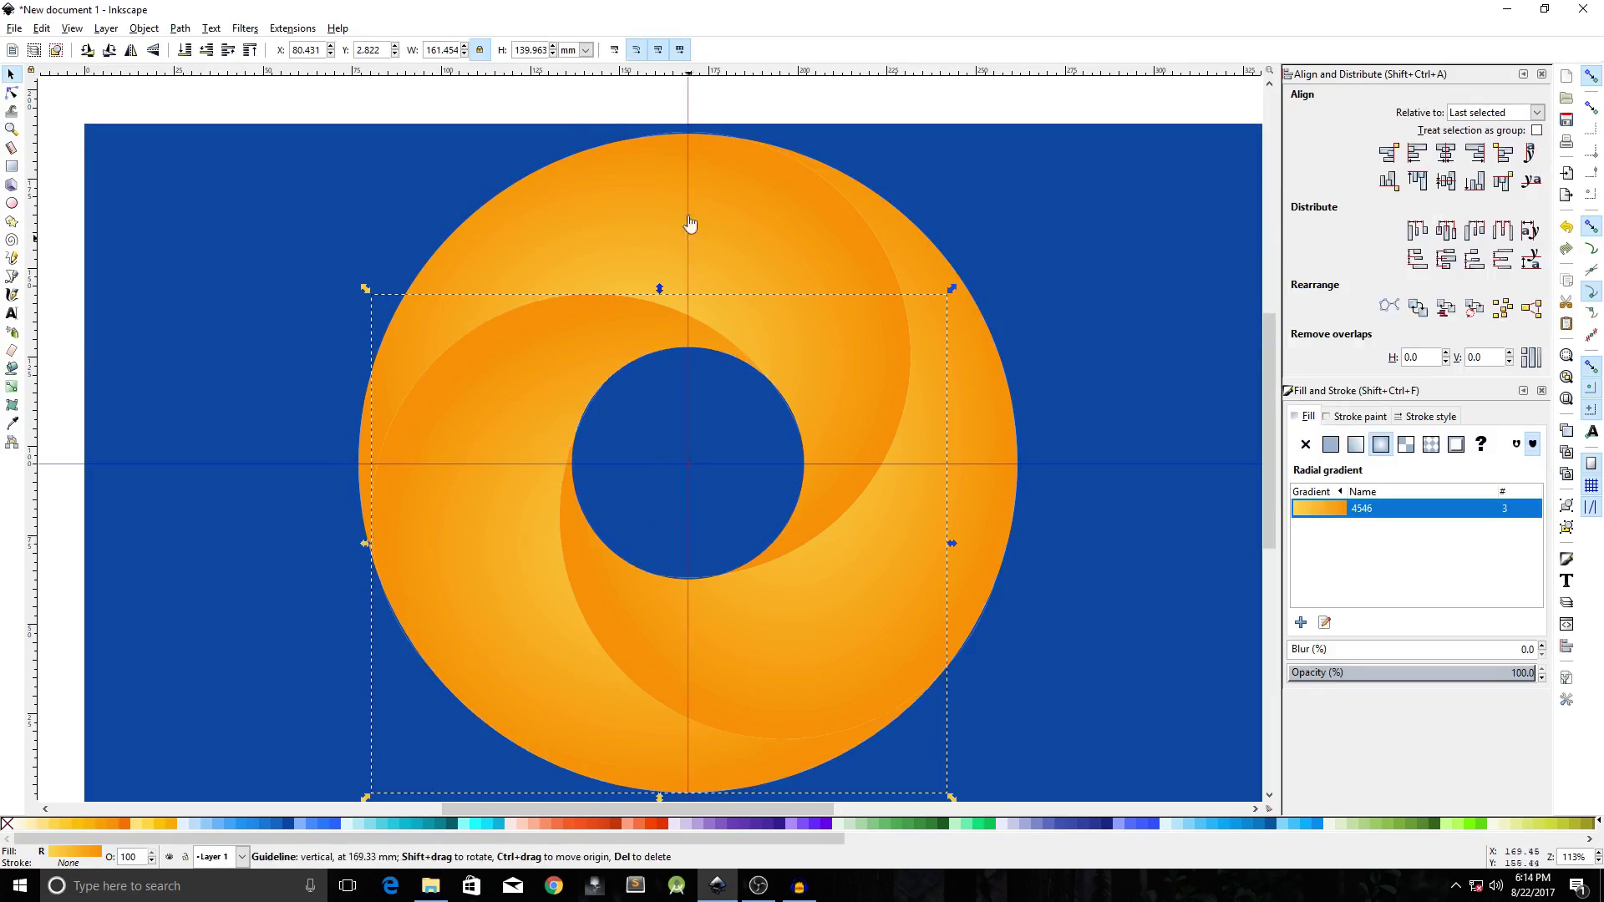
{"action": "left_click", "coordinate": [590, 116]}
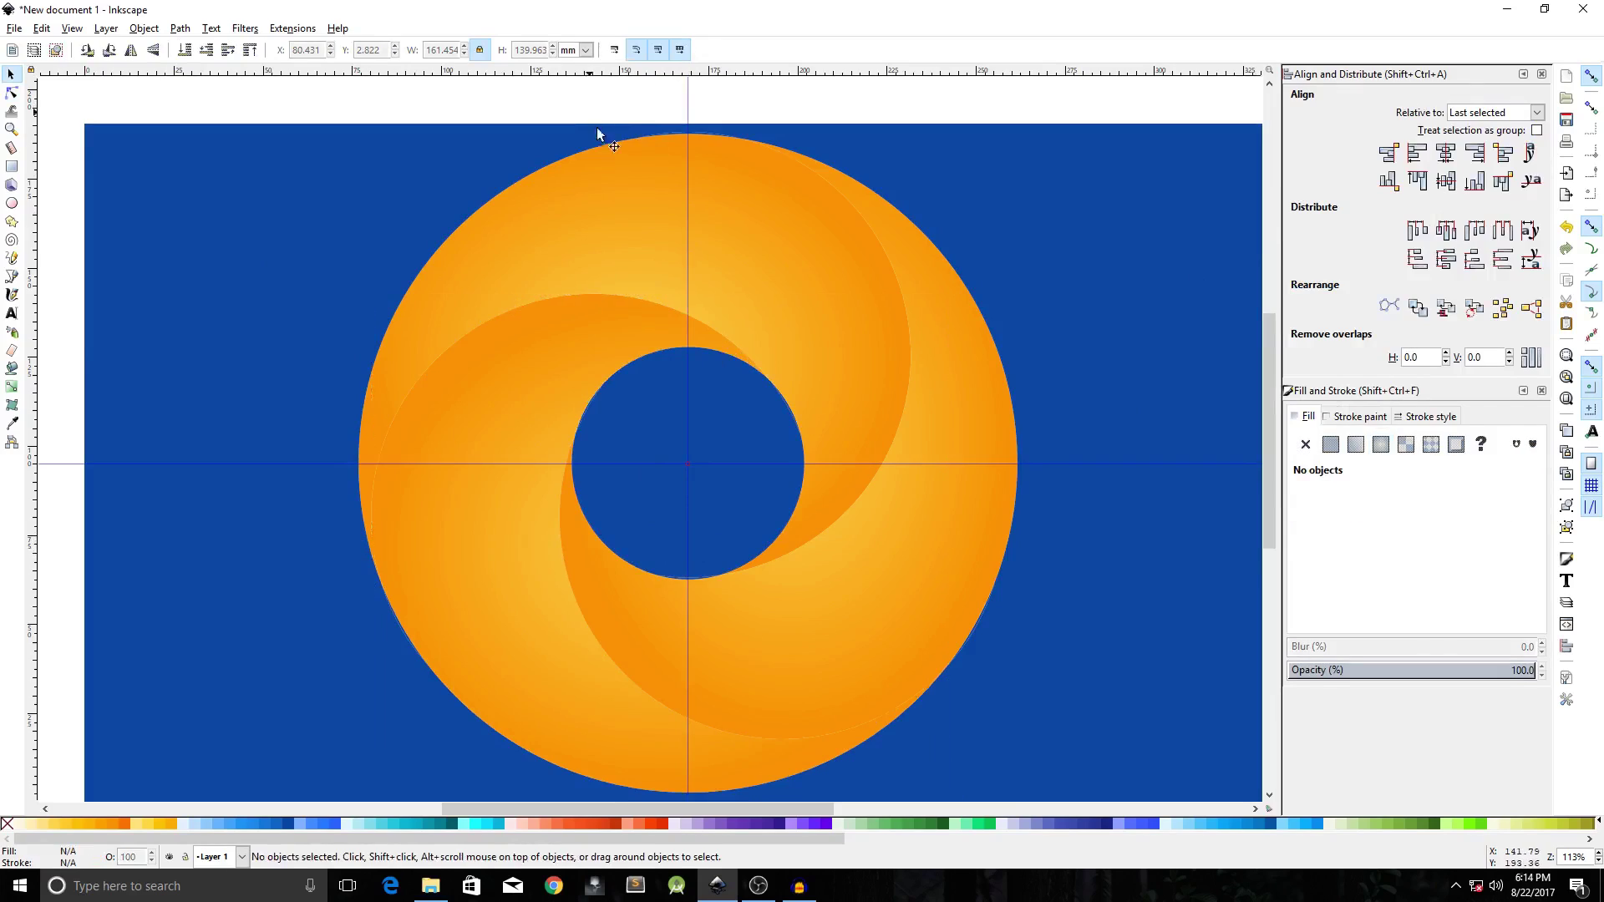
{"action": "left_click", "coordinate": [660, 447]}
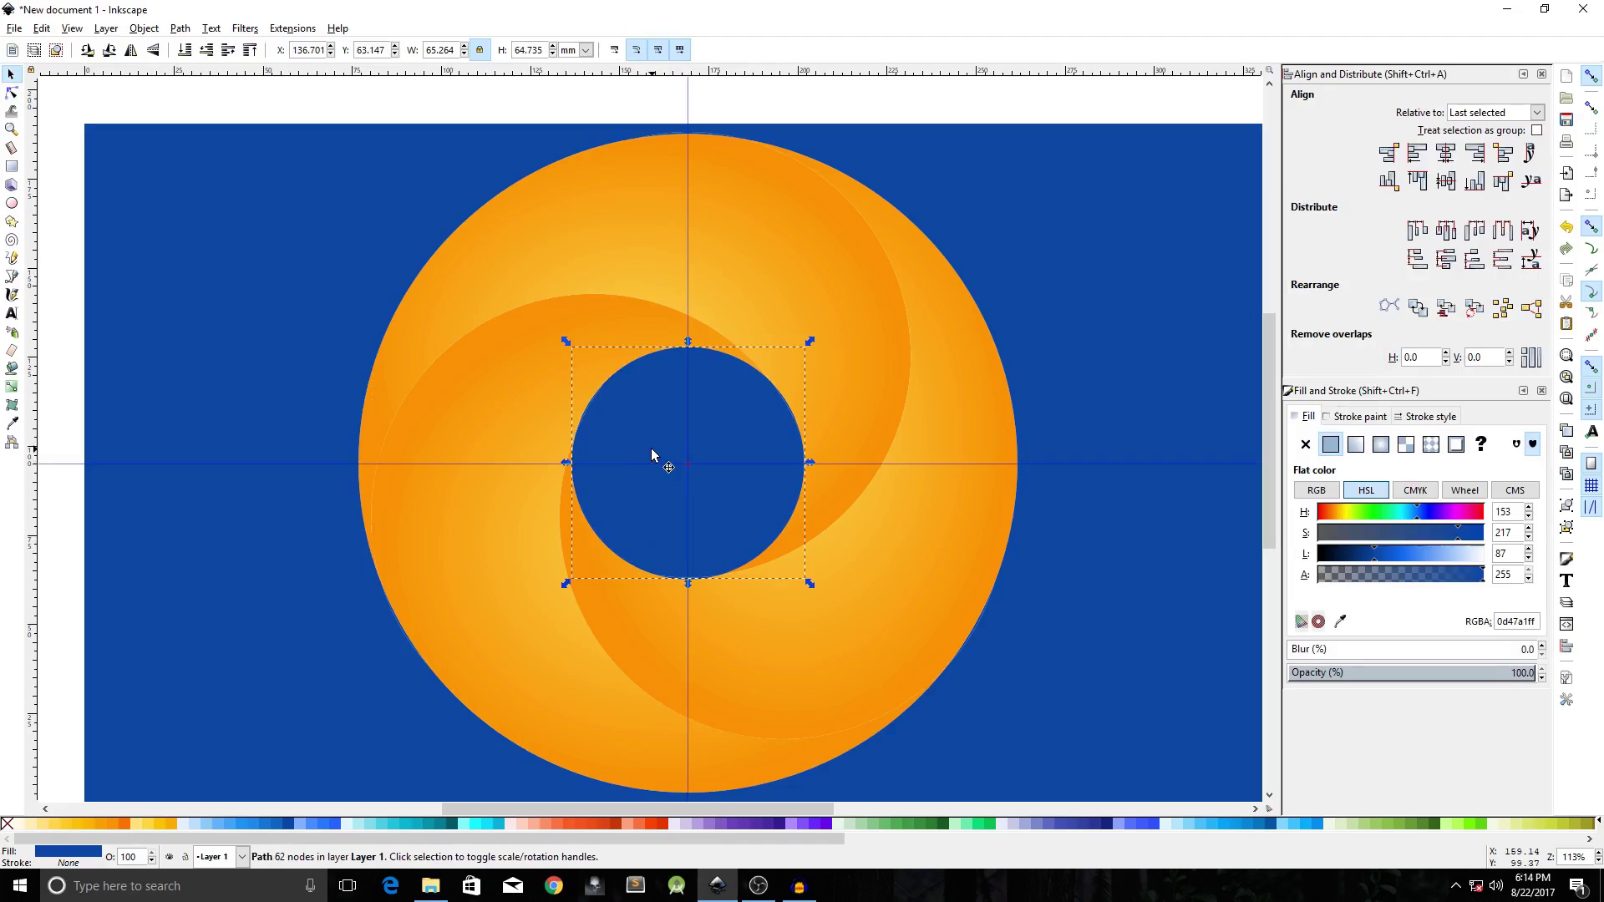
{"action": "key", "text": "Delete"}
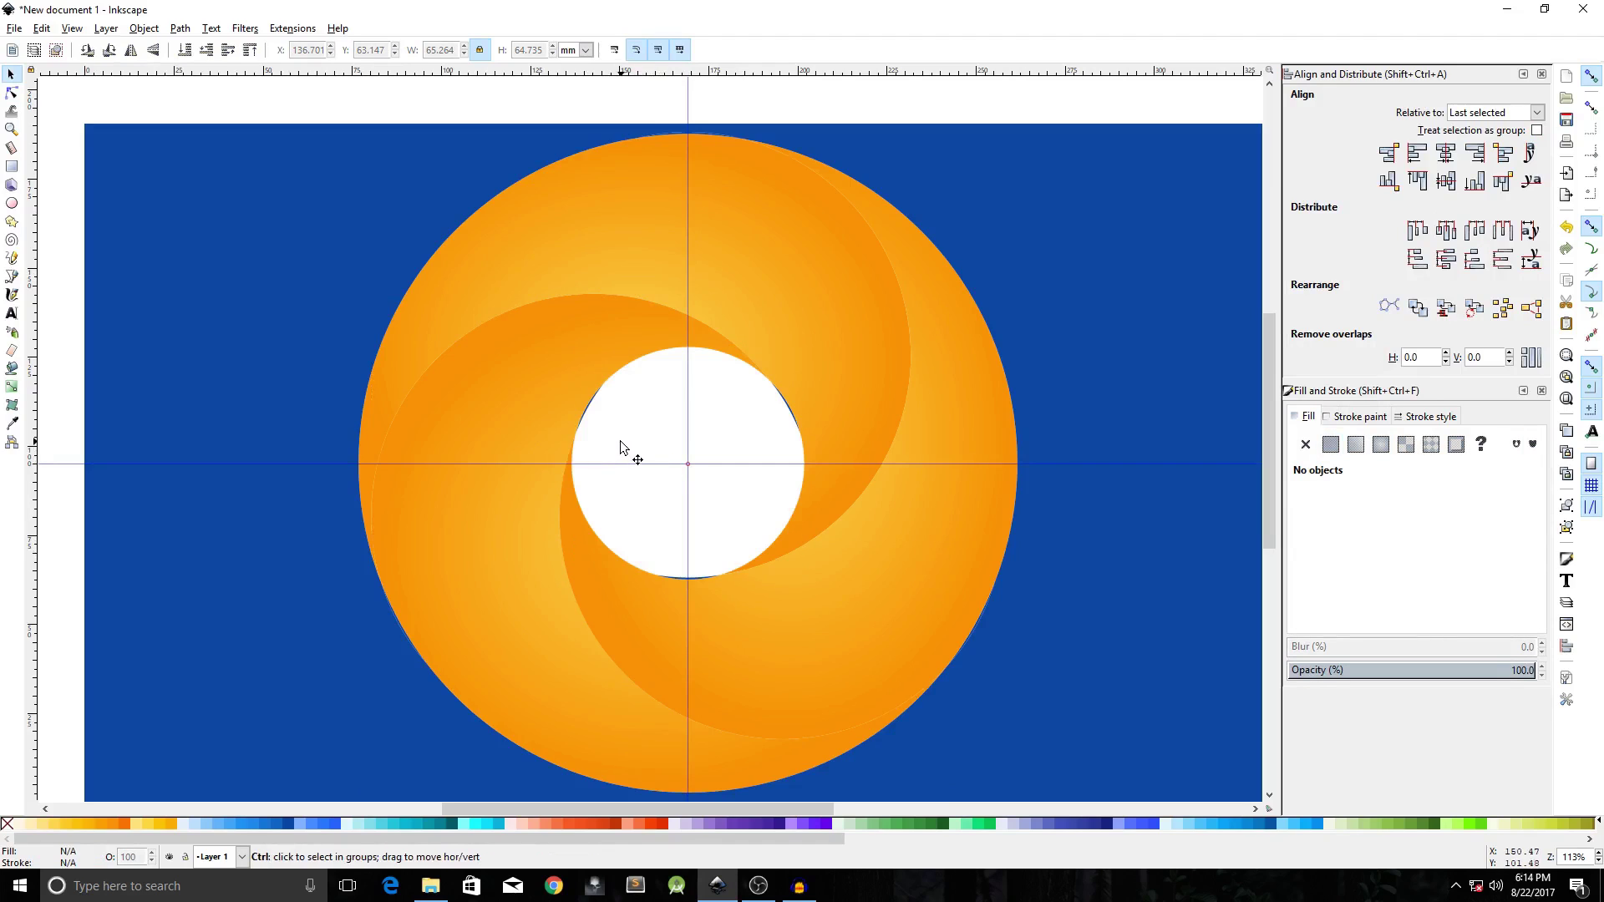
Select the blue background rectangle.
{"action": "scroll", "coordinate": [620, 442], "scroll_direction": "up", "scroll_amount": 2}
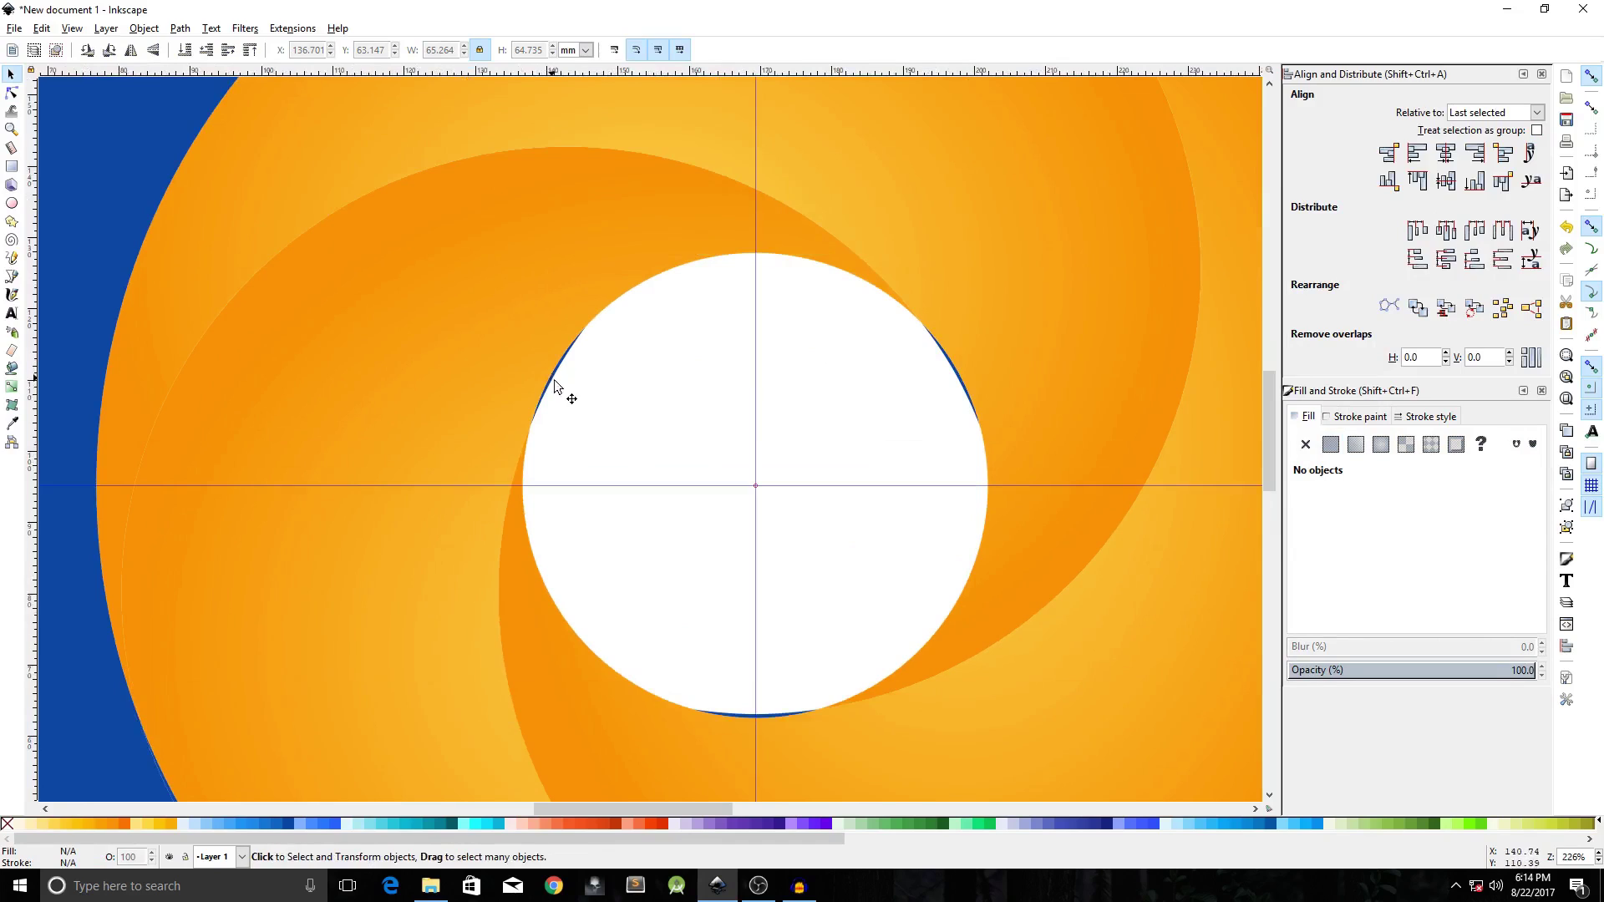
{"action": "scroll", "coordinate": [651, 377], "scroll_direction": "down", "scroll_amount": 4}
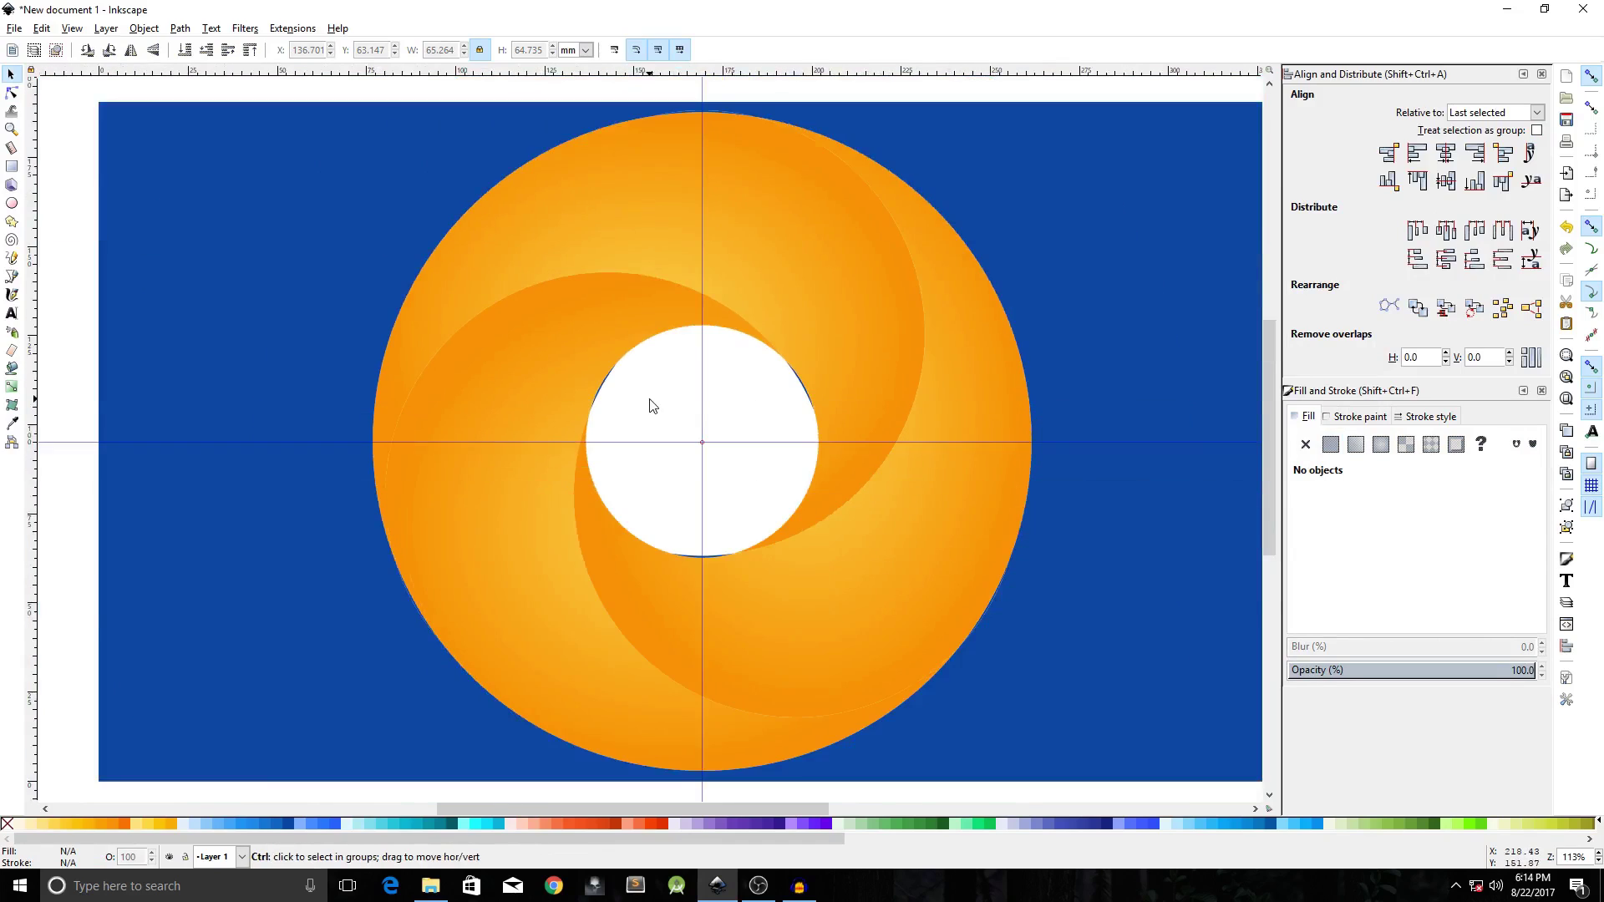
{"action": "left_click", "coordinate": [414, 507]}
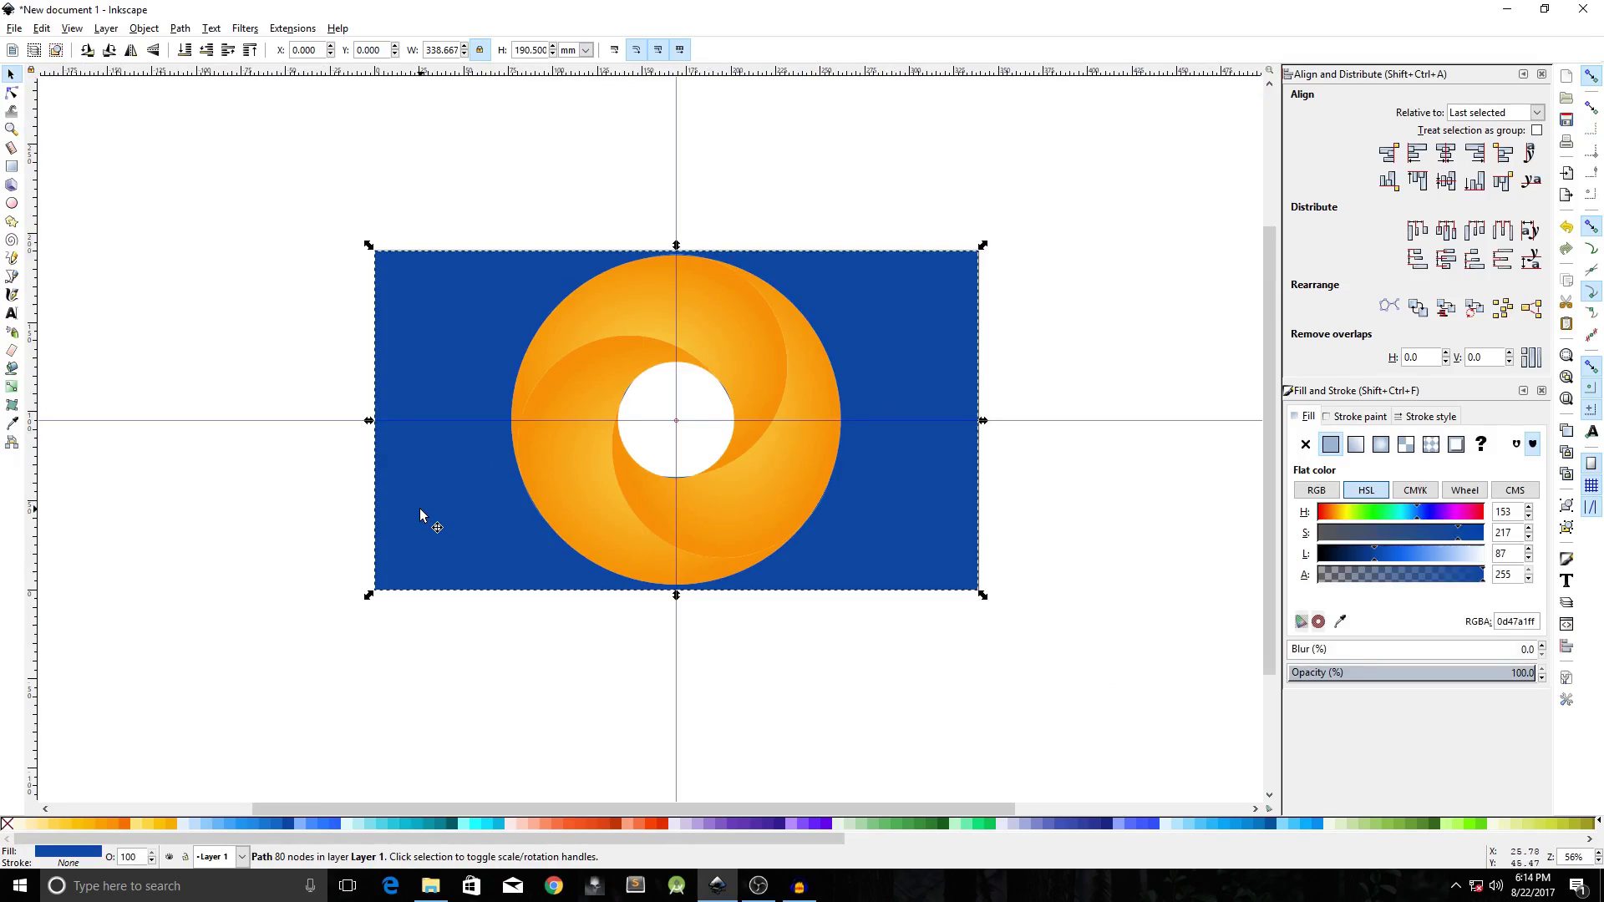
Delete the blue background rectangle and inspect the ring's edges for stray blue arcs.
{"action": "key", "text": "Delete"}
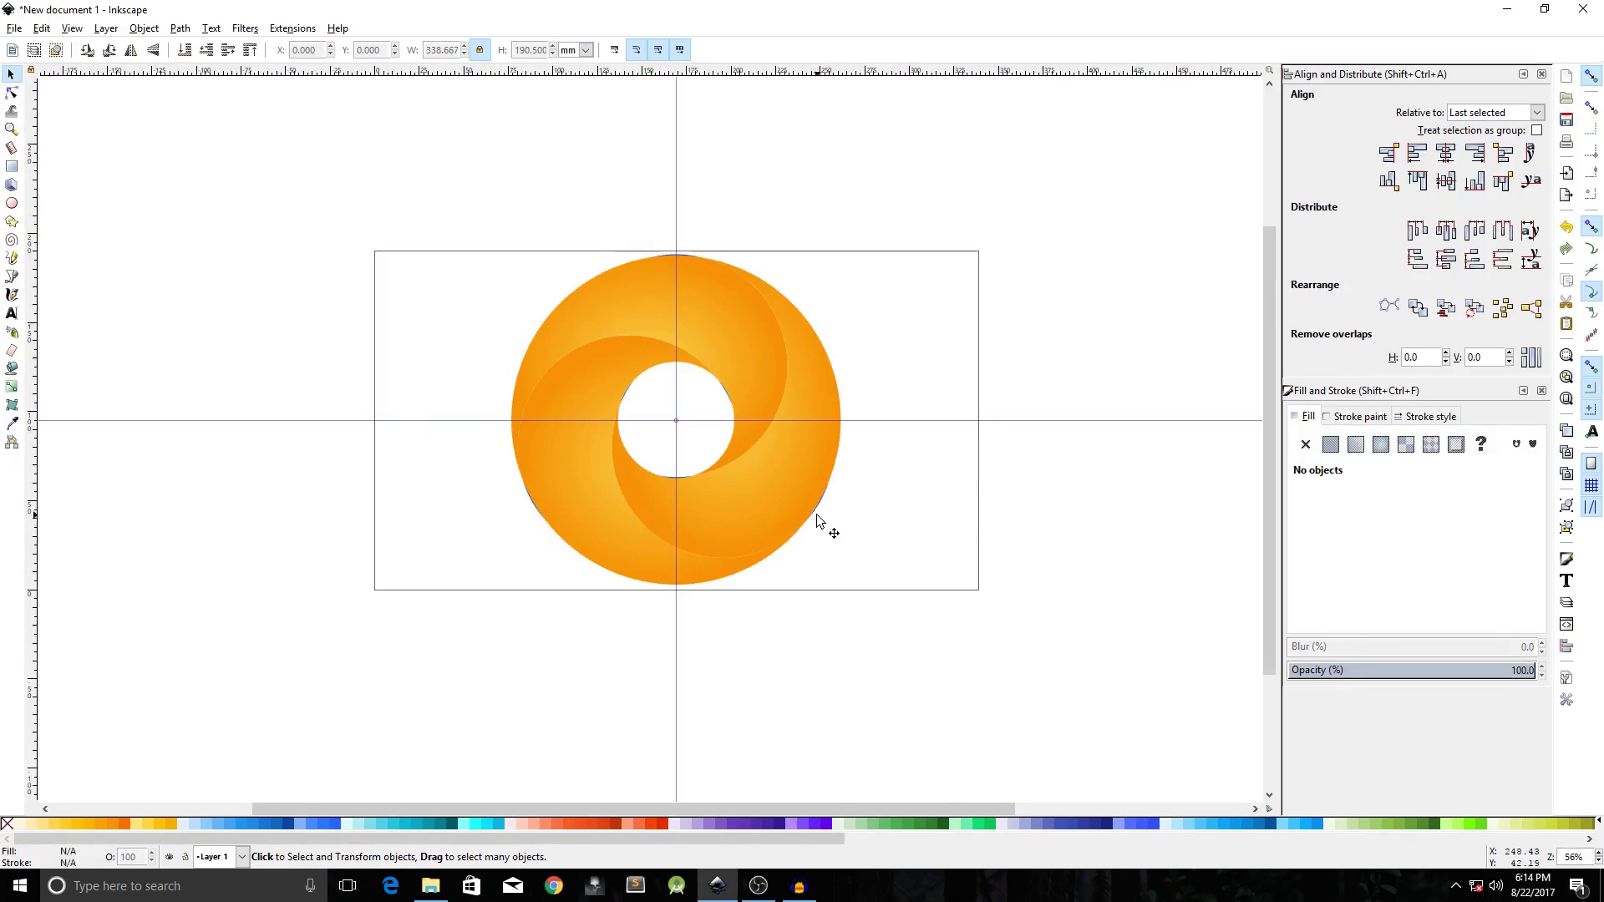
{"action": "scroll", "coordinate": [650, 483], "scroll_direction": "up", "scroll_amount": 2}
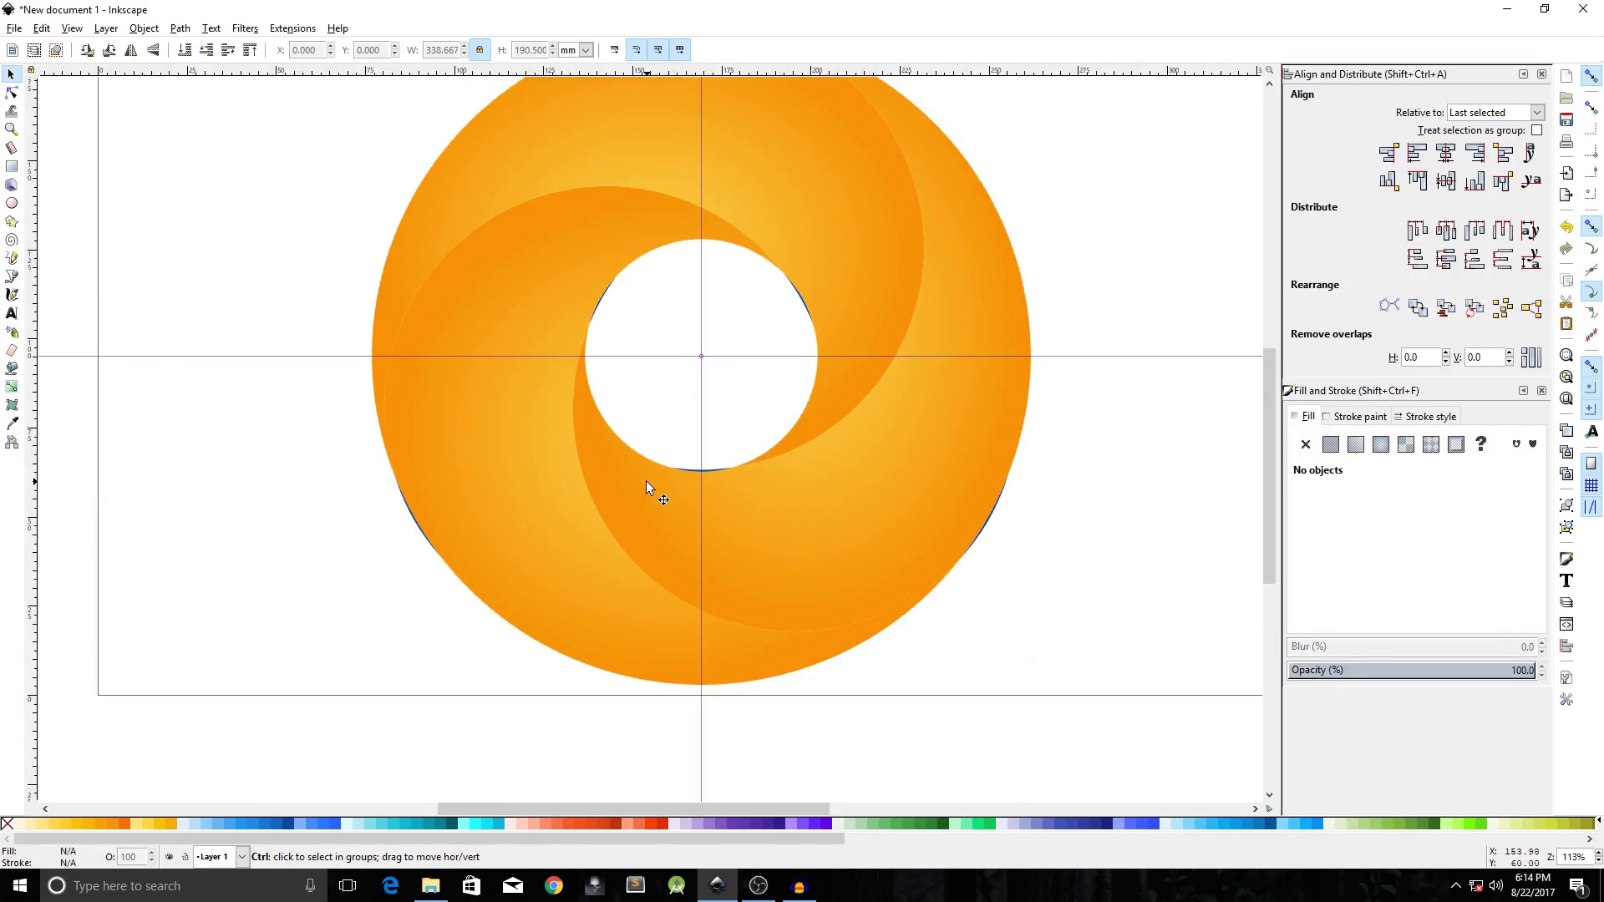
{"action": "key", "text": "ctrl+a"}
{"action": "scroll", "coordinate": [647, 475], "scroll_direction": "down", "scroll_amount": 1}
{"action": "scroll", "coordinate": [447, 500], "scroll_direction": "up", "scroll_amount": 1}
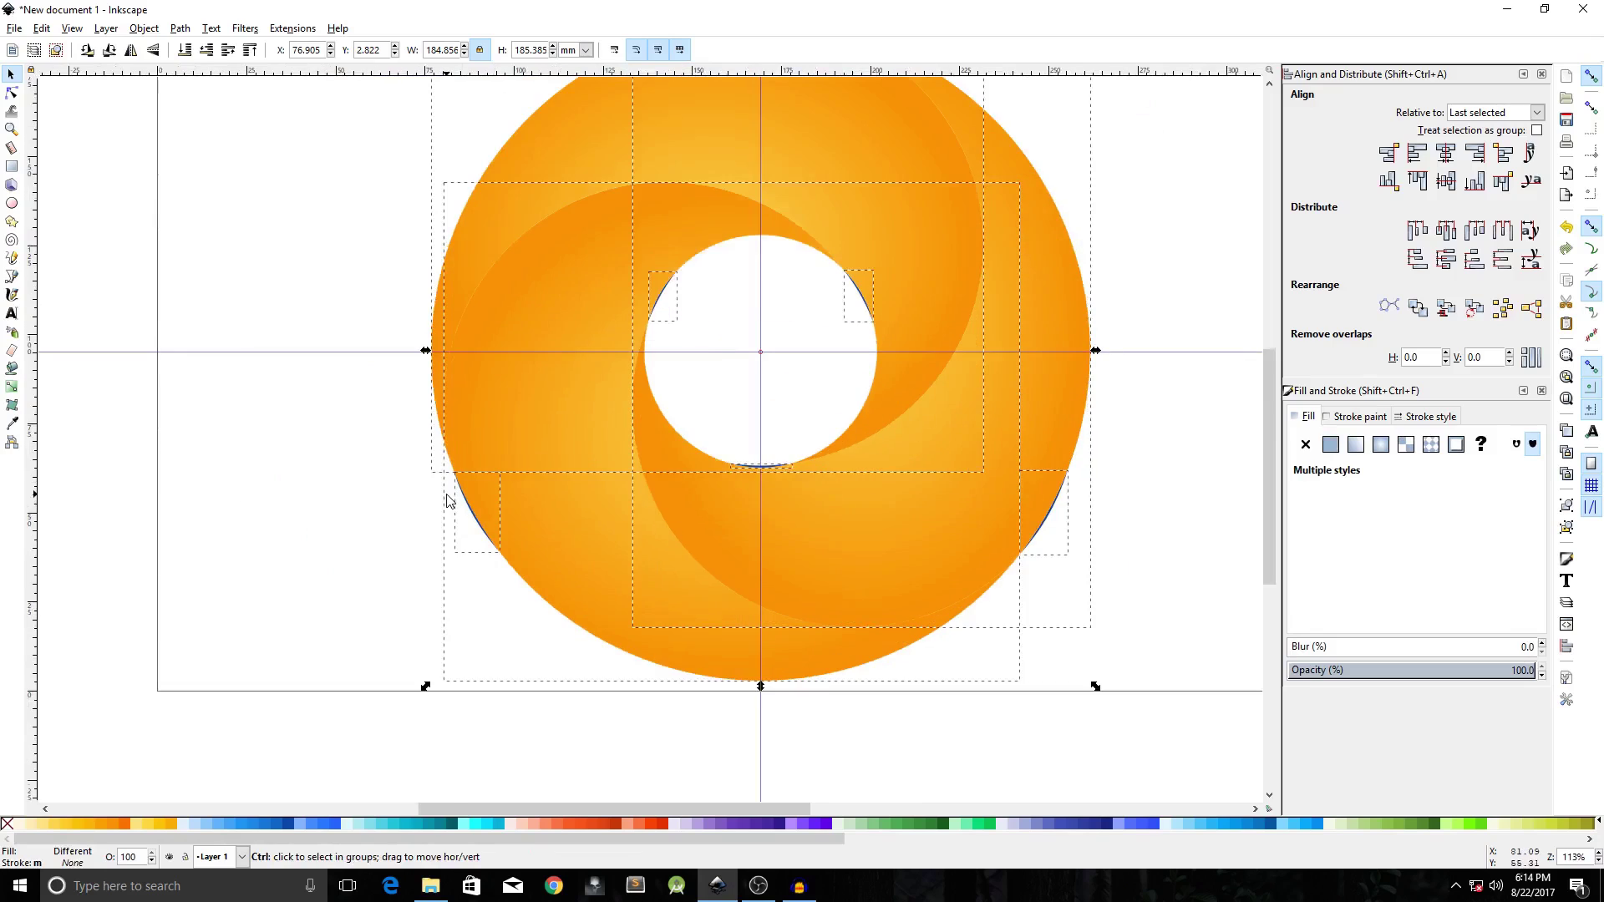
{"action": "scroll", "coordinate": [447, 500], "scroll_direction": "up", "scroll_amount": 1}
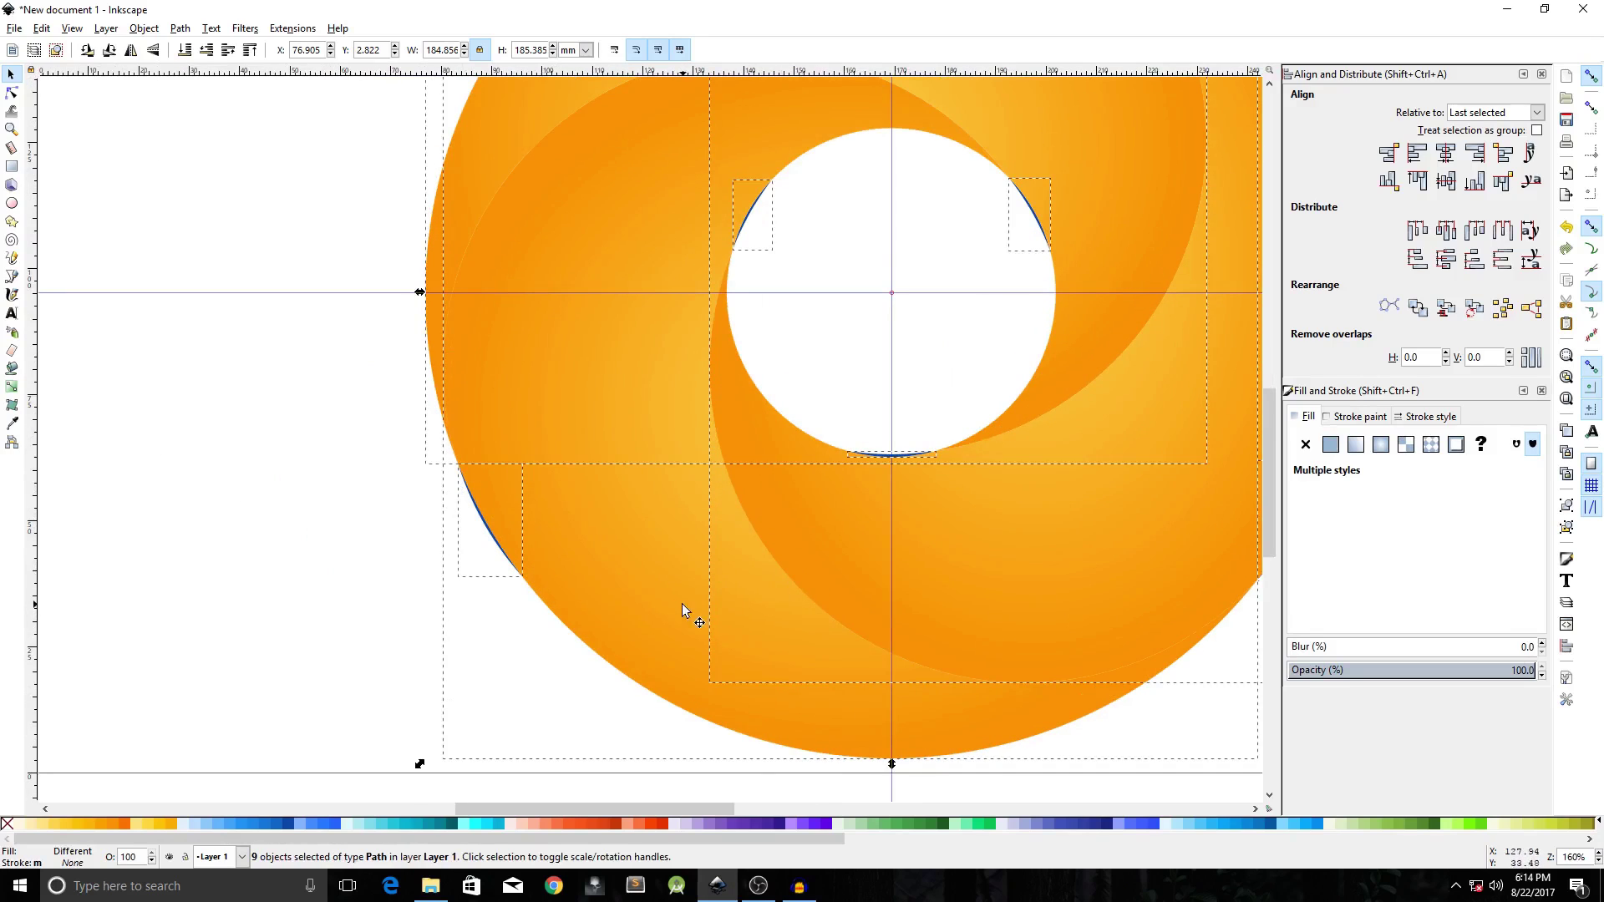
{"action": "left_click_drag", "start_coordinate": [991, 563], "coordinate": [887, 604]}
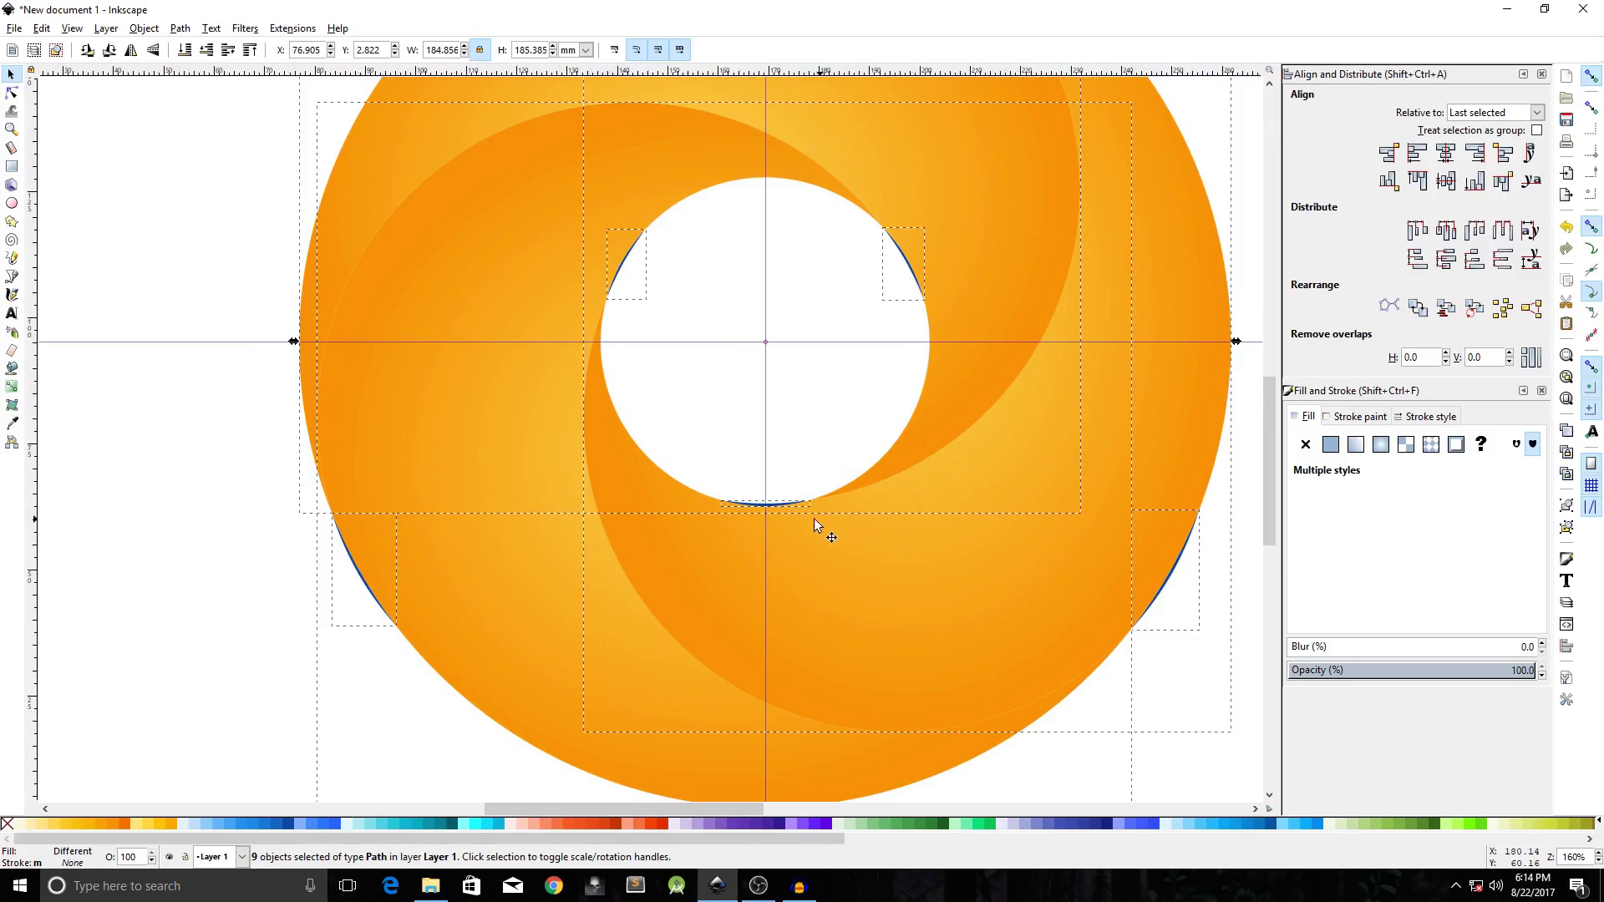
{"action": "key", "text": "space"}
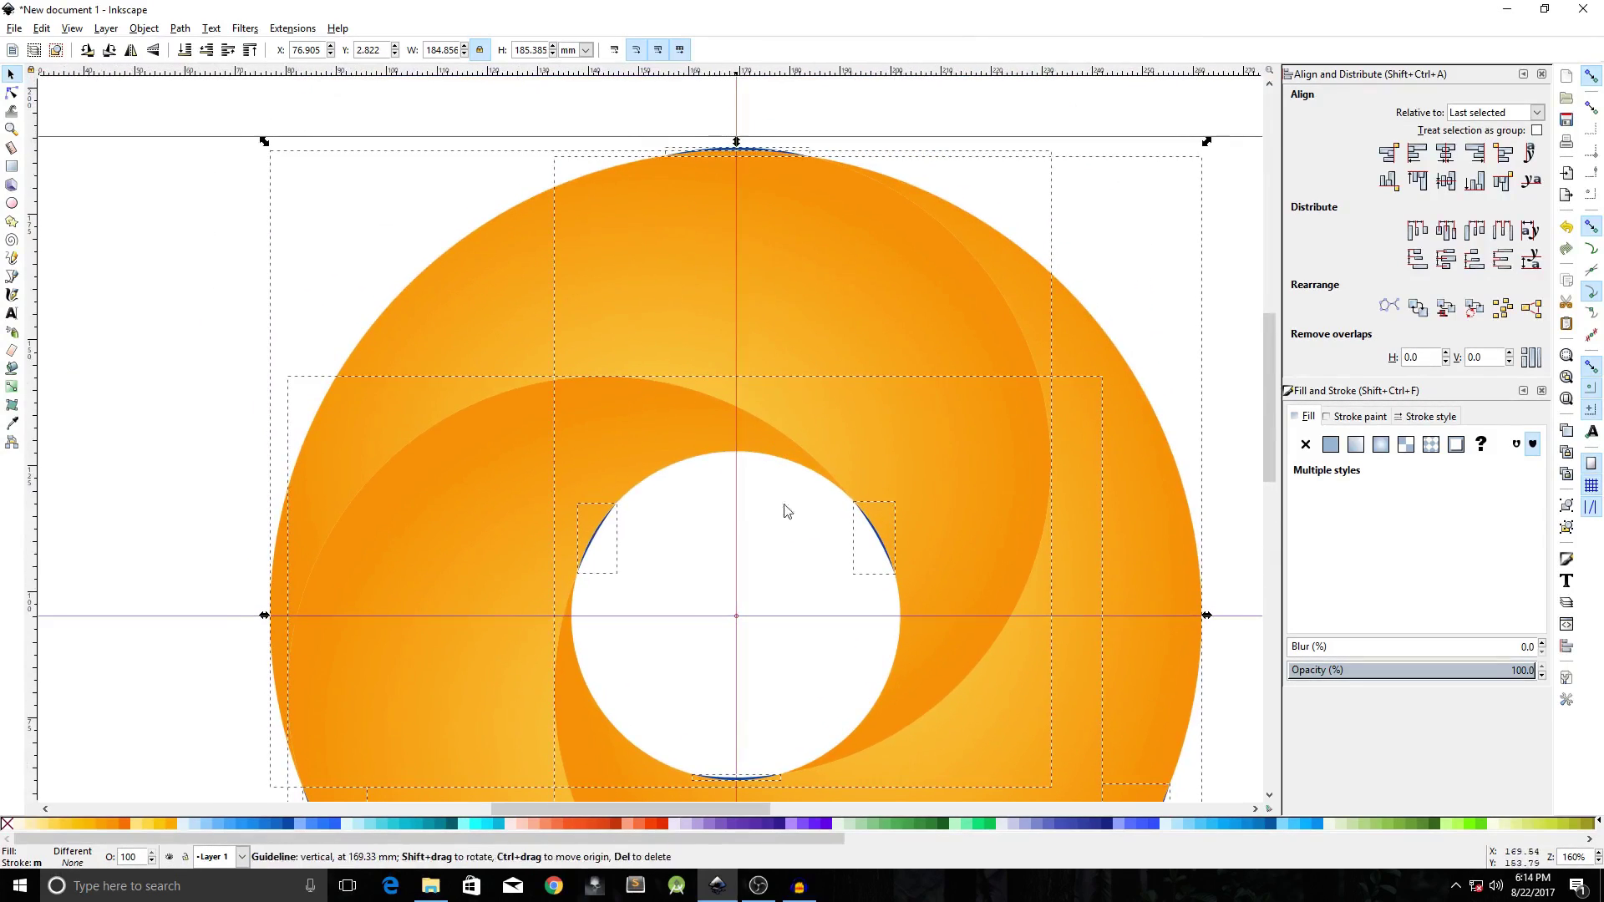
{"action": "key", "text": "space"}
{"action": "key", "text": "space"}
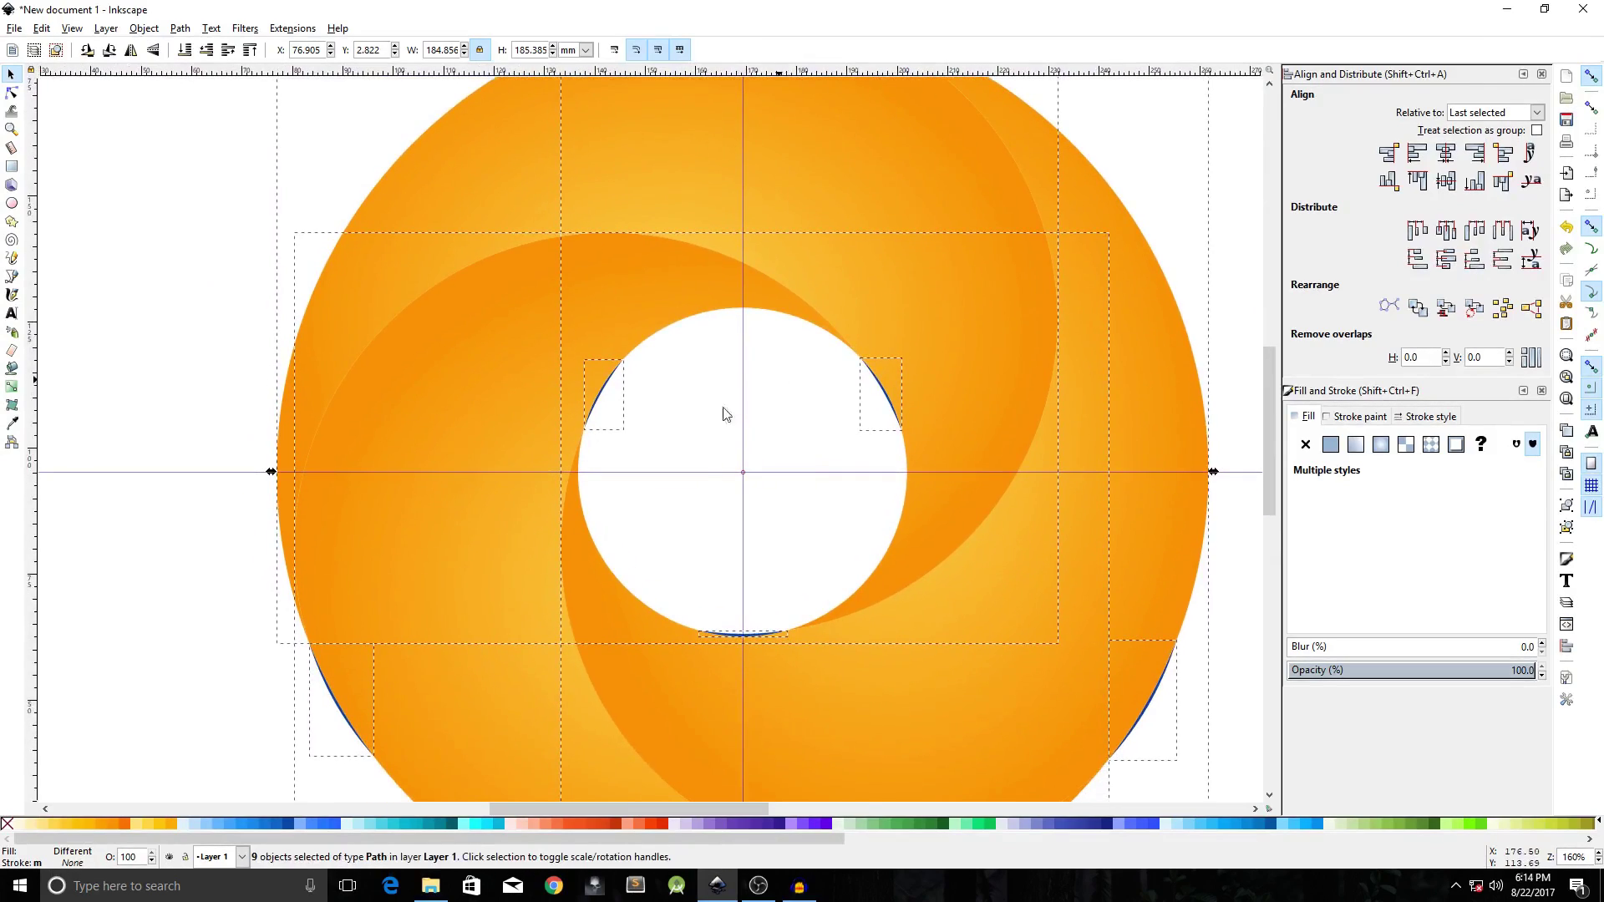
Delete the stray blue arc at the bottom of the central hole.
{"action": "left_click", "coordinate": [683, 537]}
{"action": "left_click_drag", "start_coordinate": [665, 352], "coordinate": [547, 451]}
{"action": "key", "text": "Escape"}
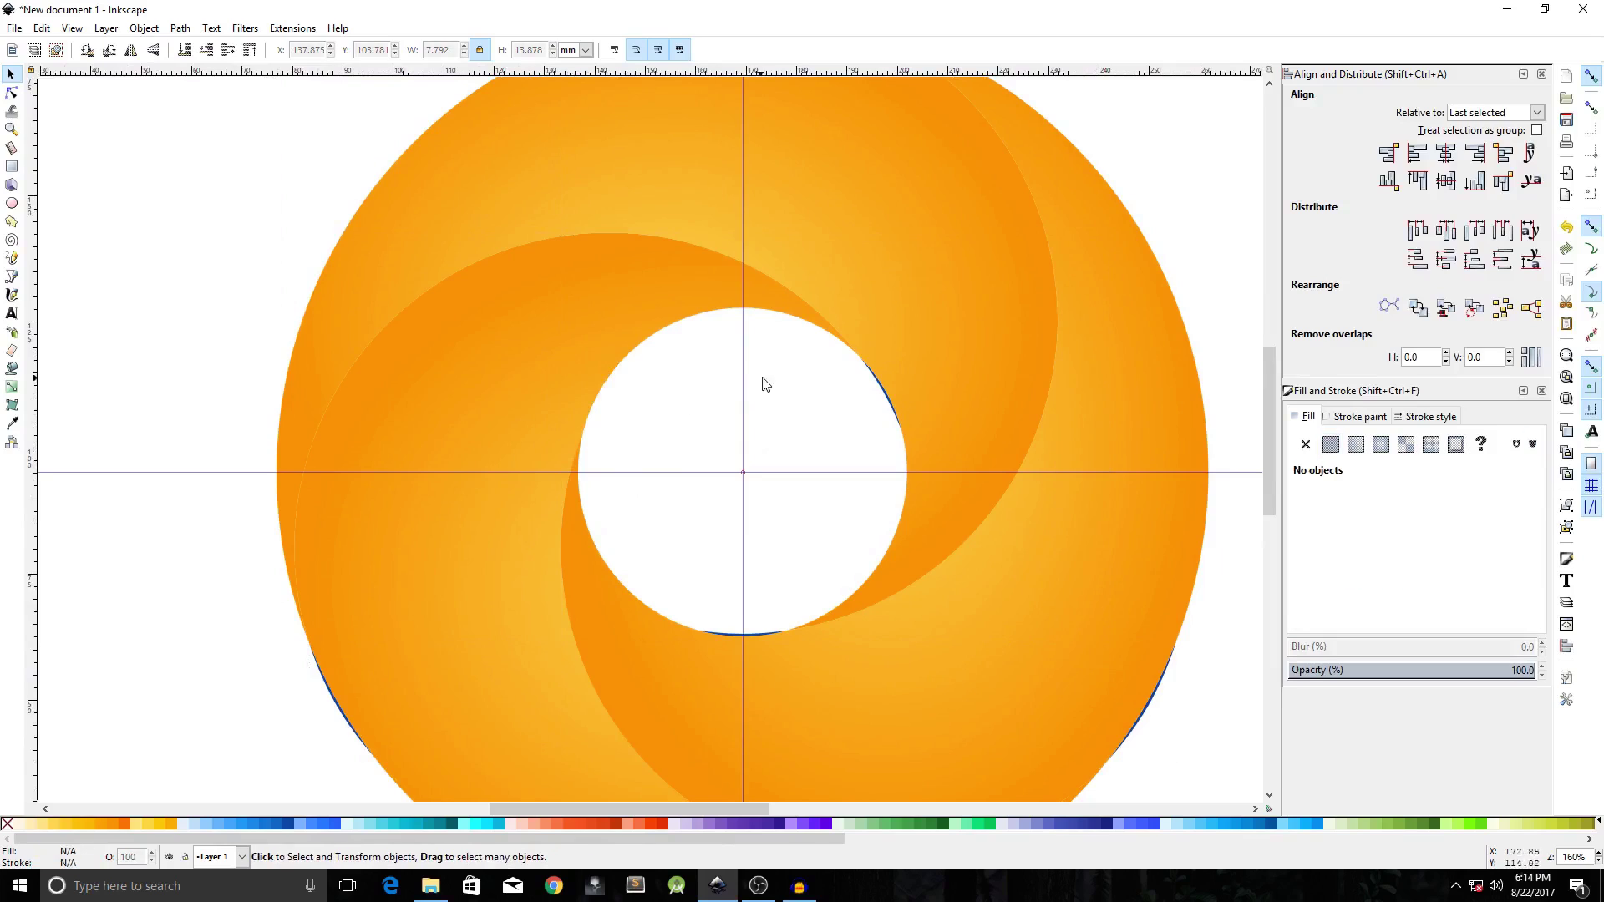
{"action": "left_click_drag", "start_coordinate": [792, 346], "coordinate": [911, 422]}
{"action": "left_click_drag", "start_coordinate": [681, 583], "coordinate": [833, 677]}
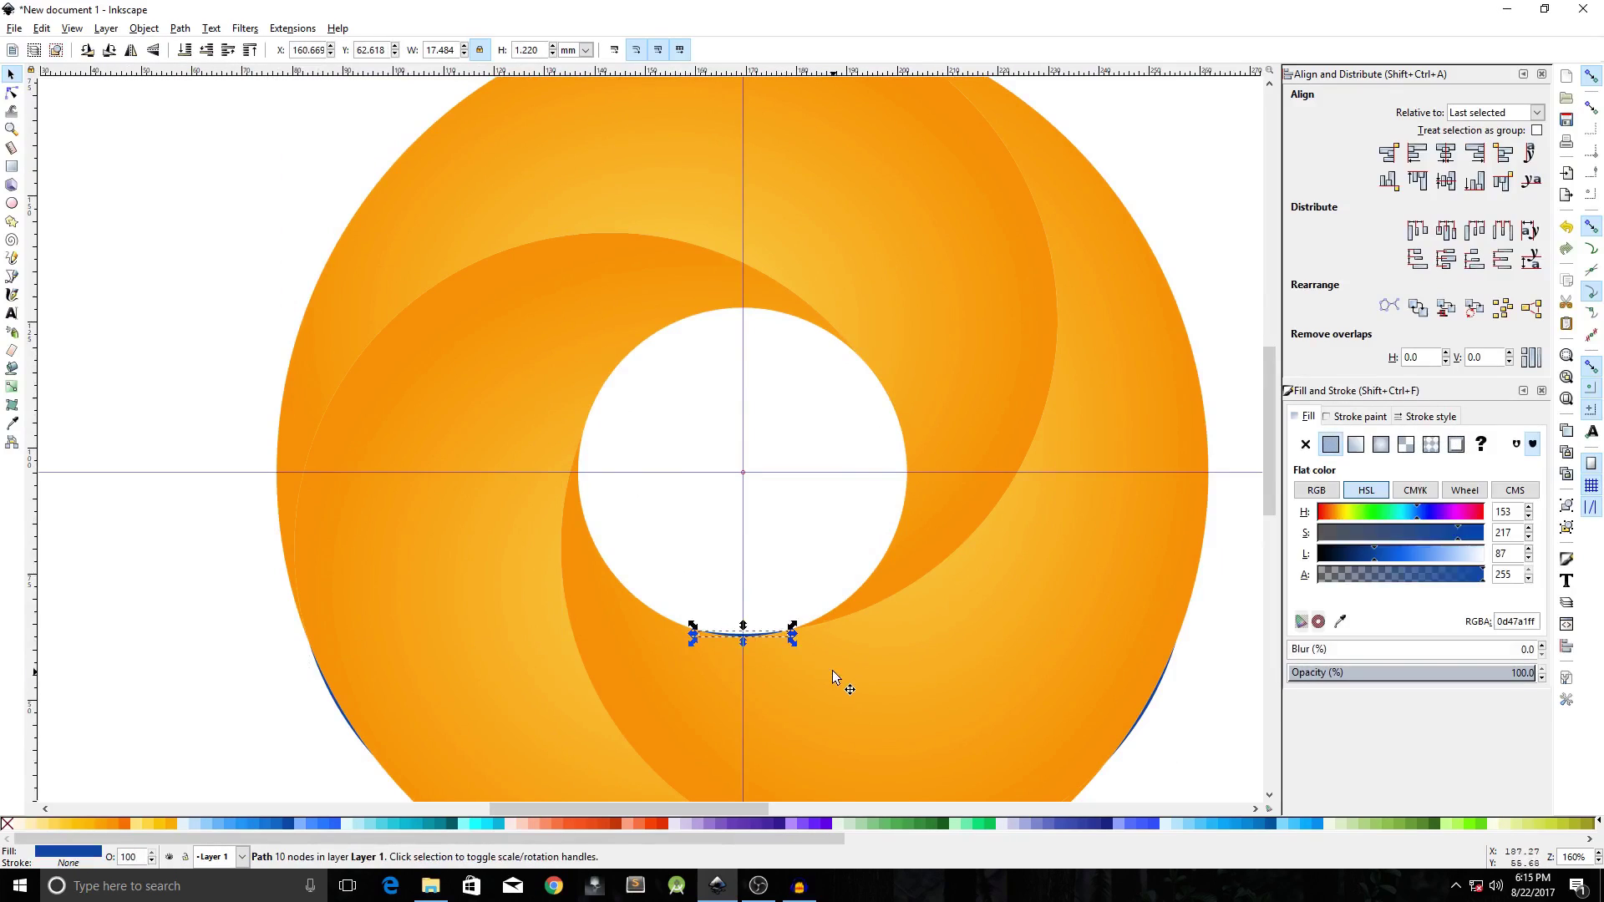
{"action": "key", "text": "Delete"}
Delete the remaining blue arcs at the ring's lower left, right edge and top.
{"action": "left_click_drag", "start_coordinate": [279, 650], "coordinate": [516, 790]}
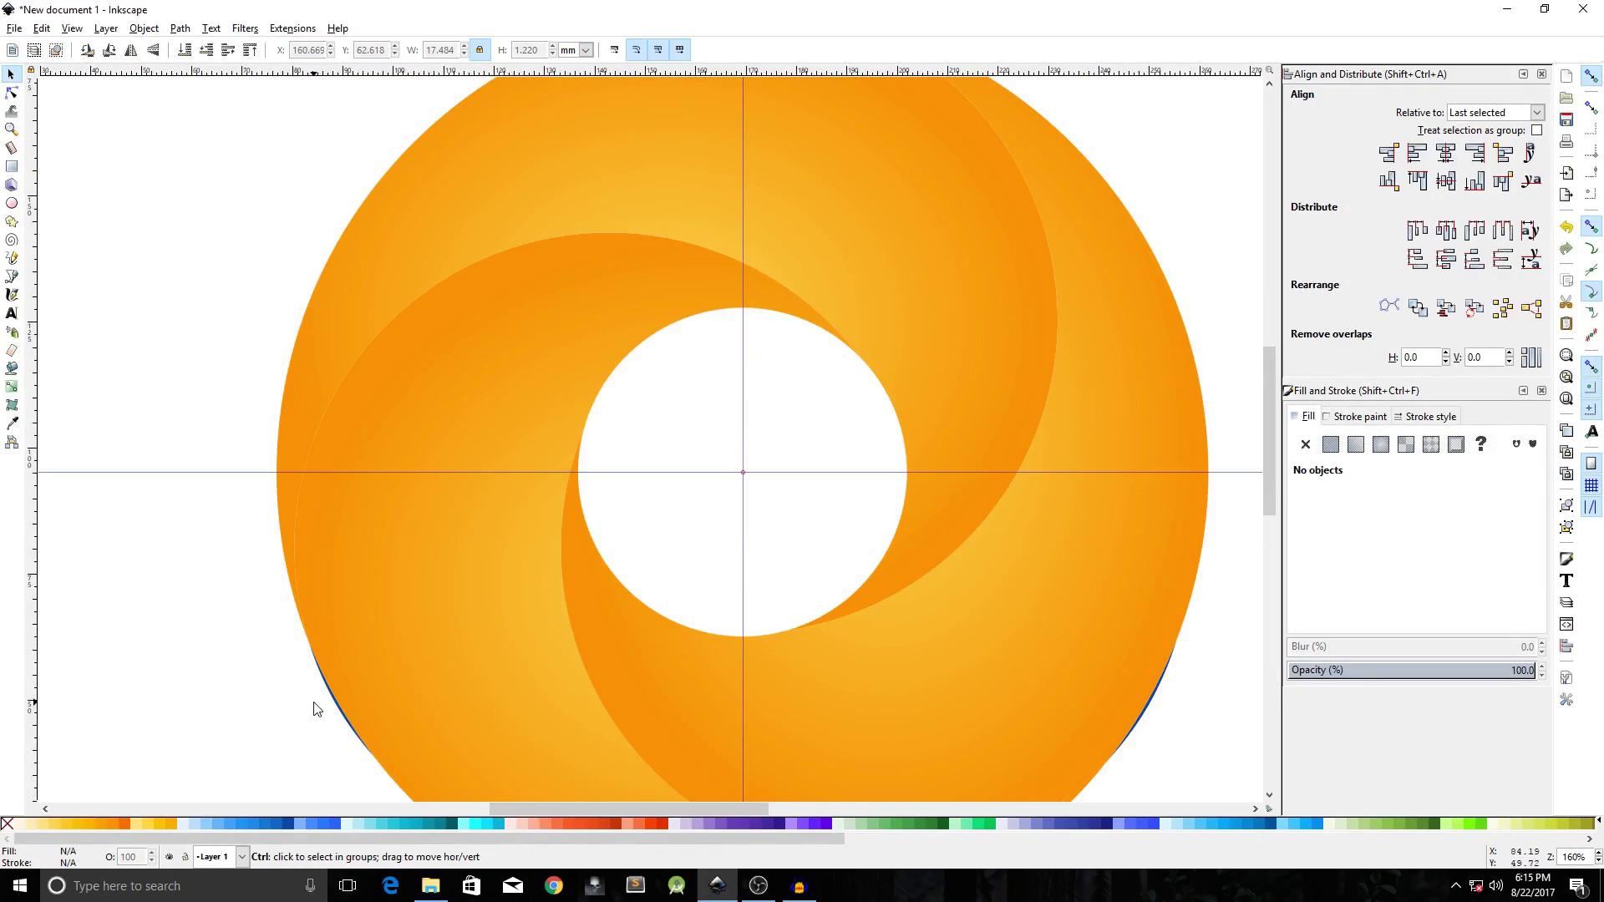
{"action": "scroll", "coordinate": [315, 701], "scroll_direction": "down", "scroll_amount": 1}
{"action": "left_click_drag", "start_coordinate": [258, 623], "coordinate": [450, 768]}
{"action": "left_click_drag", "start_coordinate": [426, 656], "coordinate": [420, 618]}
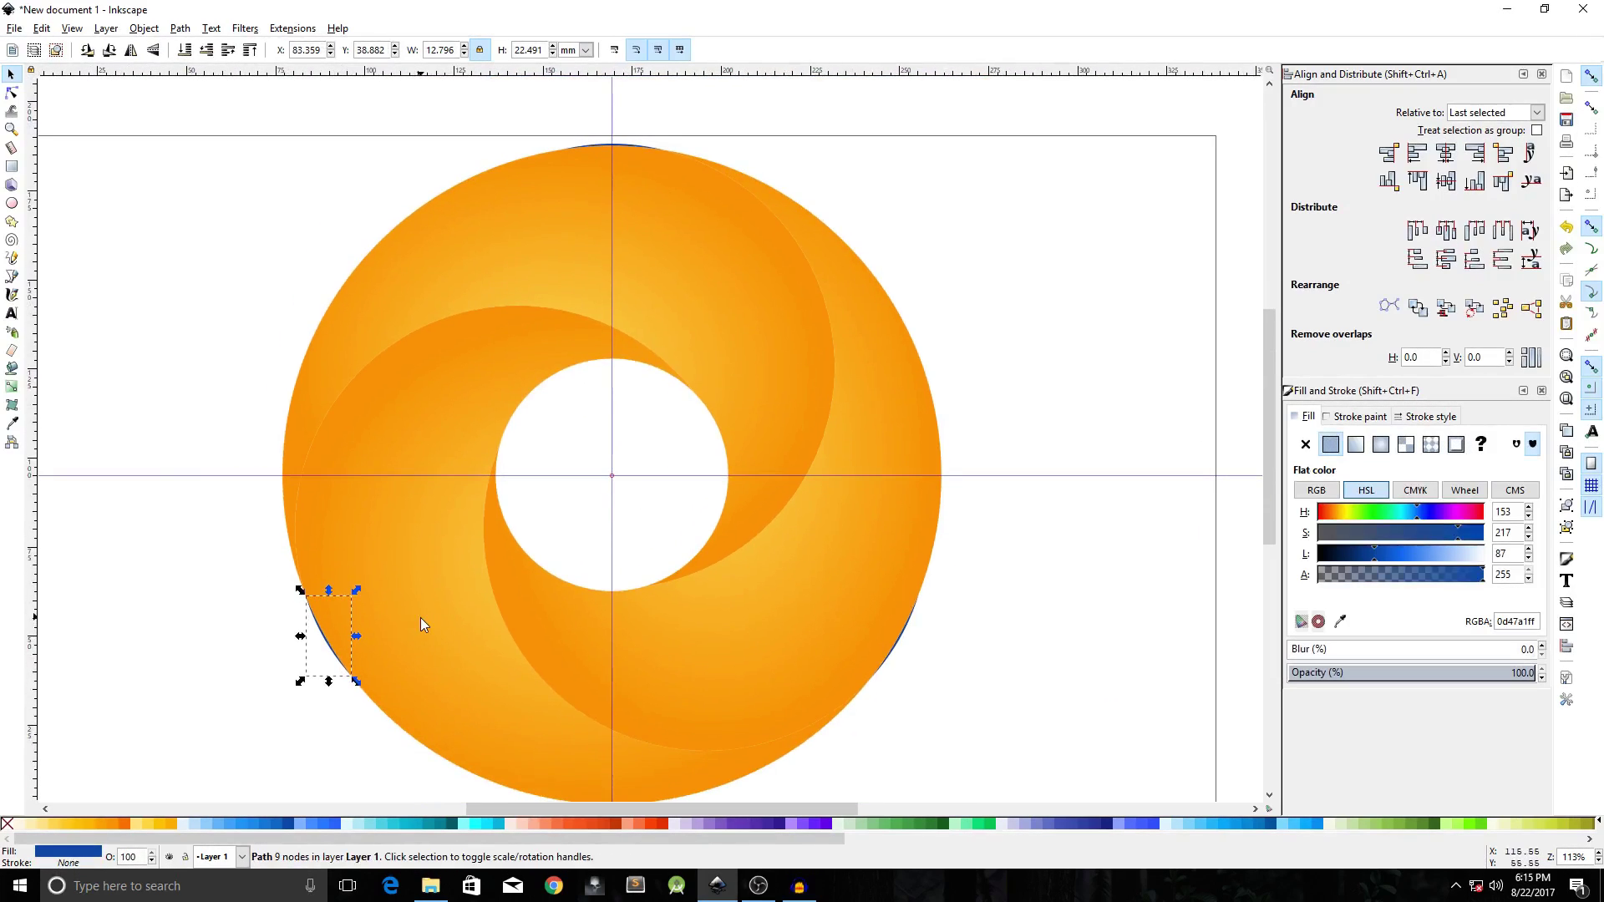
{"action": "key", "text": "Delete"}
{"action": "left_click_drag", "start_coordinate": [988, 564], "coordinate": [795, 715]}
{"action": "key", "text": "Delete"}
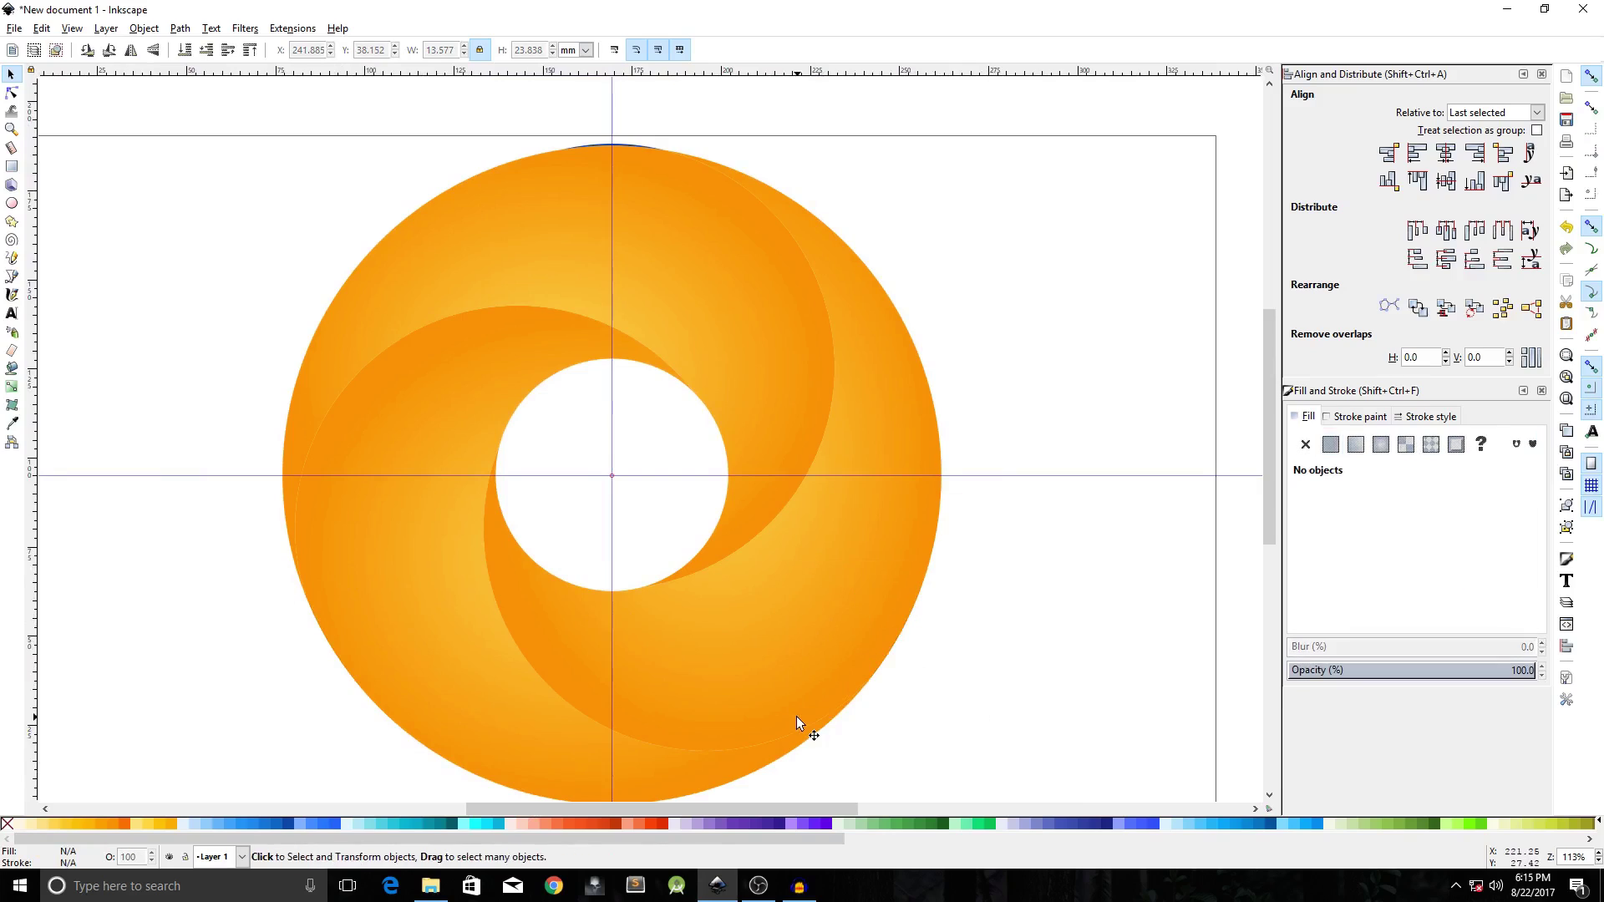
{"action": "left_click_drag", "start_coordinate": [506, 107], "coordinate": [690, 186]}
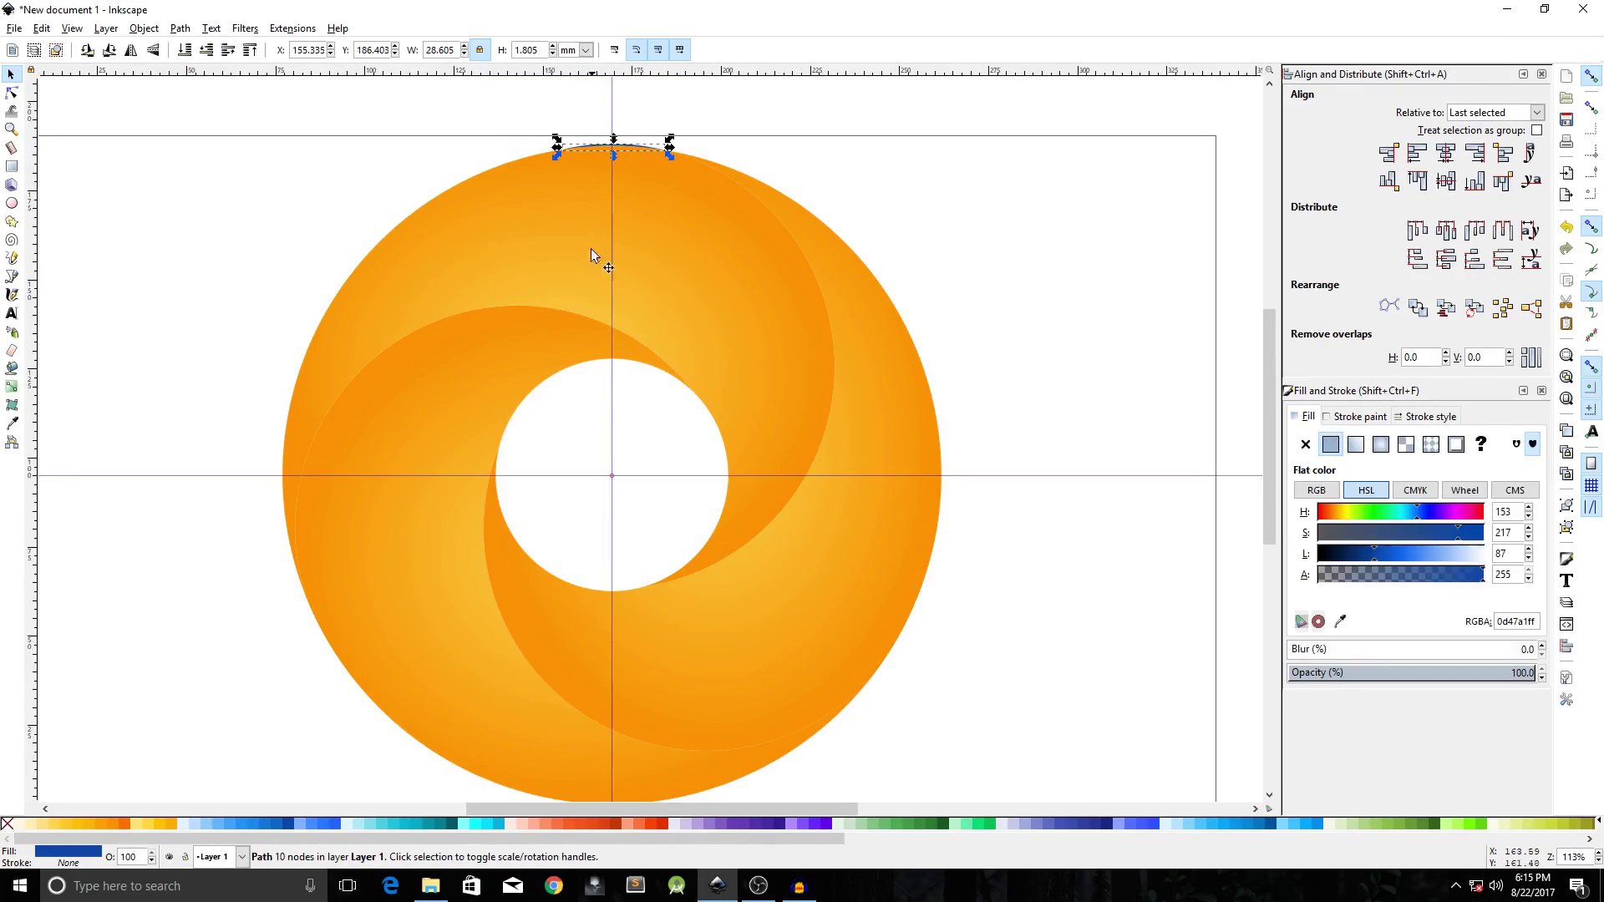
{"action": "key", "text": "Delete"}
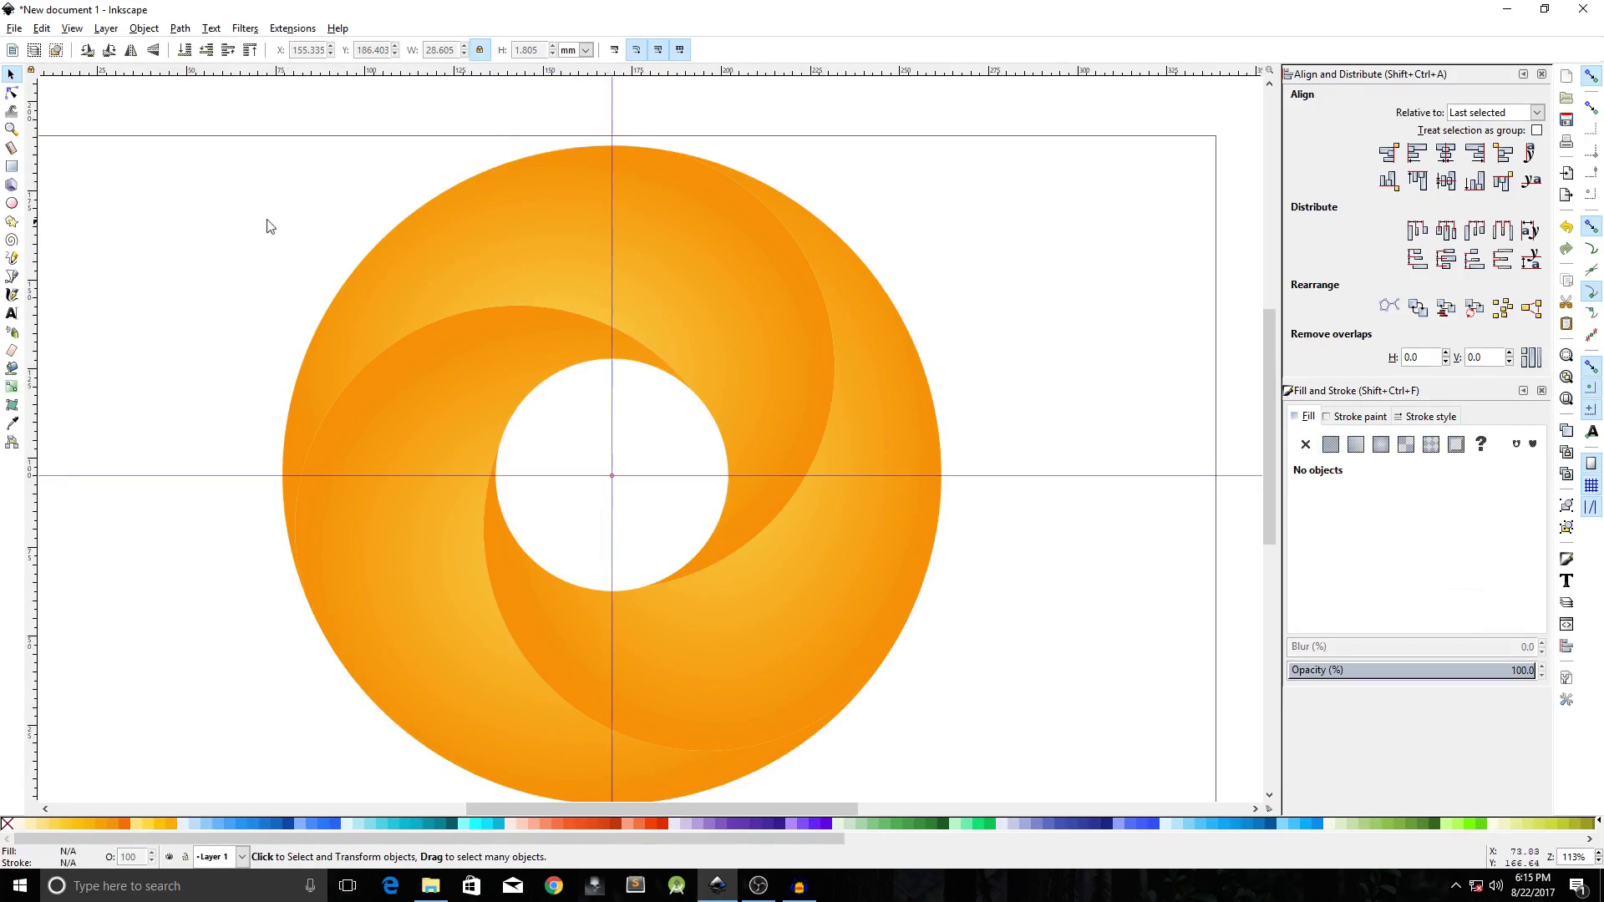
{"action": "scroll", "coordinate": [518, 443], "scroll_direction": "down", "scroll_amount": 1, "text": "ctrl"}
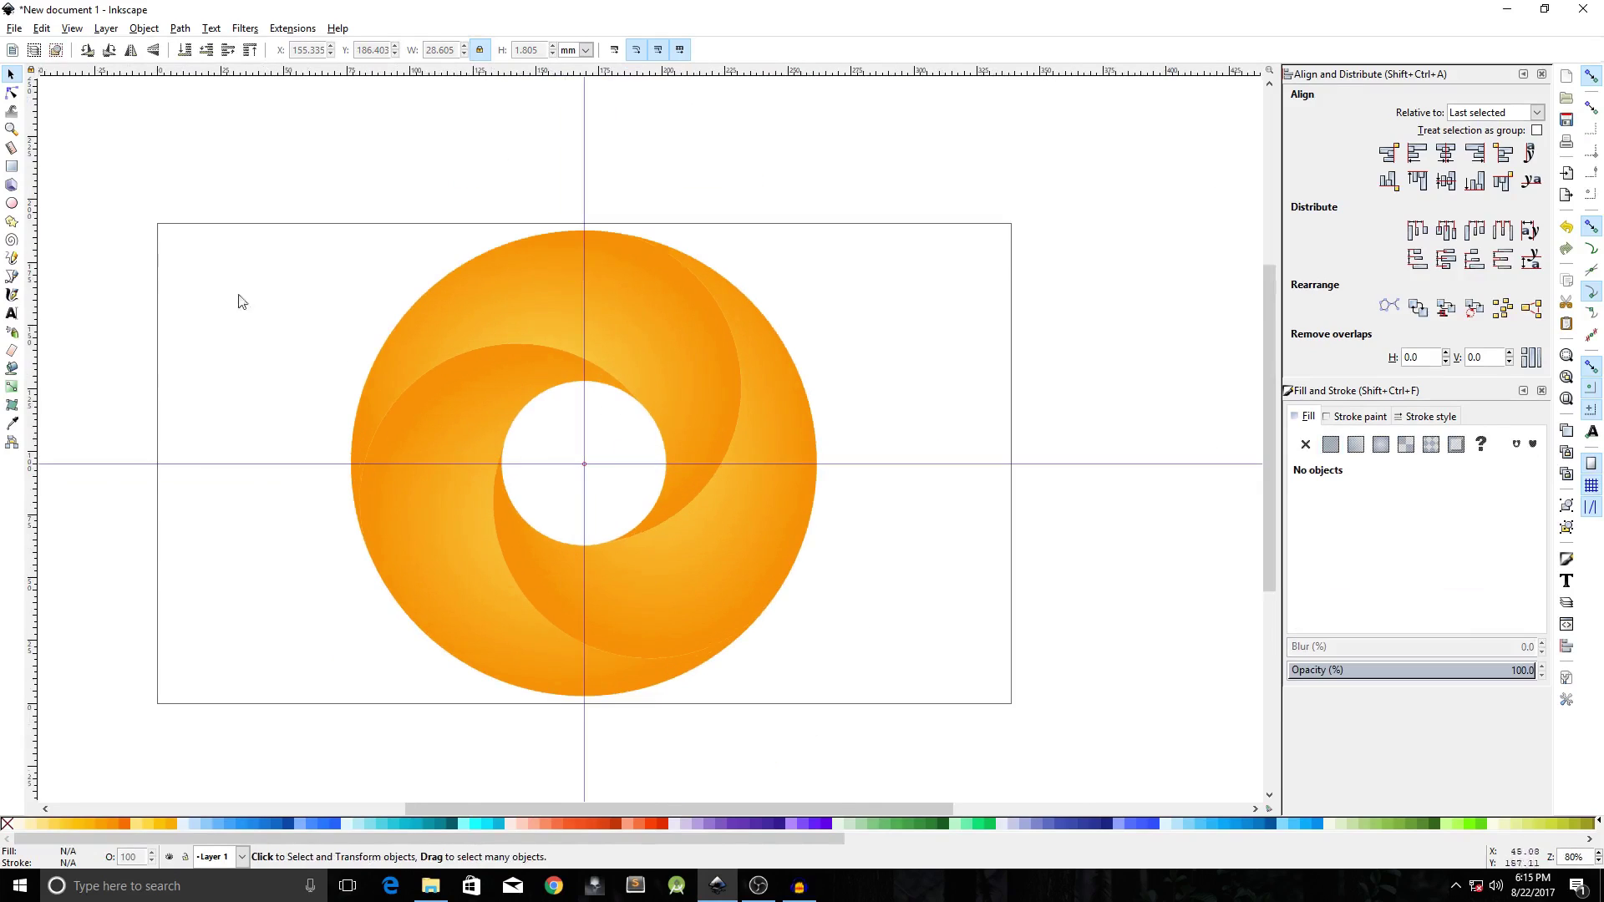
Draw a page-sized rectangle filled ff6f00 and place it behind the swirl.
{"action": "left_click", "coordinate": [11, 171]}
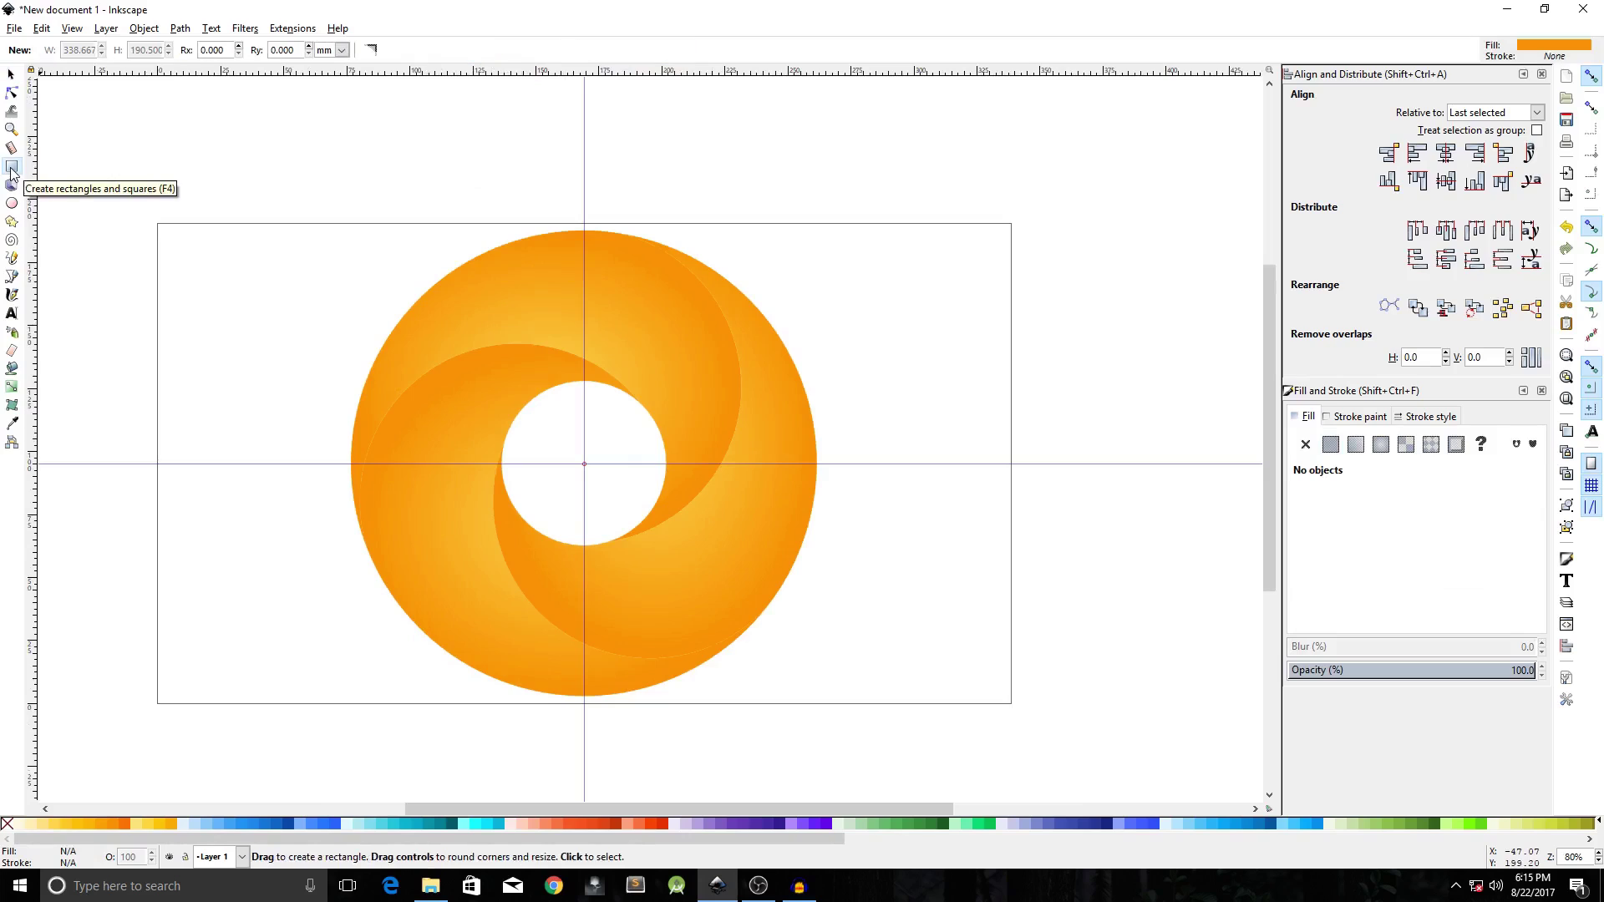
{"action": "left_click_drag", "start_coordinate": [157, 223], "coordinate": [1011, 704]}
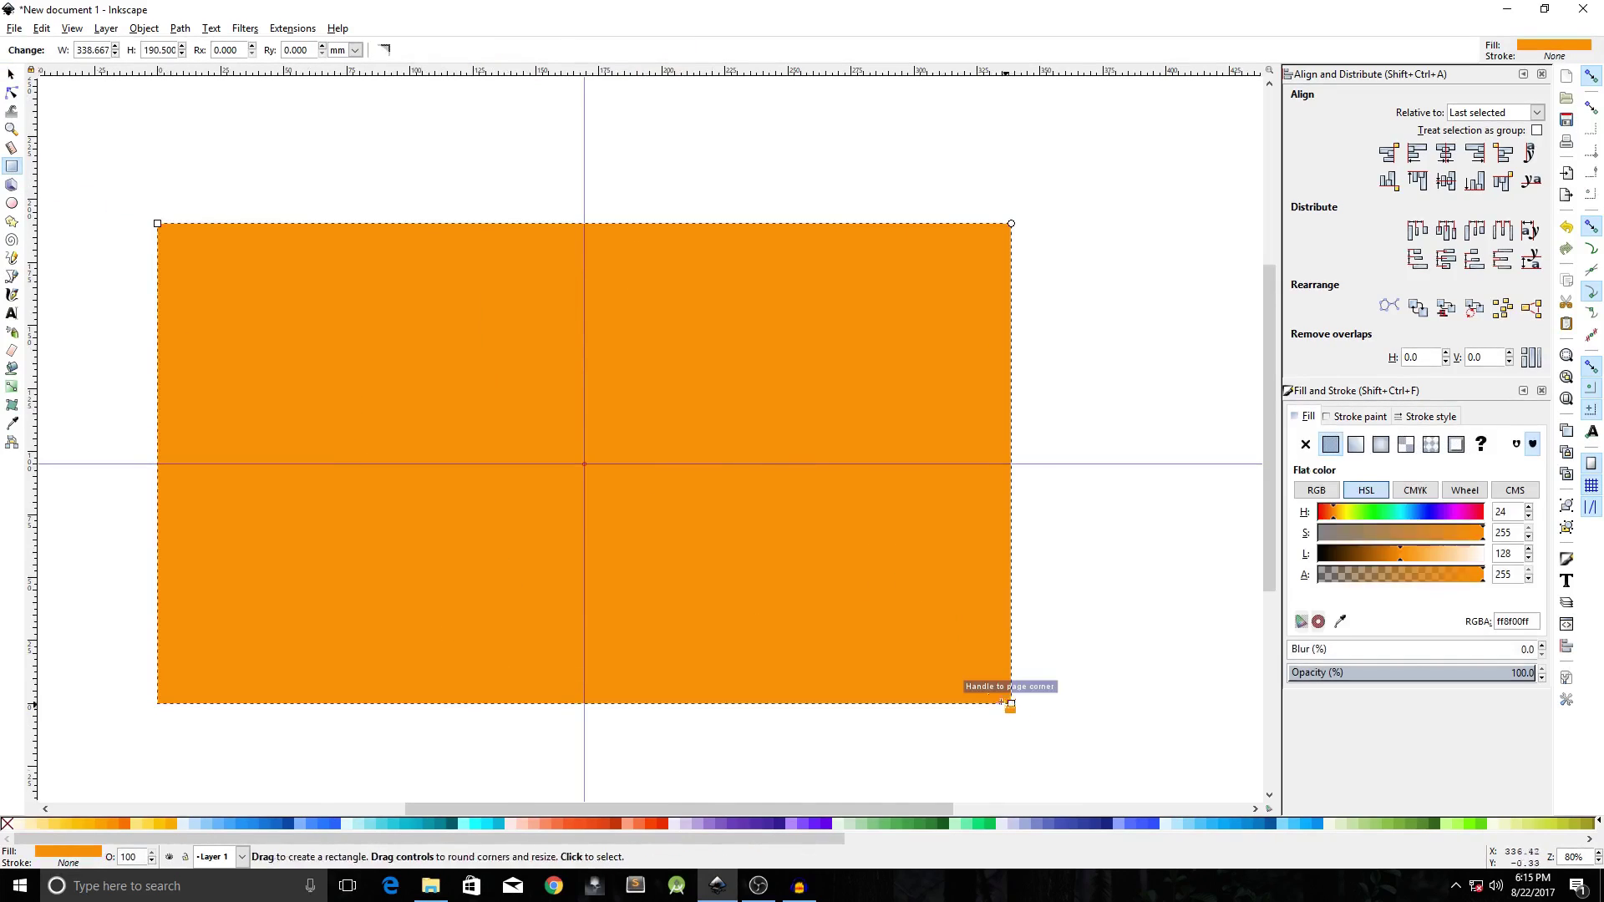
{"action": "left_click", "coordinate": [120, 819]}
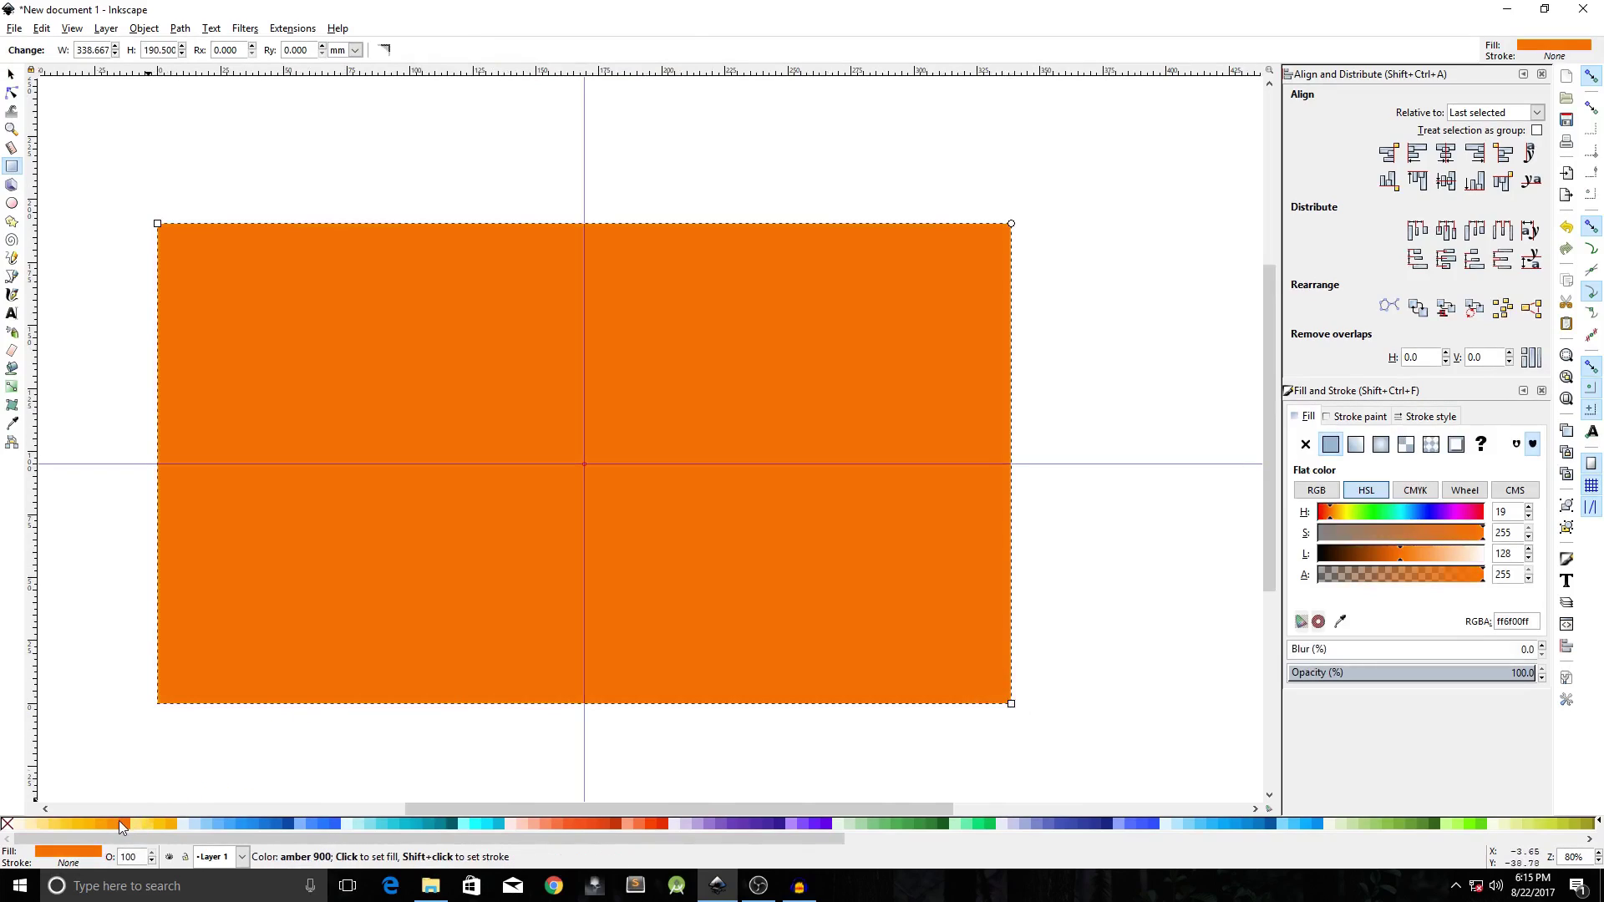
{"action": "left_click", "coordinate": [10, 74]}
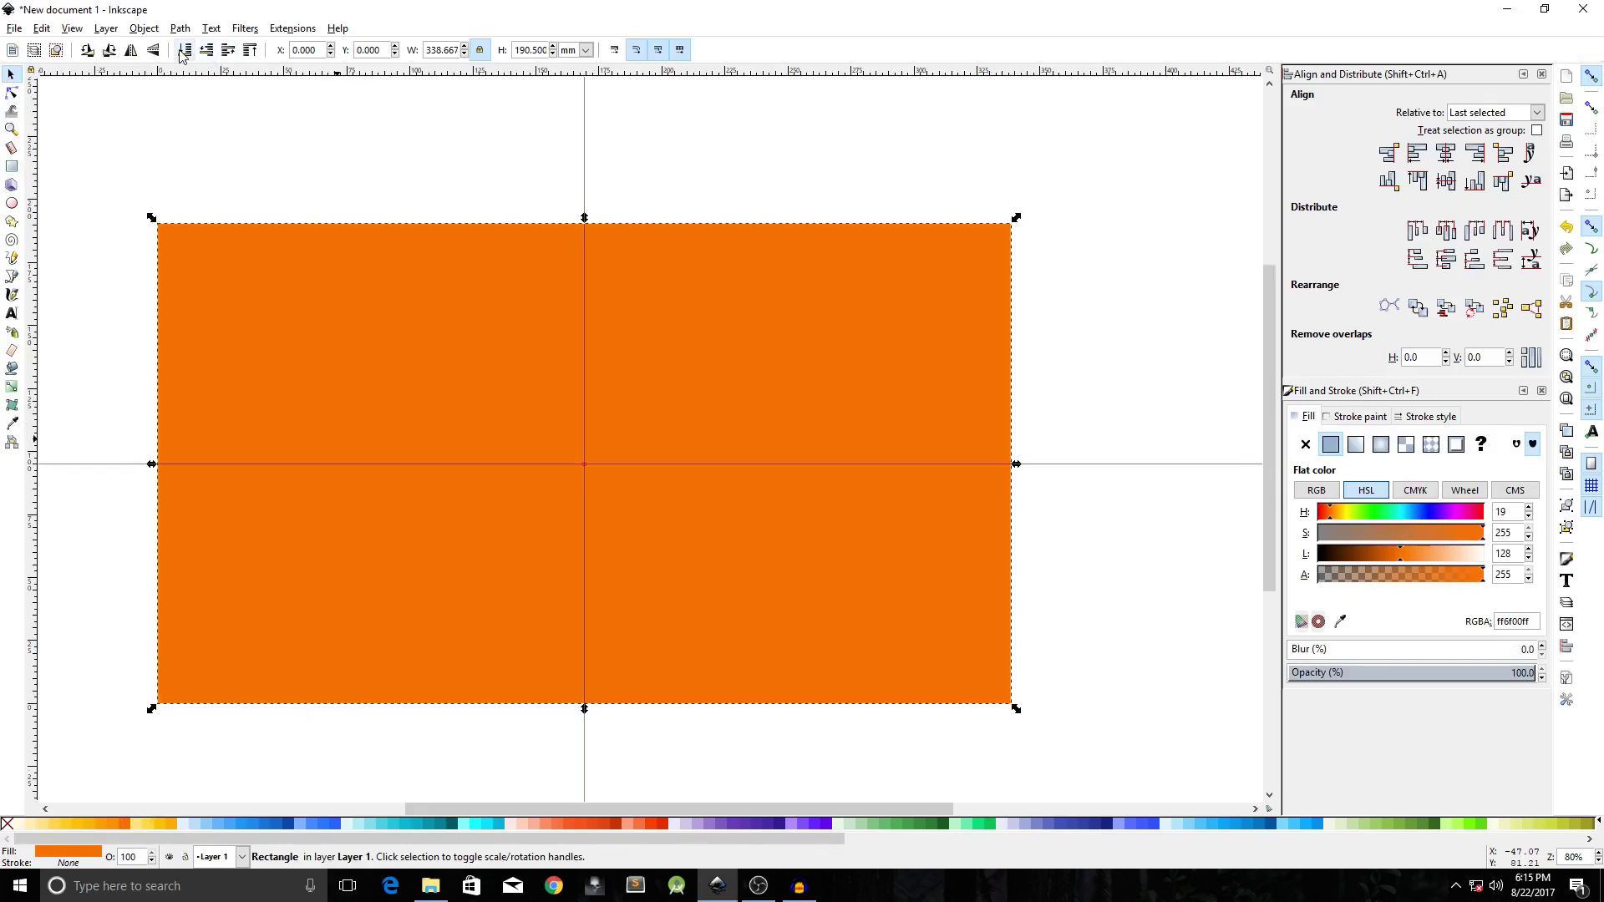
{"action": "key", "text": "Escape"}
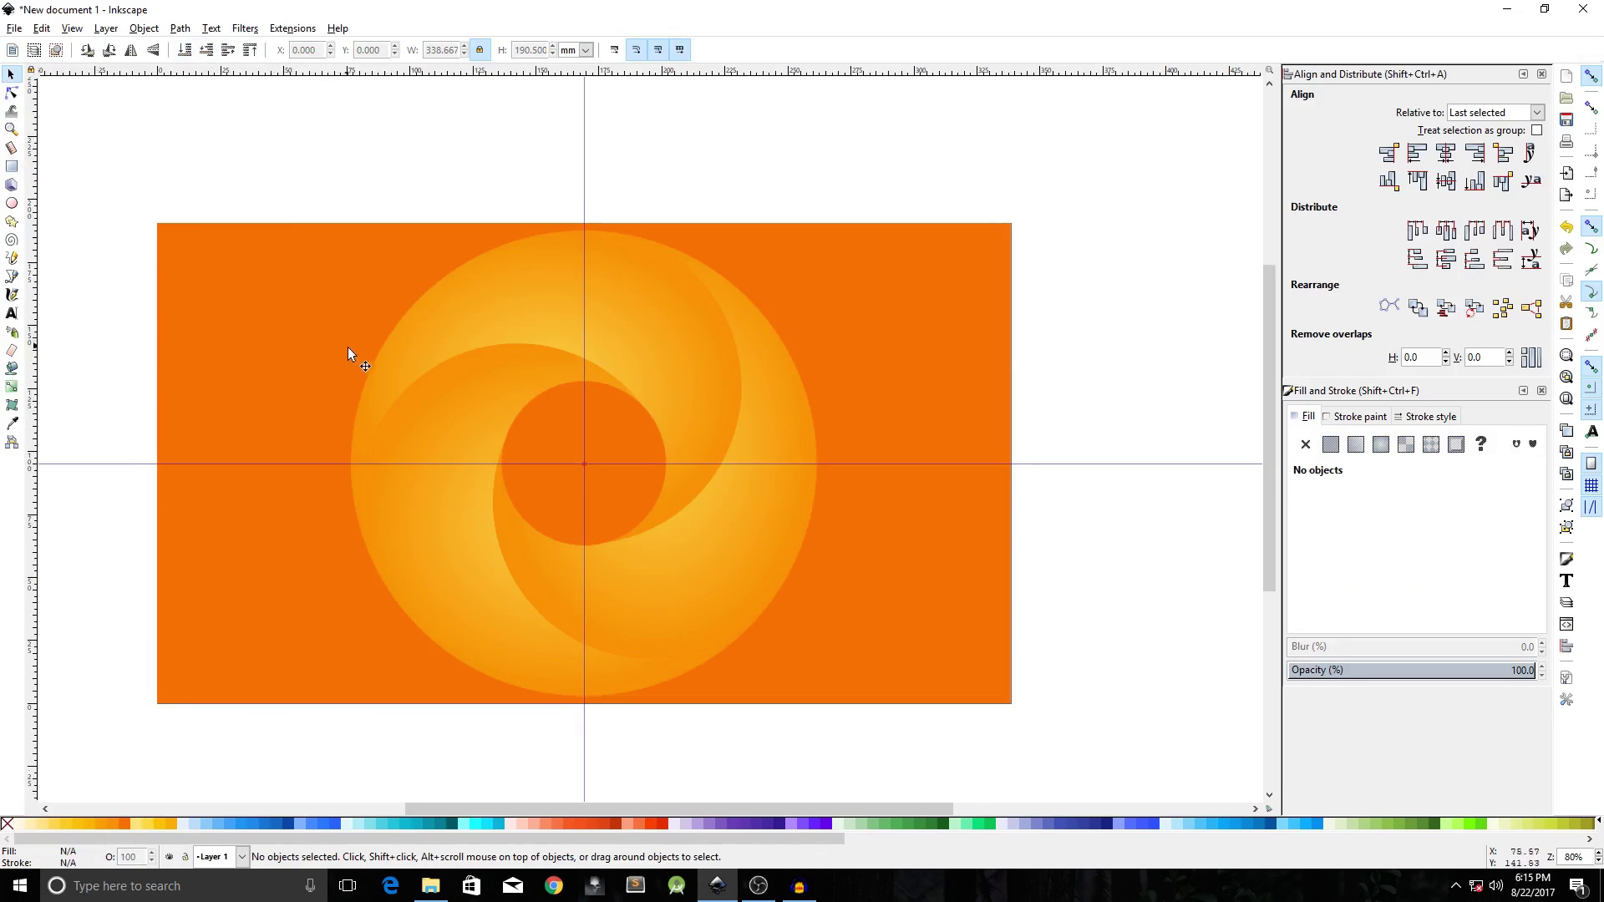
{"action": "key", "text": "ctrl"}
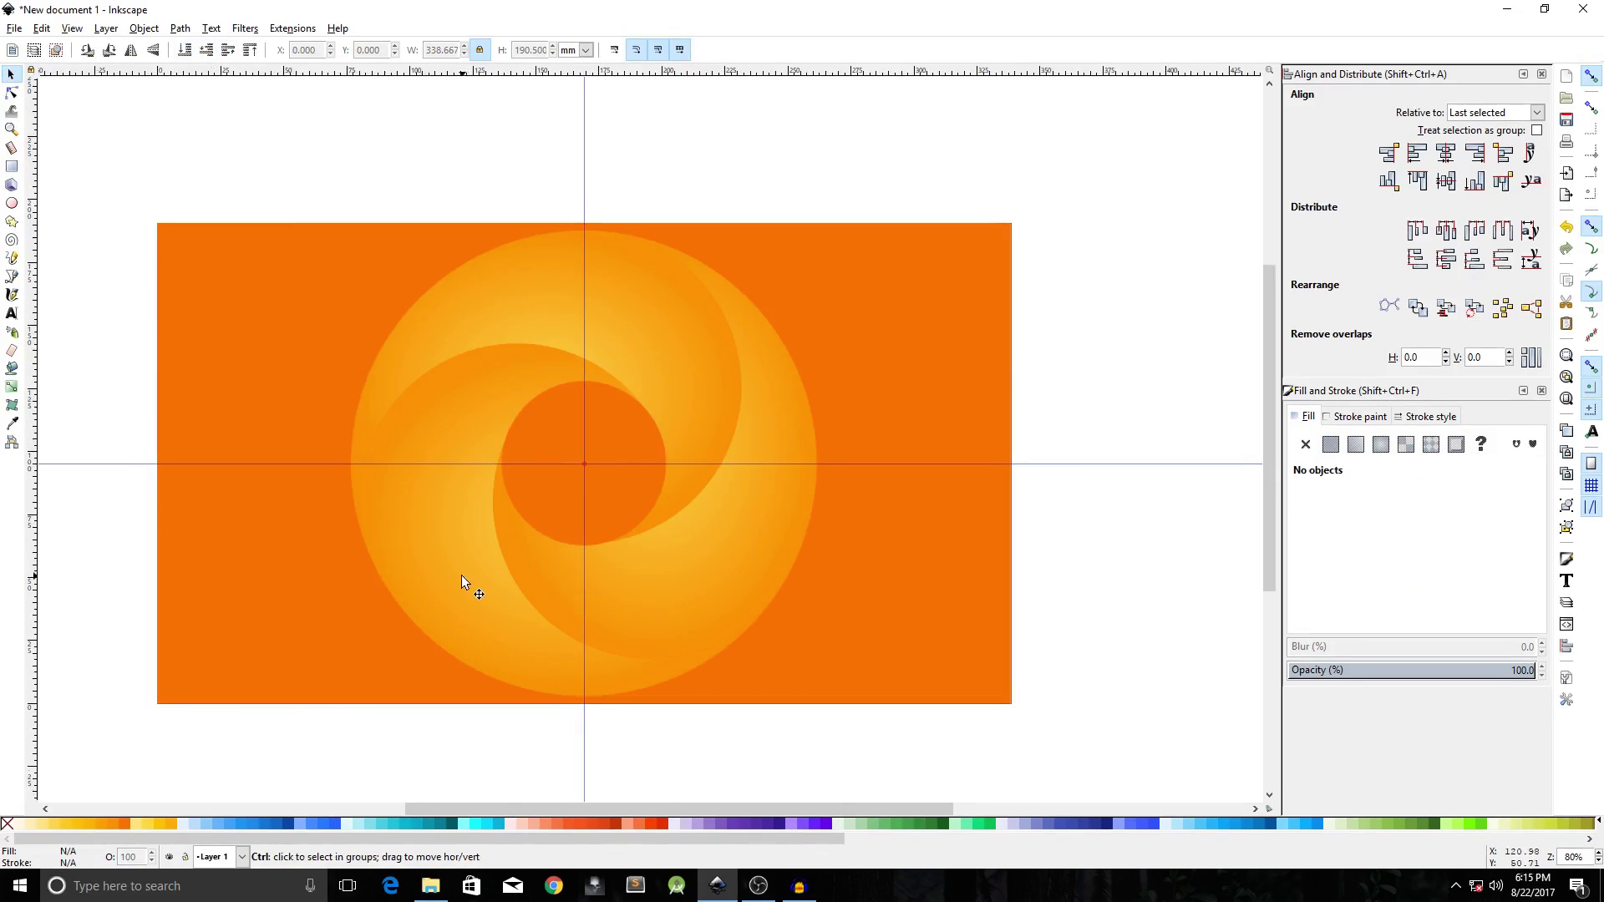
{"action": "scroll", "coordinate": [515, 545], "scroll_direction": "down", "scroll_amount": 1}
{"action": "scroll", "coordinate": [514, 545], "scroll_direction": "up", "scroll_amount": 1}
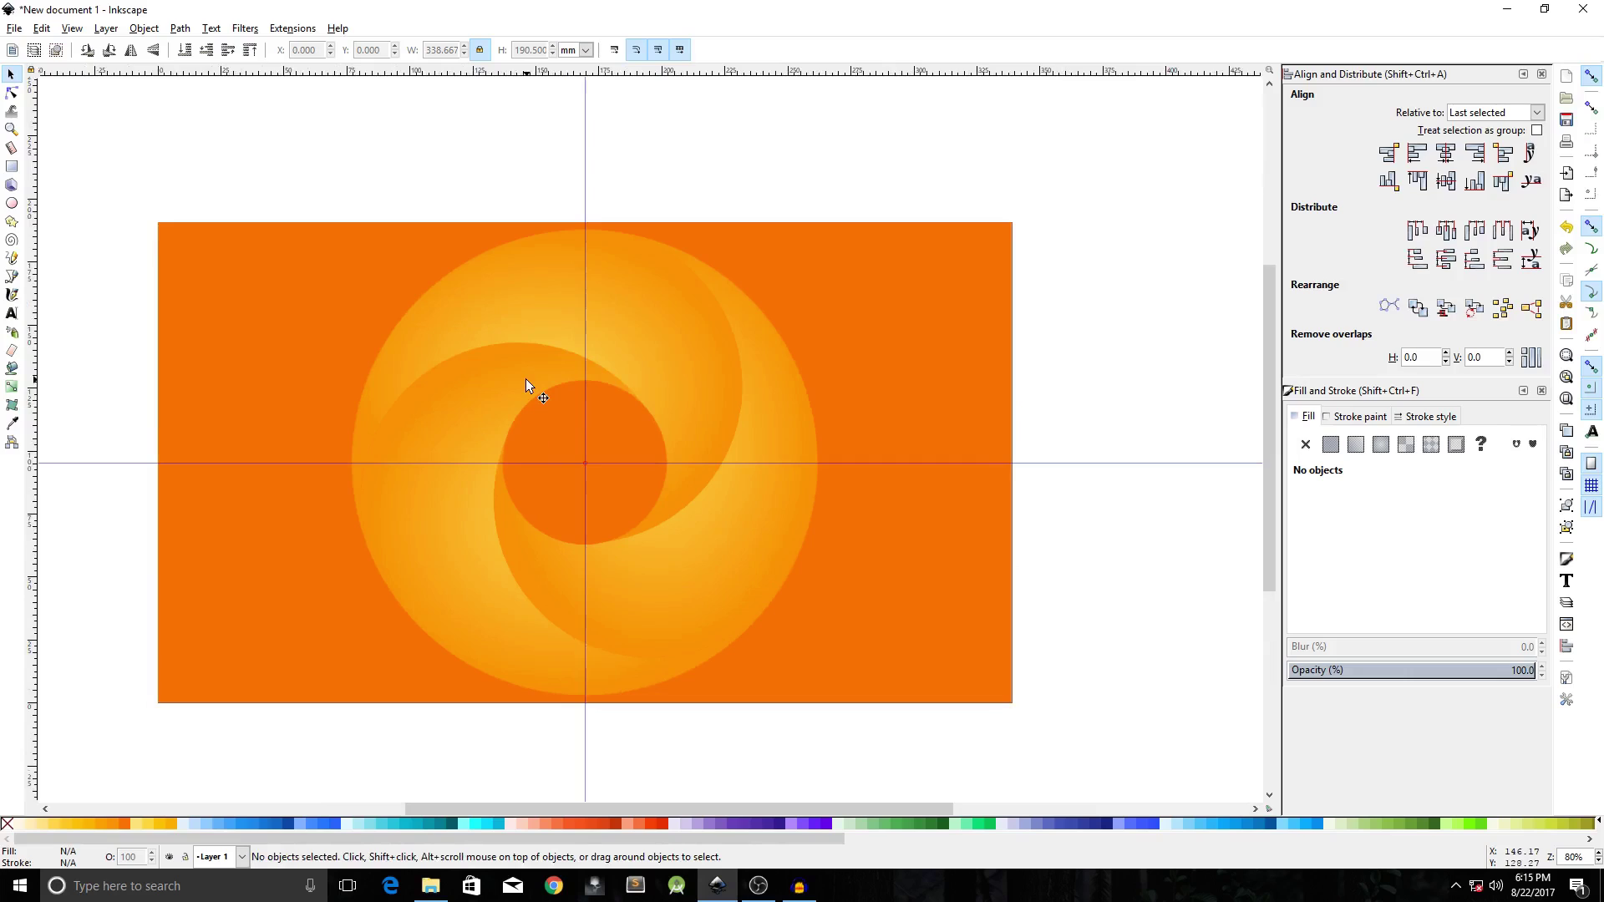
{"action": "scroll", "coordinate": [499, 420], "scroll_direction": "up", "scroll_amount": 2}
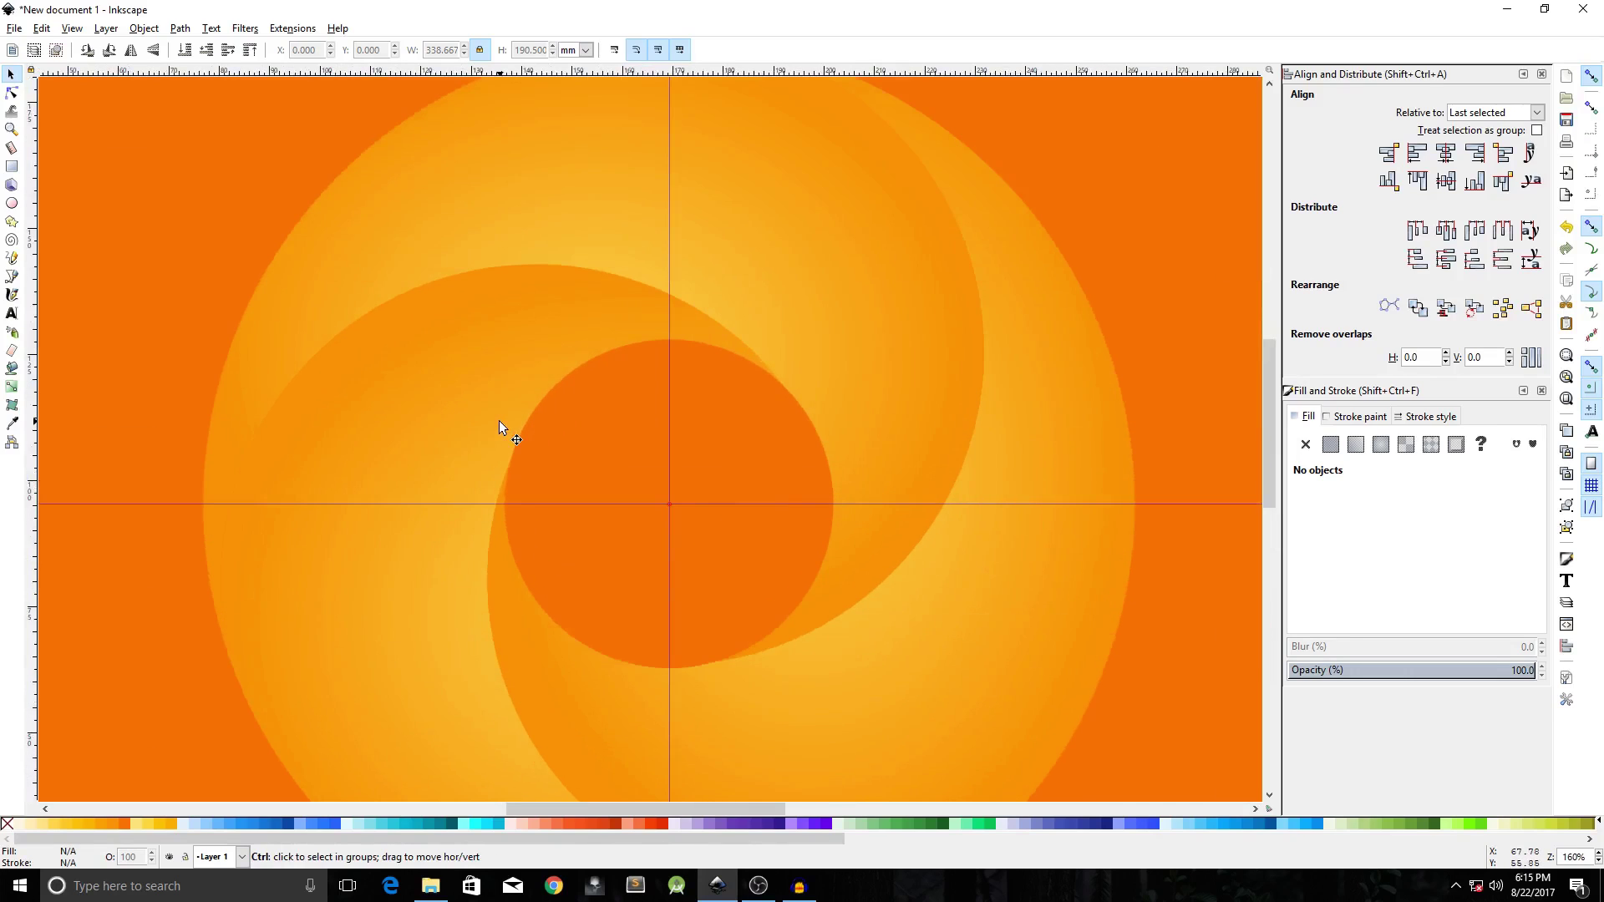
{"action": "scroll", "coordinate": [703, 390], "scroll_direction": "down", "scroll_amount": 3}
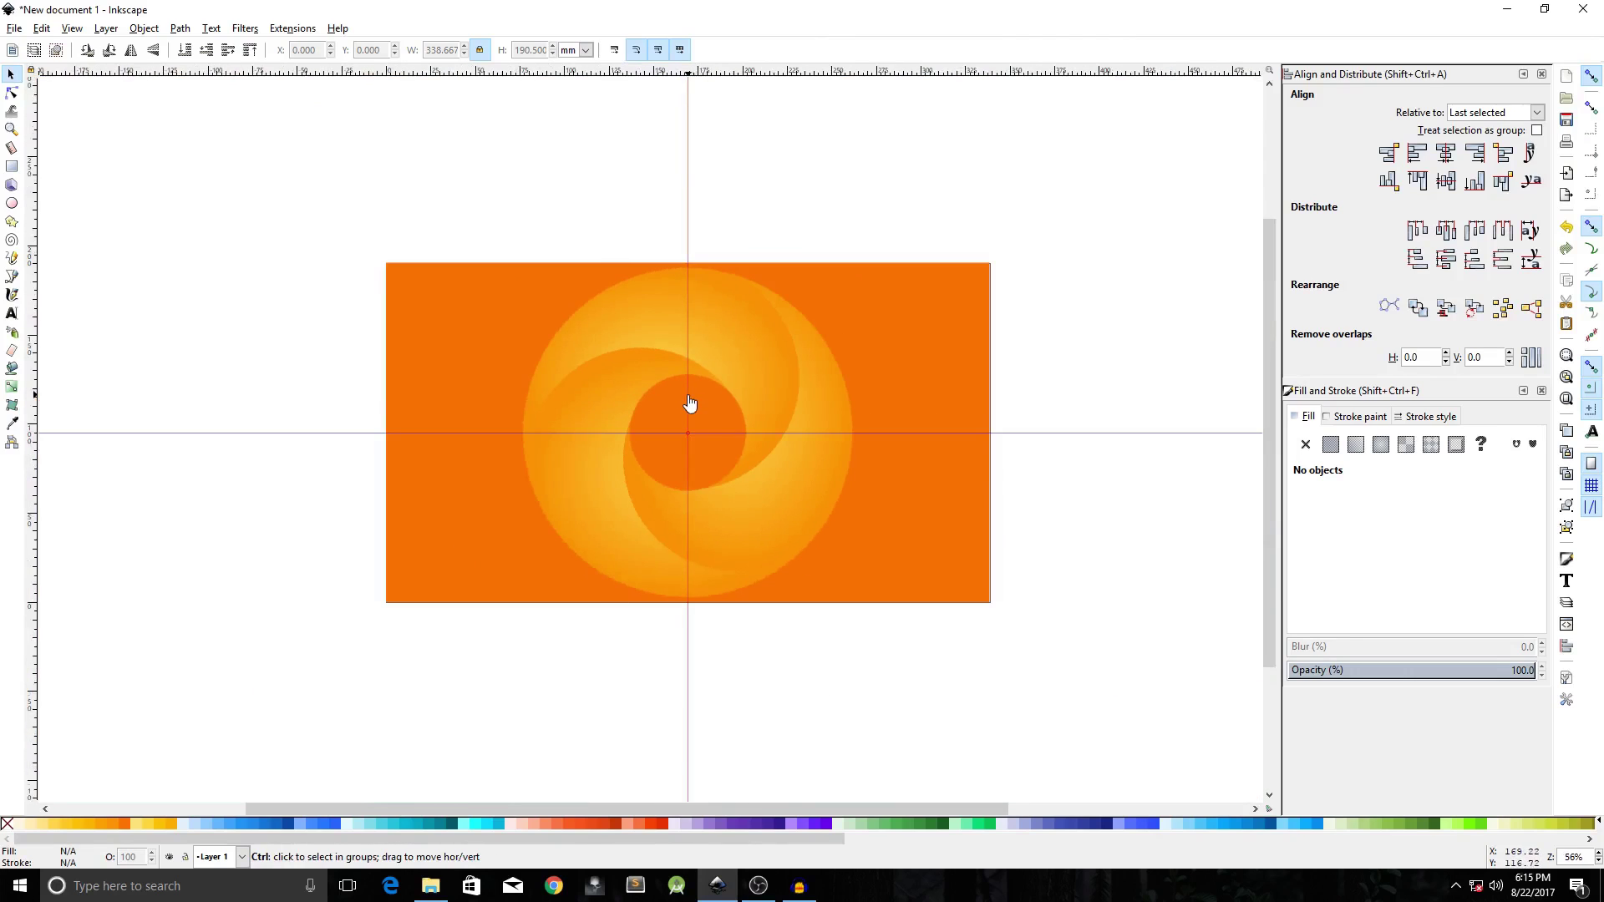
{"action": "scroll", "coordinate": [690, 403], "scroll_direction": "up", "scroll_amount": 2}
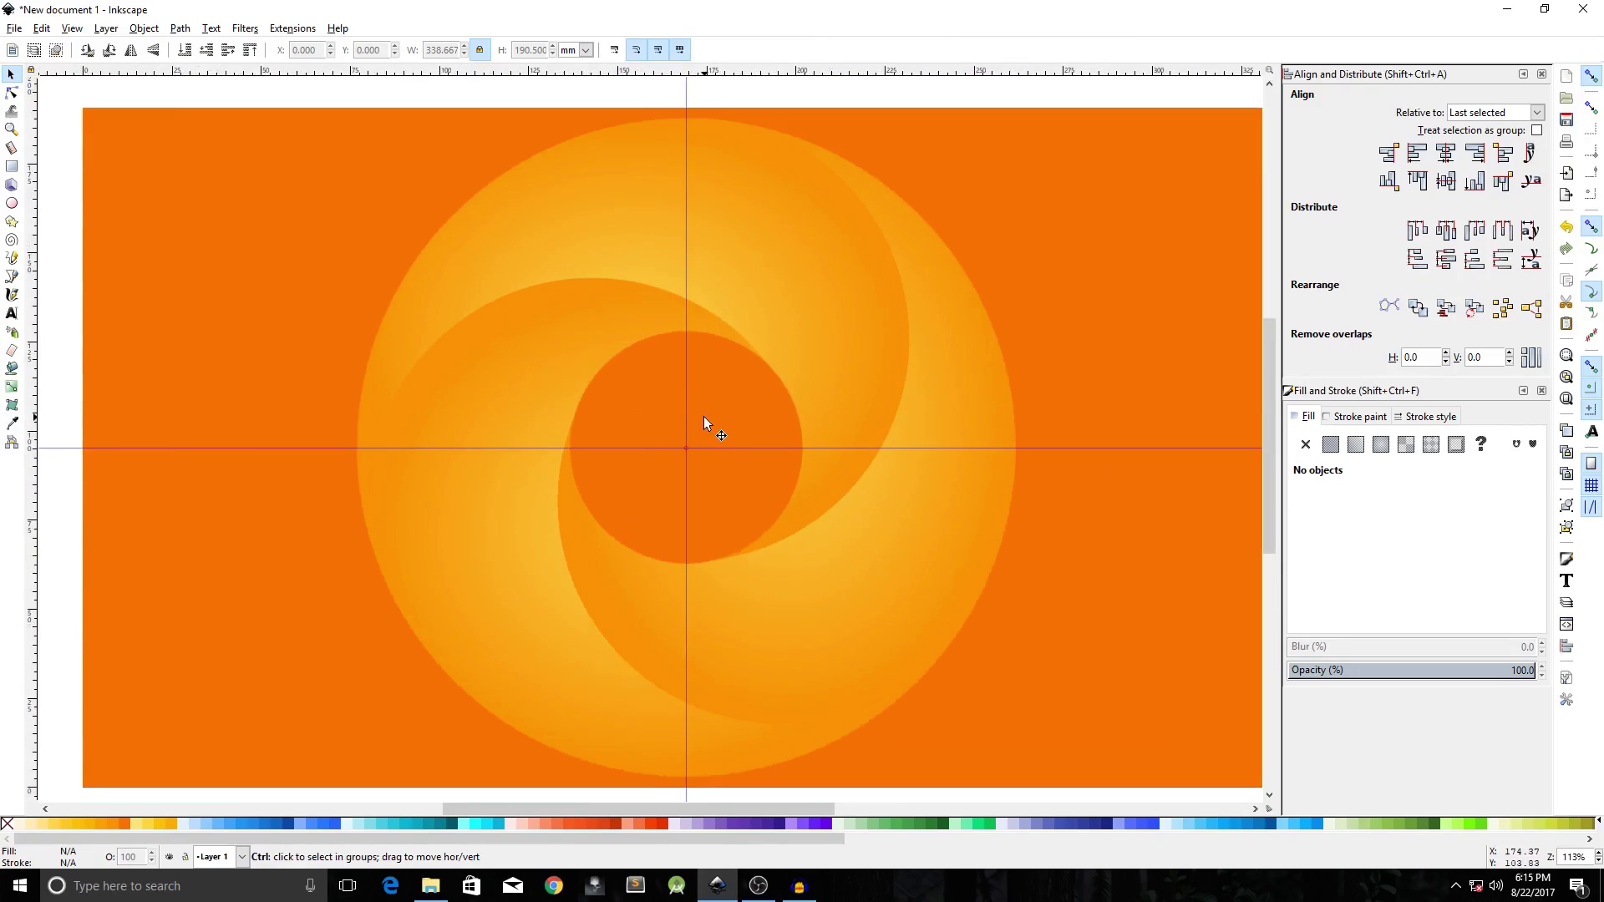